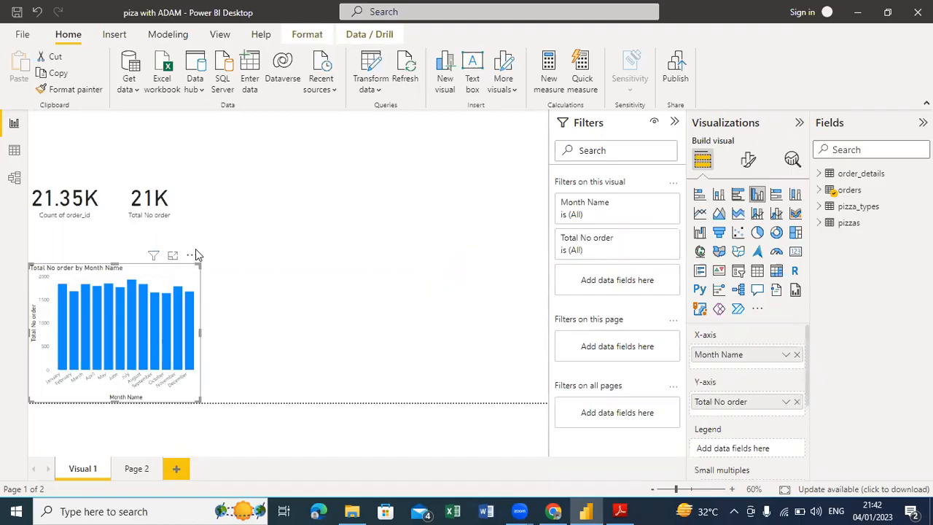
Step: Remove the Total No order by Month Name column chart from the report page
{"action": "left_click", "coordinate": [193, 256]}
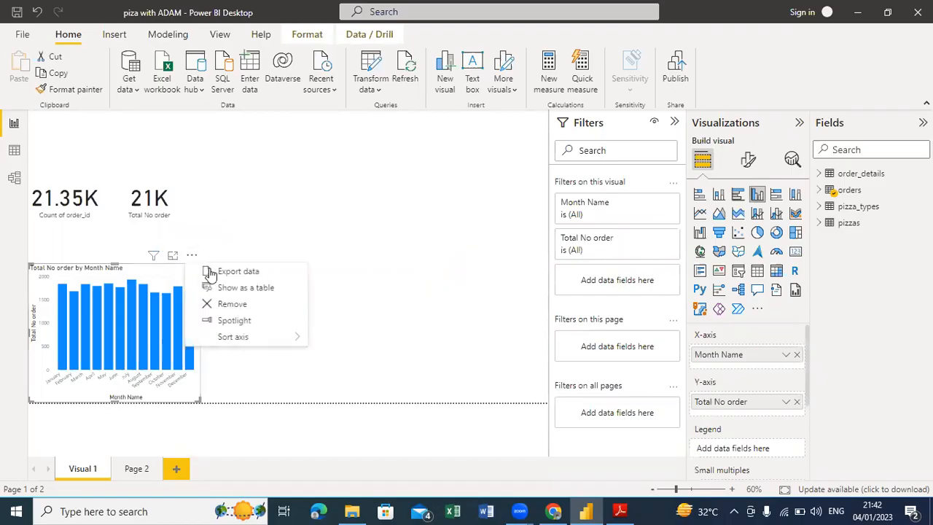
{"action": "left_click", "coordinate": [233, 307]}
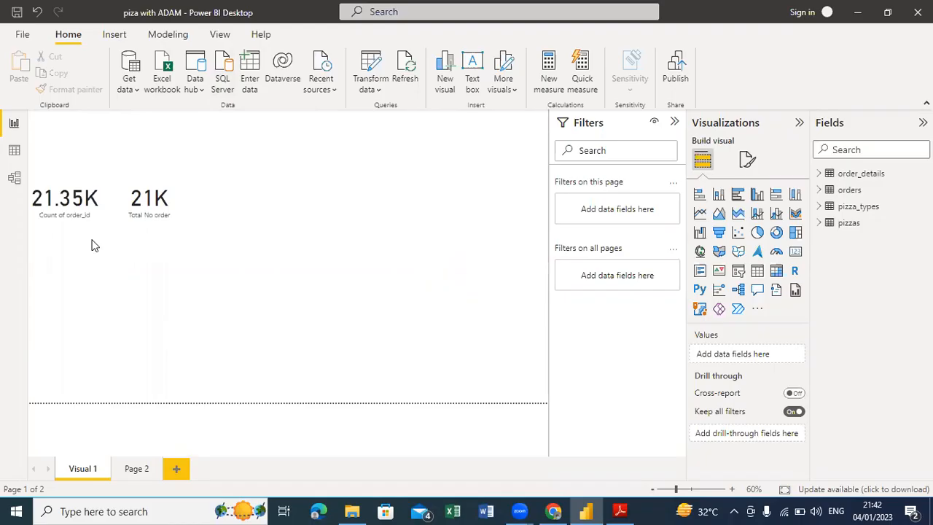
Step: Switch to the data view and show the records of the orders table
{"action": "left_click", "coordinate": [818, 175]}
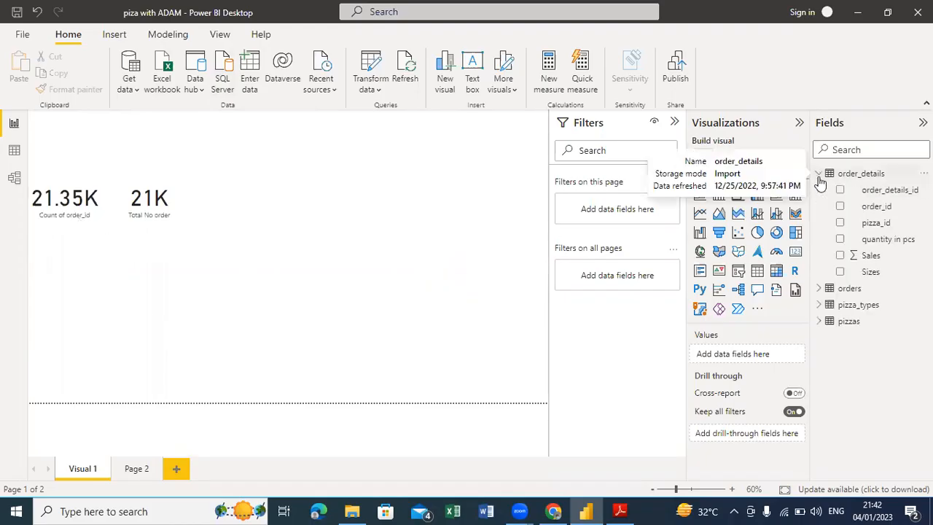
{"action": "left_click", "coordinate": [14, 150]}
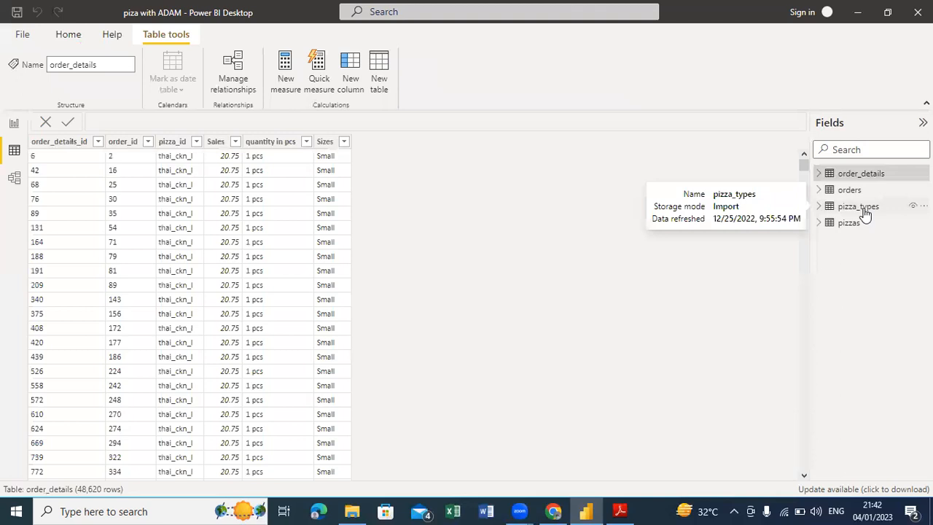
{"action": "left_click", "coordinate": [860, 207]}
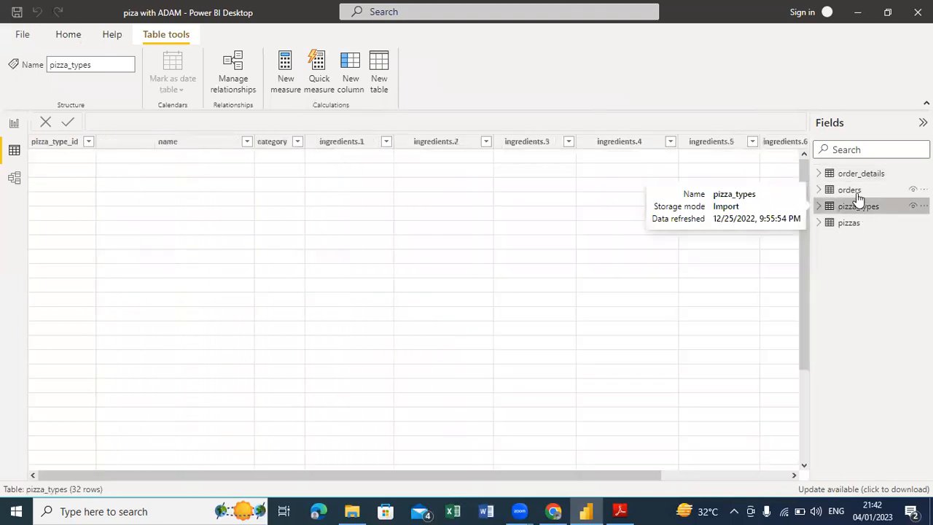
{"action": "left_click", "coordinate": [849, 190]}
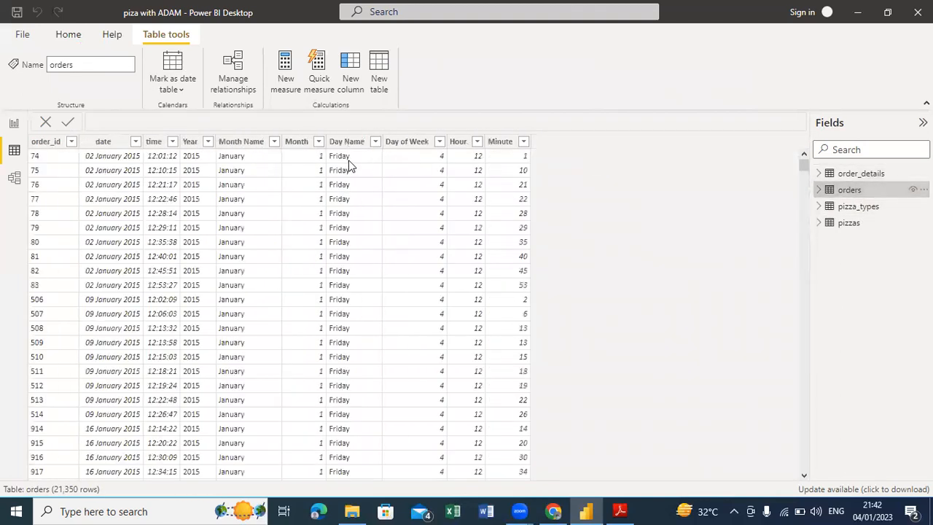
Step: Examine the Month Name, Month, Day Name and Day of Week columns of the orders table
{"action": "left_click", "coordinate": [239, 145]}
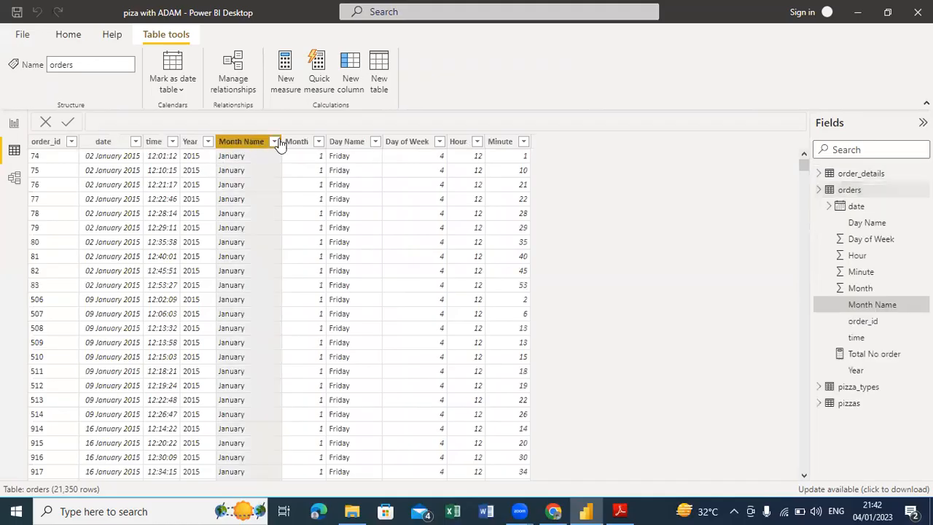
{"action": "left_click", "coordinate": [350, 146]}
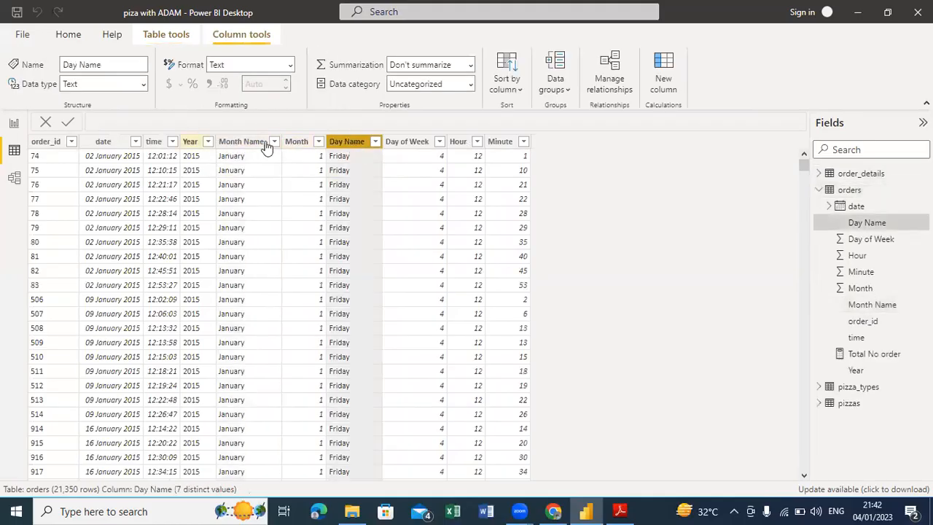
{"action": "left_click", "coordinate": [302, 144]}
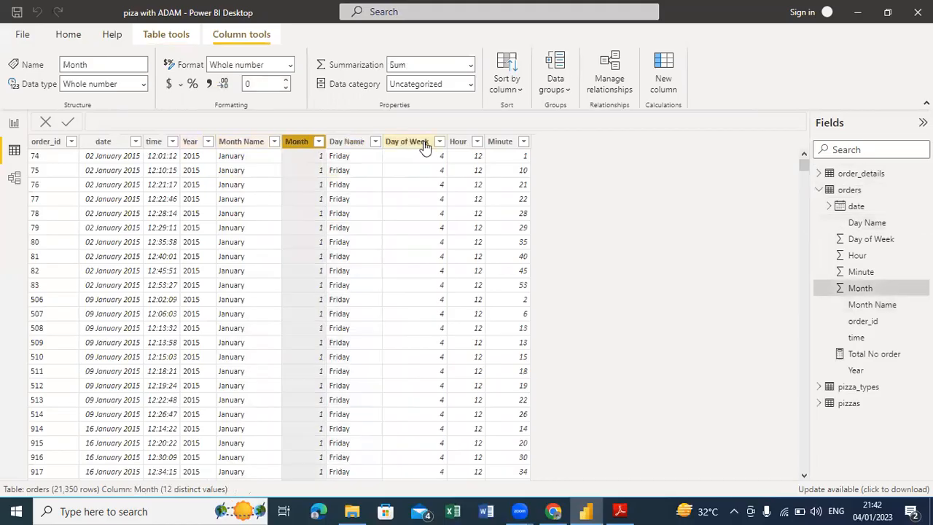
{"action": "left_click", "coordinate": [422, 145]}
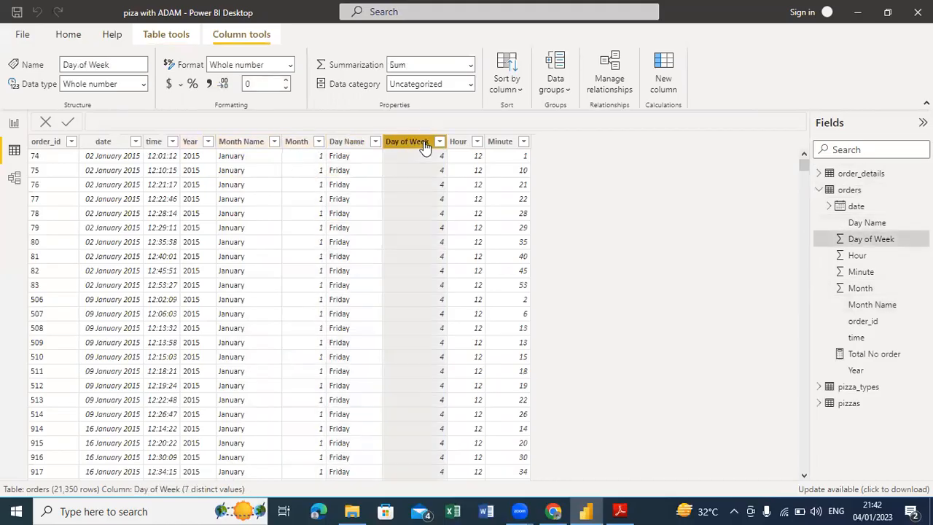
{"action": "left_click", "coordinate": [298, 144]}
{"action": "left_click", "coordinate": [257, 144]}
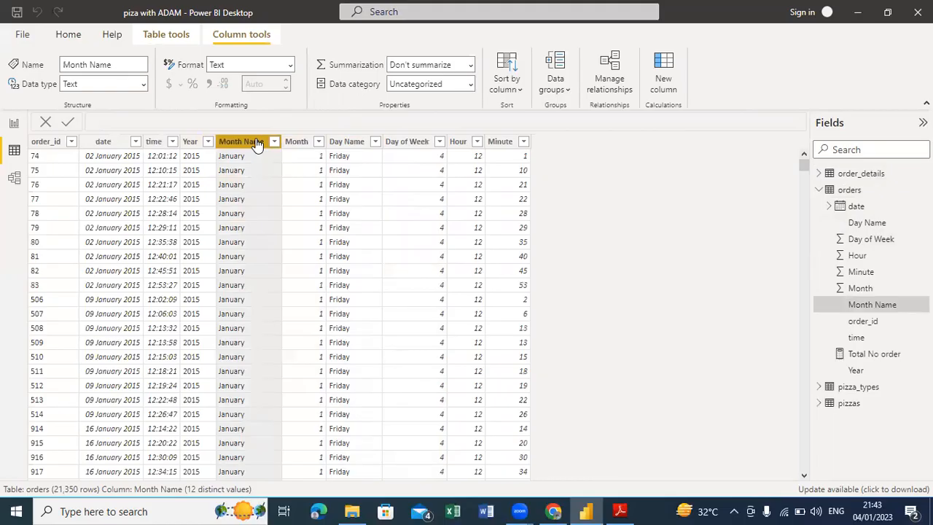
{"action": "double_click", "coordinate": [257, 141]}
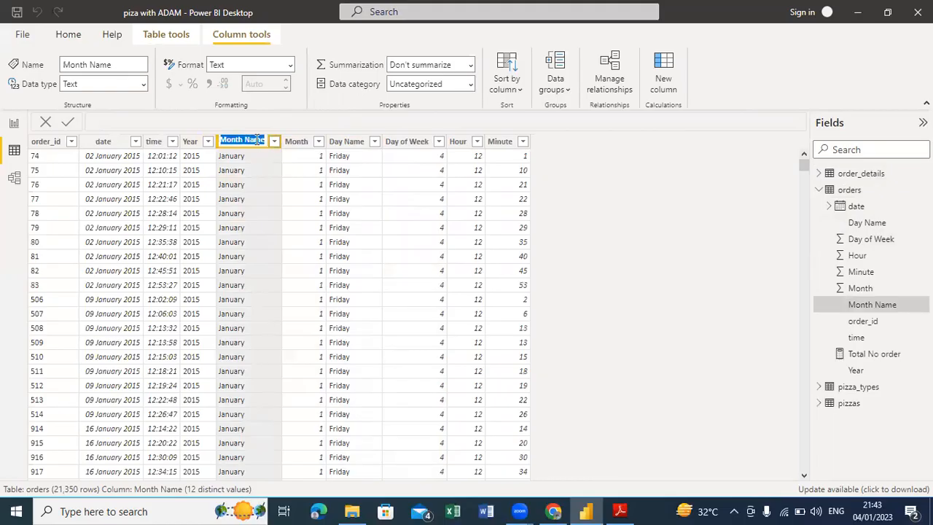
{"action": "left_click", "coordinate": [256, 154]}
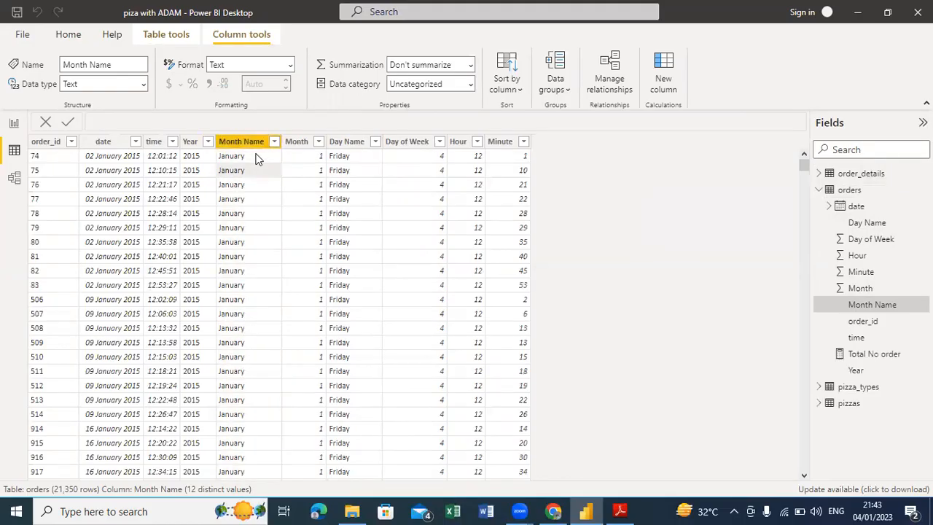
{"action": "left_click", "coordinate": [298, 143]}
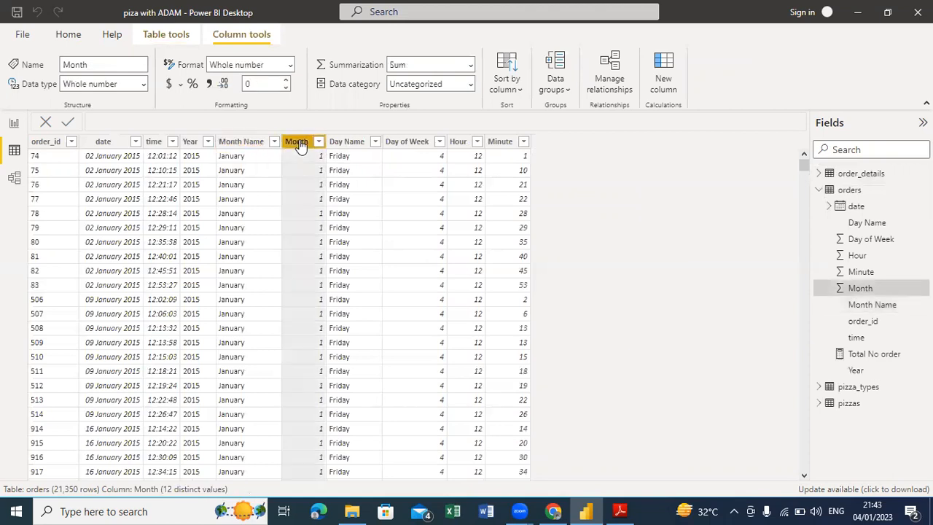
{"action": "left_click", "coordinate": [244, 145]}
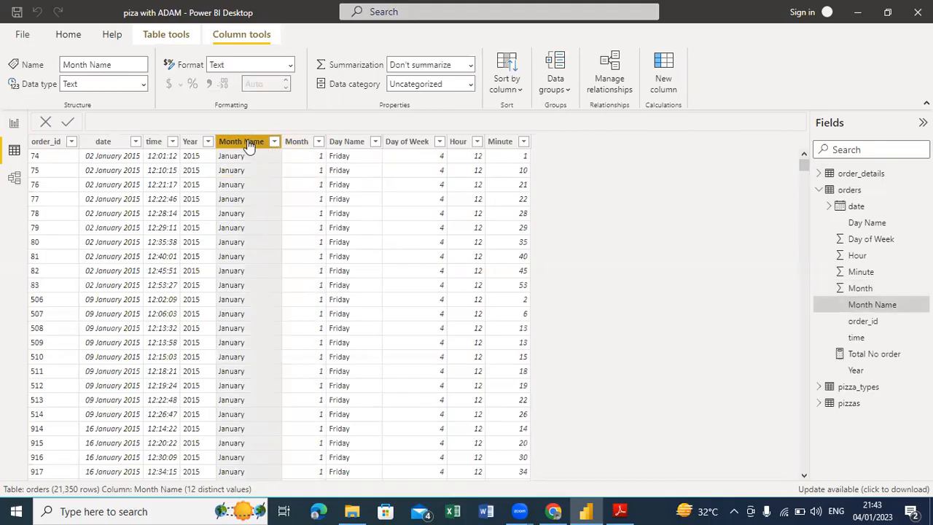
{"action": "left_click", "coordinate": [298, 146]}
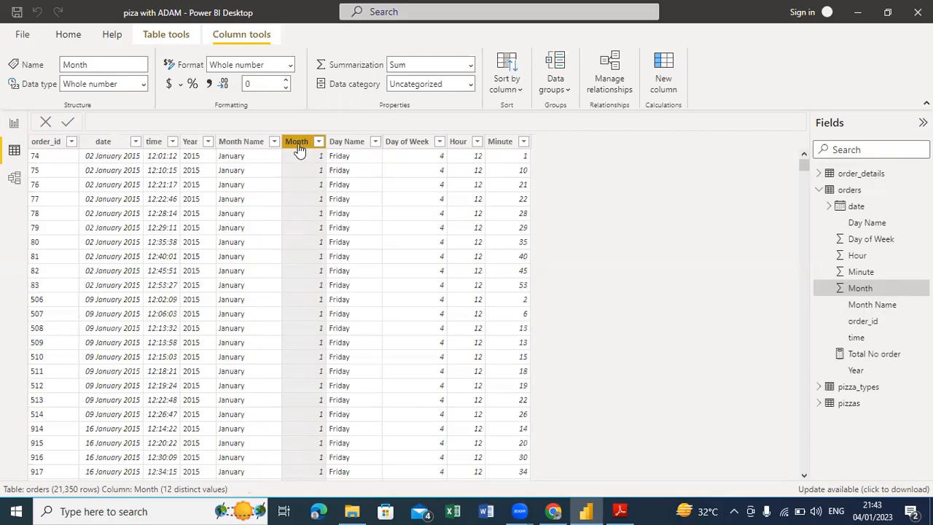
Step: Set the Month Name column of the orders table to sort by Month Name
{"action": "left_click", "coordinate": [242, 143]}
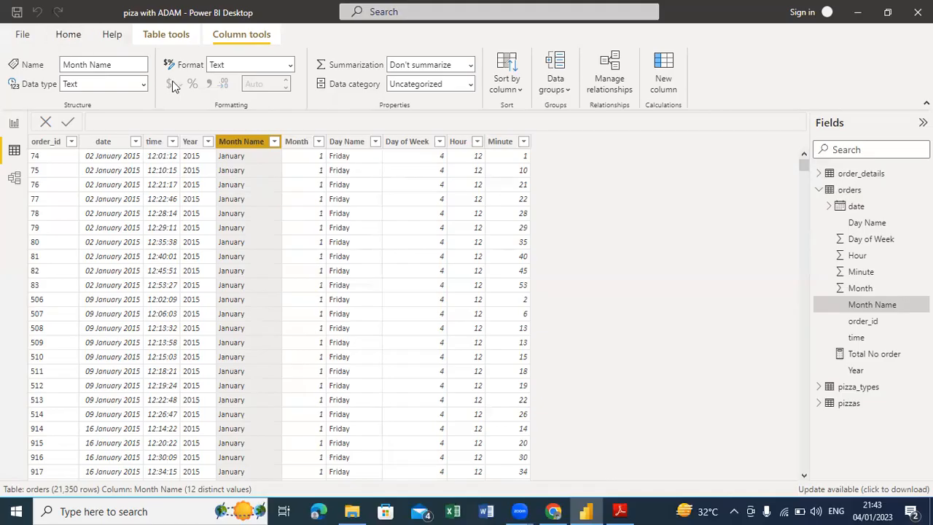
{"action": "left_click", "coordinate": [517, 91]}
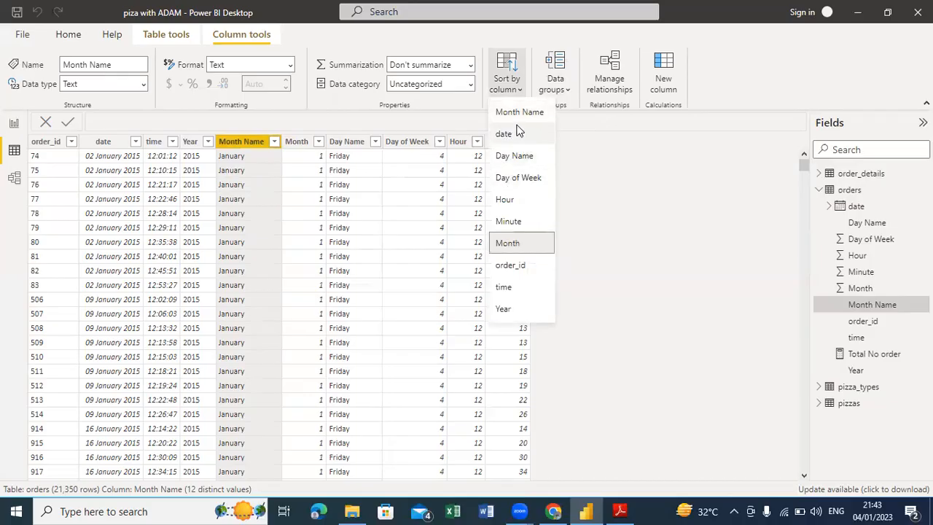
{"action": "left_click", "coordinate": [519, 114]}
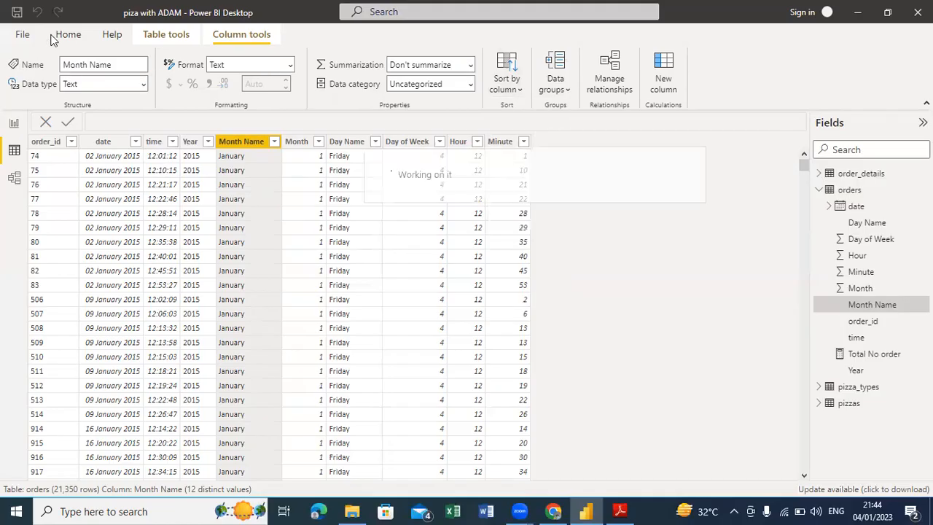
Step: Return to the report view and expand the orders, pizzas and pizza_types tables to list their fields
{"action": "left_click", "coordinate": [14, 124]}
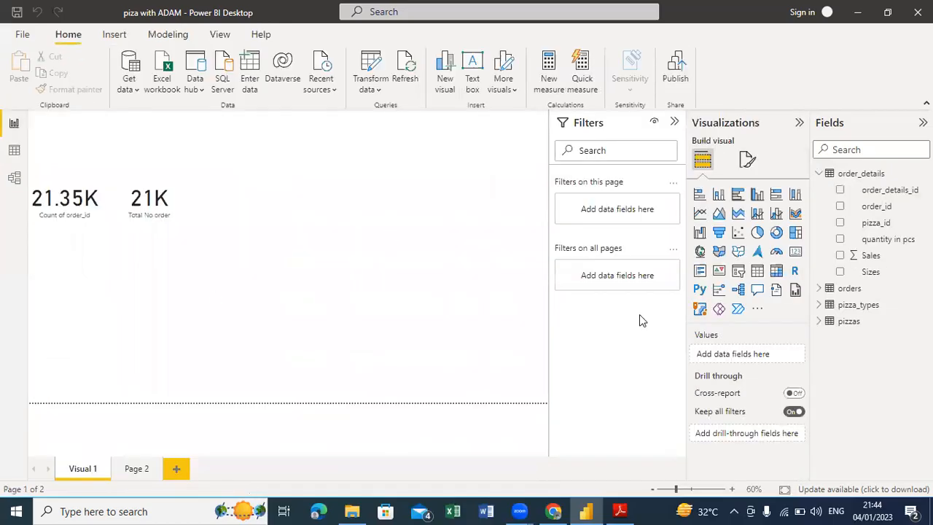
{"action": "left_click", "coordinate": [818, 289]}
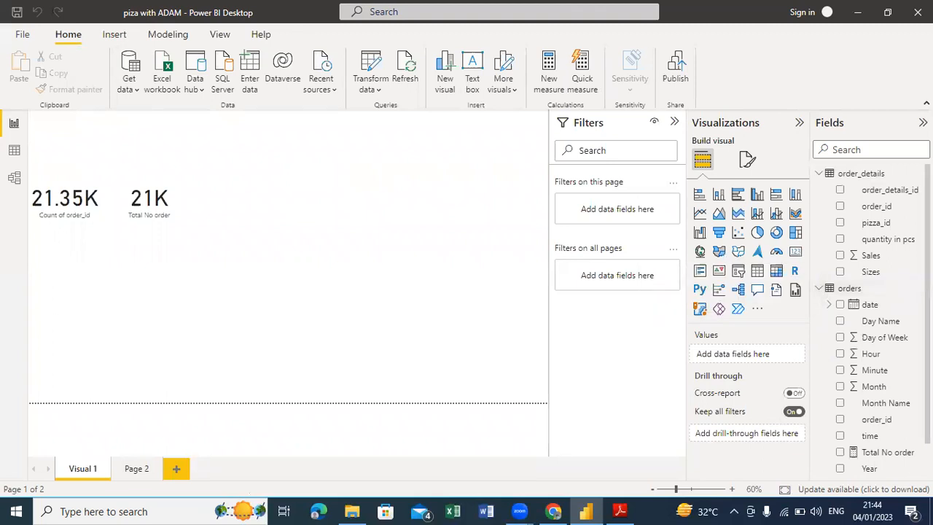
{"action": "scroll", "coordinate": [846, 306], "scroll_direction": "down", "scroll_amount": 1}
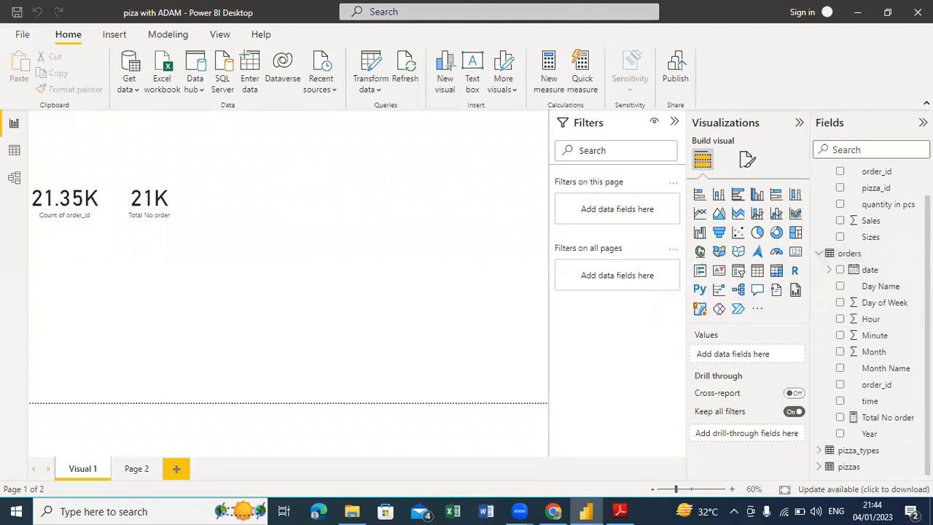
{"action": "left_click", "coordinate": [819, 467]}
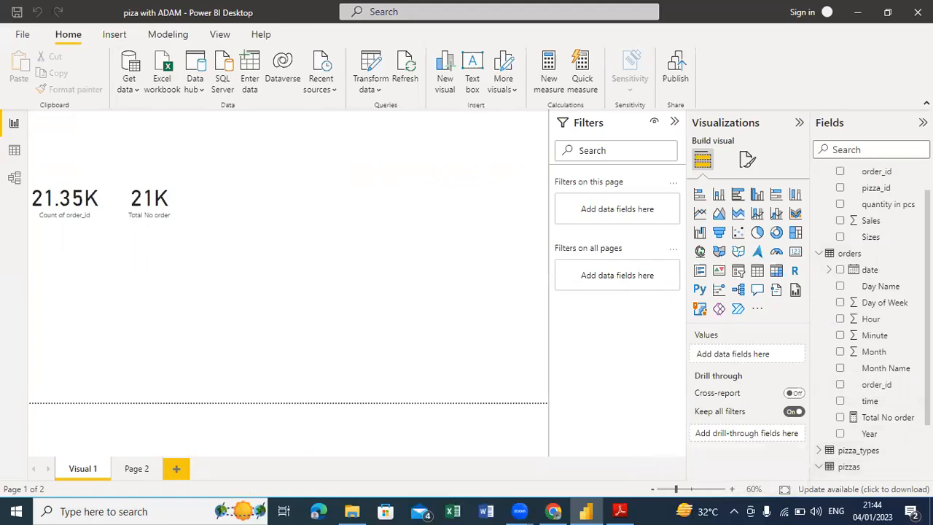
{"action": "scroll", "coordinate": [859, 448], "scroll_direction": "down", "scroll_amount": 2}
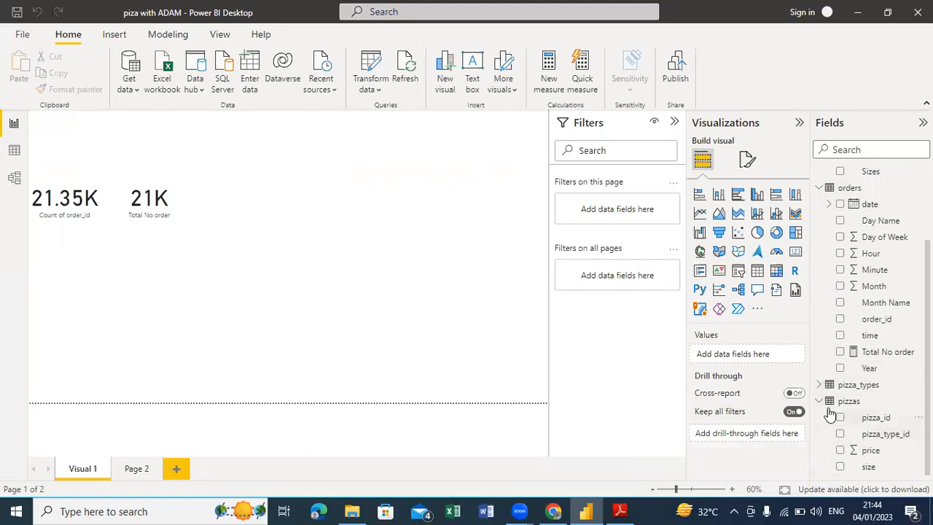
{"action": "left_click", "coordinate": [819, 384]}
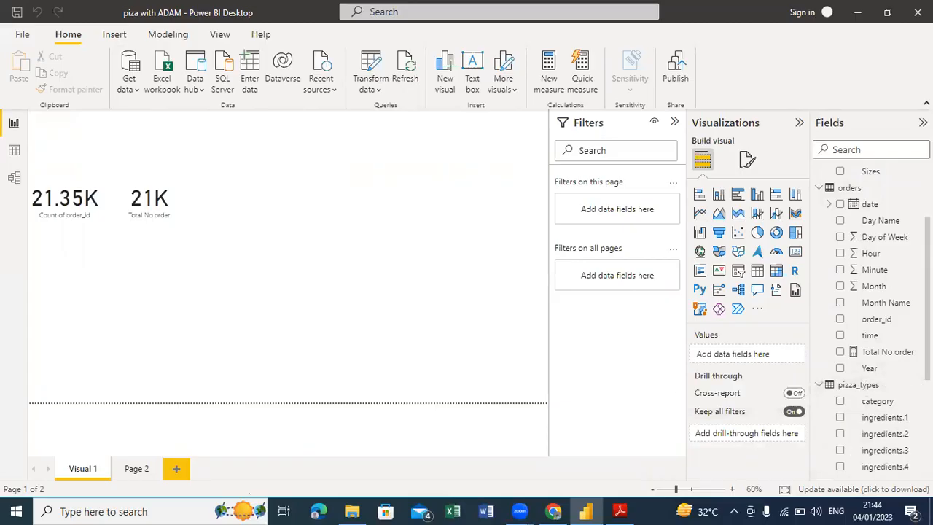
Step: Look through the fields of all expanded tables and display the formula of the Total No order measure
{"action": "scroll", "coordinate": [871, 321], "scroll_direction": "down", "scroll_amount": 4}
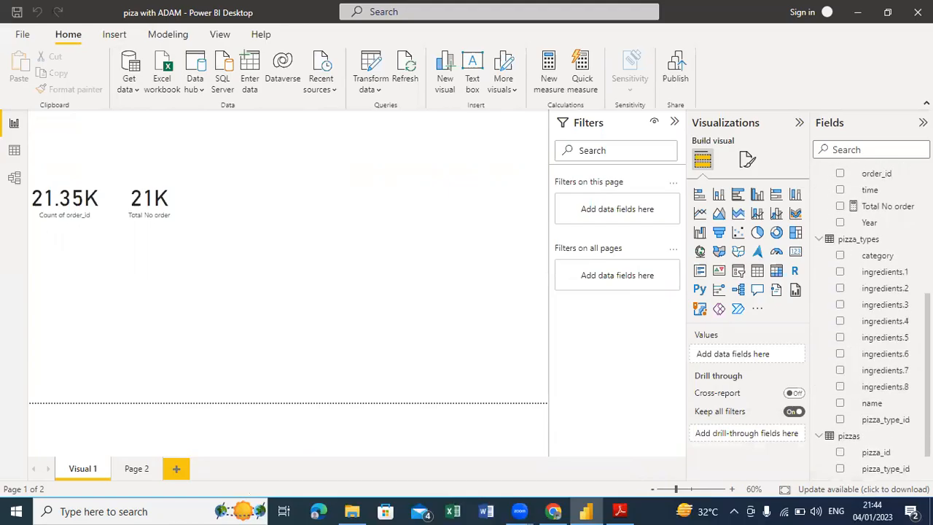
{"action": "scroll", "coordinate": [871, 320], "scroll_direction": "up", "scroll_amount": 5}
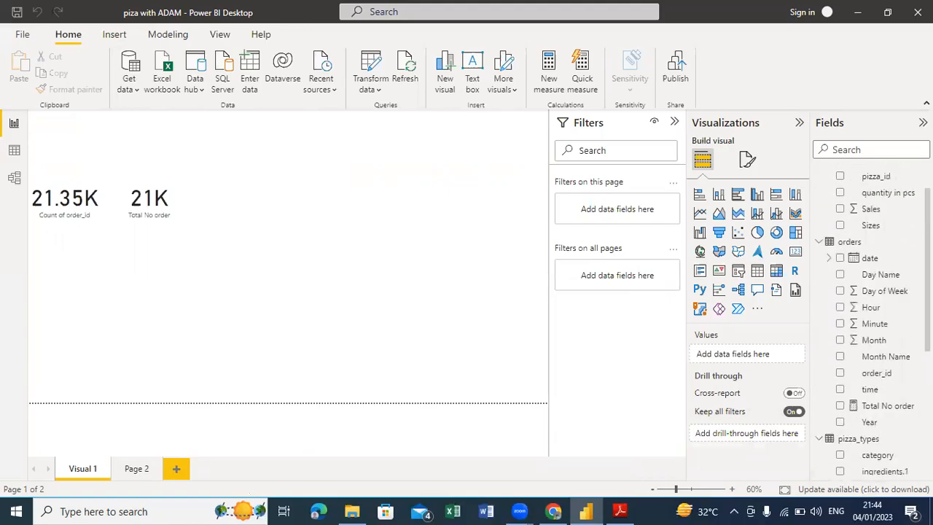
{"action": "scroll", "coordinate": [871, 321], "scroll_direction": "up", "scroll_amount": 1}
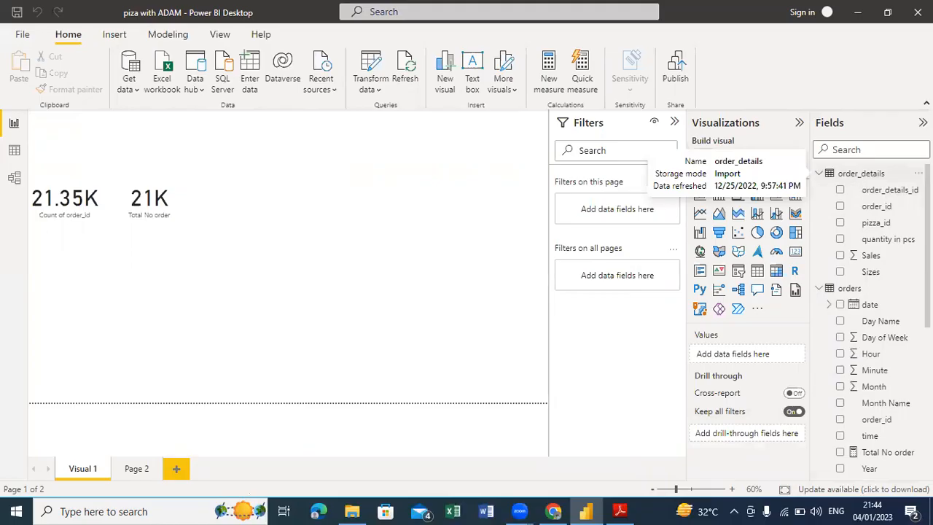
{"action": "scroll", "coordinate": [873, 320], "scroll_direction": "down", "scroll_amount": 5}
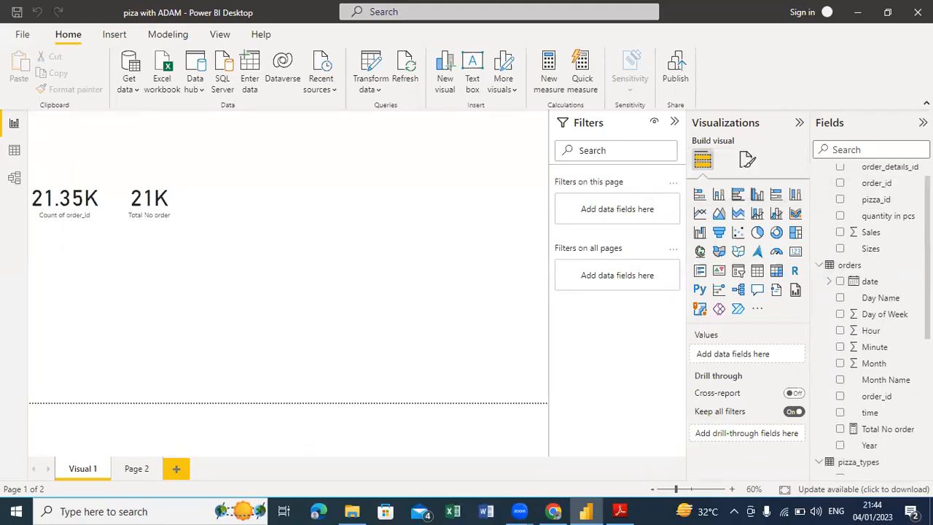
{"action": "scroll", "coordinate": [872, 321], "scroll_direction": "down", "scroll_amount": 2}
{"action": "scroll", "coordinate": [872, 320], "scroll_direction": "down", "scroll_amount": 2}
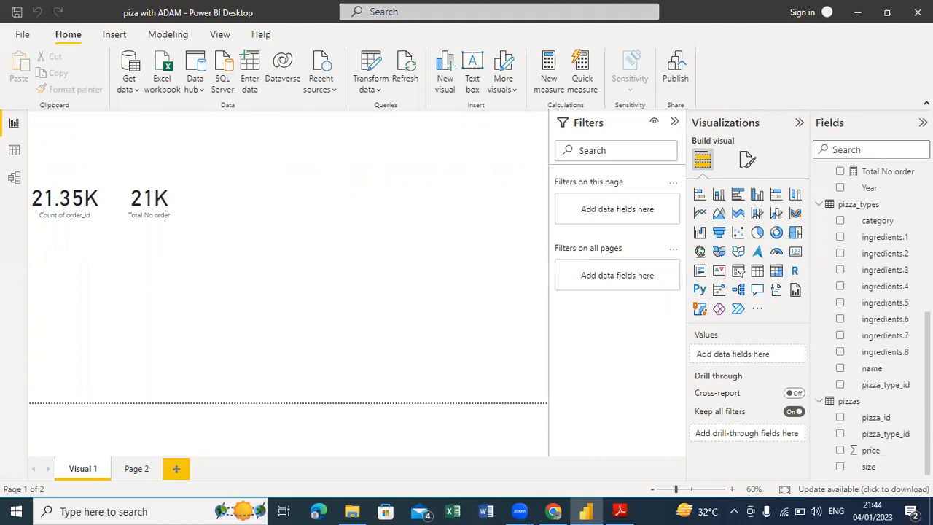
{"action": "scroll", "coordinate": [872, 321], "scroll_direction": "up", "scroll_amount": 4}
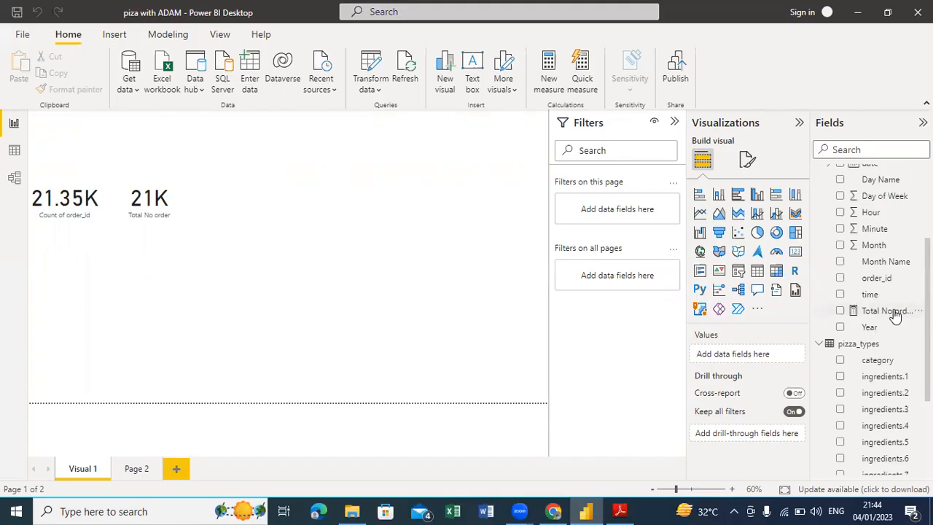
{"action": "left_click_drag", "start_coordinate": [892, 313], "coordinate": [892, 313]}
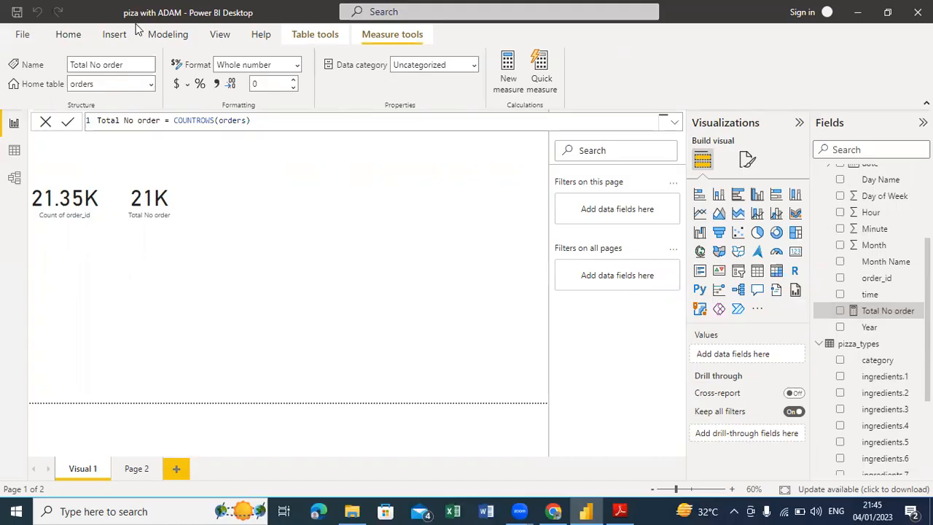
Step: Create a manually entered table named ALL MEASURE, load it and apply the pending query changes
{"action": "left_click", "coordinate": [64, 36]}
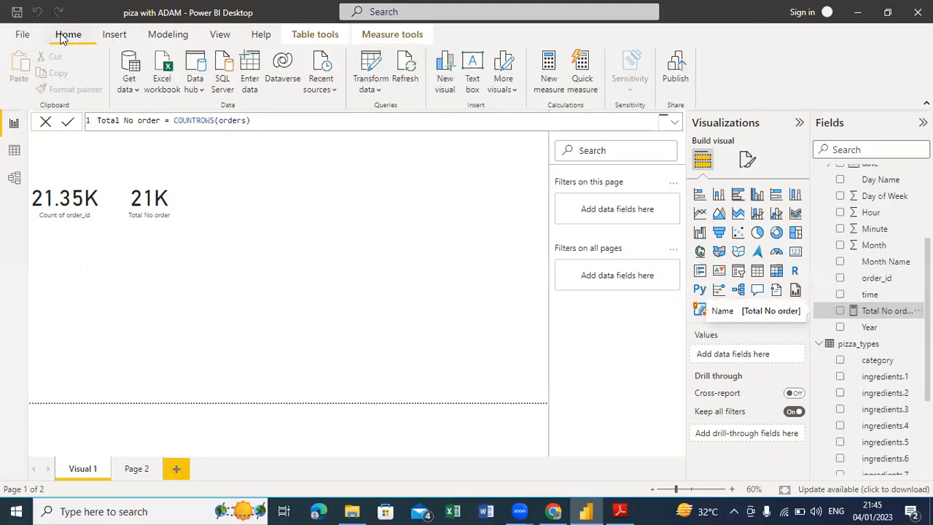
{"action": "left_click", "coordinate": [248, 73]}
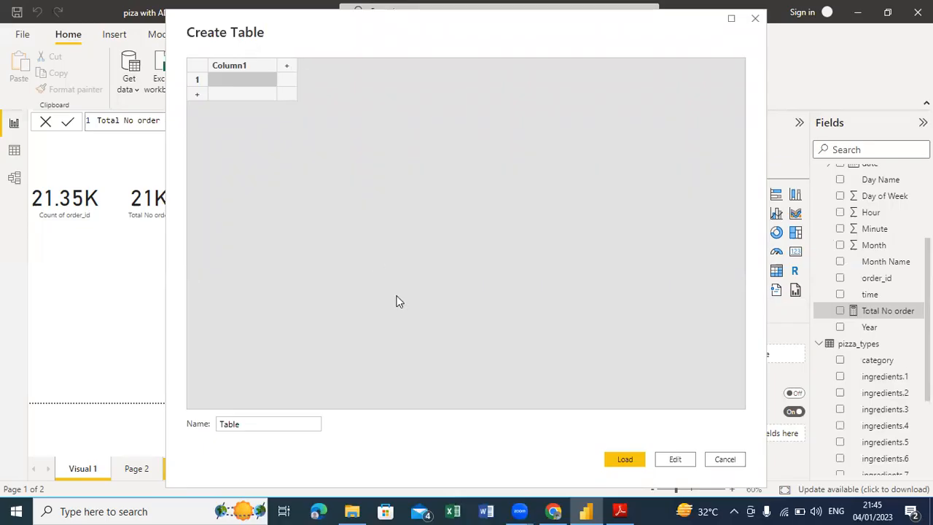
{"action": "left_click", "coordinate": [261, 423]}
{"action": "left_click", "coordinate": [225, 152]}
{"action": "left_click", "coordinate": [248, 427]}
{"action": "left_click_drag", "start_coordinate": [248, 428], "coordinate": [208, 425]}
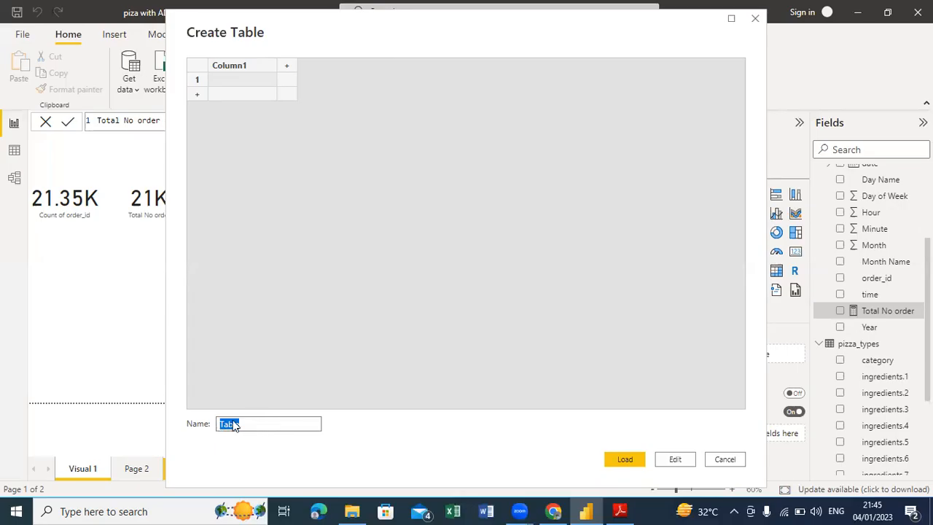
{"action": "key", "text": "BackSpace"}
{"action": "type", "text": "ALL D"}
{"action": "key", "text": "BackSpace"}
{"action": "type", "text": "MEASURE"}
{"action": "left_click", "coordinate": [628, 459]}
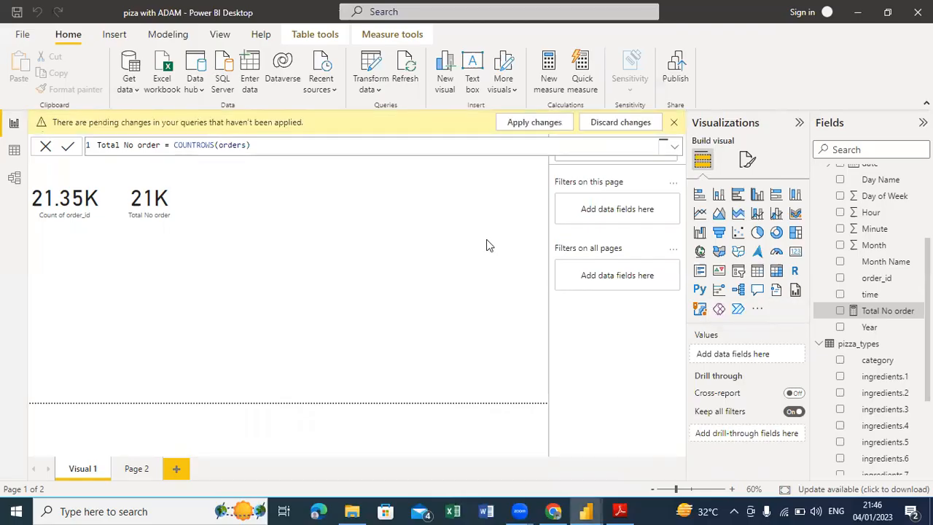
{"action": "left_click", "coordinate": [541, 126]}
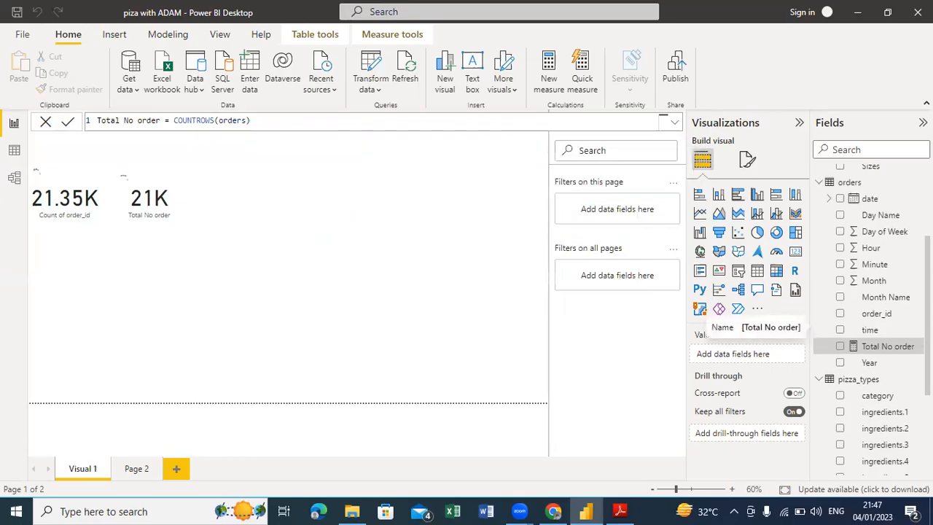
Step: Collapse the order_details, orders, pizza_types and pizzas tables in the fields list
{"action": "scroll", "coordinate": [867, 328], "scroll_direction": "up", "scroll_amount": 3}
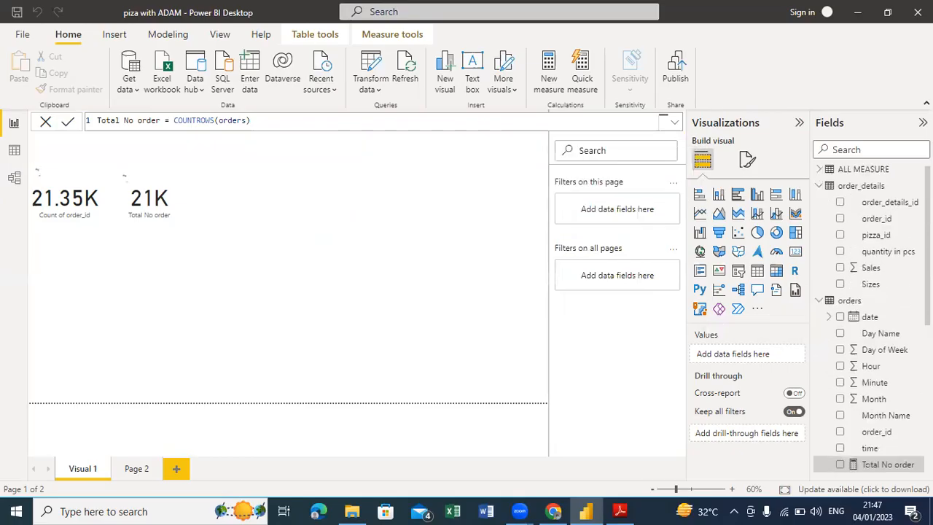
{"action": "left_click", "coordinate": [819, 190]}
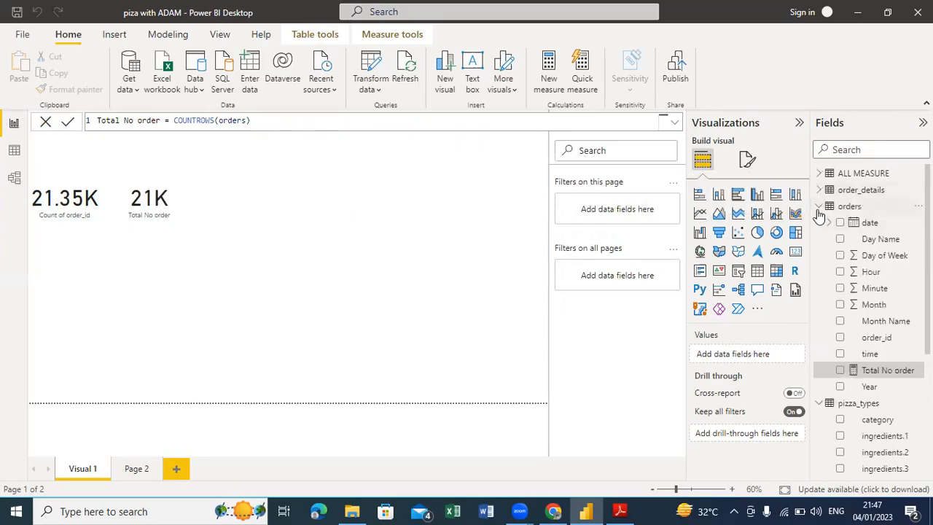
{"action": "left_click", "coordinate": [818, 207]}
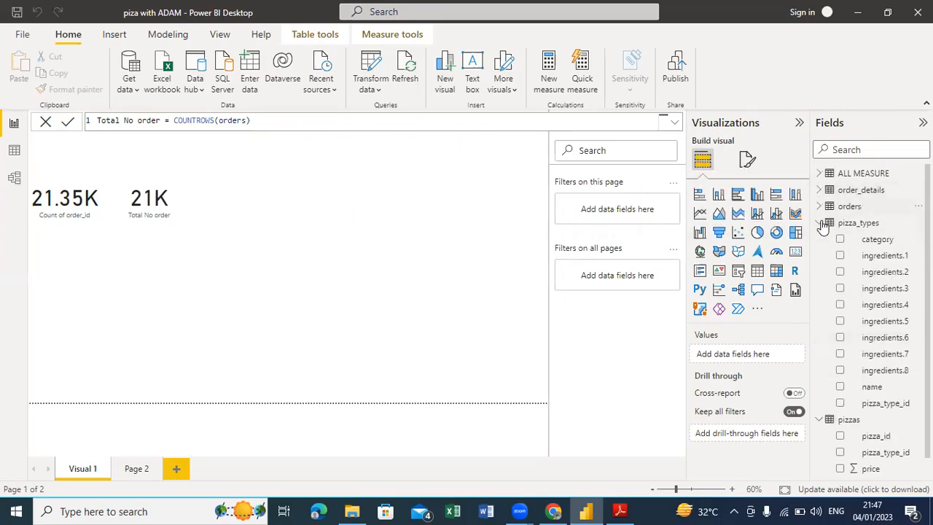
{"action": "left_click", "coordinate": [819, 223]}
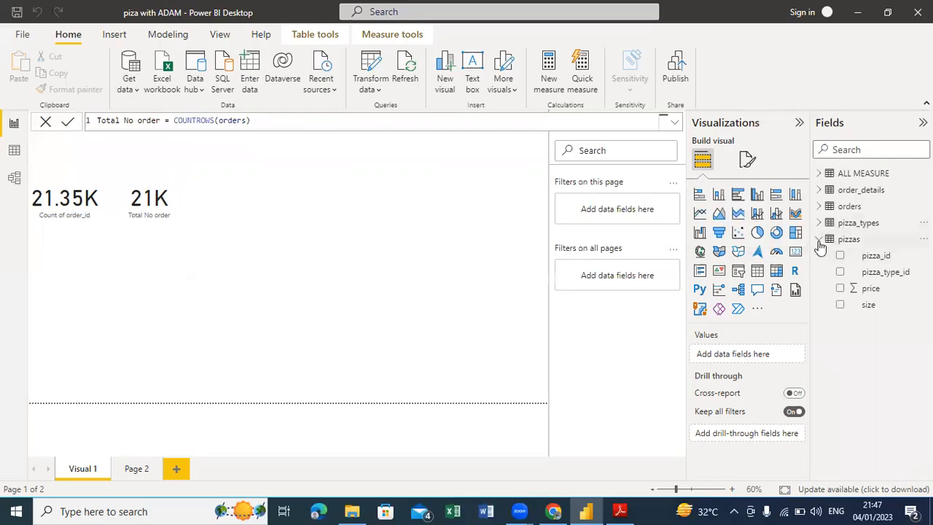
{"action": "left_click", "coordinate": [818, 240]}
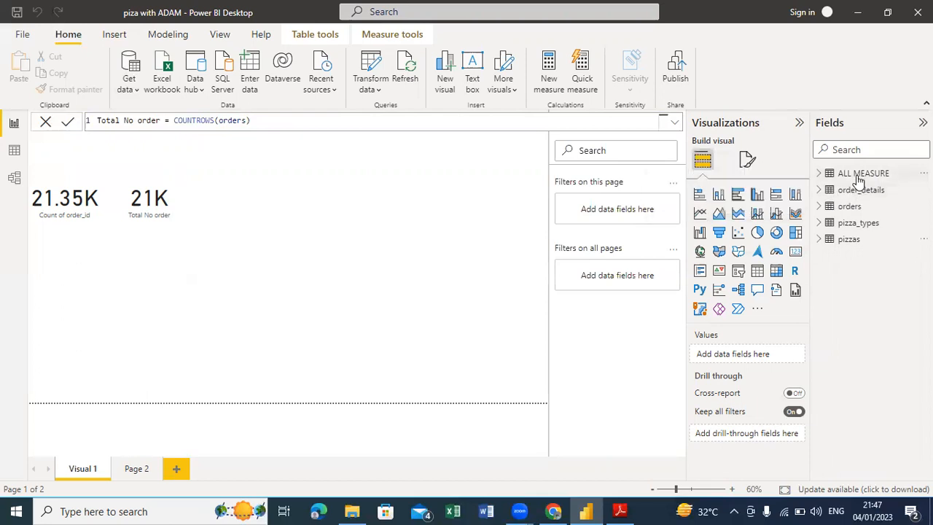
Step: Set the home table of the Total No order measure in the orders table to ALL MEASURE
{"action": "left_click", "coordinate": [819, 190]}
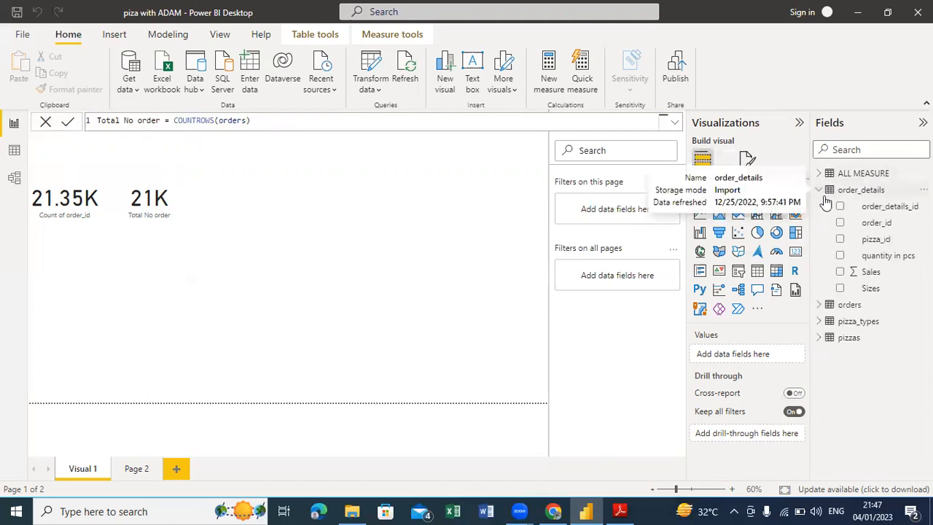
{"action": "left_click", "coordinate": [819, 305]}
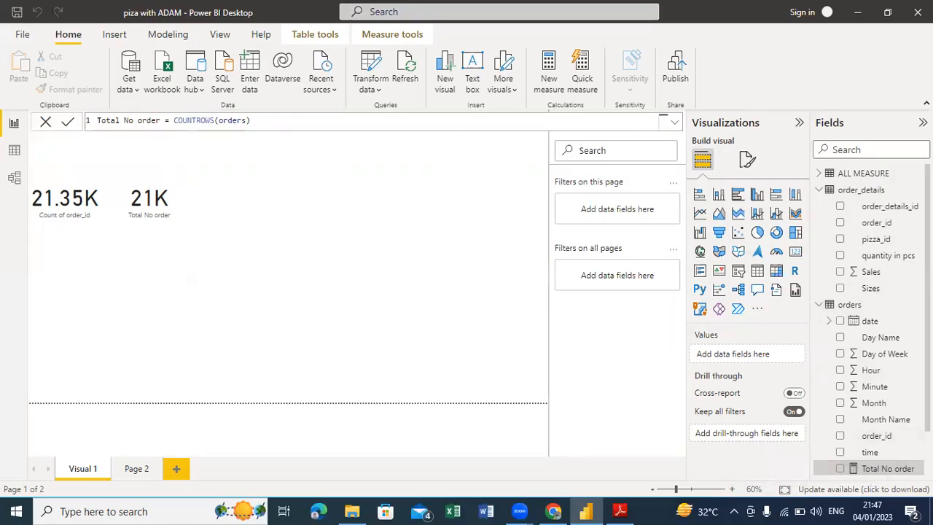
{"action": "scroll", "coordinate": [875, 437], "scroll_direction": "down", "scroll_amount": 1}
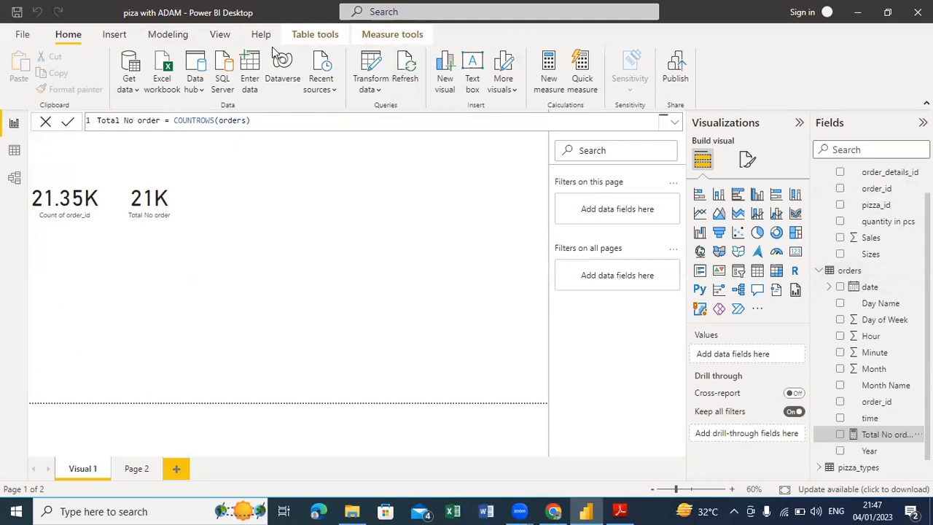
{"action": "left_click", "coordinate": [313, 37]}
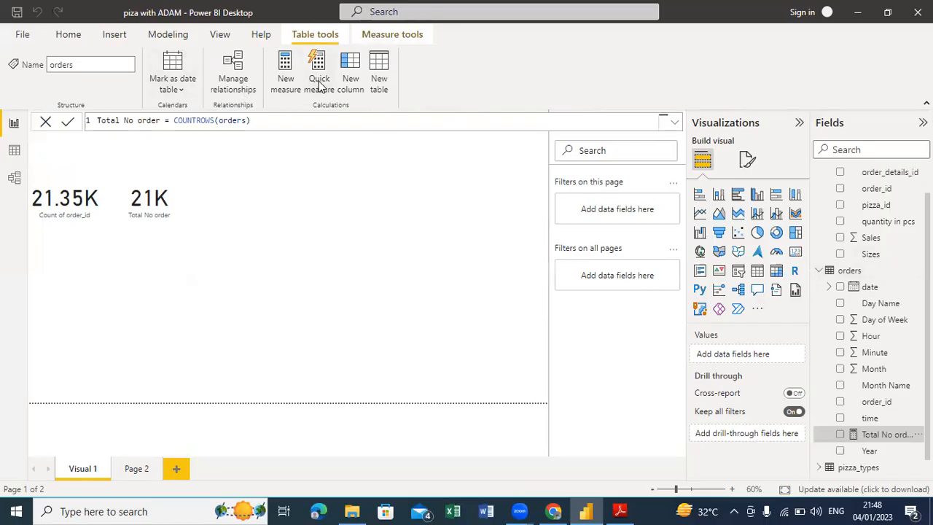
{"action": "left_click", "coordinate": [381, 33]}
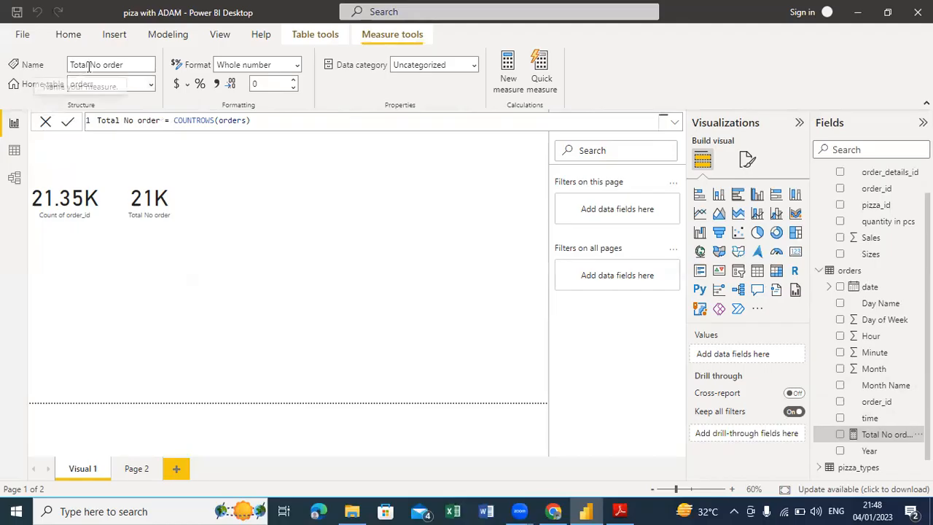
{"action": "left_click", "coordinate": [153, 88]}
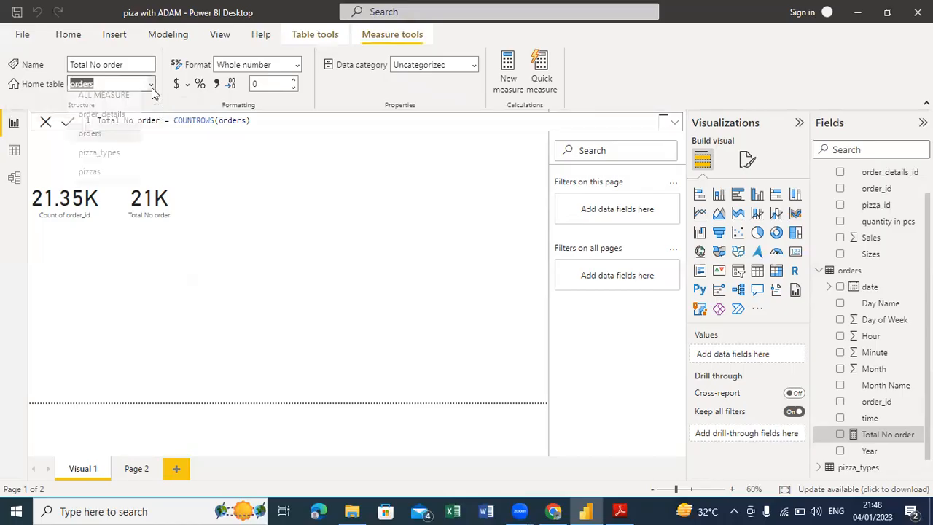
{"action": "left_click", "coordinate": [116, 99]}
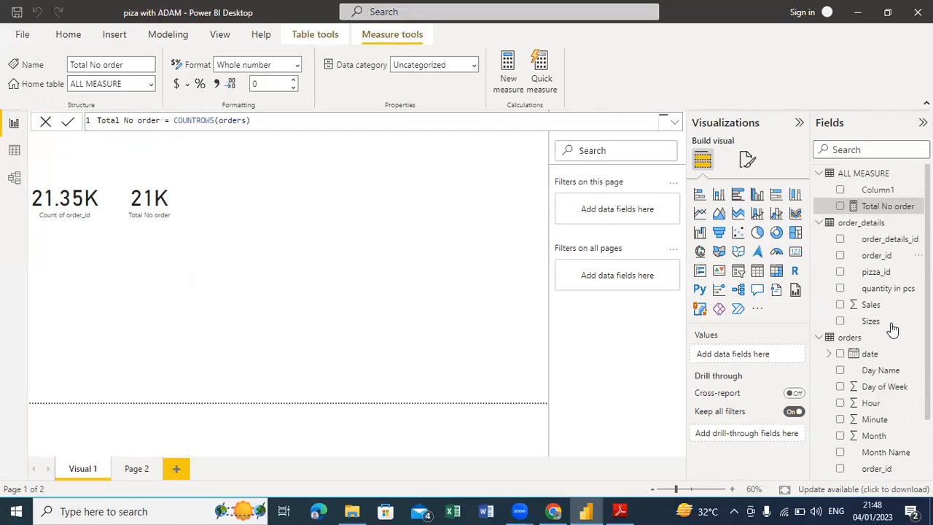
Step: Select the Total No order card and display the formula of its measure in the ALL MEASURE table
{"action": "left_click", "coordinate": [871, 210]}
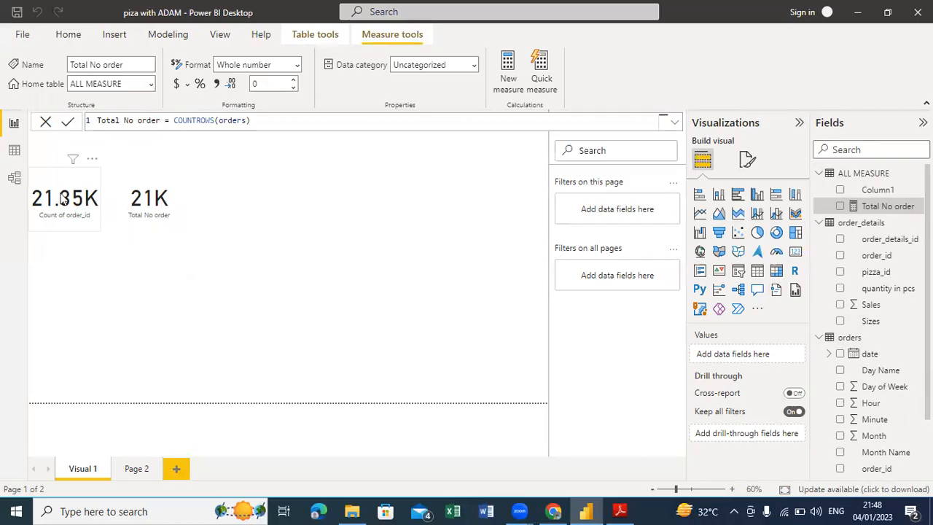
{"action": "left_click", "coordinate": [144, 203]}
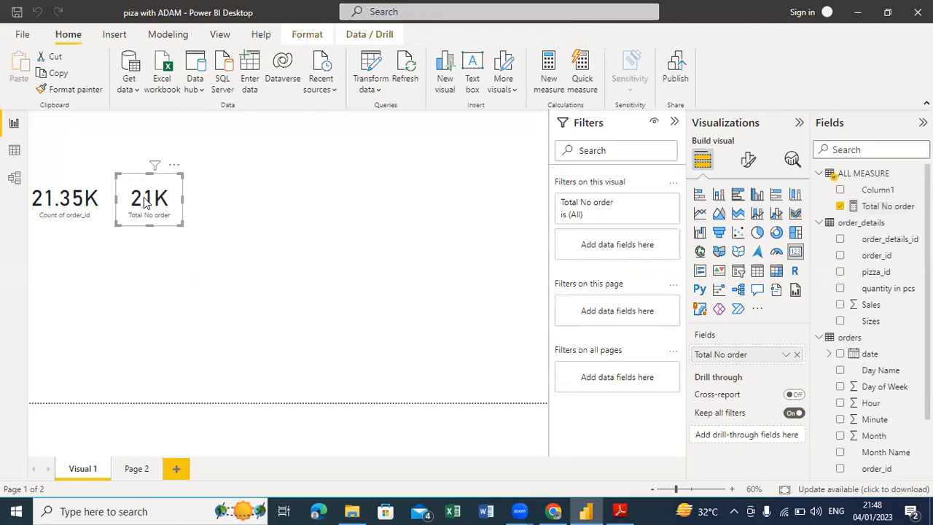
{"action": "left_click", "coordinate": [898, 207]}
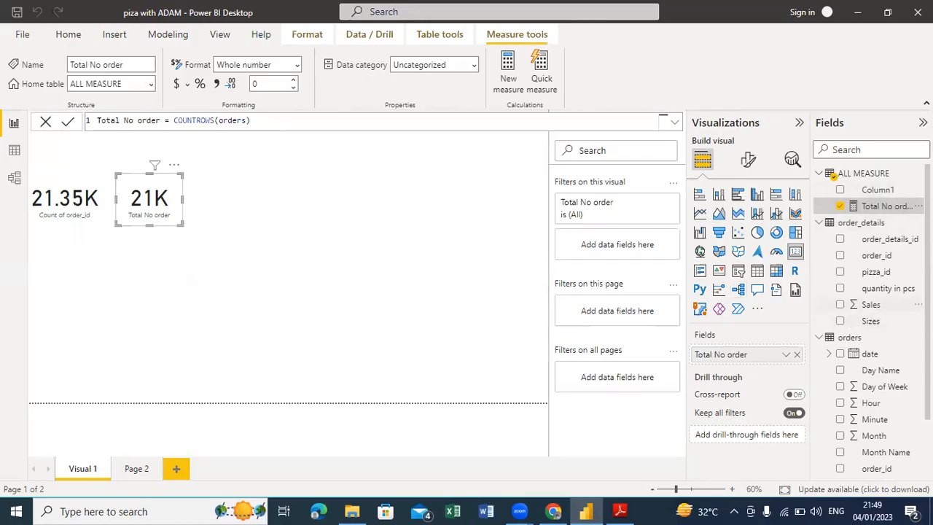
{"action": "scroll", "coordinate": [875, 218], "scroll_direction": "down", "scroll_amount": 1}
{"action": "scroll", "coordinate": [875, 218], "scroll_direction": "up", "scroll_amount": 1}
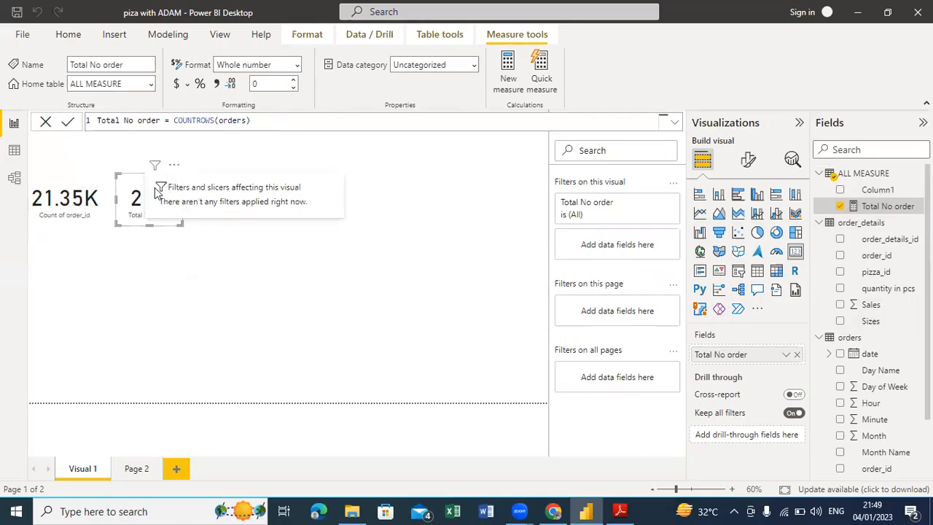
Step: Remove the Count of order_id card and move the Total No order card to the page's left edge
{"action": "left_click", "coordinate": [79, 191]}
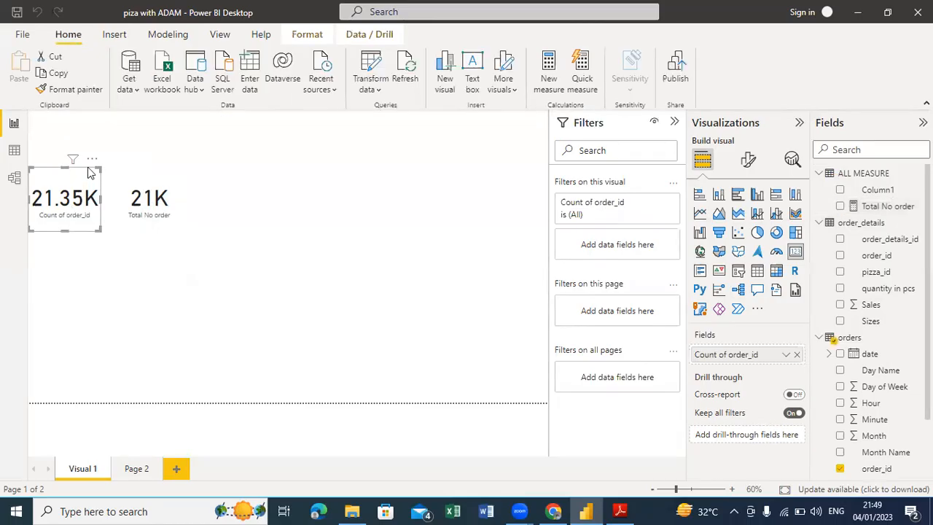
{"action": "left_click", "coordinate": [91, 158]}
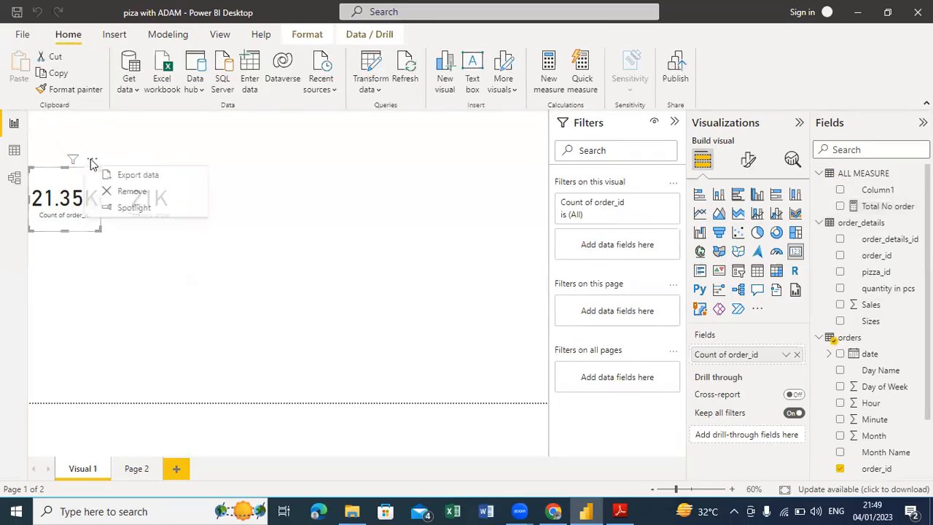
{"action": "left_click", "coordinate": [134, 191]}
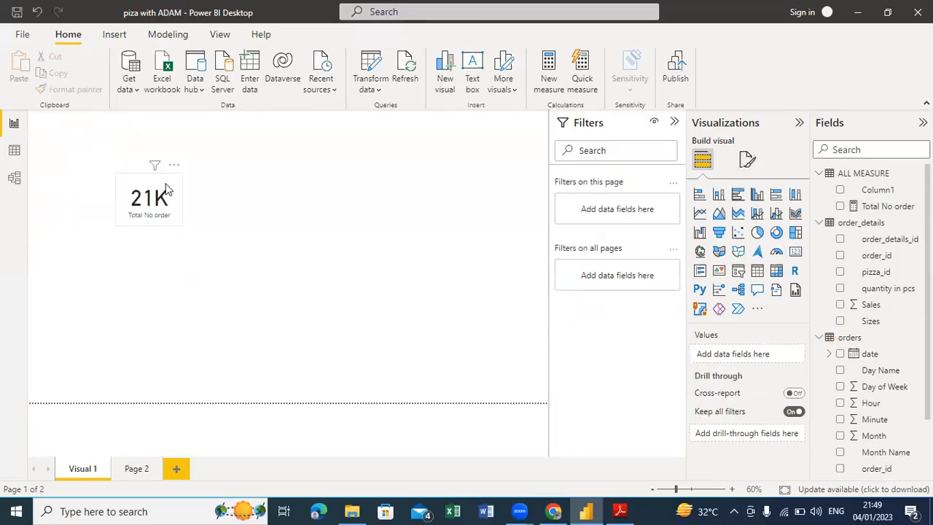
{"action": "left_click_drag", "start_coordinate": [115, 171], "coordinate": [80, 170]}
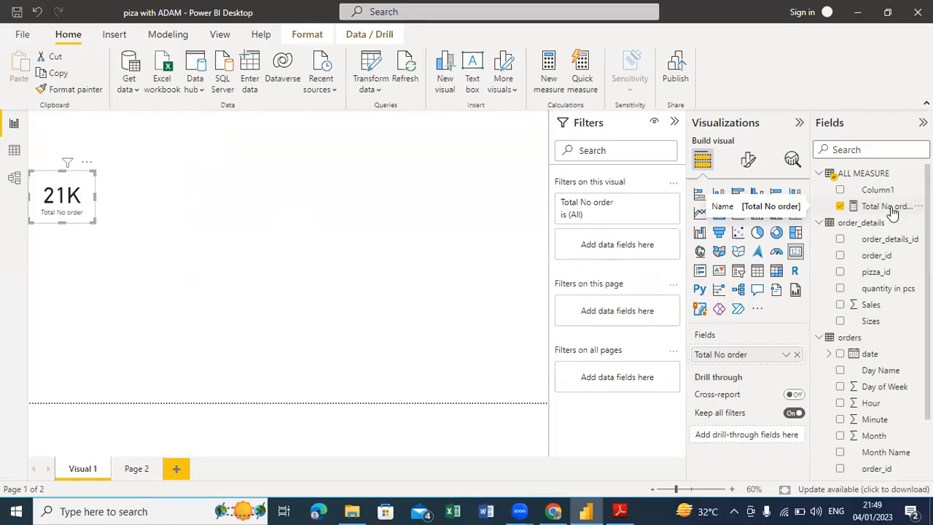
Step: Add a clustered bar chart with Total No order on the X-axis and Month Name on the Y-axis
{"action": "left_click", "coordinate": [863, 175]}
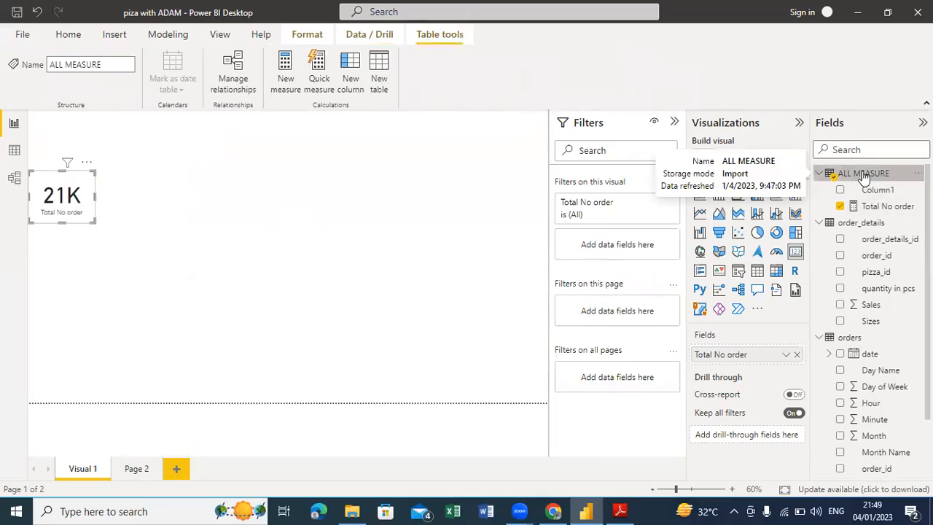
{"action": "left_click", "coordinate": [303, 242]}
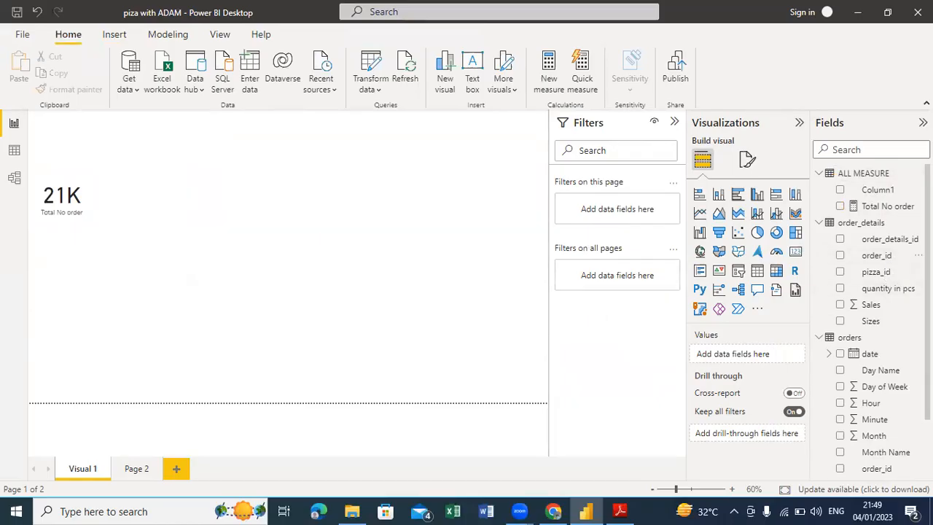
{"action": "left_click", "coordinate": [738, 195]}
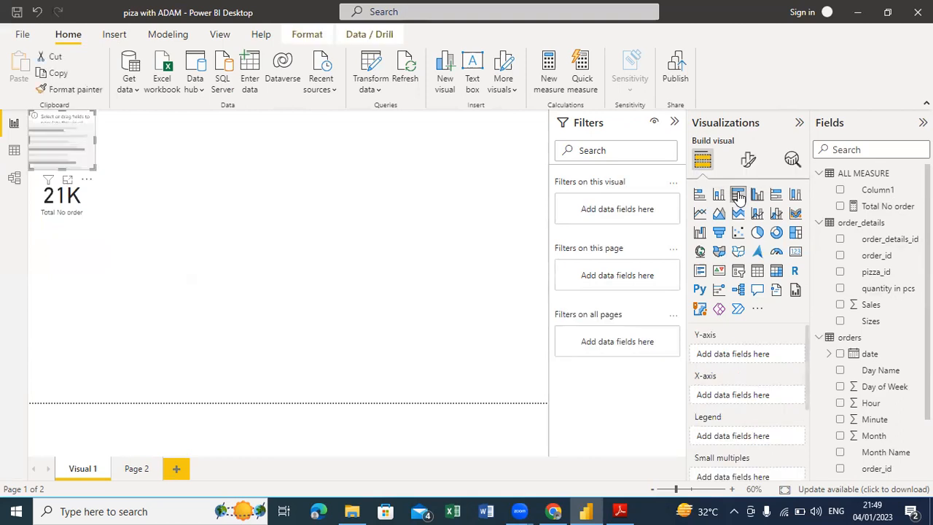
{"action": "left_click", "coordinate": [841, 207]}
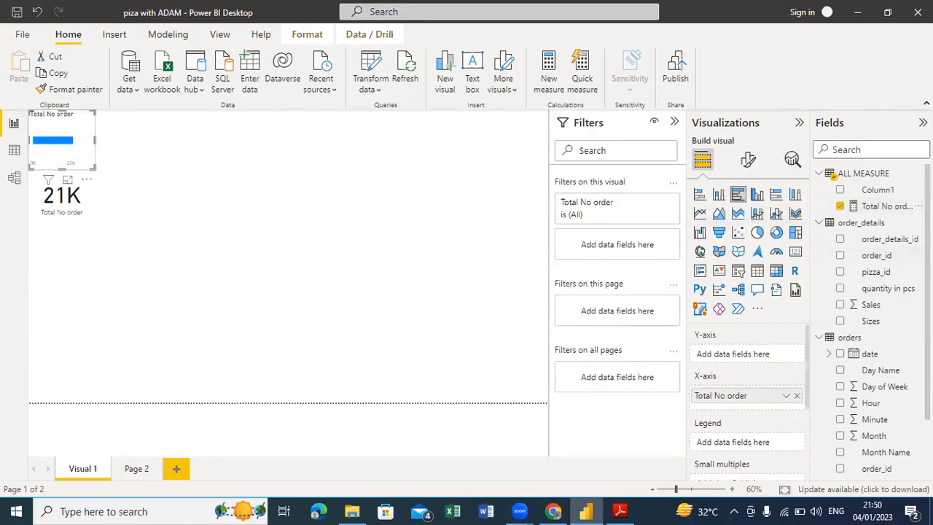
{"action": "scroll", "coordinate": [871, 306], "scroll_direction": "down", "scroll_amount": 3}
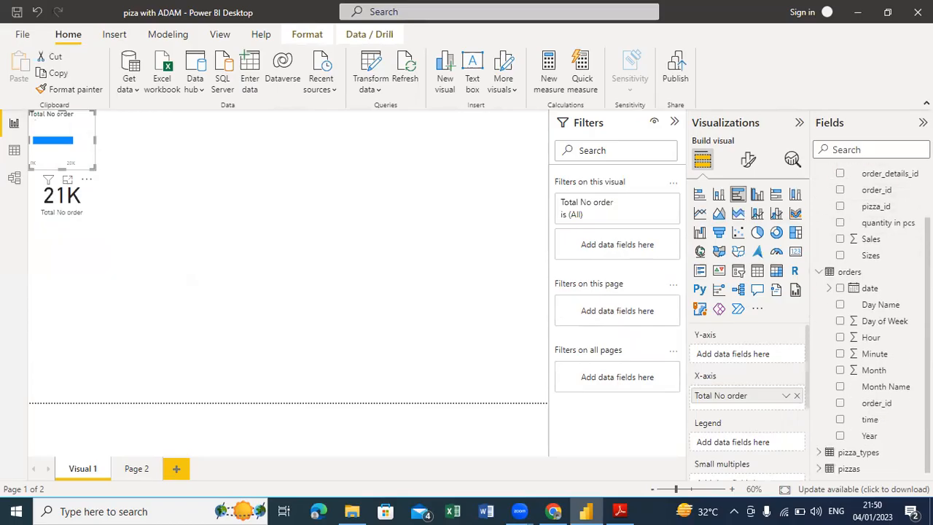
{"action": "left_click_drag", "start_coordinate": [846, 380], "coordinate": [729, 356]}
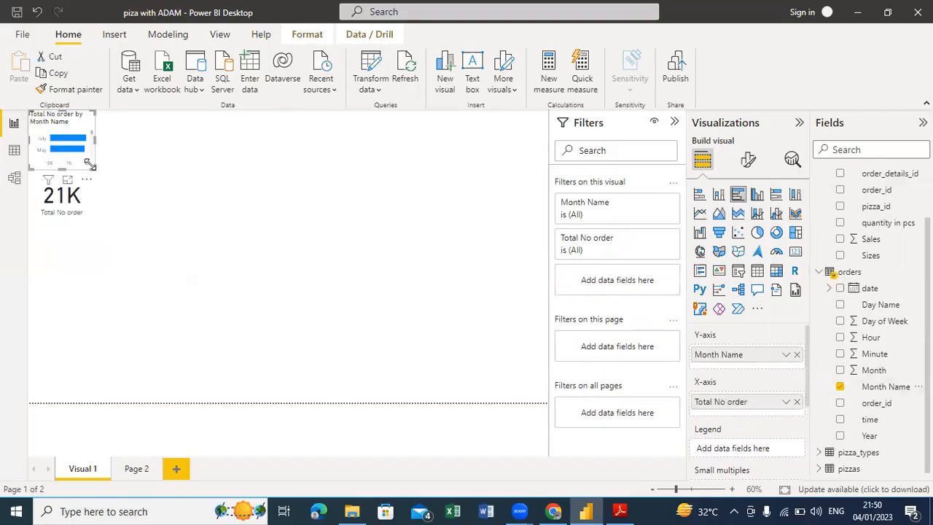
Step: Enlarge the bar chart to show all months and move it beside the Total No order card
{"action": "left_click_drag", "start_coordinate": [94, 166], "coordinate": [273, 341]}
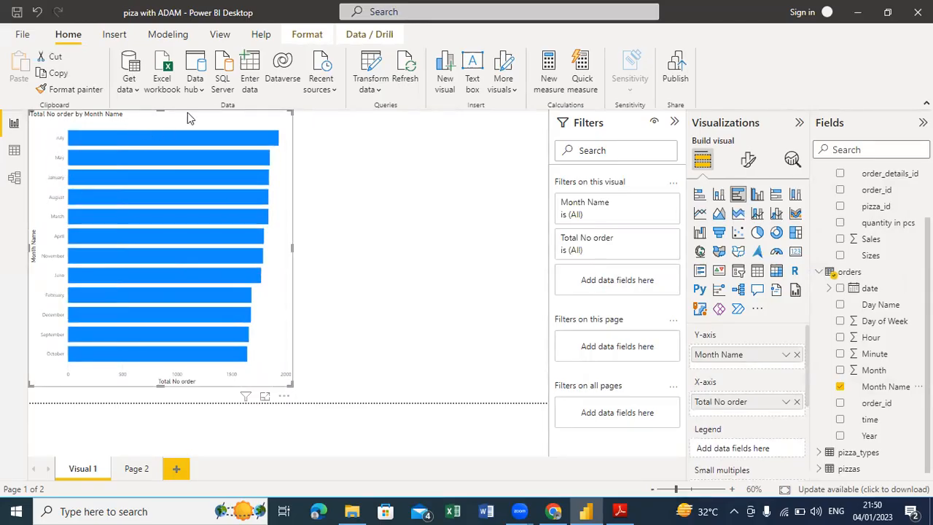
{"action": "left_click_drag", "start_coordinate": [217, 110], "coordinate": [356, 124]}
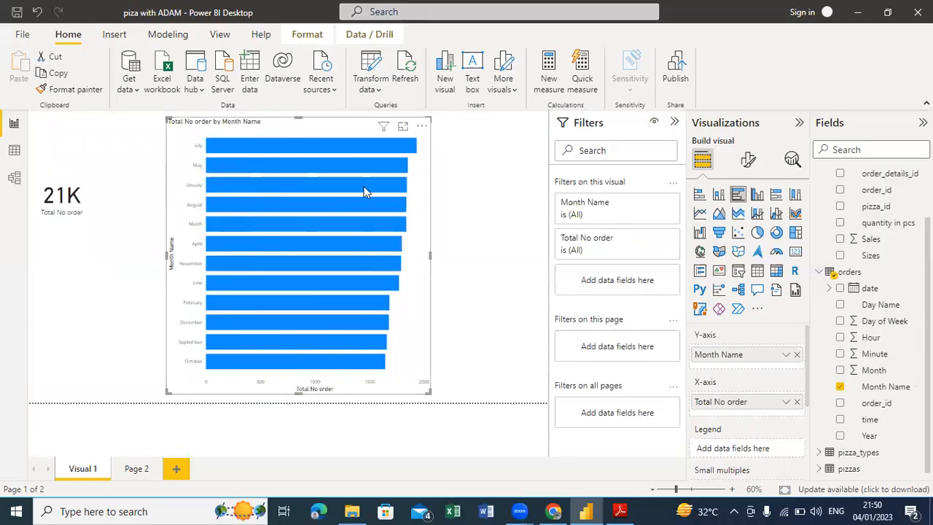
{"action": "mouse_move", "coordinate": [401, 161]}
Step: Sort the Month Name column of the orders table by the Month column
{"action": "left_click", "coordinate": [15, 152]}
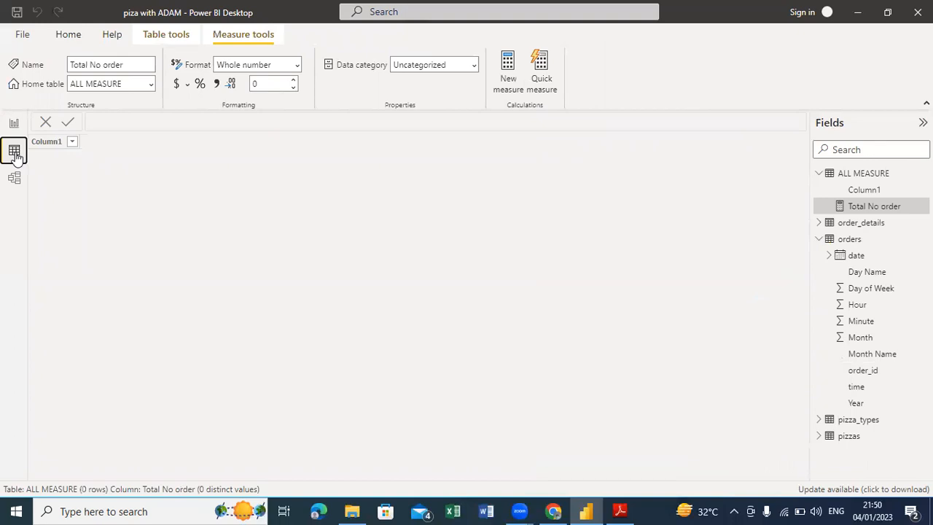
{"action": "left_click", "coordinate": [866, 241]}
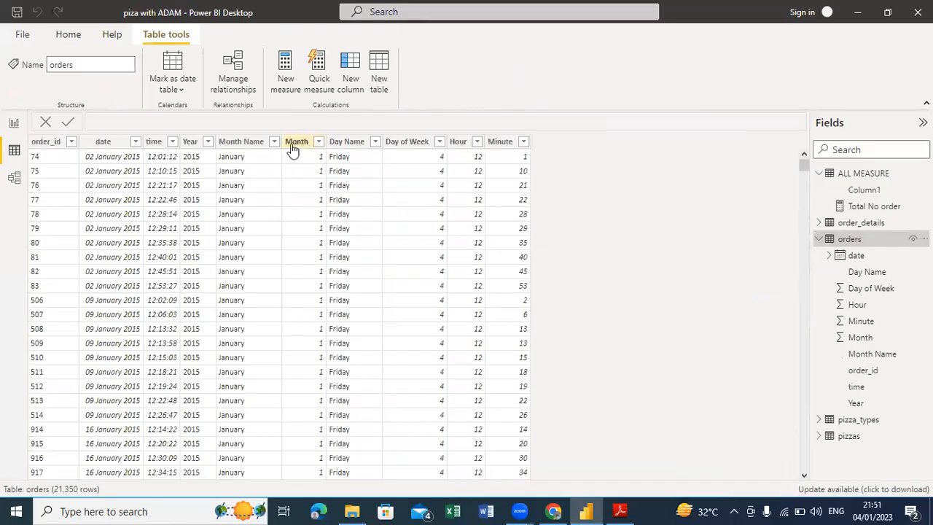
{"action": "left_click", "coordinate": [250, 149]}
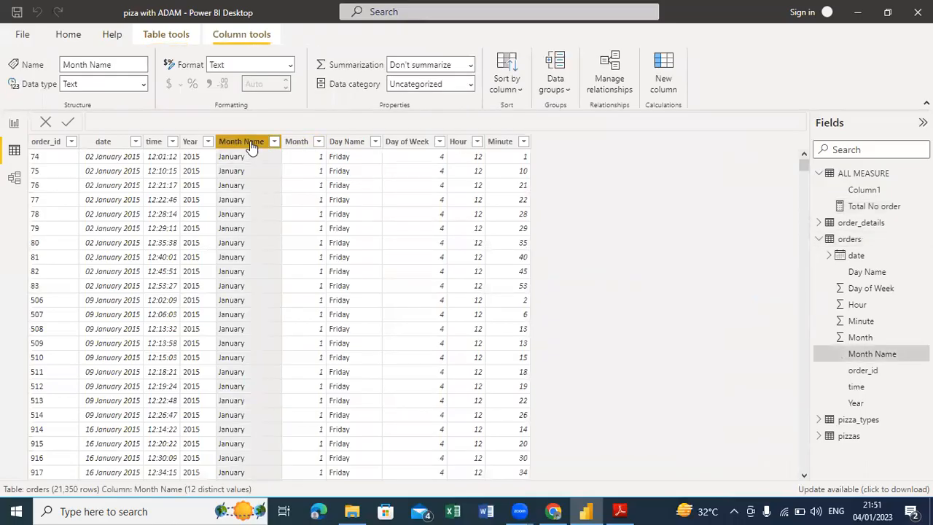
{"action": "left_click", "coordinate": [516, 89]}
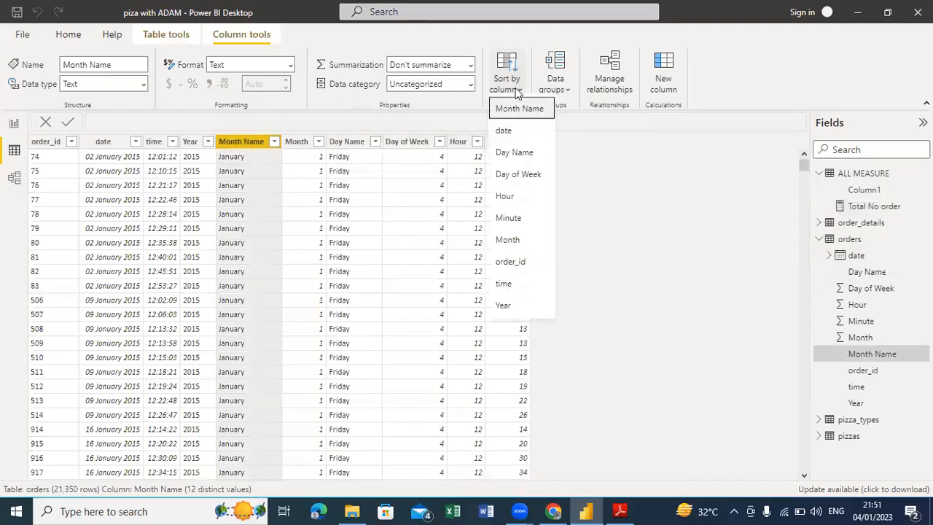
{"action": "left_click", "coordinate": [520, 246]}
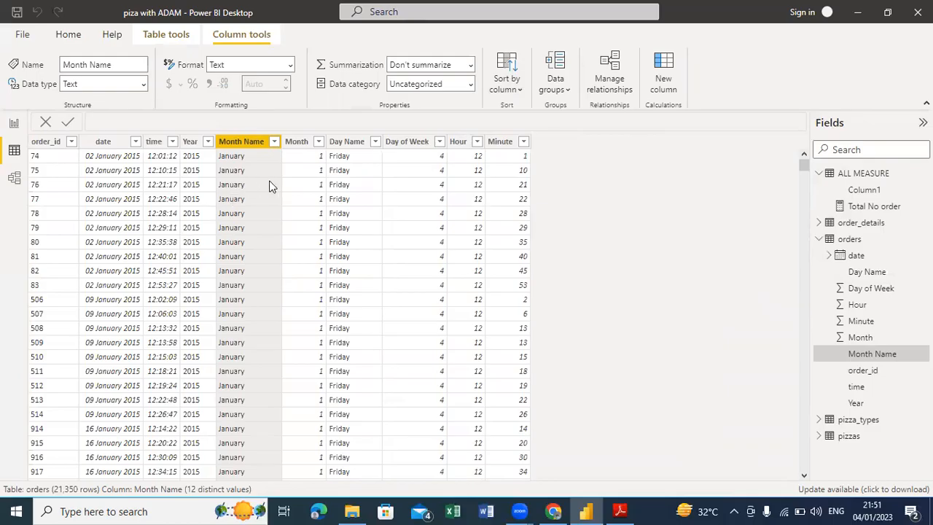
{"action": "left_click", "coordinate": [301, 143]}
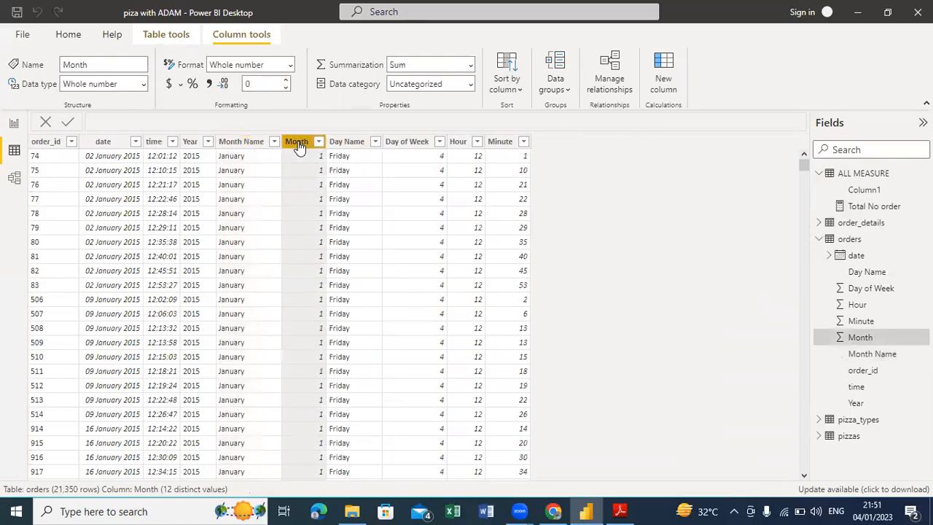
Step: Remove Month Name from the bar chart on the report page and add it back to the Y-axis
{"action": "left_click", "coordinate": [14, 124]}
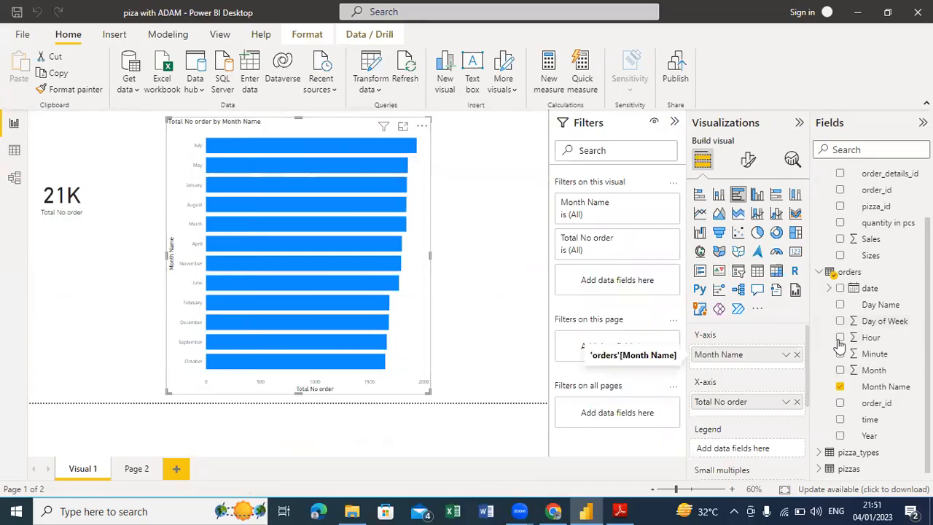
{"action": "left_click", "coordinate": [839, 386]}
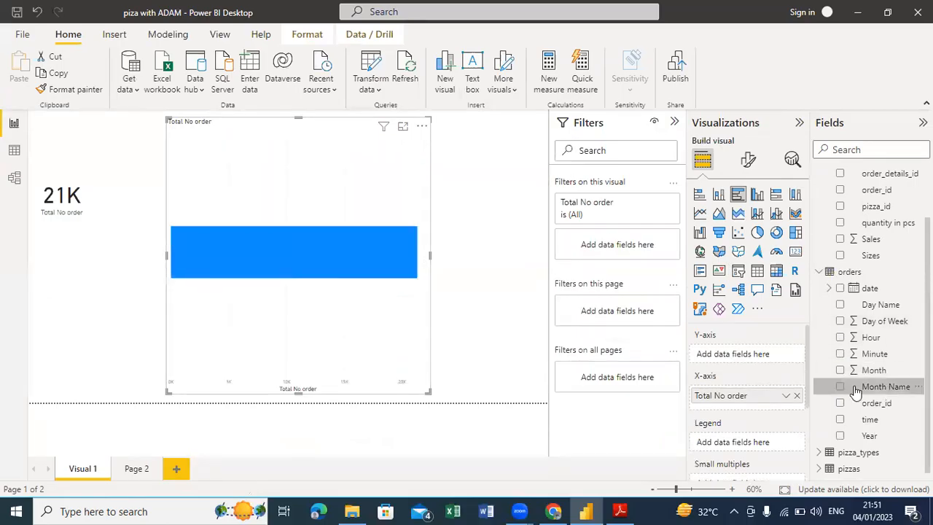
{"action": "left_click_drag", "start_coordinate": [855, 392], "coordinate": [765, 356]}
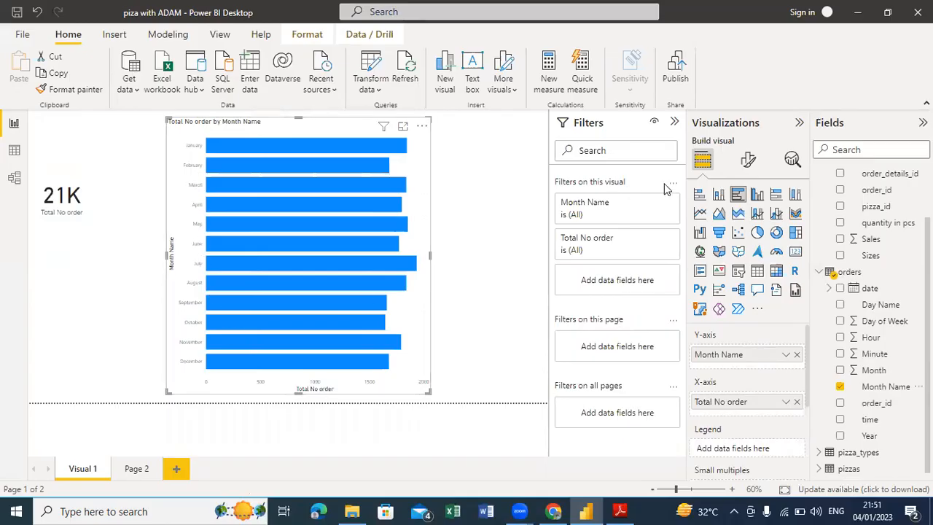
Step: Convert the monthly bar chart to a clustered column chart, then shrink and place it below the Total No order card
{"action": "left_click", "coordinate": [760, 201]}
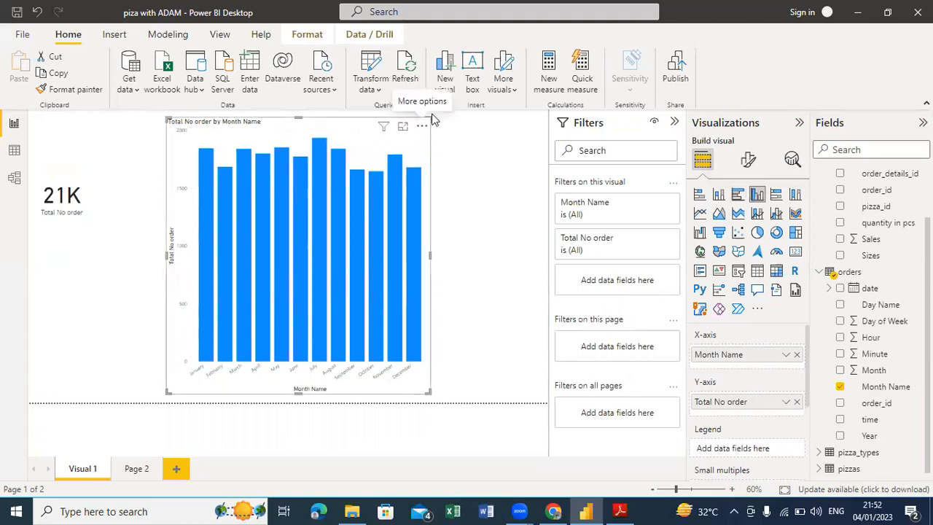
{"action": "left_click_drag", "start_coordinate": [430, 118], "coordinate": [356, 219]}
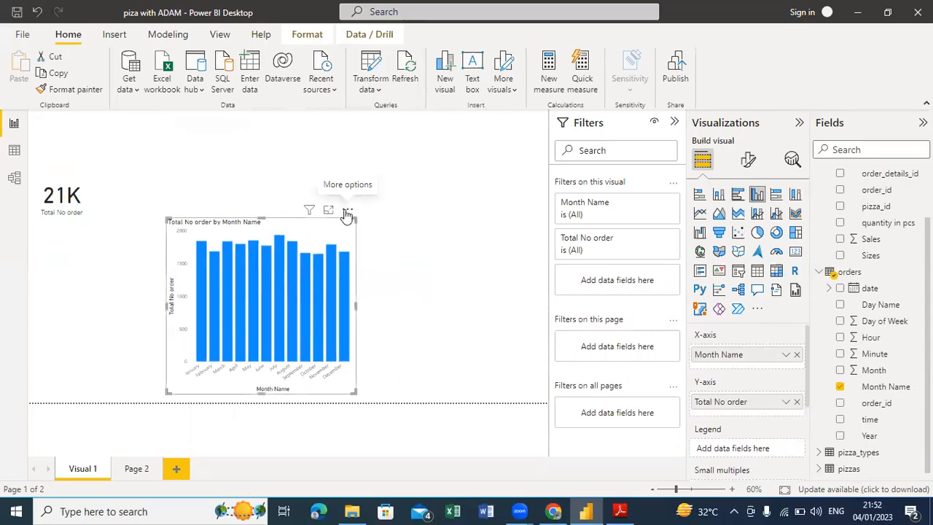
{"action": "left_click_drag", "start_coordinate": [291, 226], "coordinate": [146, 237]}
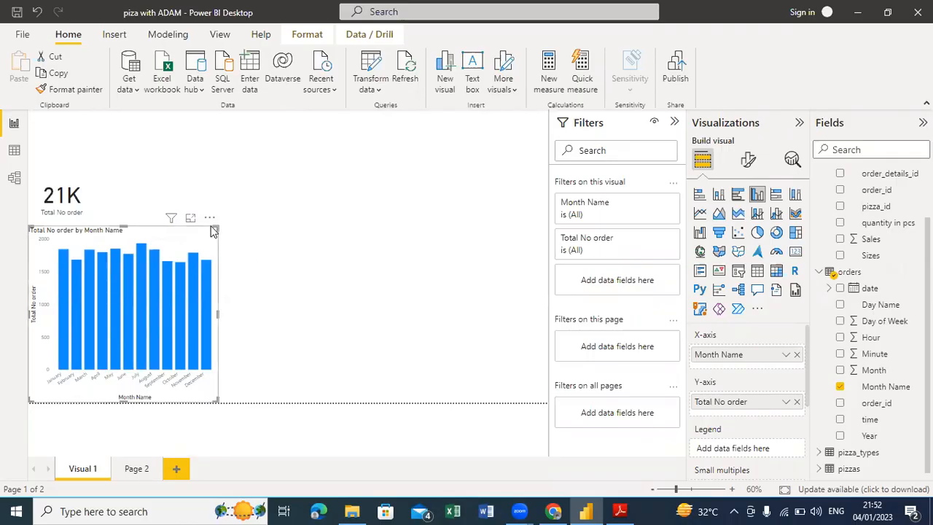
{"action": "left_click_drag", "start_coordinate": [216, 228], "coordinate": [186, 234]}
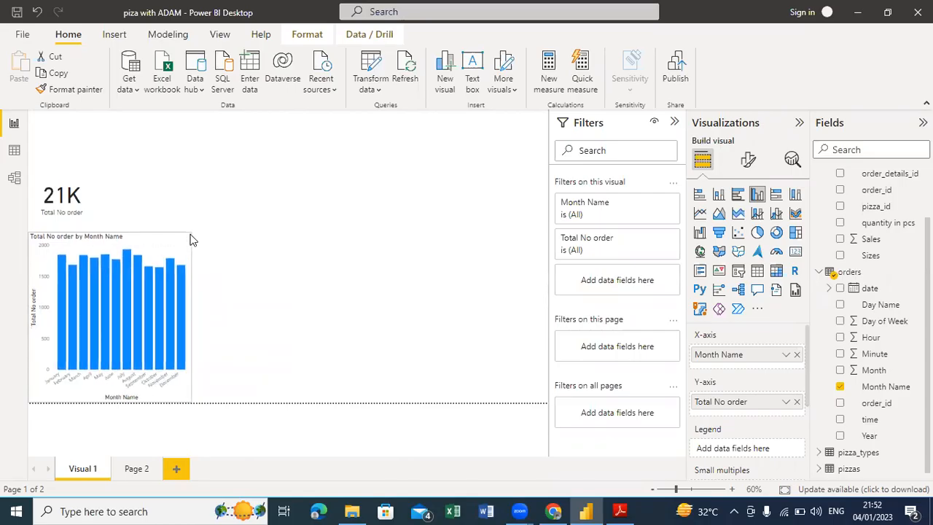
{"action": "left_click", "coordinate": [286, 304]}
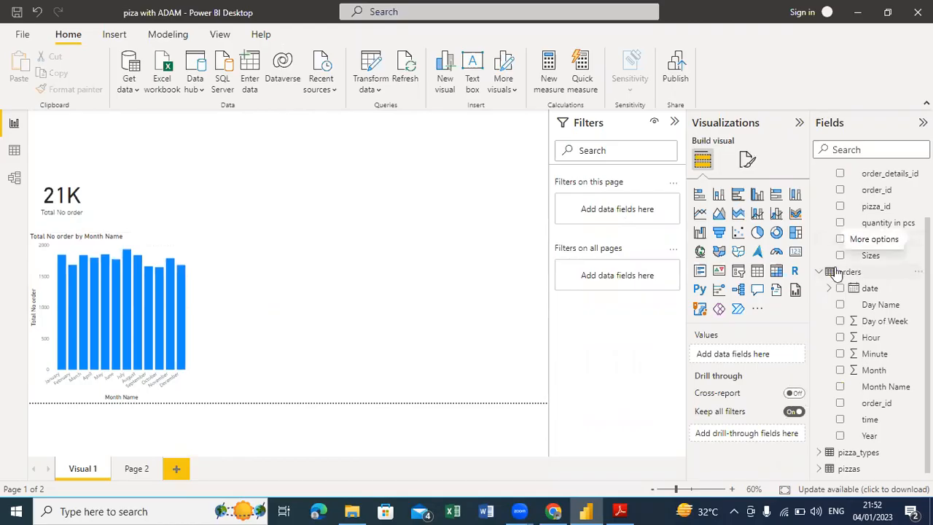
Step: Insert an empty clustered column chart and move it to the open area beside the monthly chart
{"action": "scroll", "coordinate": [846, 219], "scroll_direction": "up", "scroll_amount": 3}
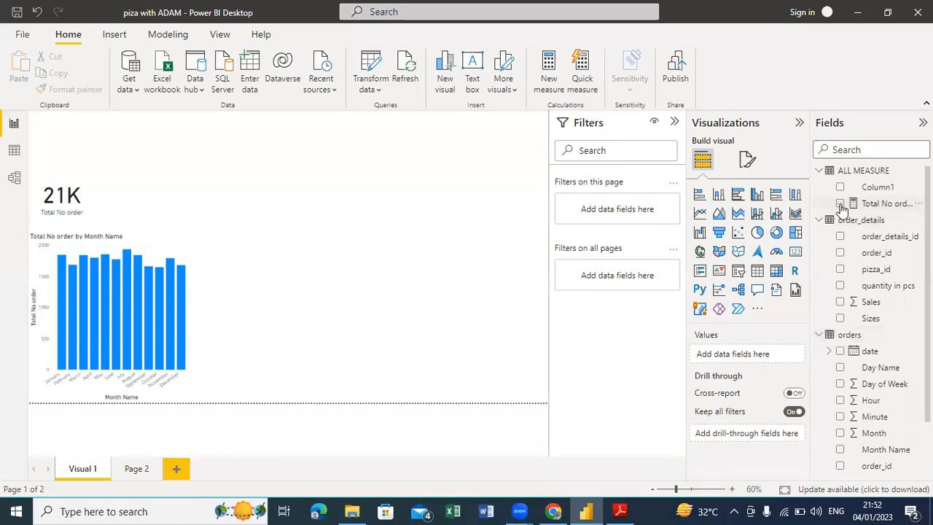
{"action": "left_click_drag", "start_coordinate": [835, 205], "coordinate": [757, 194]}
{"action": "left_click", "coordinate": [758, 195]}
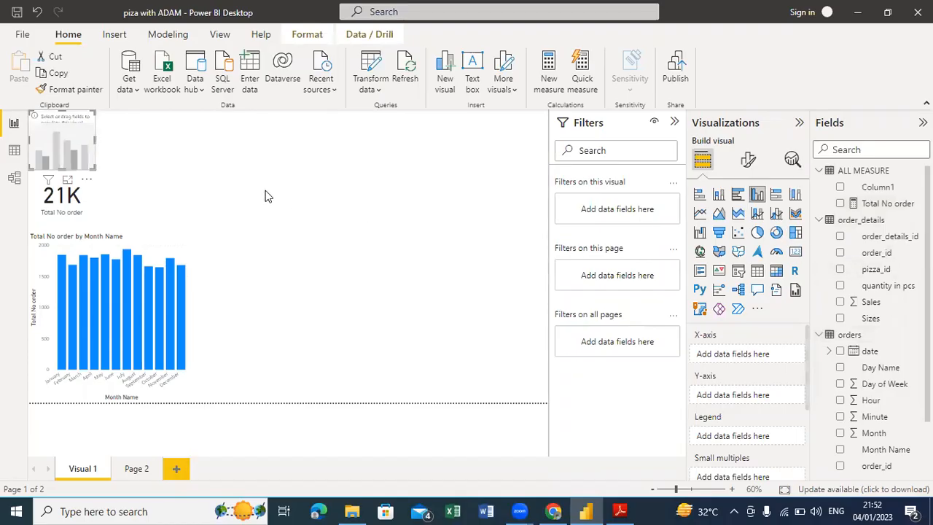
{"action": "left_click_drag", "start_coordinate": [54, 119], "coordinate": [309, 231]}
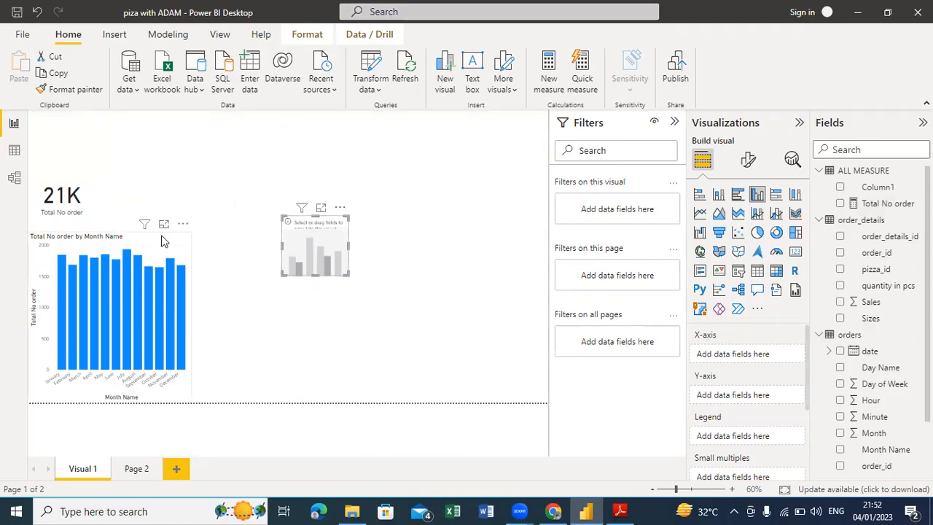
Step: Try the clustered bar, line, stacked area, and line and clustered column types on the monthly chart
{"action": "left_click", "coordinate": [162, 237]}
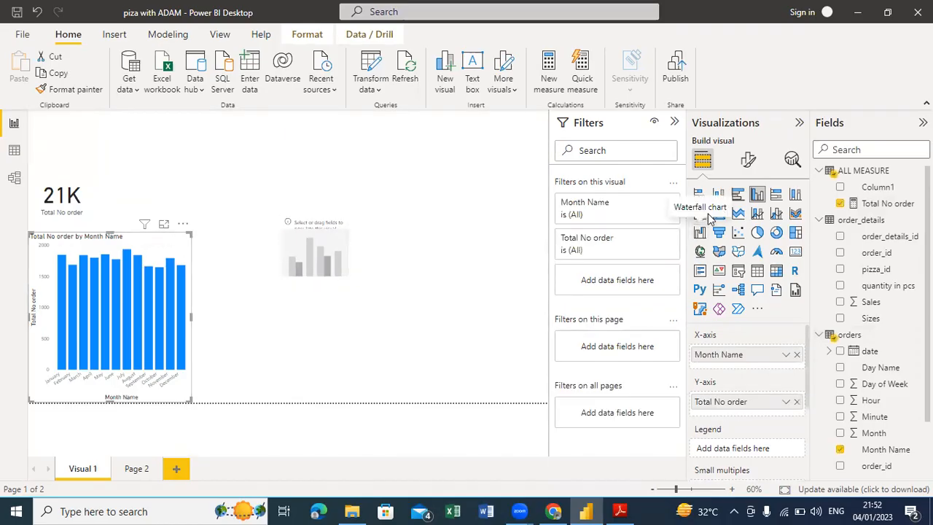
{"action": "left_click", "coordinate": [739, 194]}
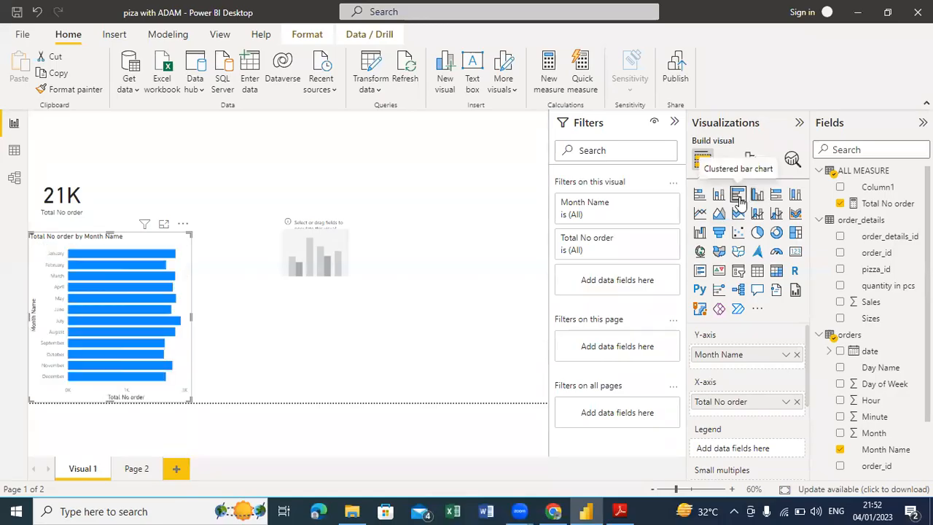
{"action": "left_click", "coordinate": [700, 213]}
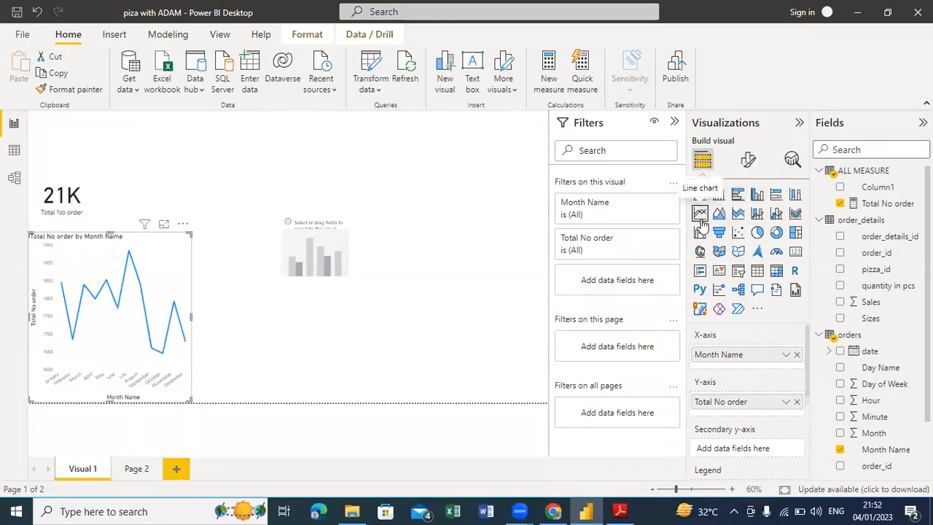
{"action": "left_click", "coordinate": [739, 214]}
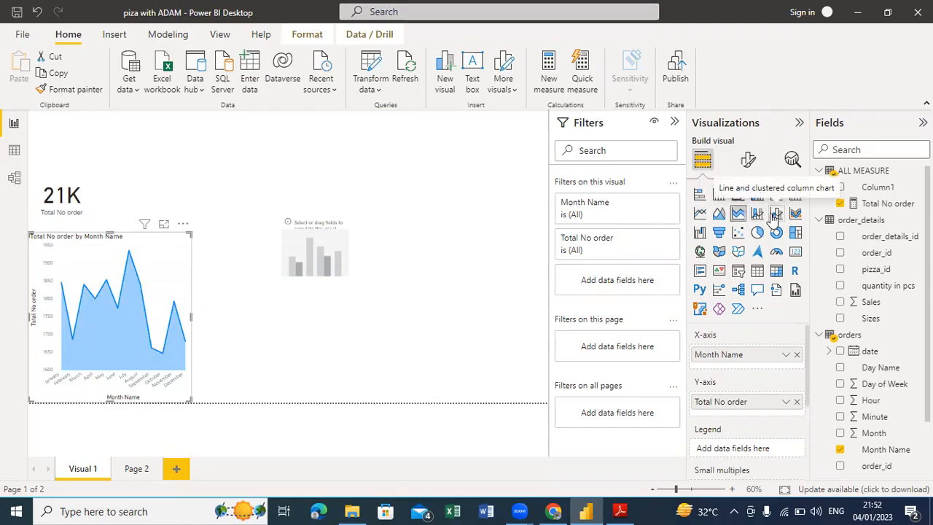
{"action": "left_click", "coordinate": [775, 214]}
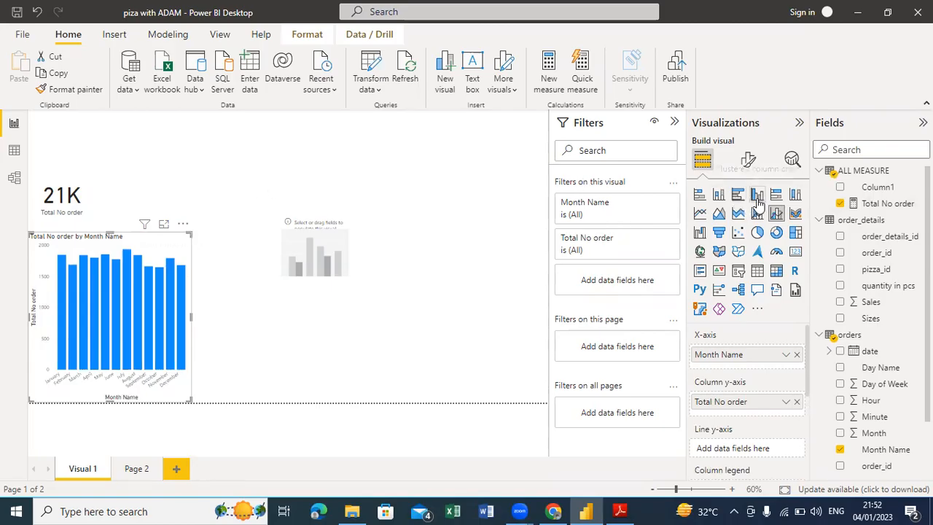
Step: Change the monthly chart to a line chart, then widen it and reduce its height below the Total No order card
{"action": "left_click", "coordinate": [701, 212]}
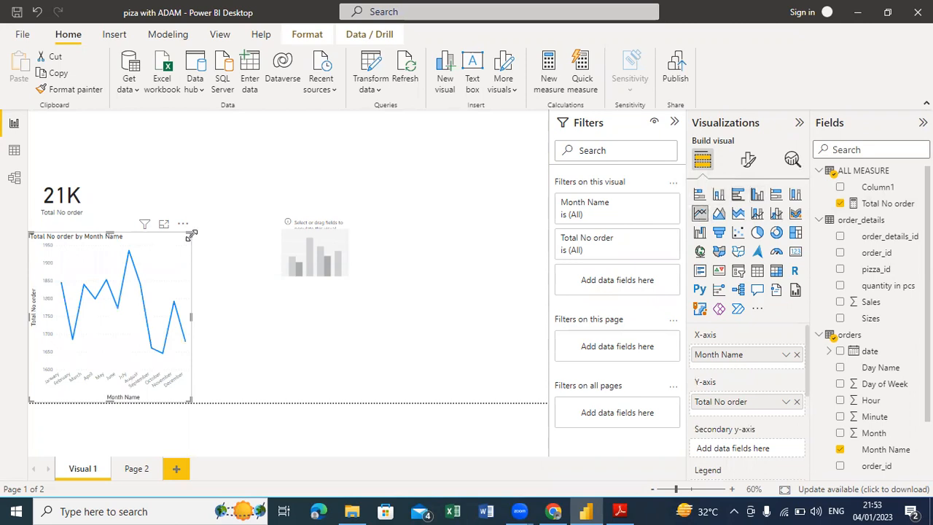
{"action": "left_click_drag", "start_coordinate": [190, 234], "coordinate": [294, 234]}
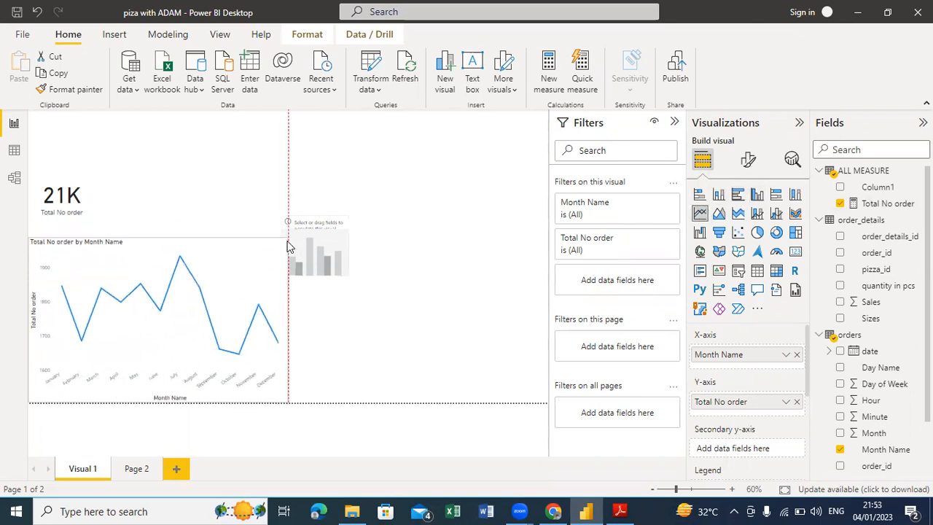
{"action": "left_click_drag", "start_coordinate": [161, 240], "coordinate": [163, 258]}
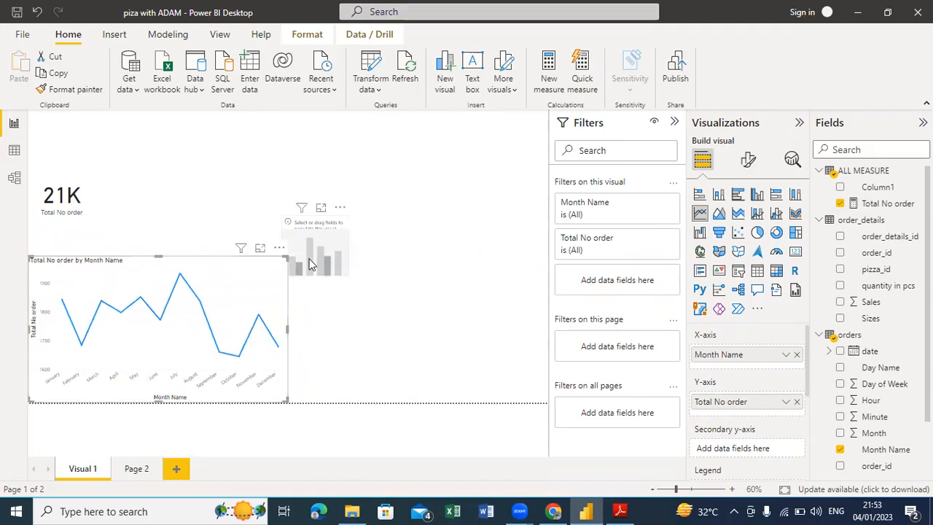
Step: Plot Total No order by Day Name in the empty column chart and enlarge it above and beside the line chart
{"action": "left_click_drag", "start_coordinate": [339, 216], "coordinate": [410, 201]}
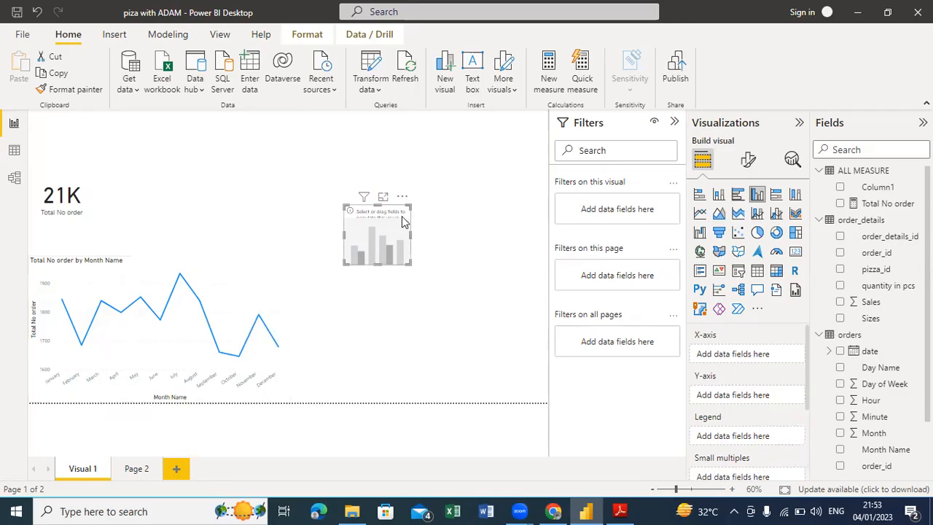
{"action": "left_click", "coordinate": [839, 204]}
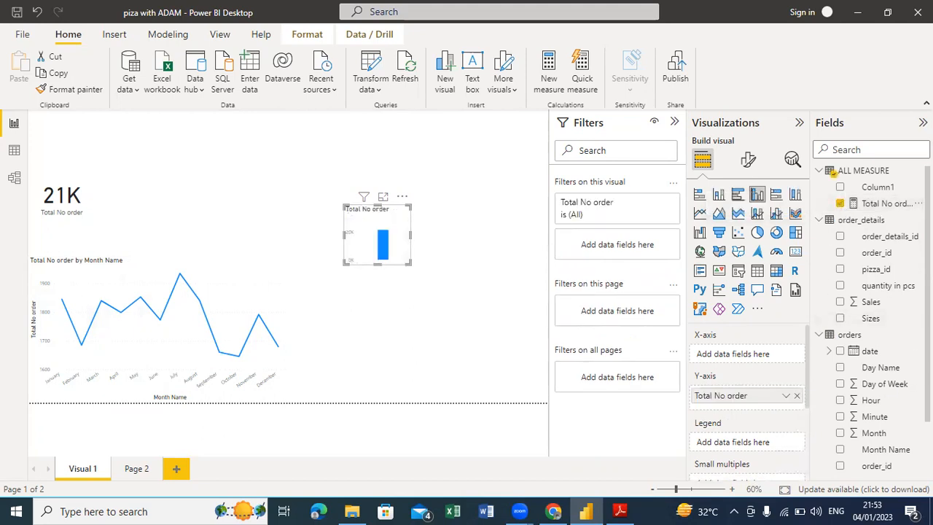
{"action": "scroll", "coordinate": [831, 172], "scroll_direction": "down", "scroll_amount": 2}
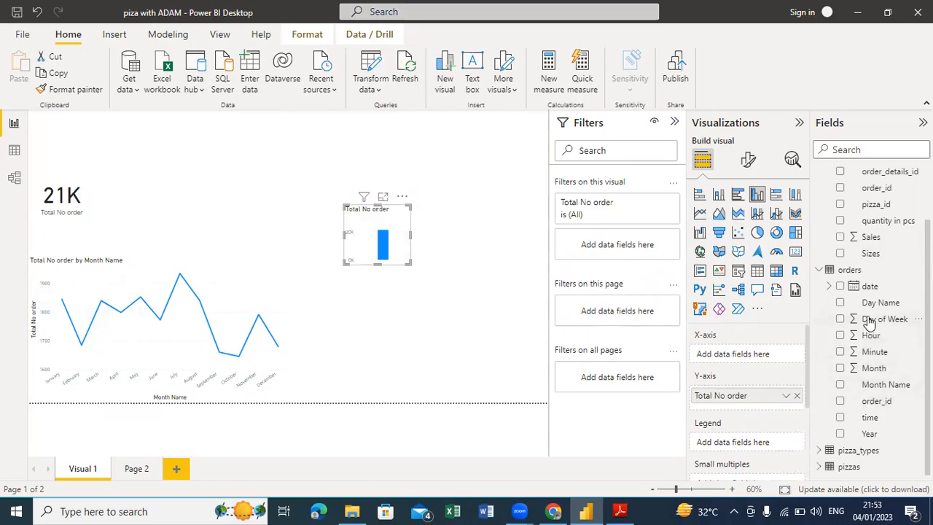
{"action": "left_click", "coordinate": [840, 304]}
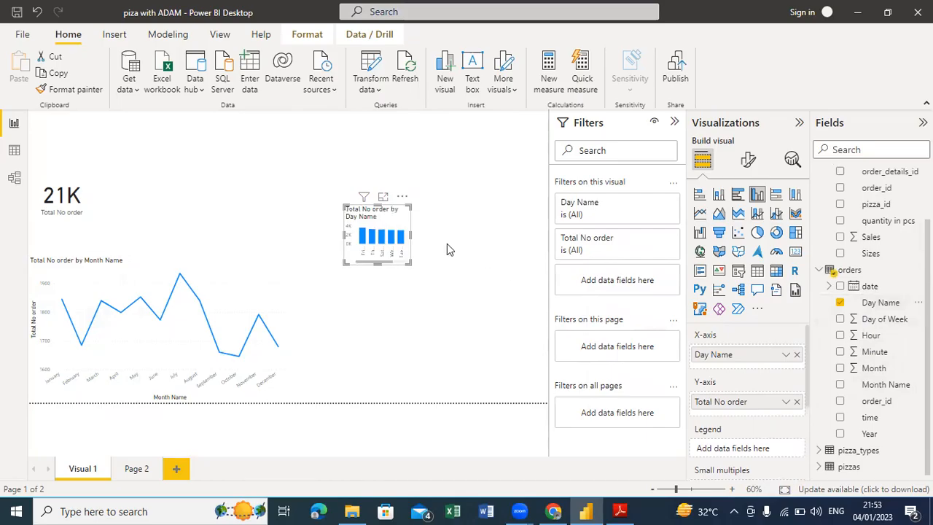
{"action": "left_click_drag", "start_coordinate": [409, 262], "coordinate": [543, 335]}
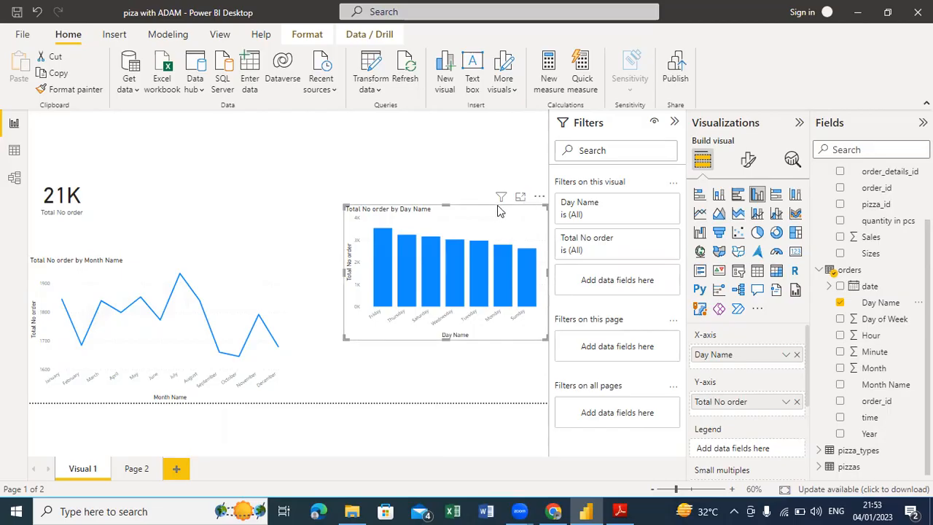
{"action": "left_click_drag", "start_coordinate": [529, 188], "coordinate": [516, 172]}
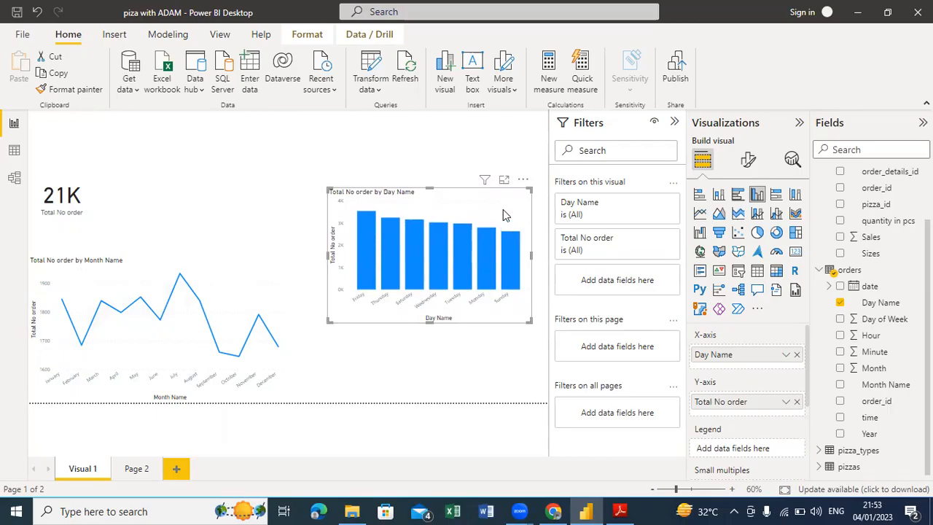
Step: Sort the Day Name column of the orders table by the Day of Week column
{"action": "left_click", "coordinate": [14, 152]}
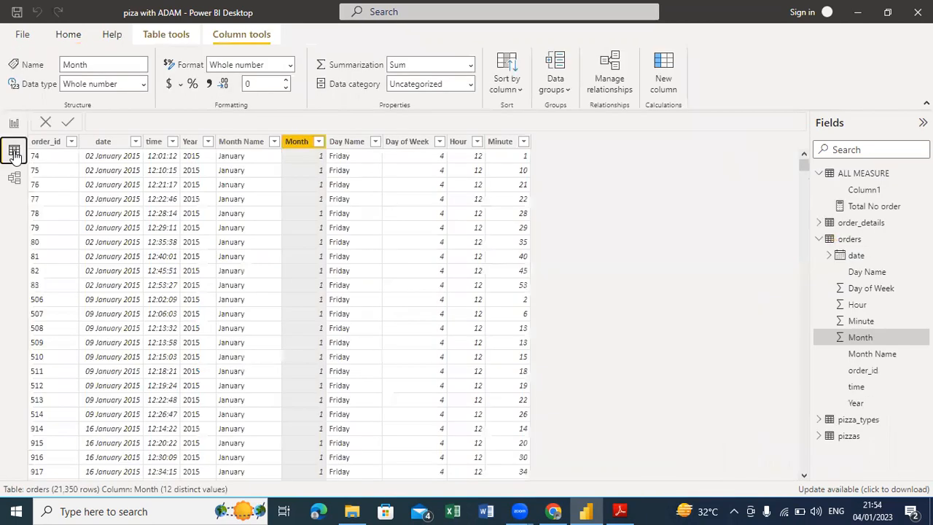
{"action": "left_click", "coordinate": [346, 143]}
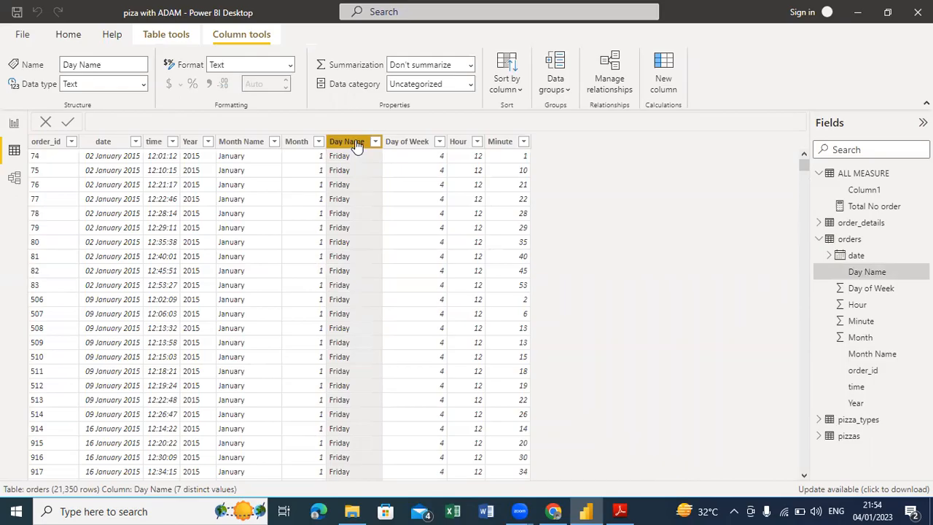
{"action": "left_click", "coordinate": [512, 82]}
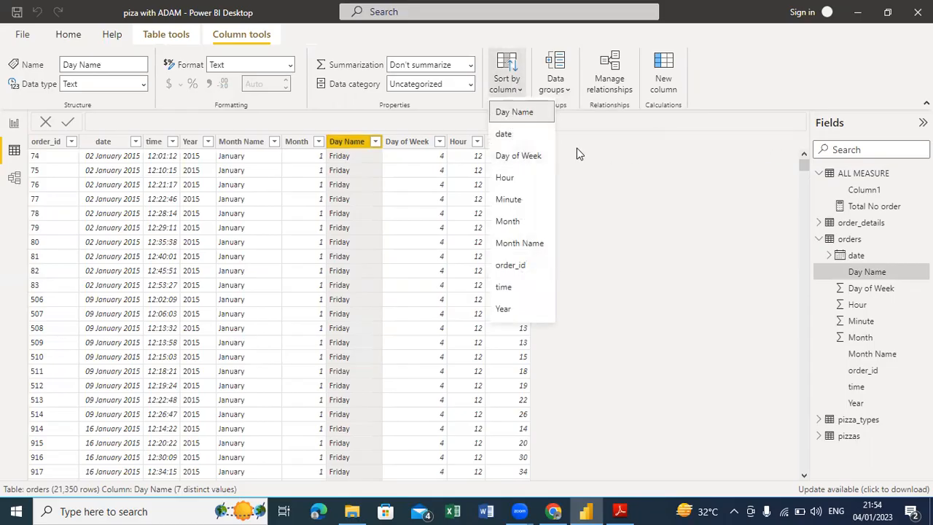
{"action": "left_click", "coordinate": [528, 156]}
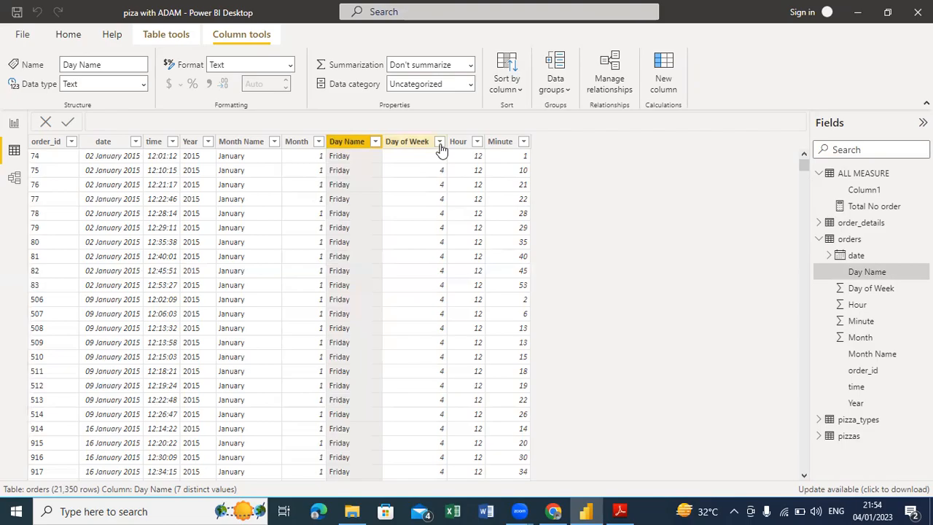
Step: Check the Day of Week column's values, and remove and re-add Day Name on the X-axis of the day-name column chart
{"action": "left_click", "coordinate": [439, 143]}
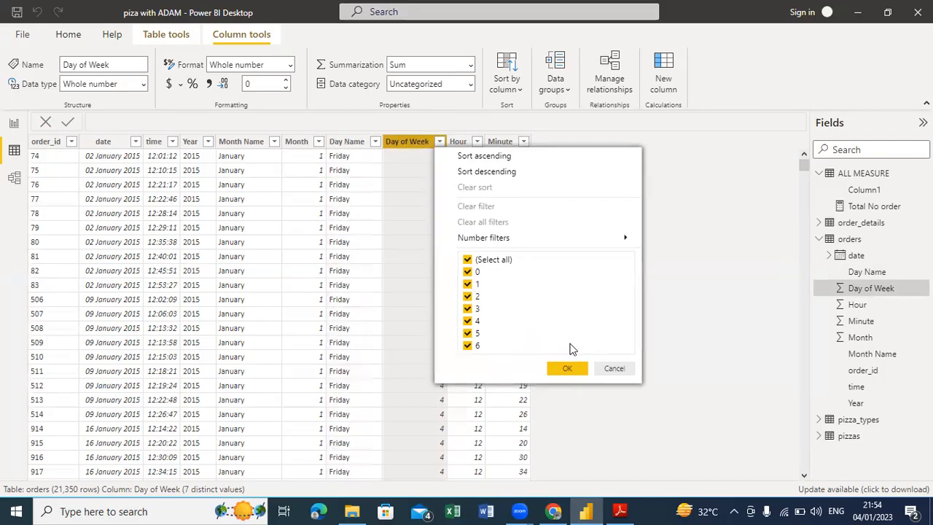
{"action": "key", "text": "Escape"}
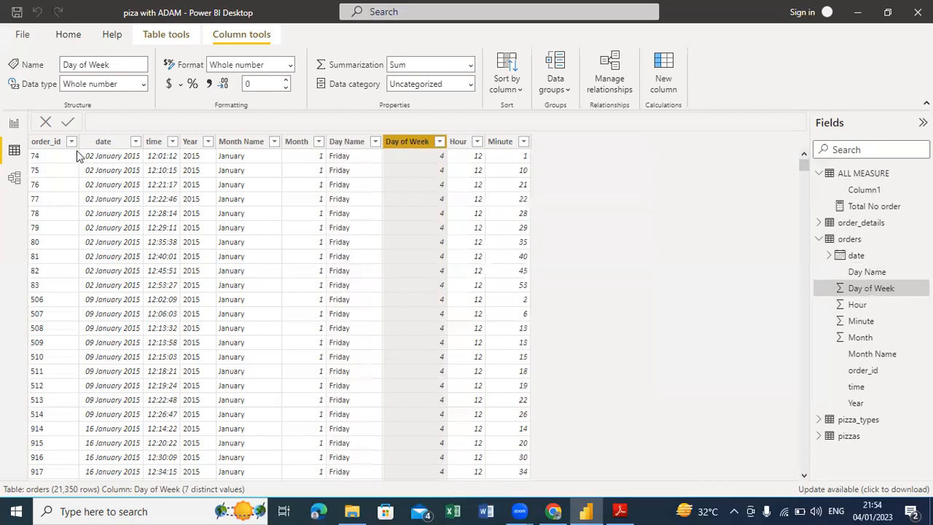
{"action": "left_click", "coordinate": [14, 123]}
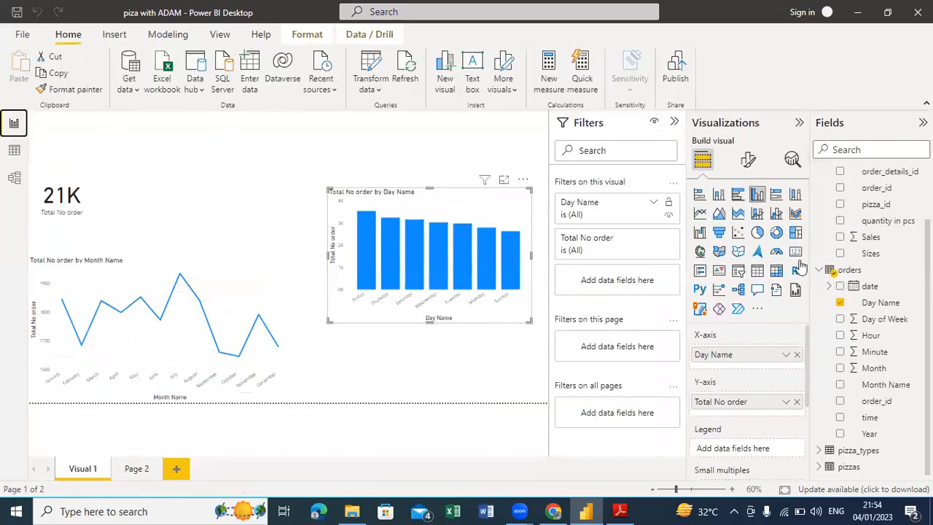
{"action": "left_click", "coordinate": [796, 354]}
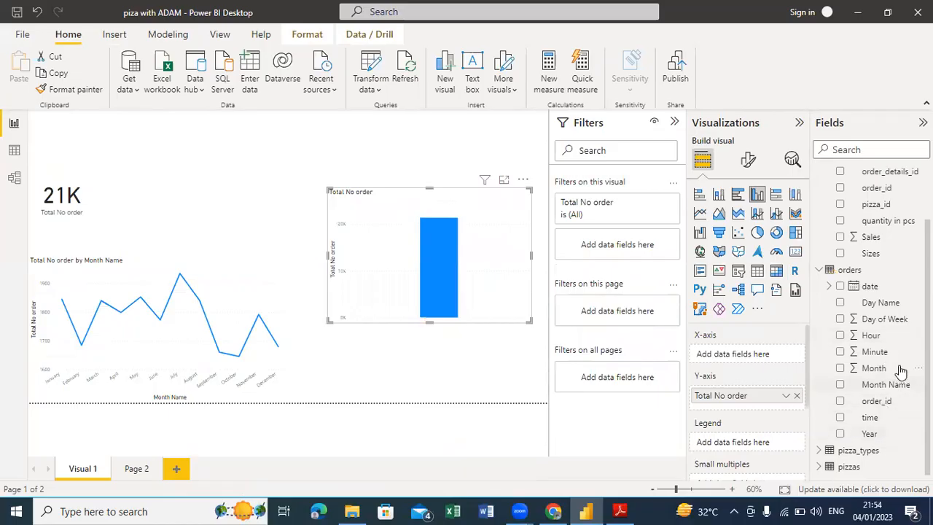
{"action": "left_click_drag", "start_coordinate": [890, 305], "coordinate": [761, 359]}
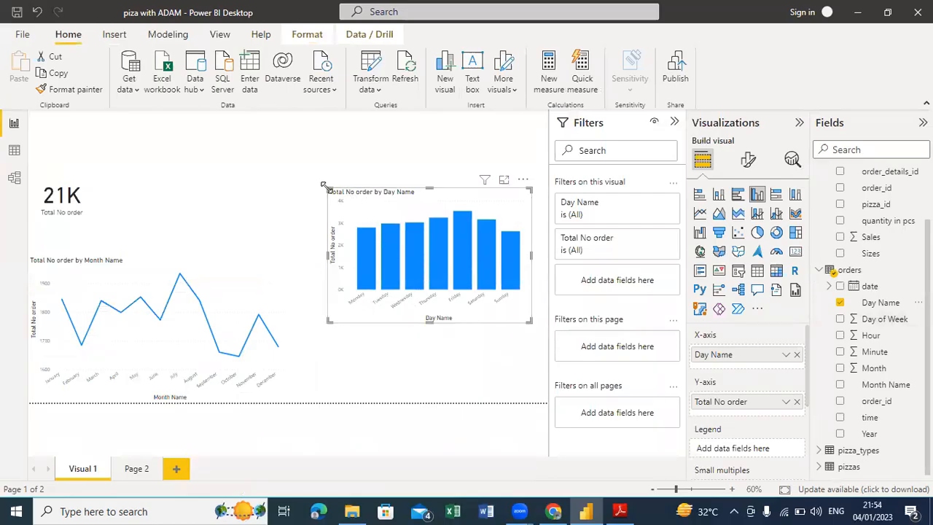
Step: Resize the Total No order by Day Name chart and move it beside the monthly line chart, with their lower edges roughly level
{"action": "left_click_drag", "start_coordinate": [324, 191], "coordinate": [301, 153]}
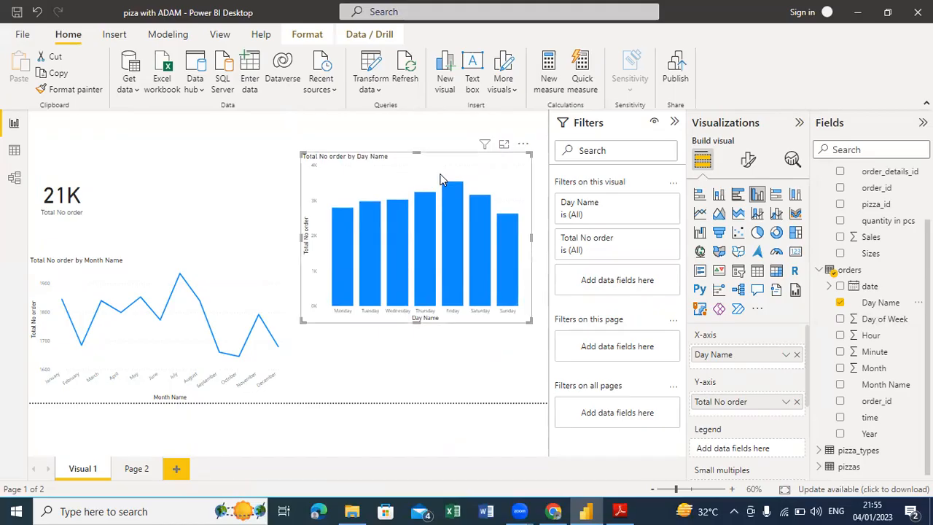
{"action": "left_click_drag", "start_coordinate": [416, 156], "coordinate": [420, 165]}
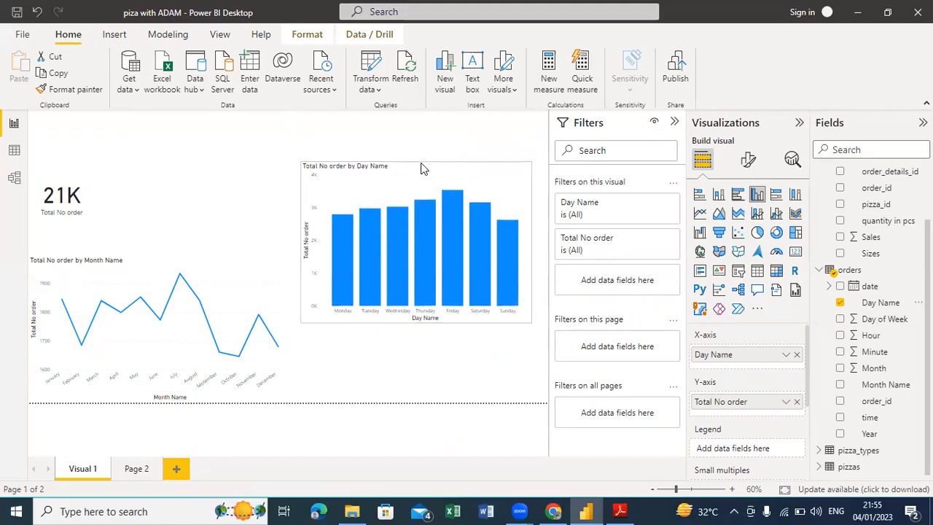
{"action": "left_click_drag", "start_coordinate": [522, 159], "coordinate": [529, 227]}
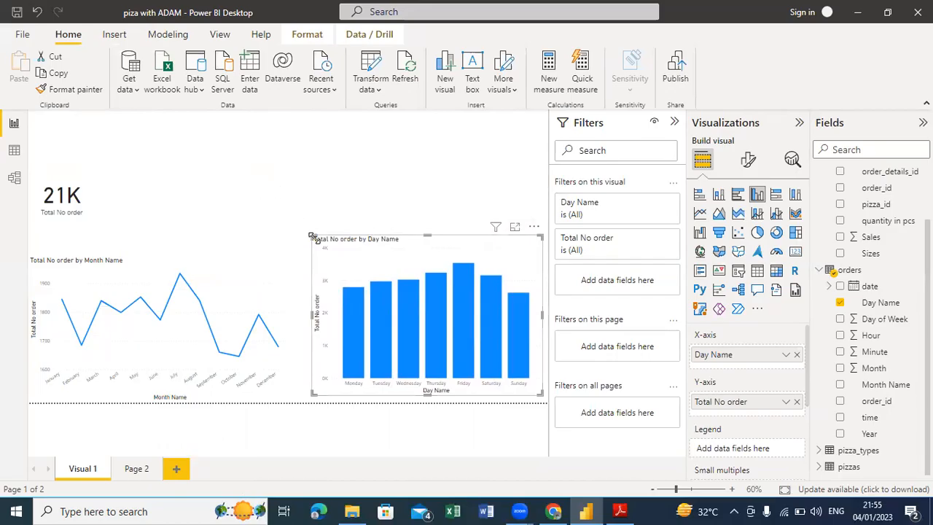
{"action": "left_click_drag", "start_coordinate": [324, 250], "coordinate": [328, 253]}
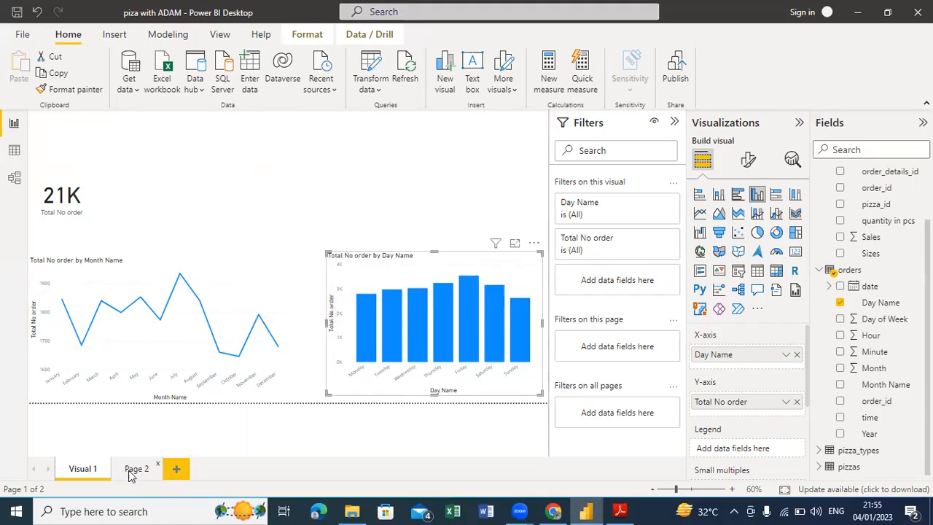
Step: Examine the orders, order_details and pizza_types tables, including the distinct values in the Sizes column of order_details
{"action": "left_click", "coordinate": [14, 151]}
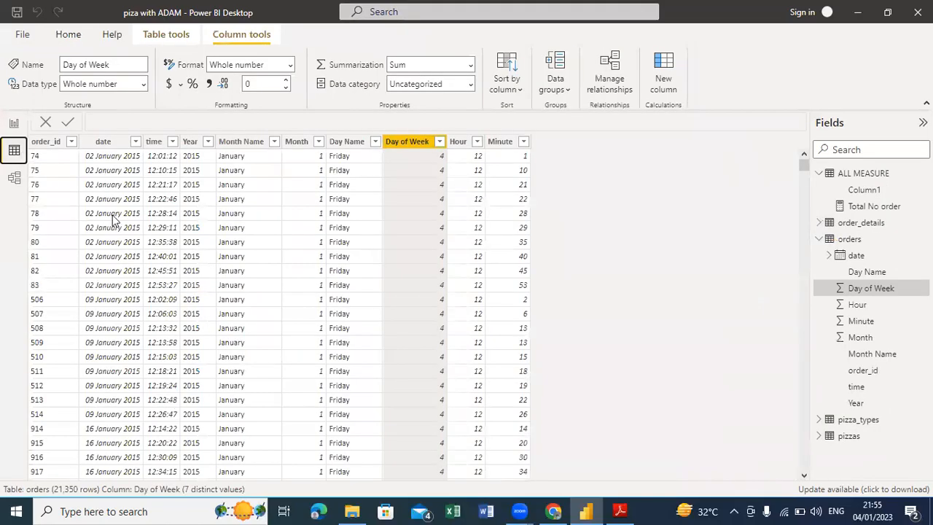
{"action": "left_click", "coordinate": [820, 239]}
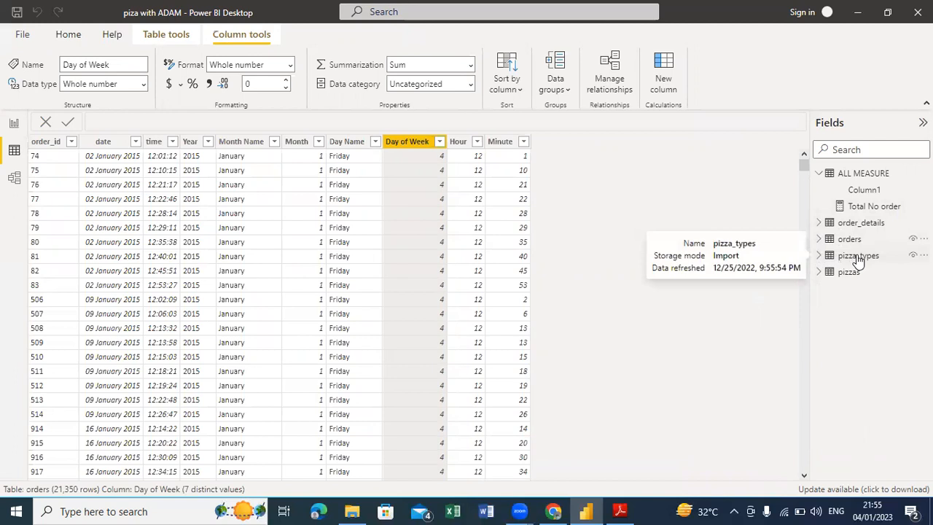
{"action": "left_click", "coordinate": [854, 239]}
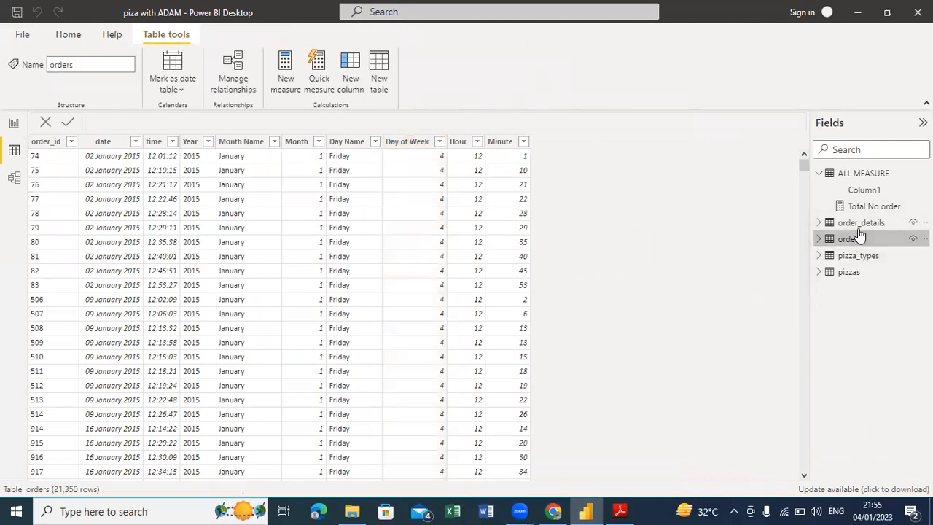
{"action": "left_click", "coordinate": [860, 226]}
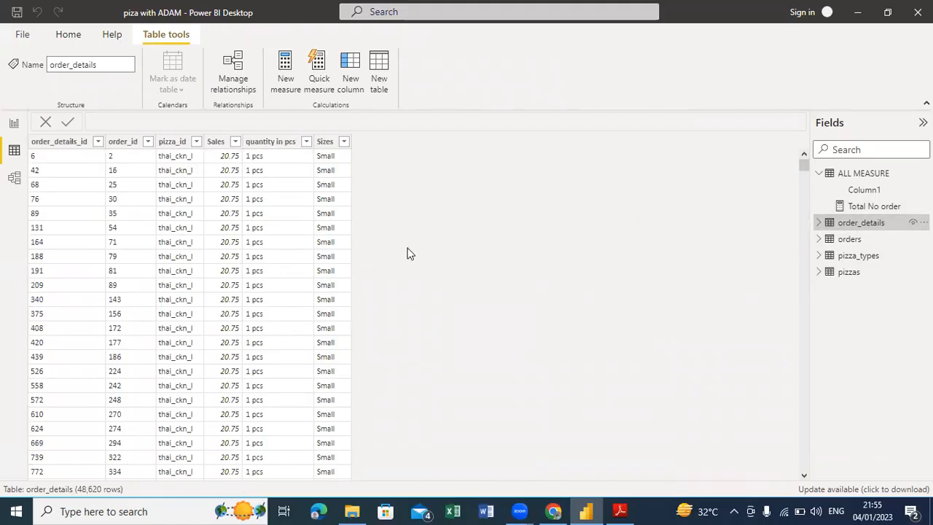
{"action": "left_click", "coordinate": [855, 262]}
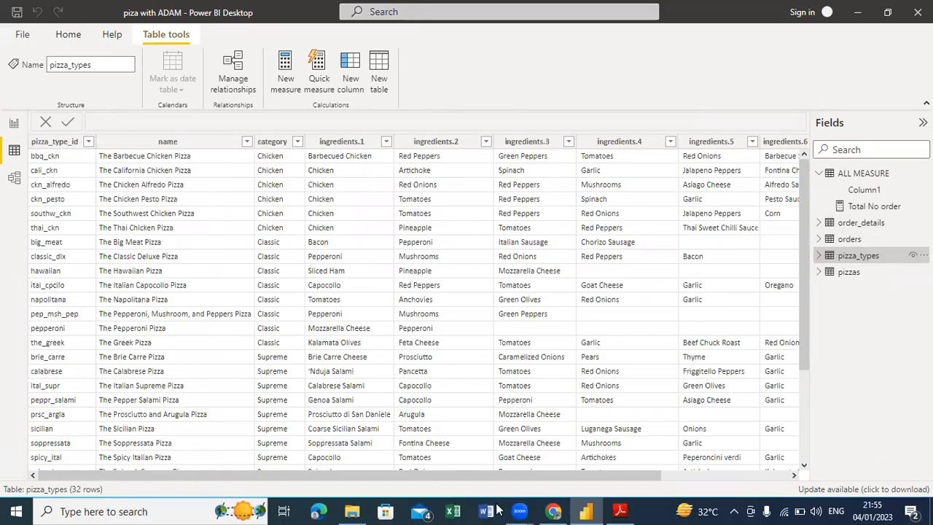
{"action": "left_click_drag", "start_coordinate": [476, 475], "coordinate": [433, 468]}
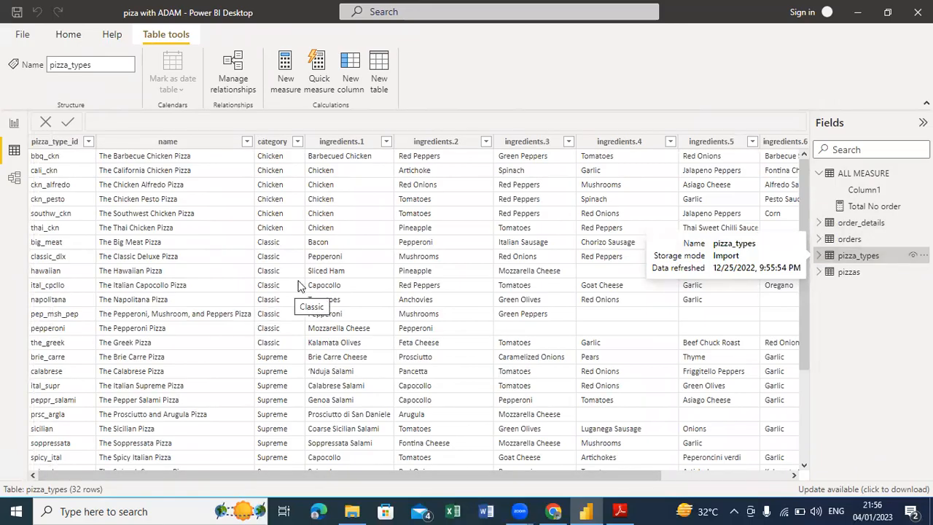
{"action": "left_click", "coordinate": [860, 222]}
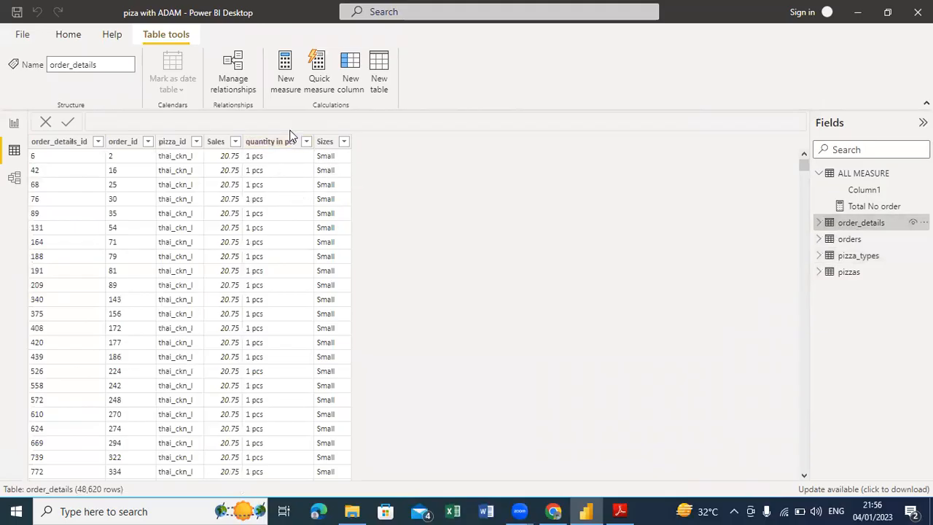
{"action": "left_click", "coordinate": [343, 143]}
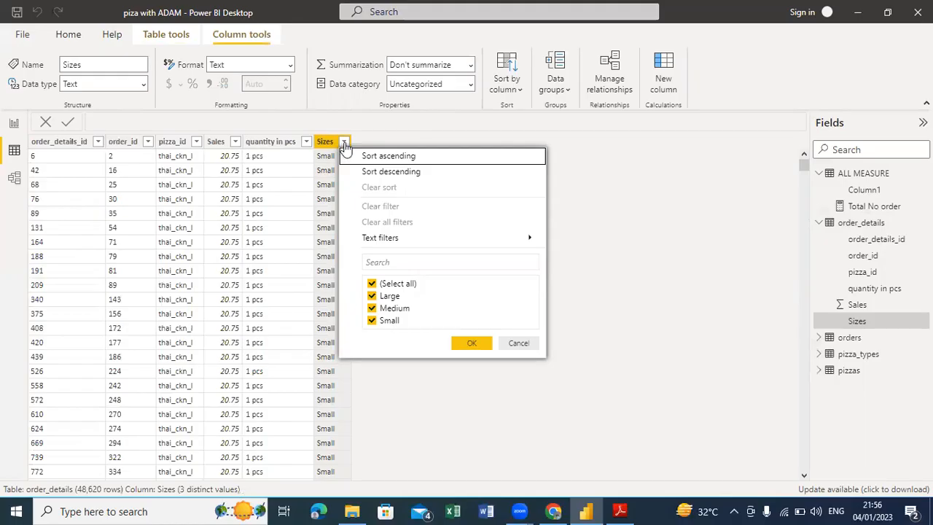
Step: Return to the Visual 1 report page and add a new measure to the ALL MEASURE table
{"action": "left_click", "coordinate": [13, 125]}
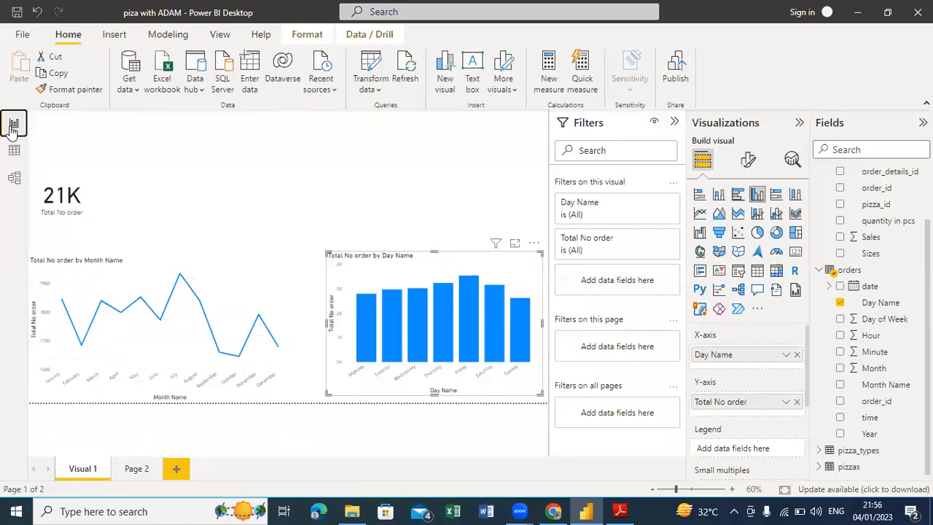
{"action": "left_click", "coordinate": [396, 193]}
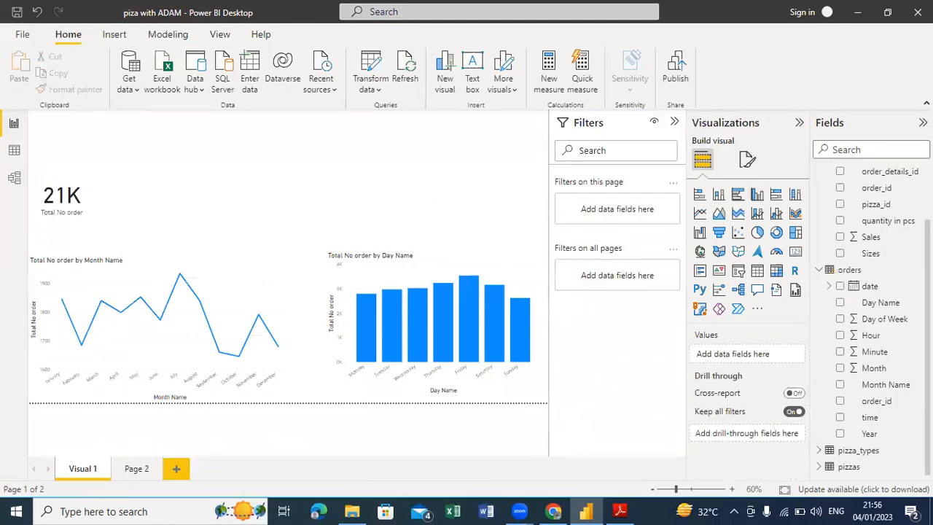
{"action": "scroll", "coordinate": [867, 255], "scroll_direction": "up", "scroll_amount": 3}
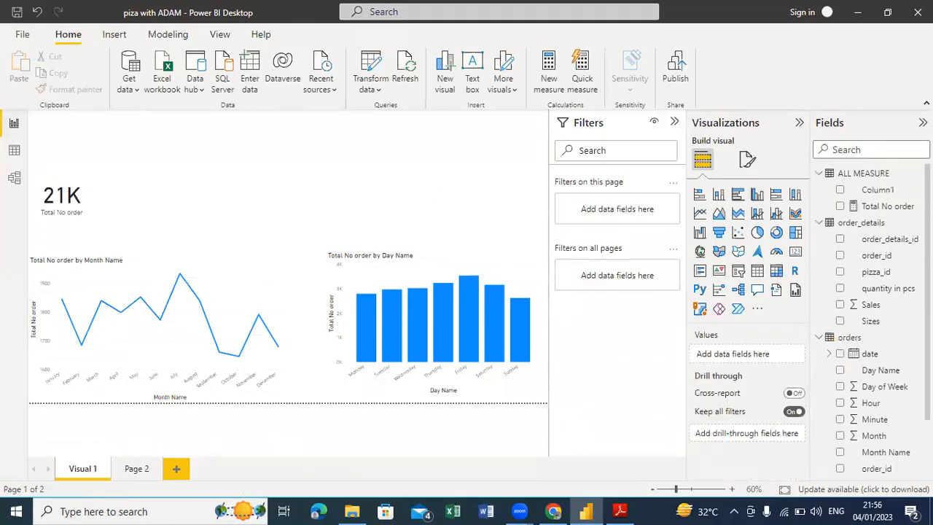
{"action": "left_click", "coordinate": [869, 180]}
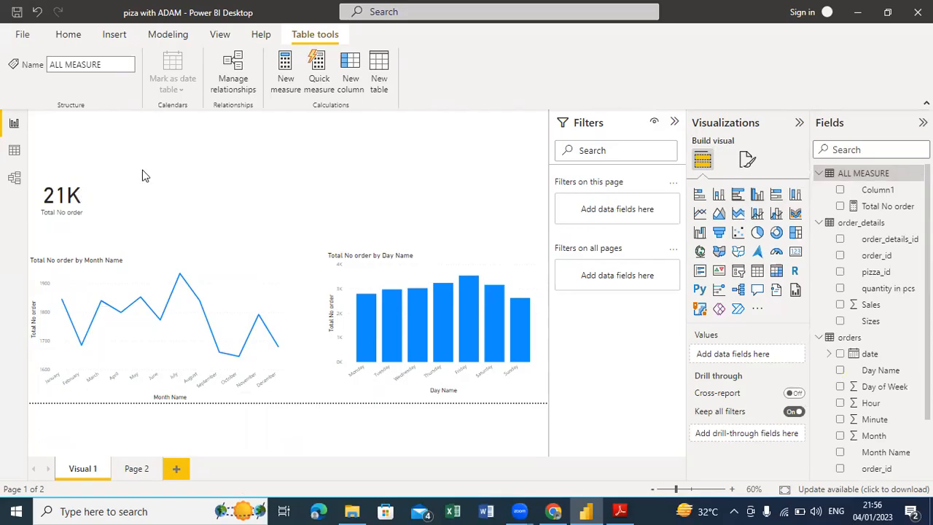
{"action": "left_click", "coordinate": [270, 206]}
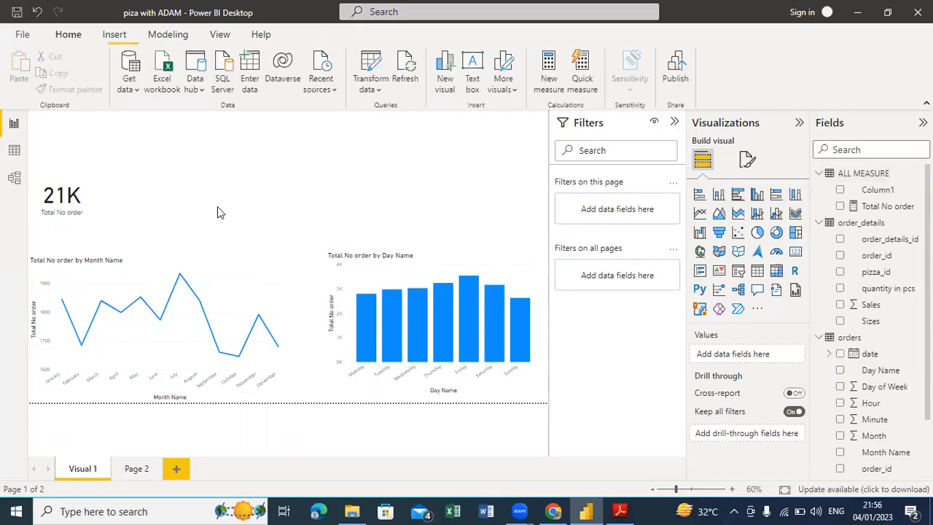
{"action": "left_click", "coordinate": [862, 175]}
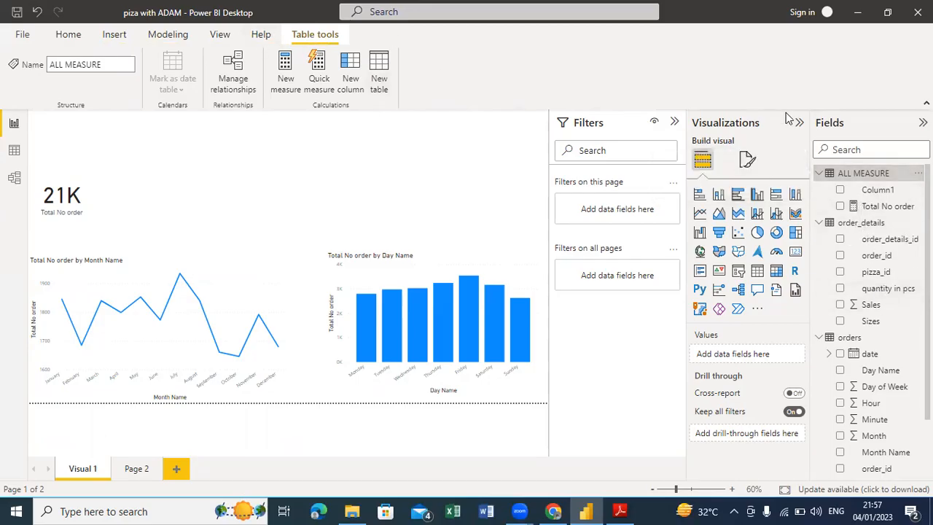
{"action": "left_click", "coordinate": [880, 173]}
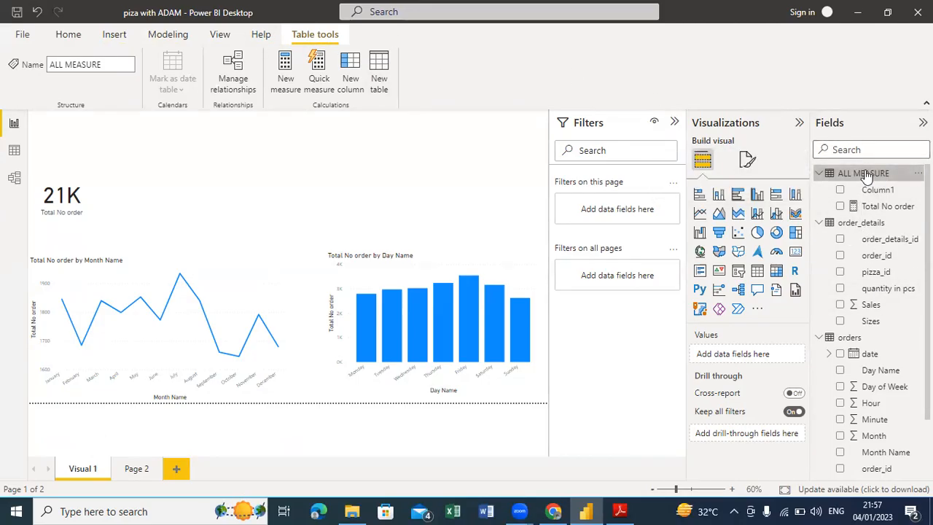
{"action": "left_click", "coordinate": [284, 73]}
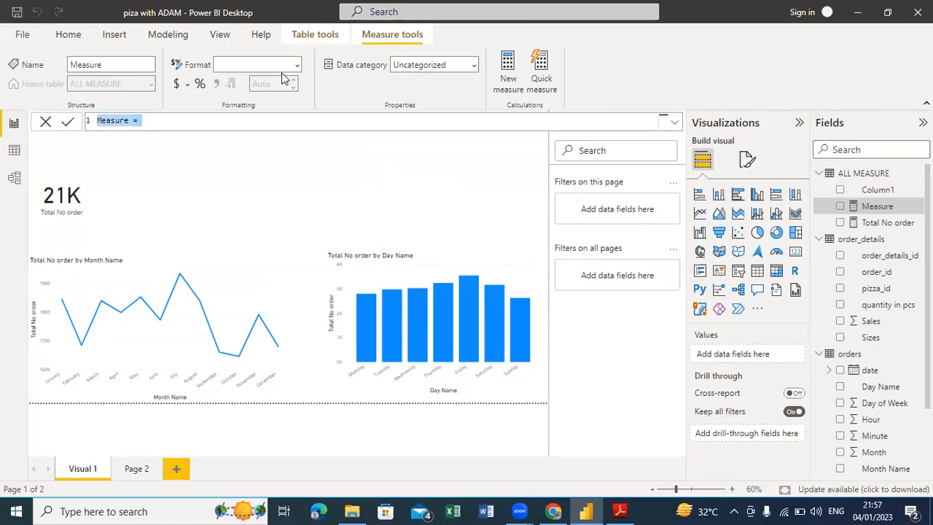
Step: Replace the new measure's default name with Total Small Order, followed by an equals sign for its formula
{"action": "key", "text": "BackSpace"}
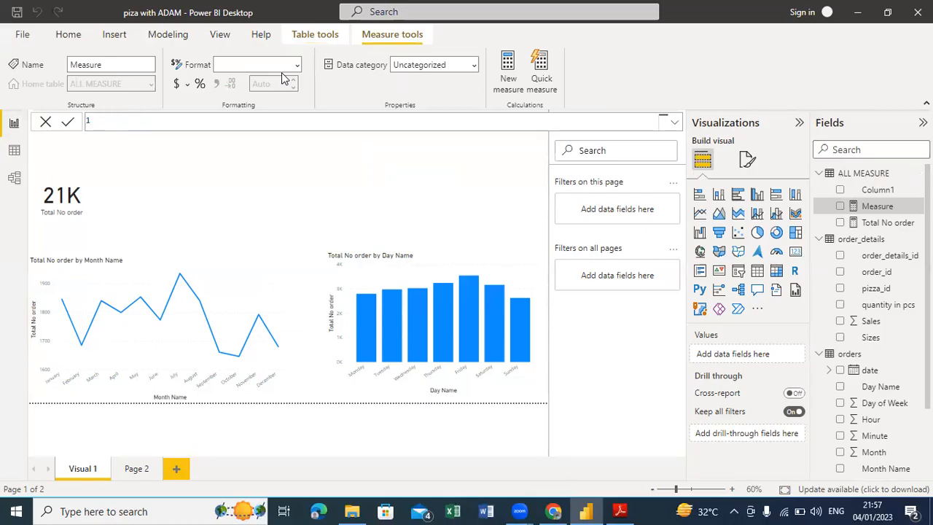
{"action": "type", "text": "tOTAL "}
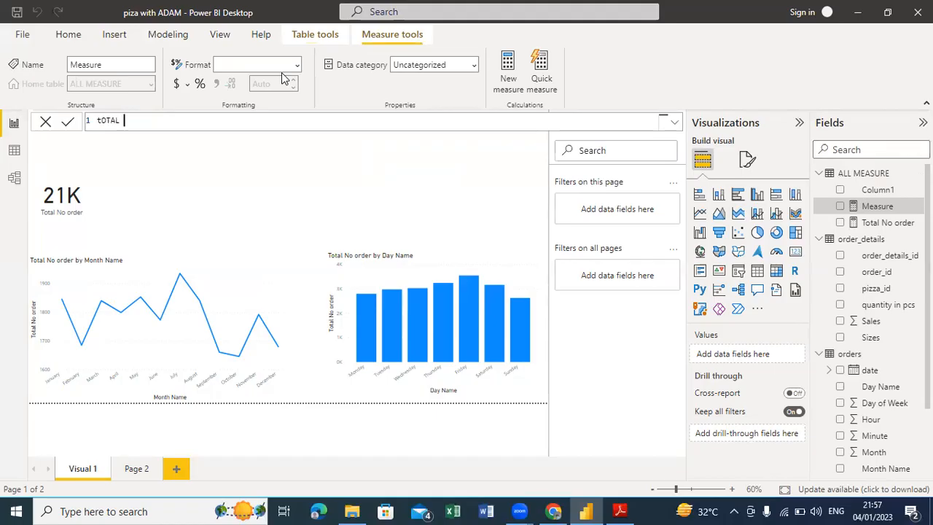
{"action": "type", "text": "sUALL"}
{"action": "key", "text": "BackSpace"}
{"action": "key", "text": "BackSpace"}
{"action": "key", "text": "BackSpace"}
{"action": "key", "text": "BackSpace"}
{"action": "key", "text": "BackSpace"}
{"action": "key", "text": "BackSpace"}
{"action": "key", "text": "BackSpace"}
{"action": "key", "text": "BackSpace"}
{"action": "key", "text": "BackSpace"}
{"action": "key", "text": "BackSpace"}
{"action": "key", "text": "BackSpace"}
{"action": "key", "text": "BackSpace"}
{"action": "type", "text": "Total Sa"}
{"action": "key", "text": "BackSpace"}
{"action": "type", "text": "mall Order ="}
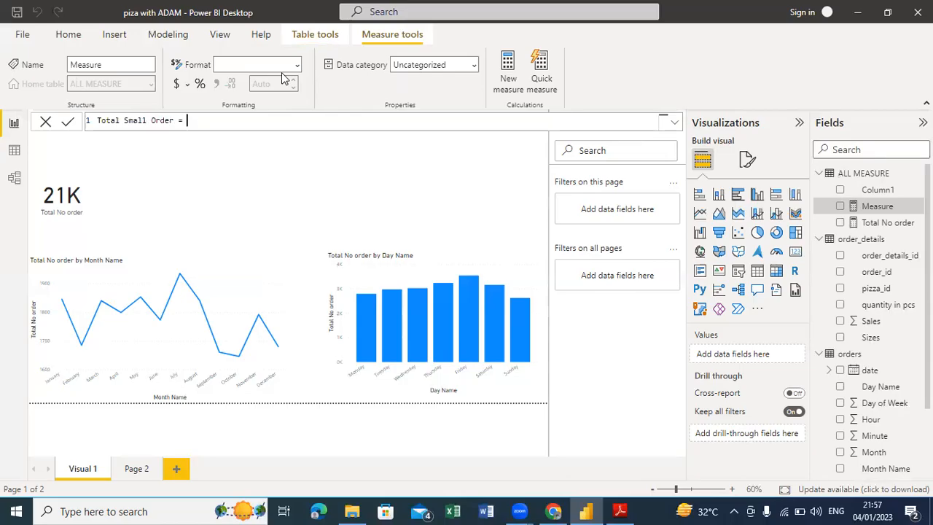
Step: Begin the Total Small Order formula with CALCULATE and the [Total No order] measure as its expression
{"action": "type", "text": " ca"}
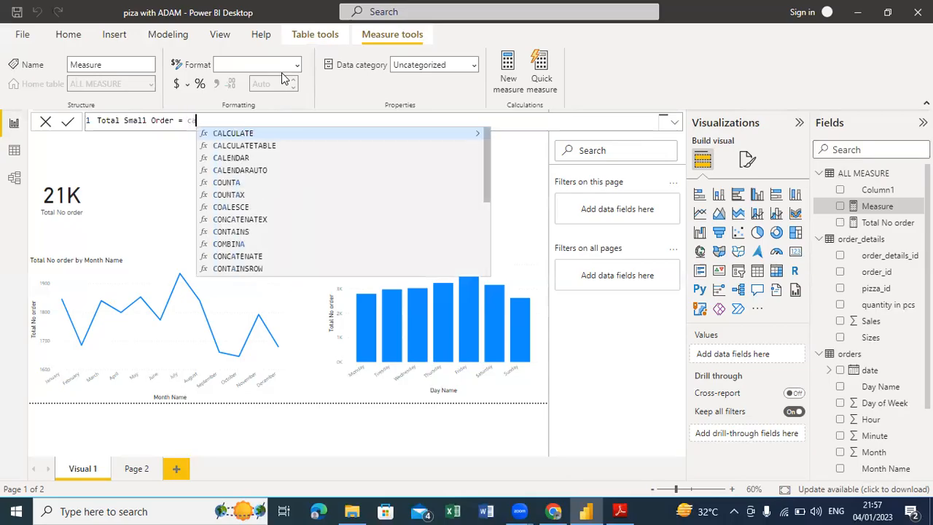
{"action": "left_click", "coordinate": [261, 134]}
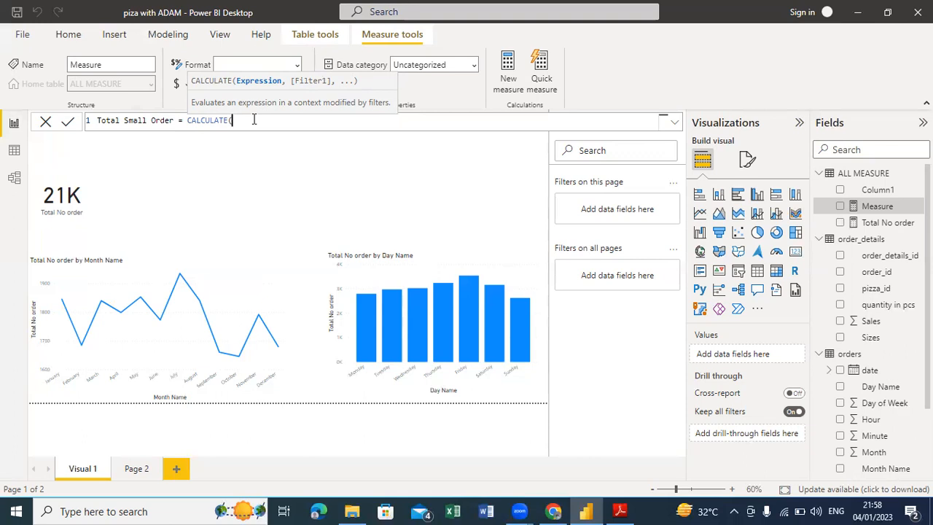
{"action": "type", "text": "tot"}
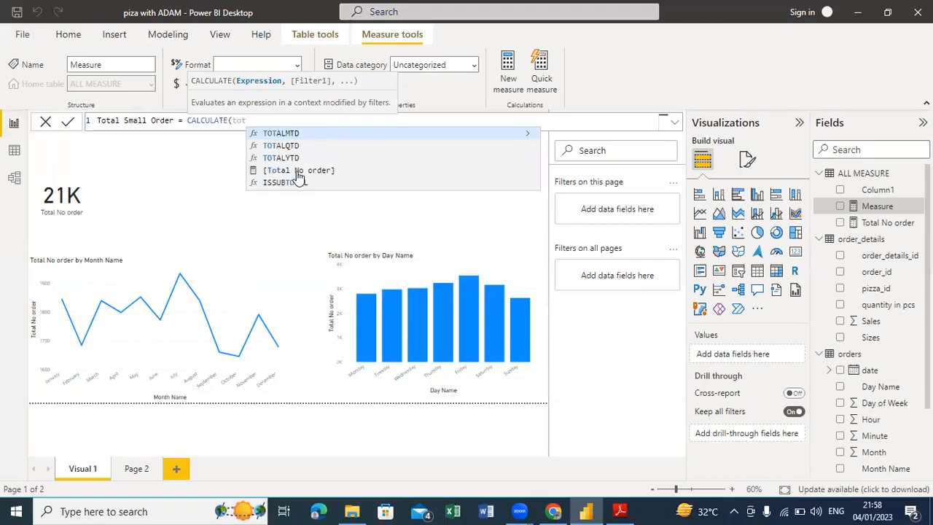
{"action": "left_click", "coordinate": [299, 170]}
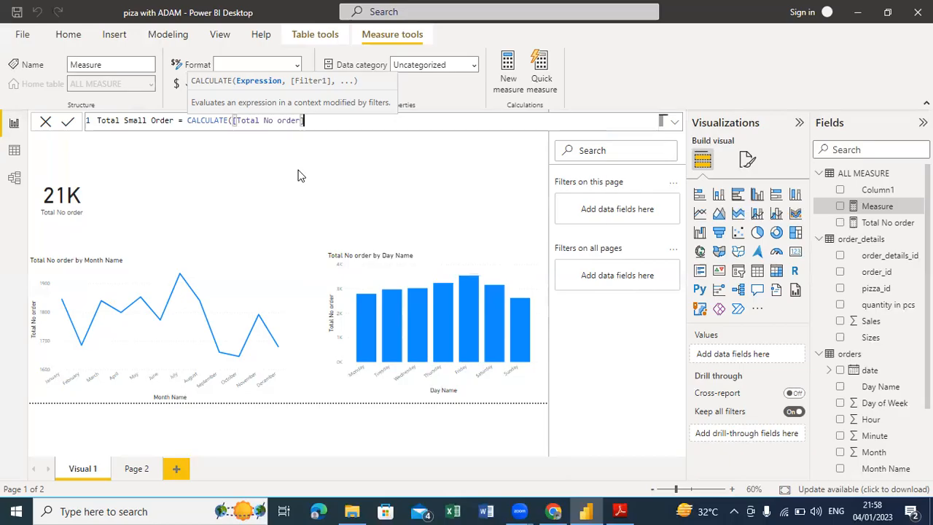
{"action": "type", "text": ","}
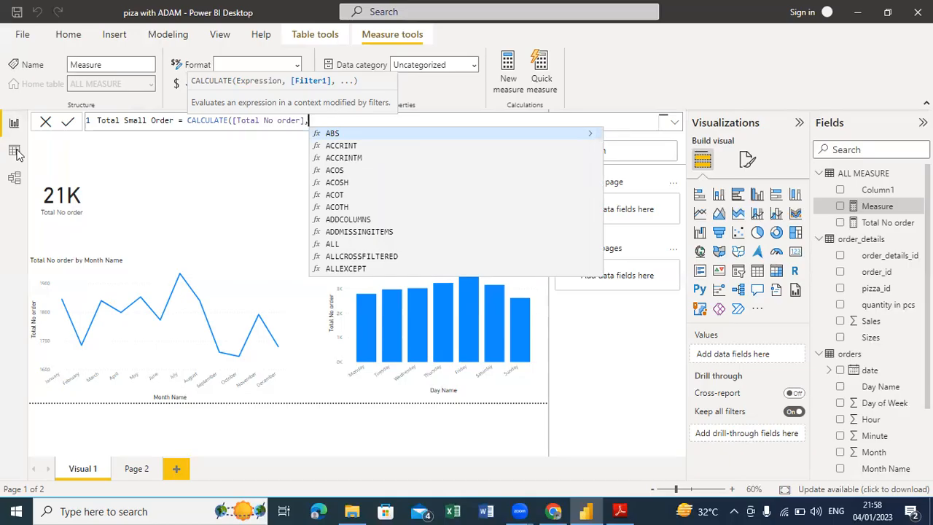
{"action": "key", "text": "Escape"}
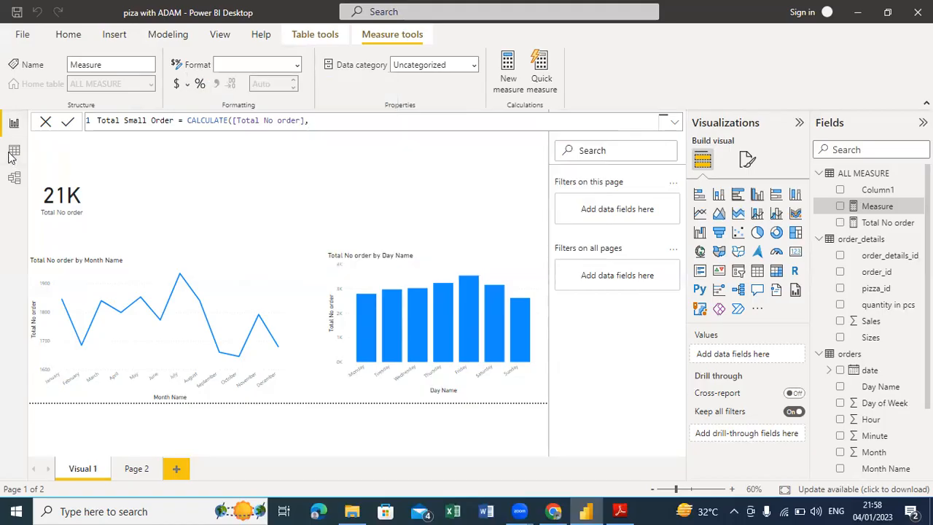
{"action": "left_click", "coordinate": [71, 155]}
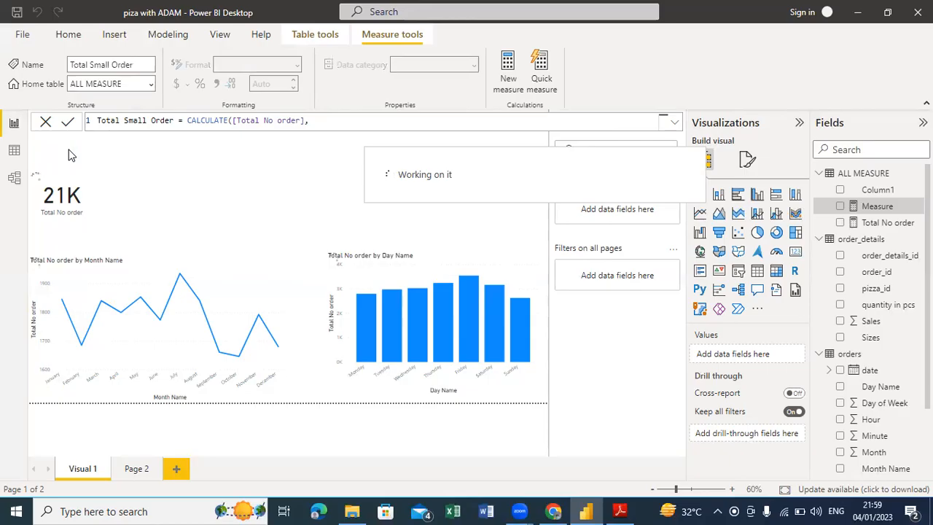
Step: Check the Sizes column in the order_details table data, and return to the Visual 1 report page
{"action": "left_click", "coordinate": [14, 151]}
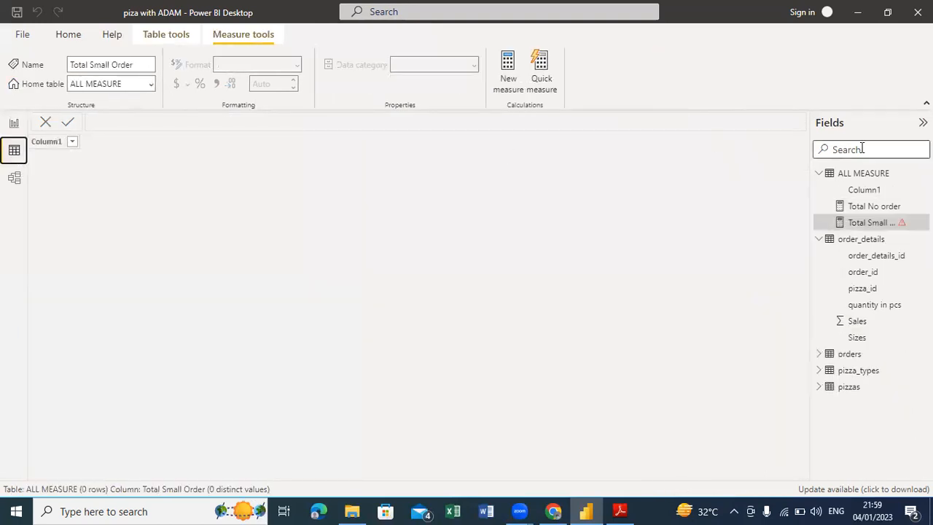
{"action": "left_click", "coordinate": [862, 239]}
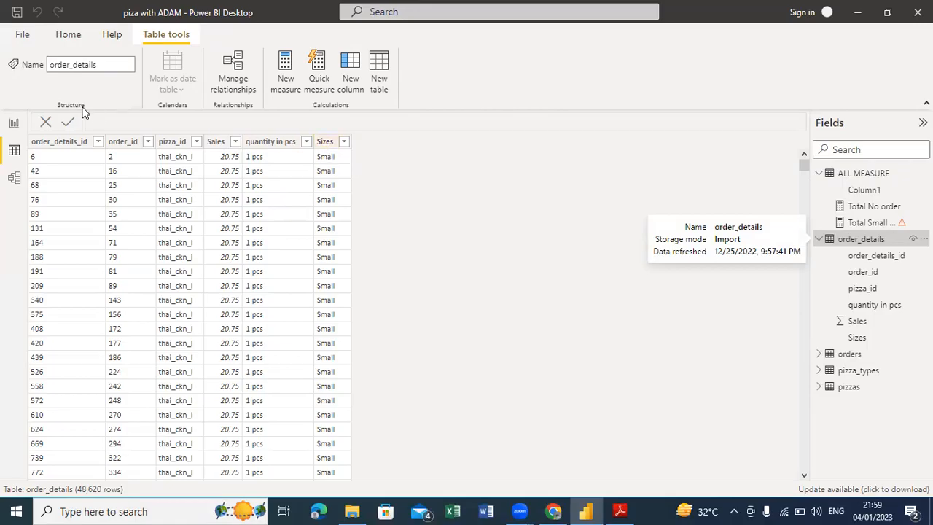
{"action": "left_click", "coordinate": [15, 123]}
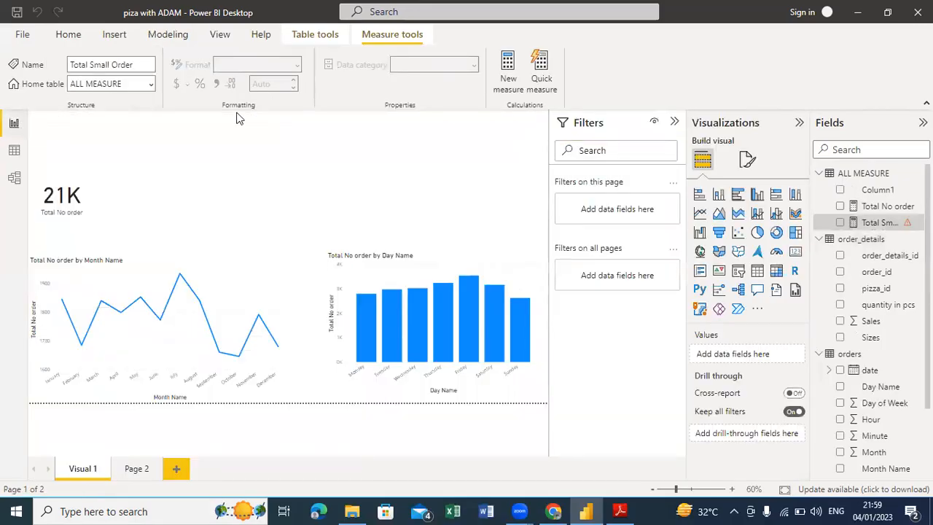
{"action": "left_click", "coordinate": [15, 155]}
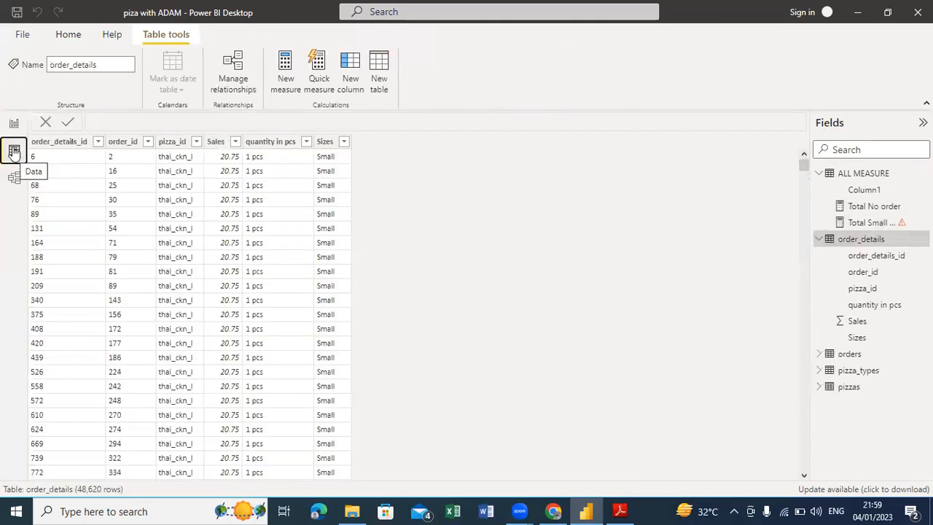
{"action": "left_click", "coordinate": [16, 123]}
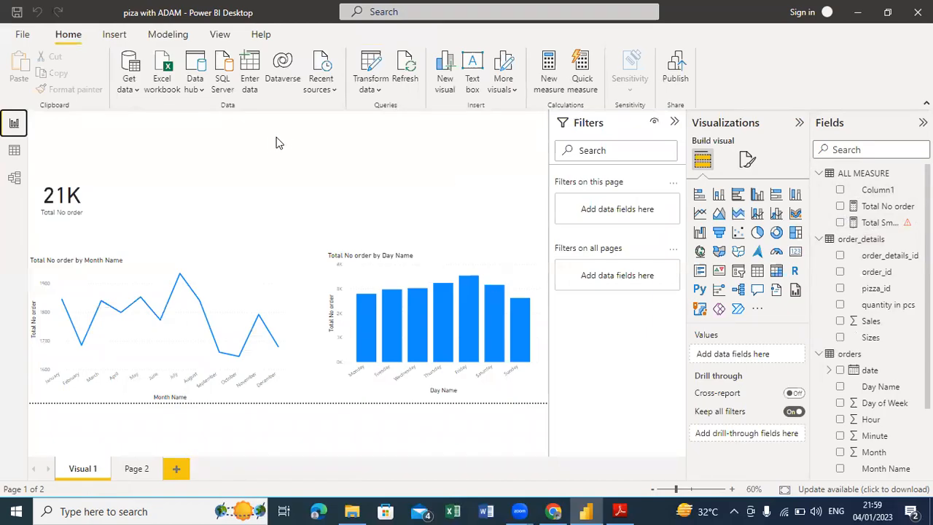
Step: Complete the Total Small Order measure with the filter order_details[Sizes]="Small" as CALCULATE's second argument, and commit it
{"action": "left_click", "coordinate": [885, 223]}
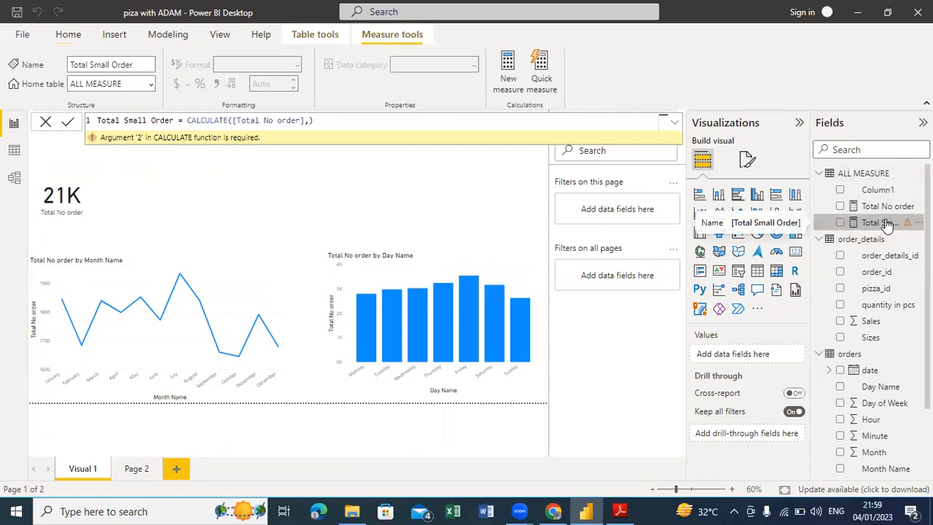
{"action": "left_click", "coordinate": [338, 120]}
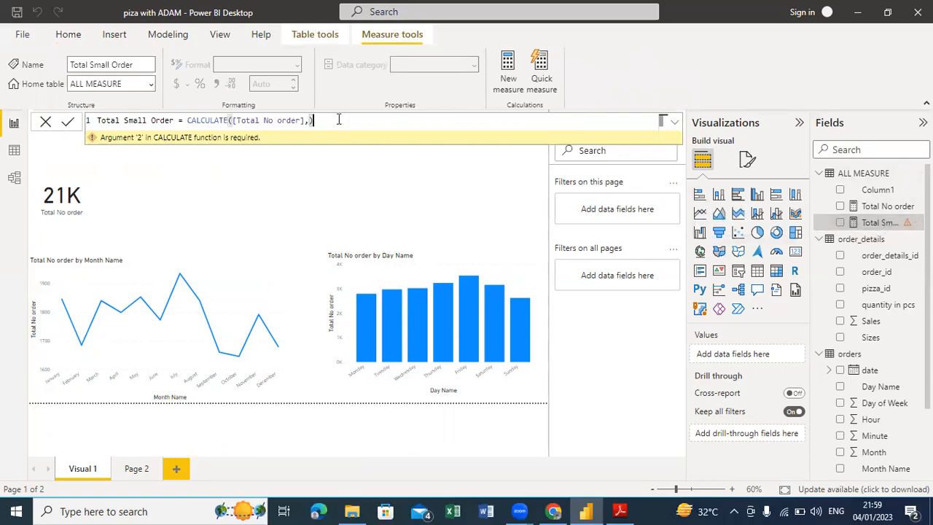
{"action": "key", "text": "BackSpace"}
{"action": "type", "text": "si"}
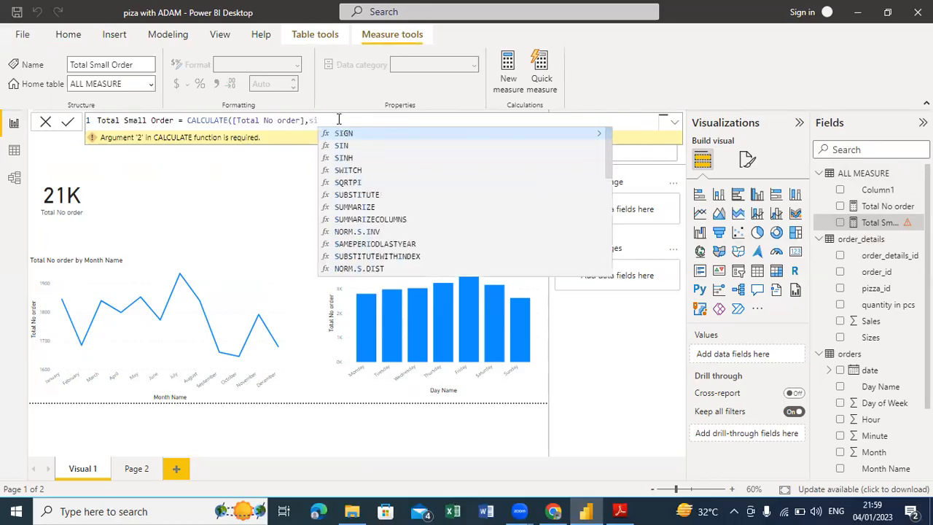
{"action": "type", "text": "ze"}
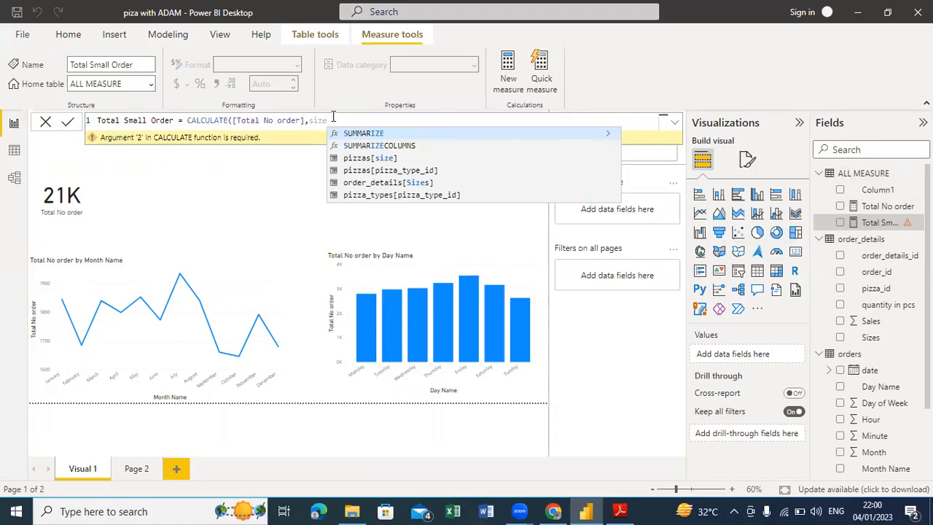
{"action": "left_click", "coordinate": [394, 183]}
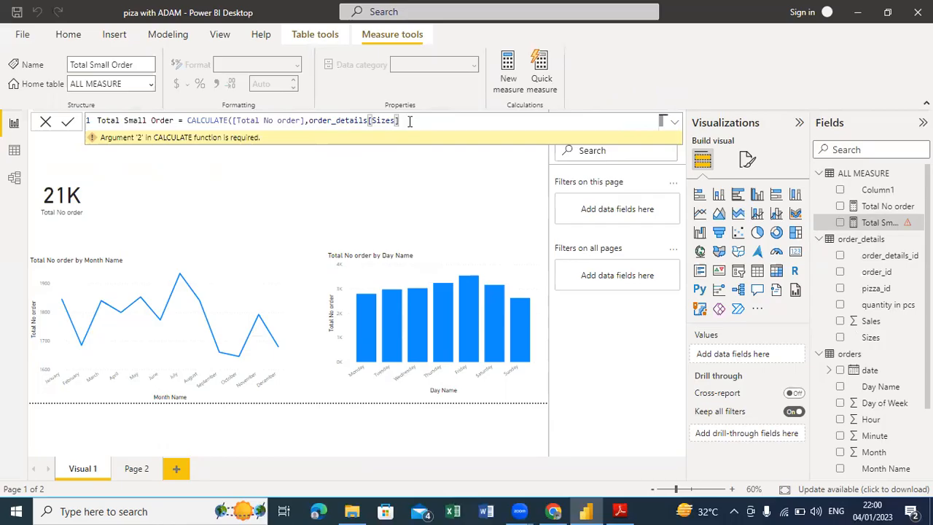
{"action": "type", "text": "=\"Small\")"}
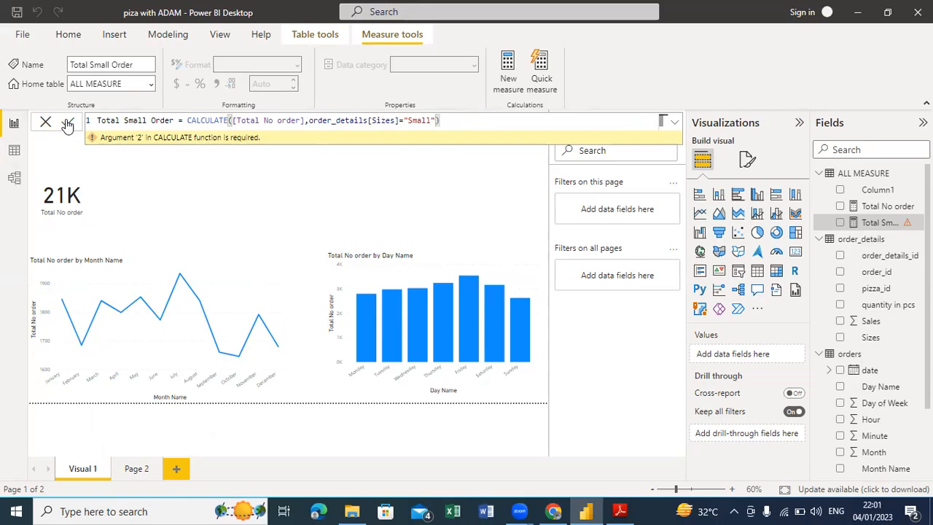
{"action": "left_click", "coordinate": [67, 124]}
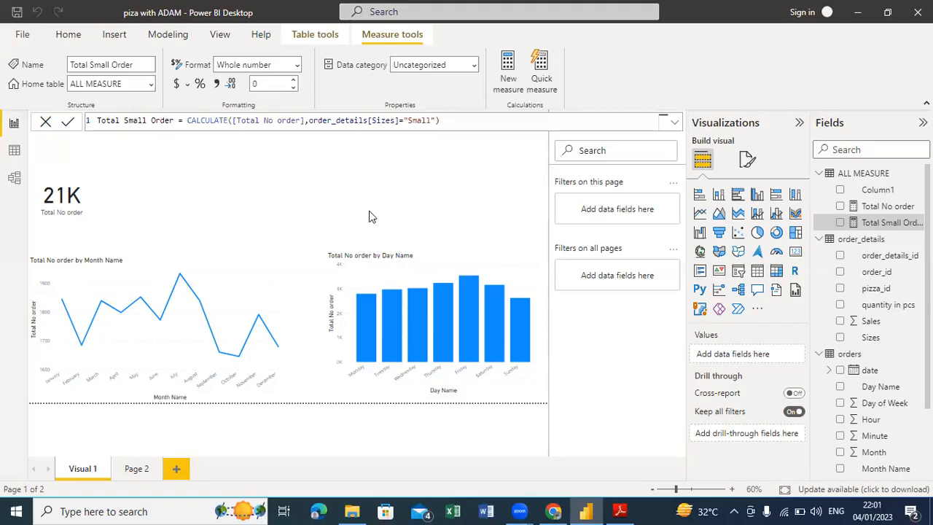
Step: Add a card visual showing Total Small Order and place it directly beside the Total No order card
{"action": "left_click", "coordinate": [182, 171]}
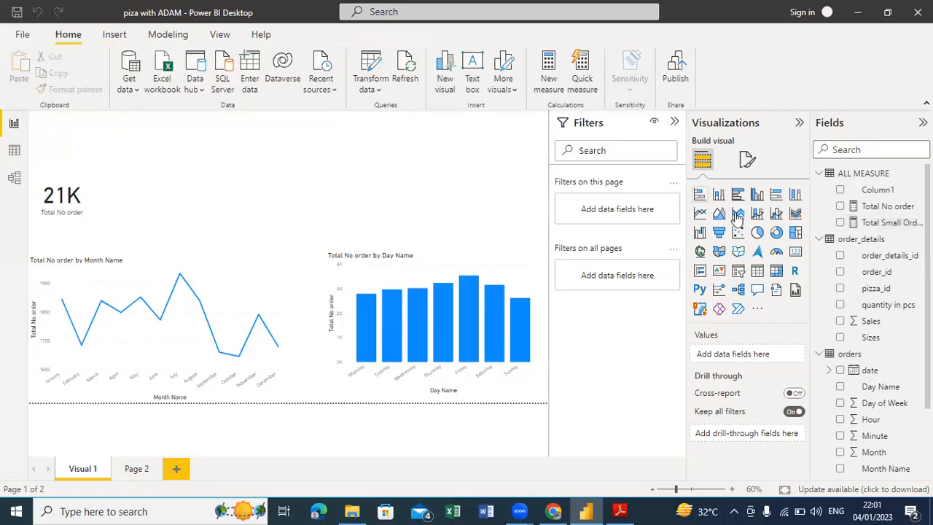
{"action": "left_click", "coordinate": [795, 254]}
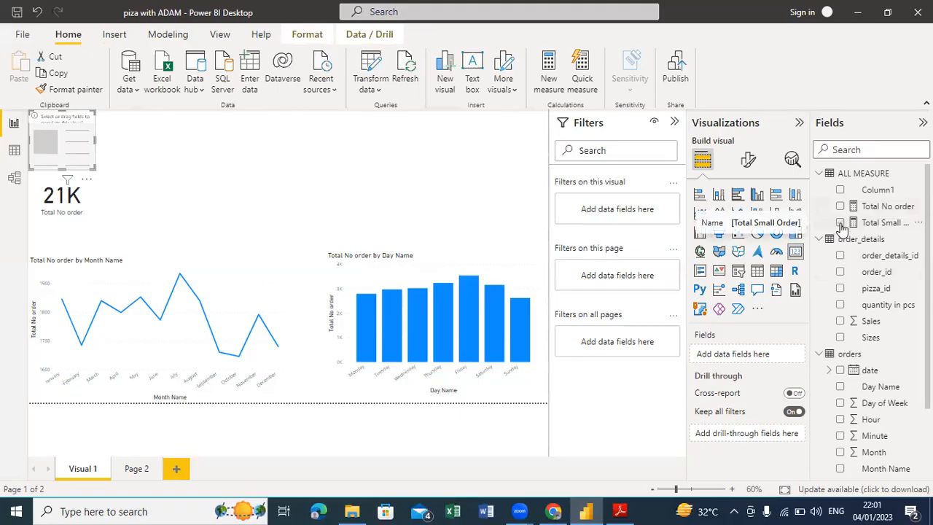
{"action": "left_click", "coordinate": [841, 225]}
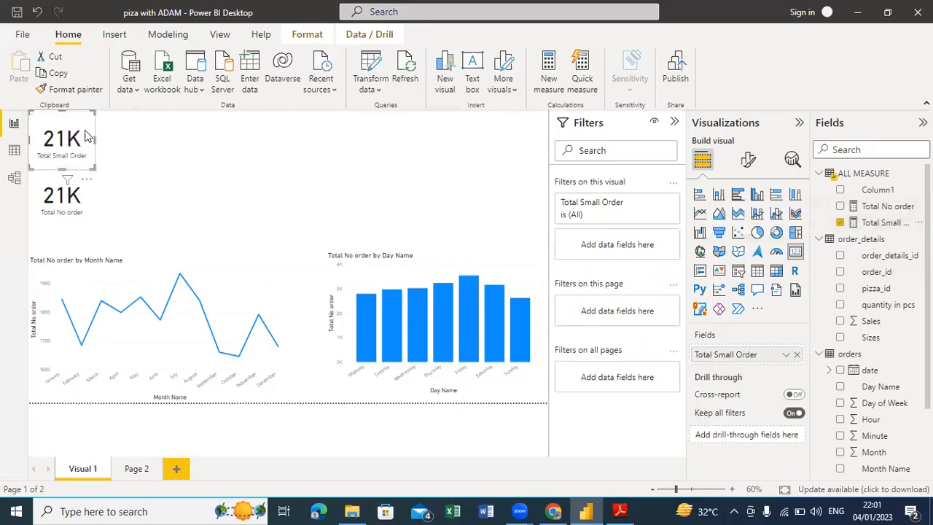
{"action": "left_click_drag", "start_coordinate": [95, 124], "coordinate": [166, 176]}
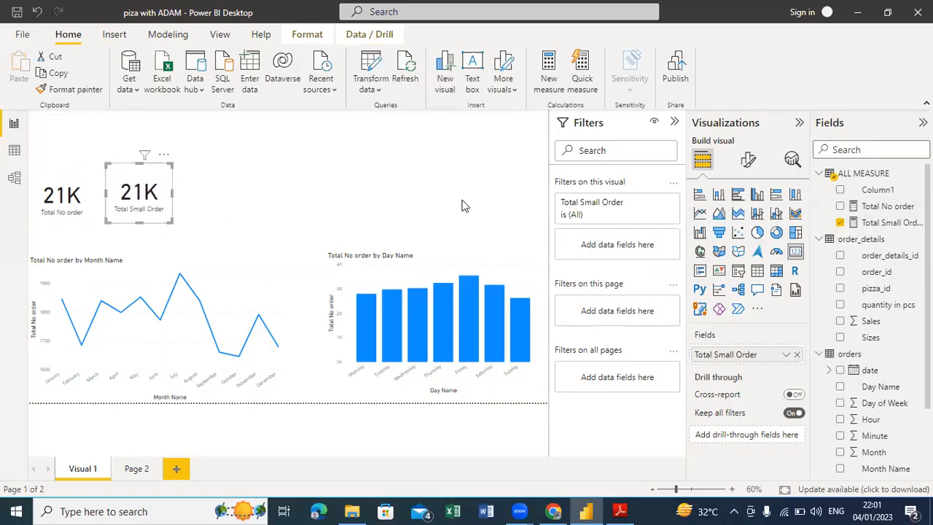
Step: Review the Total No order measure's formula and the fields of the orders and order_details tables
{"action": "left_click", "coordinate": [889, 208]}
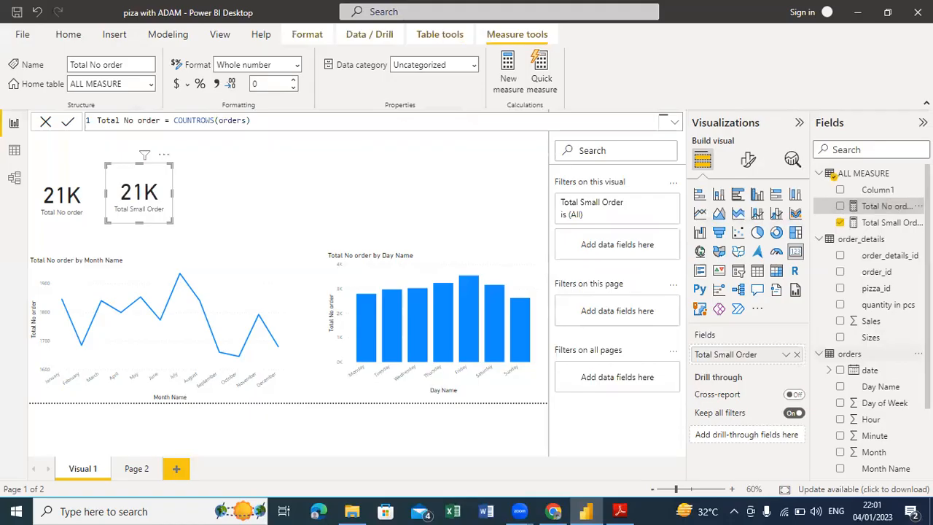
{"action": "scroll", "coordinate": [875, 358], "scroll_direction": "down", "scroll_amount": 2}
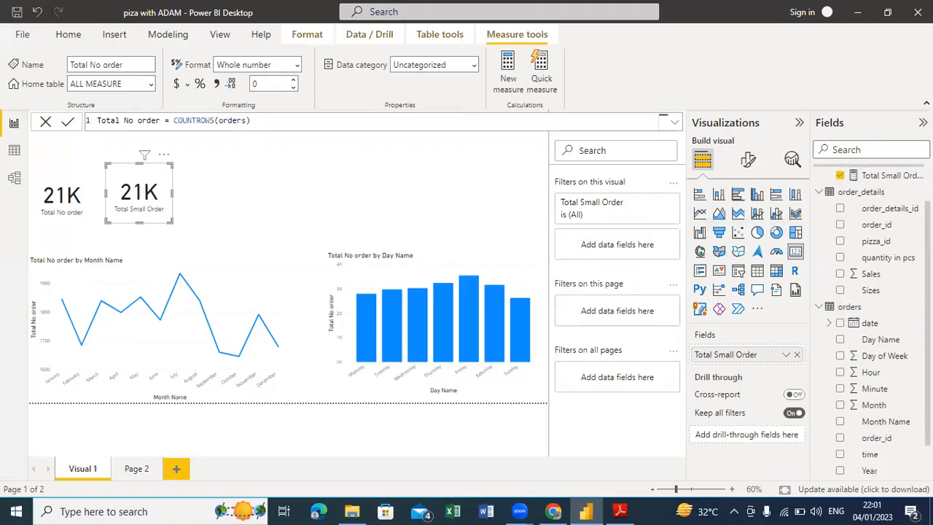
{"action": "left_click", "coordinate": [850, 308]}
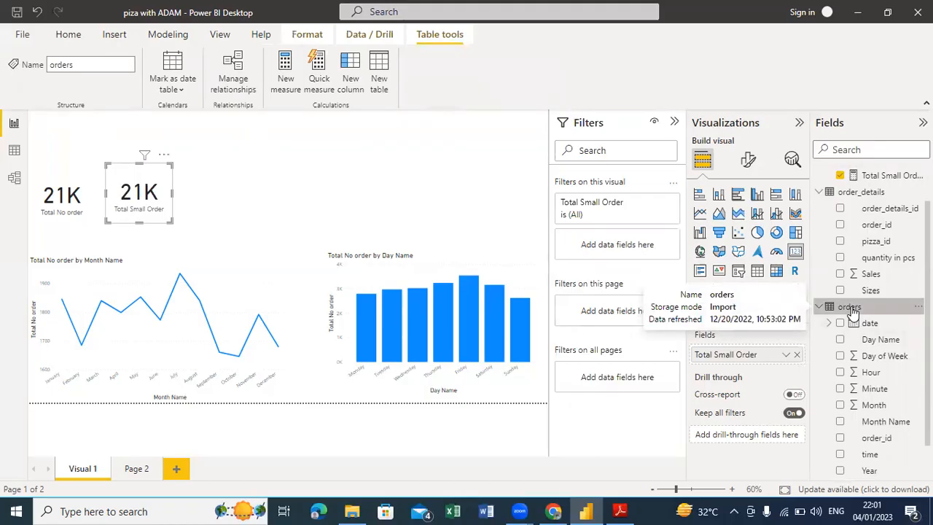
{"action": "left_click", "coordinate": [875, 192]}
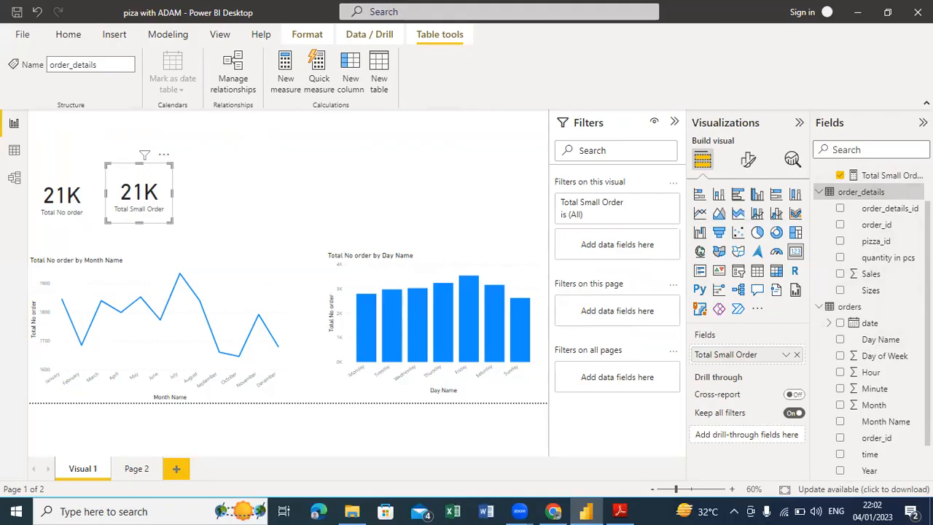
{"action": "scroll", "coordinate": [870, 318], "scroll_direction": "down", "scroll_amount": 1}
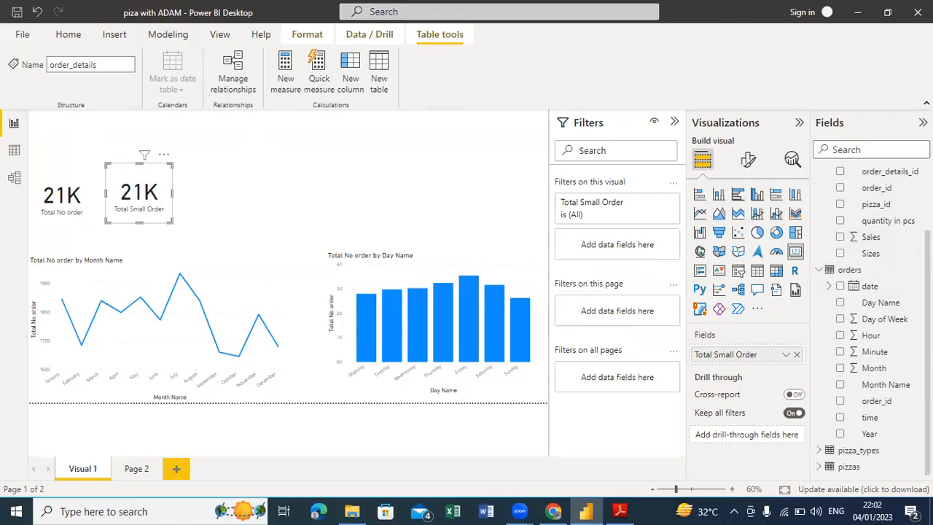
{"action": "scroll", "coordinate": [867, 274], "scroll_direction": "up", "scroll_amount": 2}
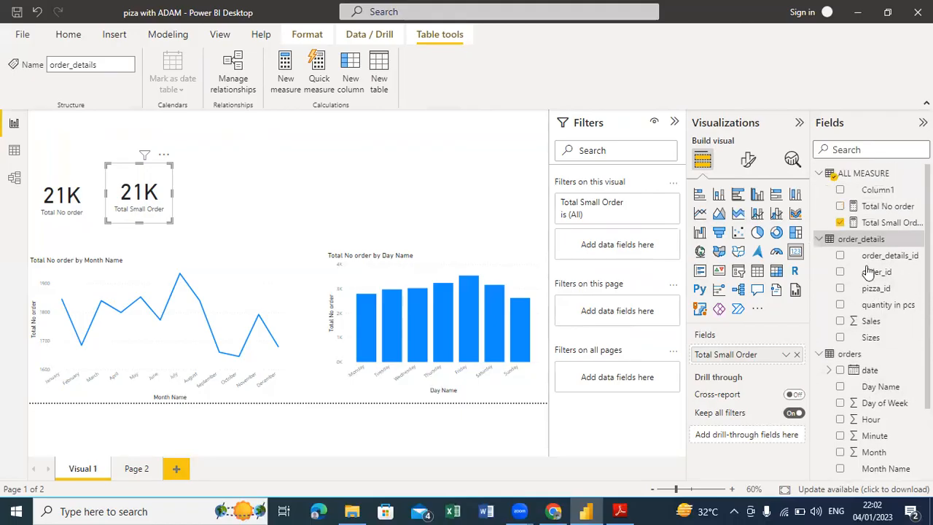
Step: Compare the data of the order_details and orders tables, and recheck the Total Small Order formula
{"action": "left_click", "coordinate": [14, 150]}
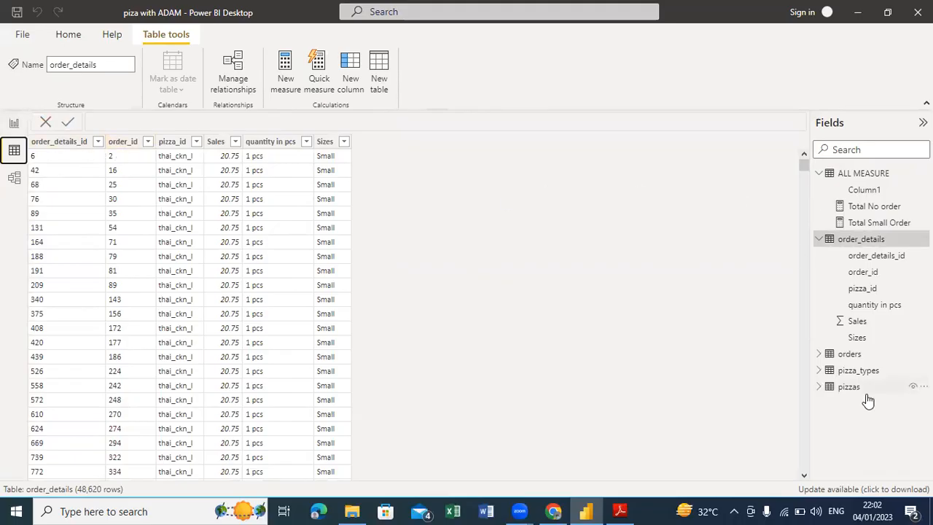
{"action": "left_click", "coordinate": [848, 356]}
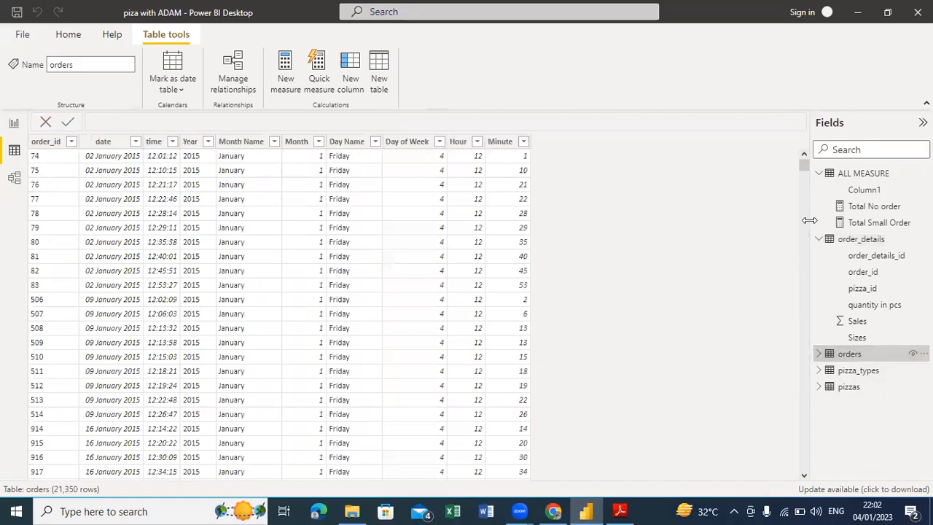
{"action": "left_click", "coordinate": [861, 240]}
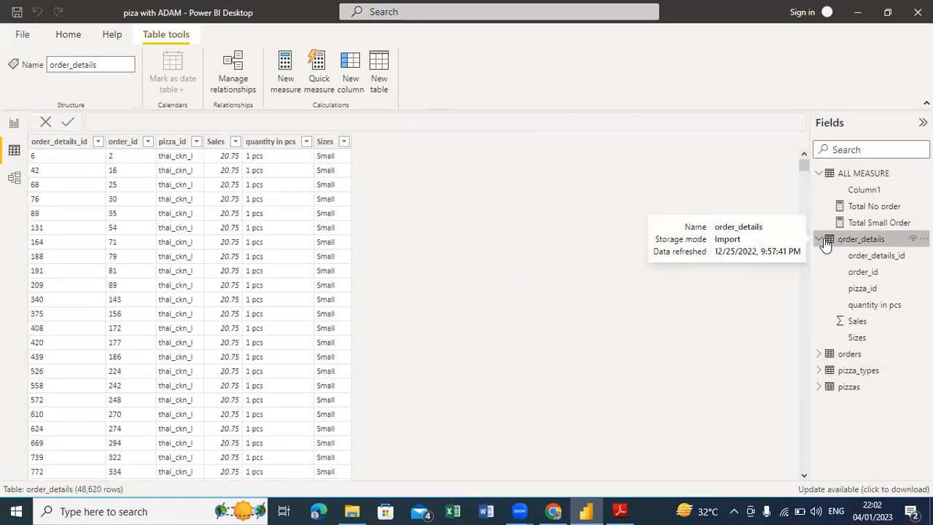
{"action": "left_click", "coordinate": [819, 239]}
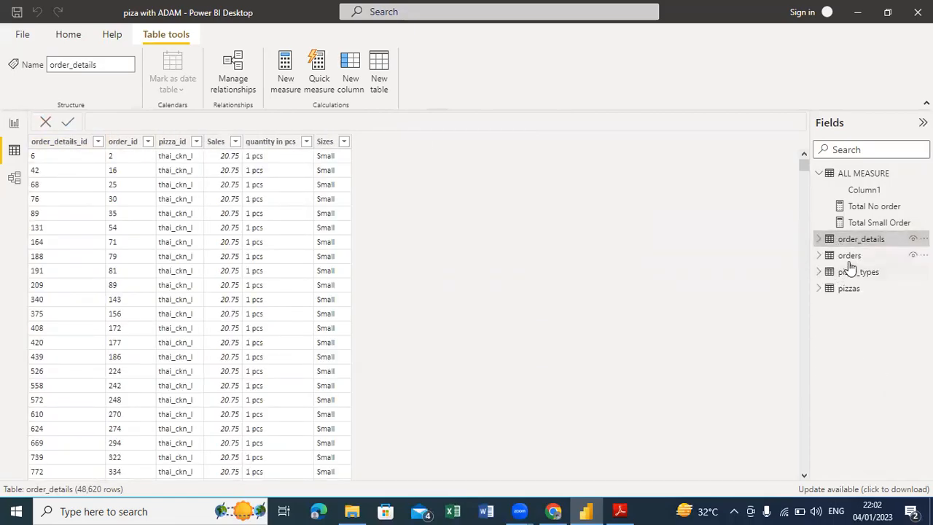
{"action": "left_click", "coordinate": [849, 263]}
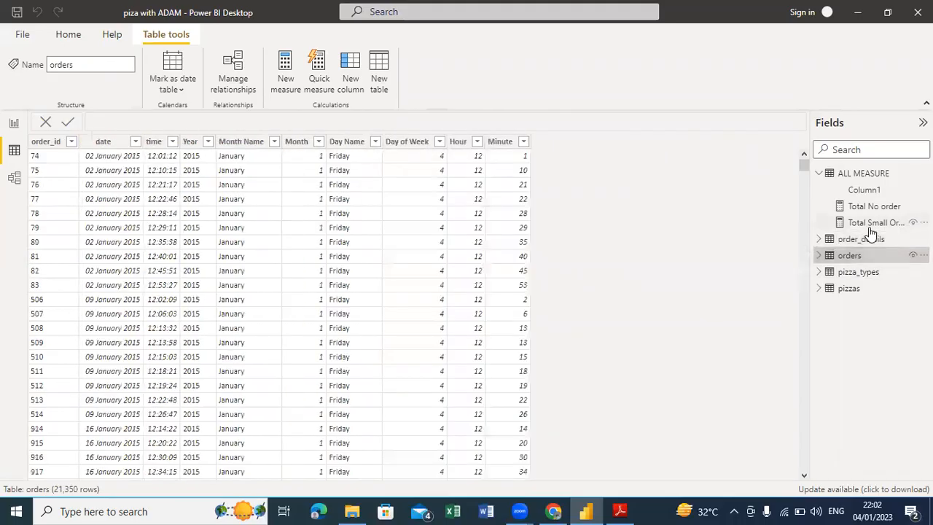
{"action": "left_click", "coordinate": [872, 230]}
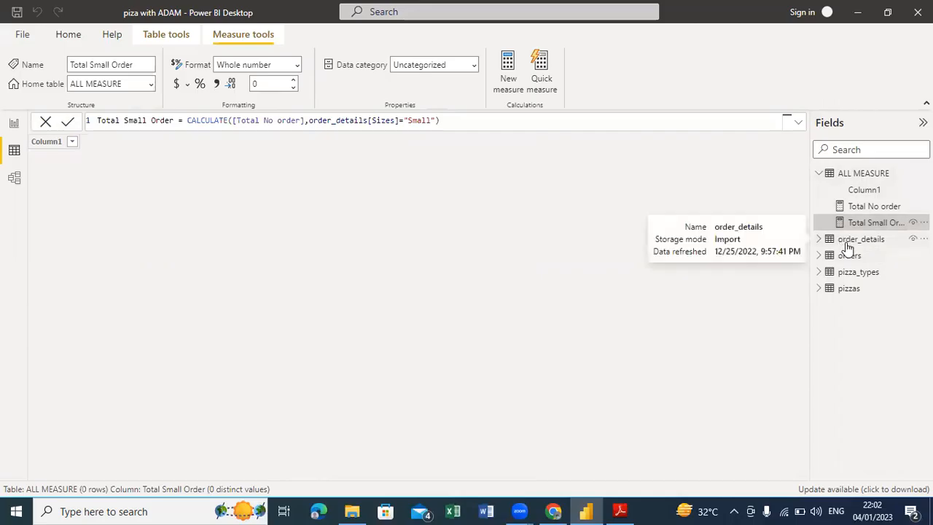
Step: Compare the order_id data of order_details with the orders table, and review the Total No order and Total Small Order formulas
{"action": "left_click", "coordinate": [851, 241]}
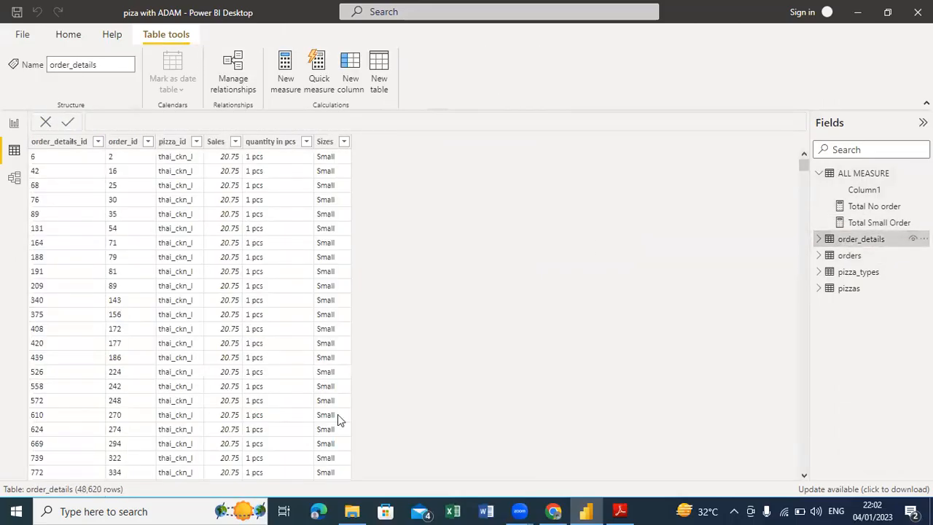
{"action": "left_click", "coordinate": [858, 257]}
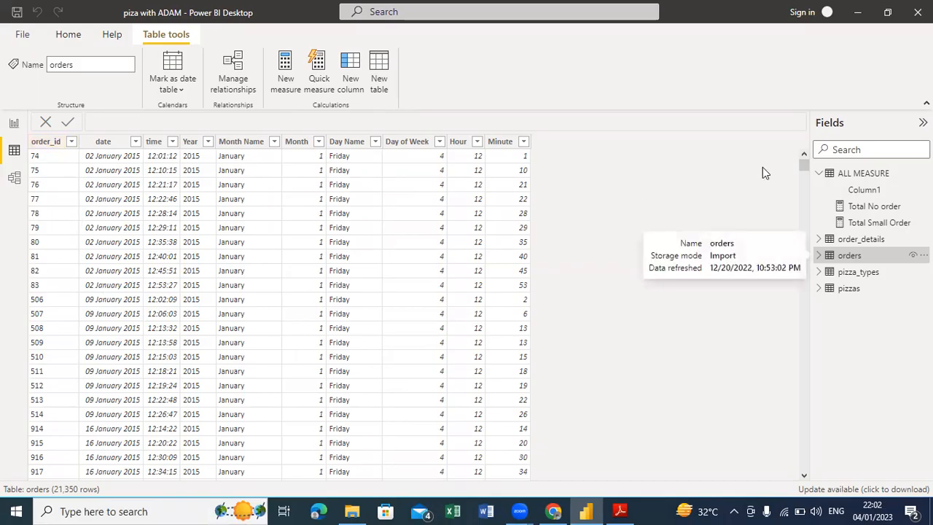
{"action": "left_click", "coordinate": [860, 238]}
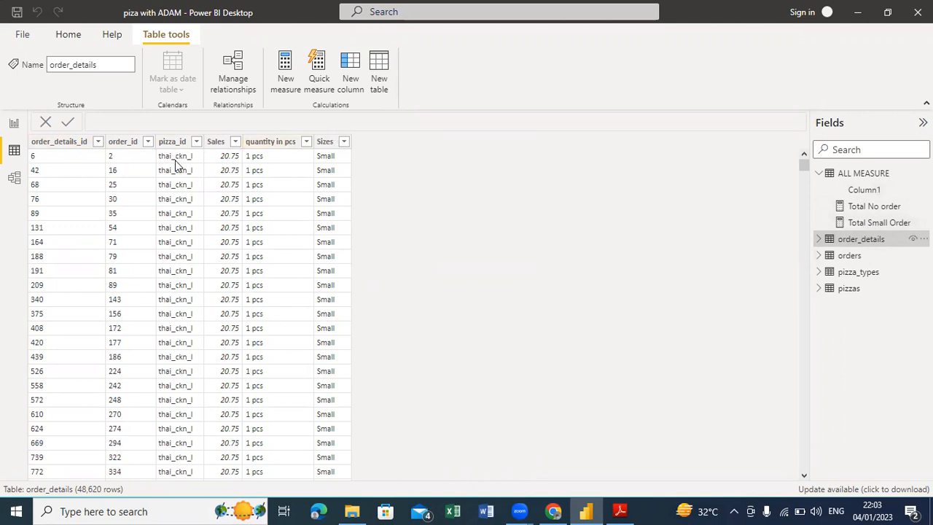
{"action": "left_click", "coordinate": [126, 143]}
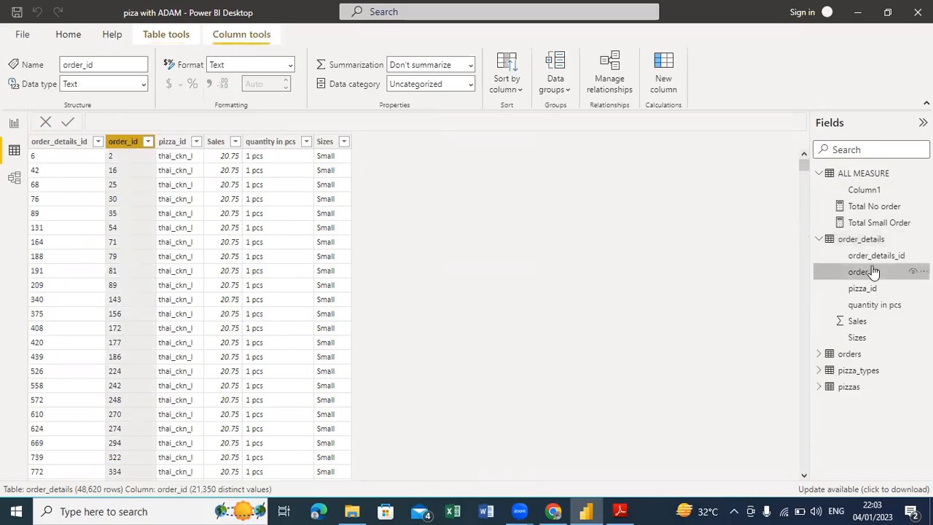
{"action": "left_click", "coordinate": [876, 210]}
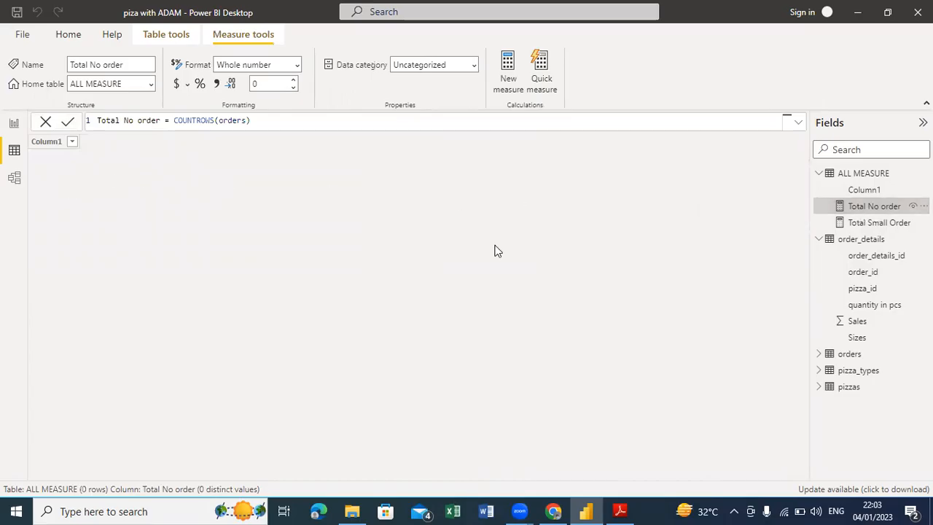
{"action": "left_click", "coordinate": [878, 226]}
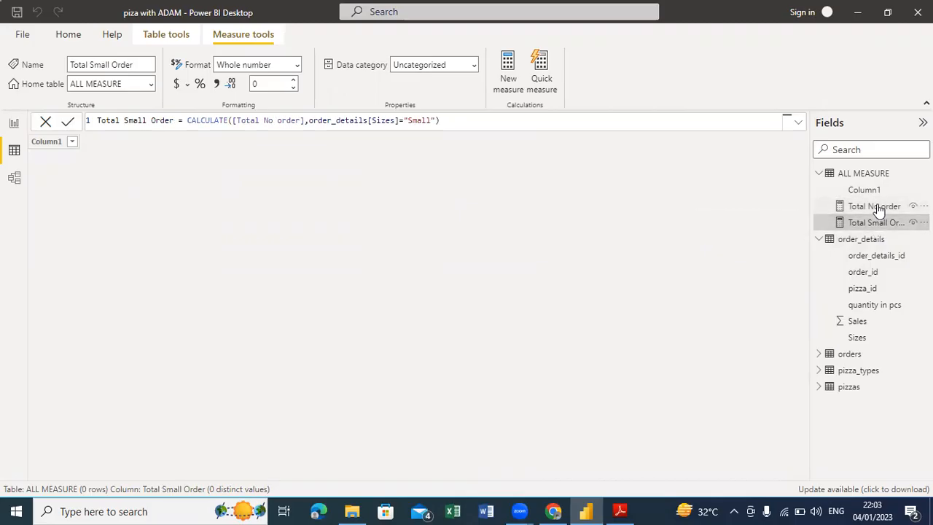
{"action": "left_click", "coordinate": [878, 210]}
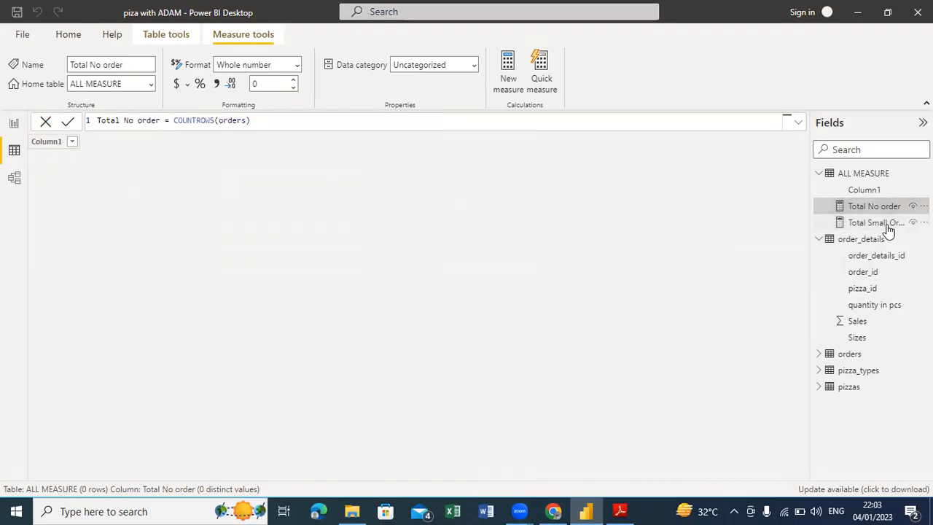
{"action": "left_click", "coordinate": [887, 227]}
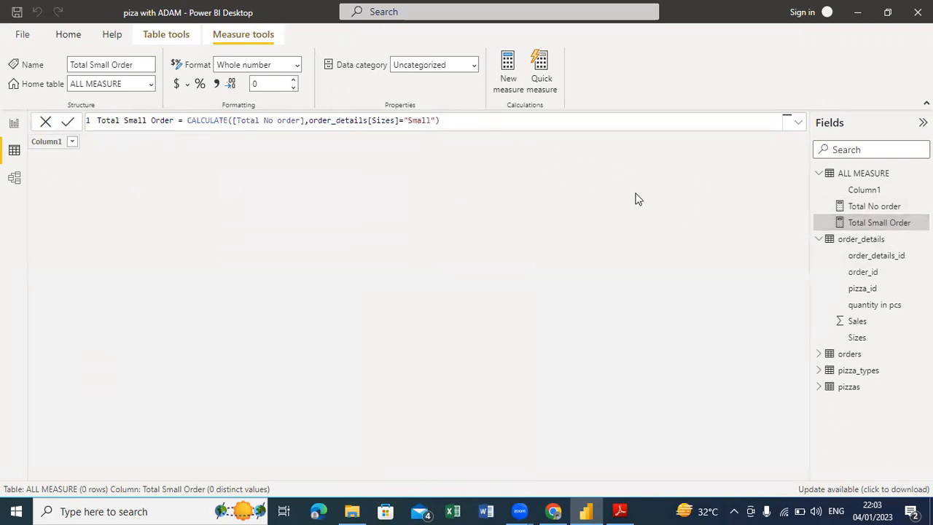
Step: Create a new measure in the ALL MEASURE table from the report view and name it Total Medium Orders
{"action": "left_click", "coordinate": [12, 123]}
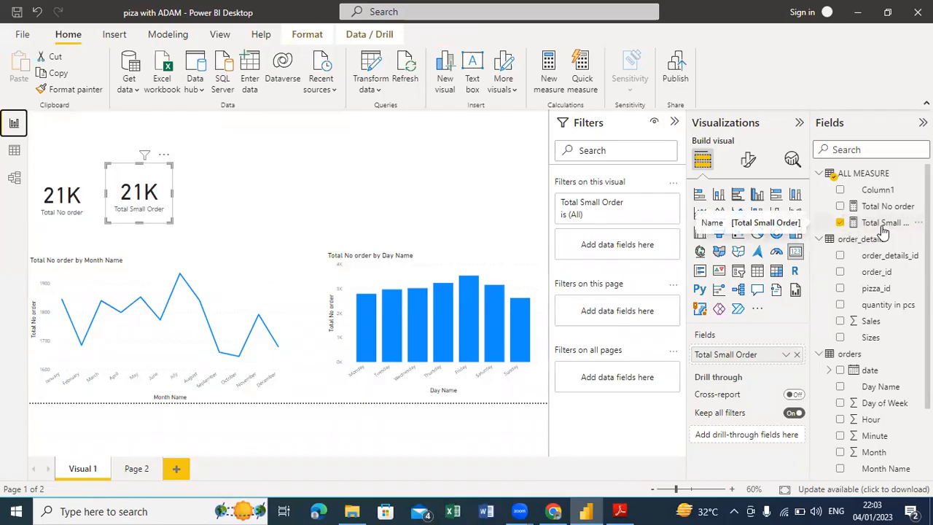
{"action": "left_click", "coordinate": [874, 172]}
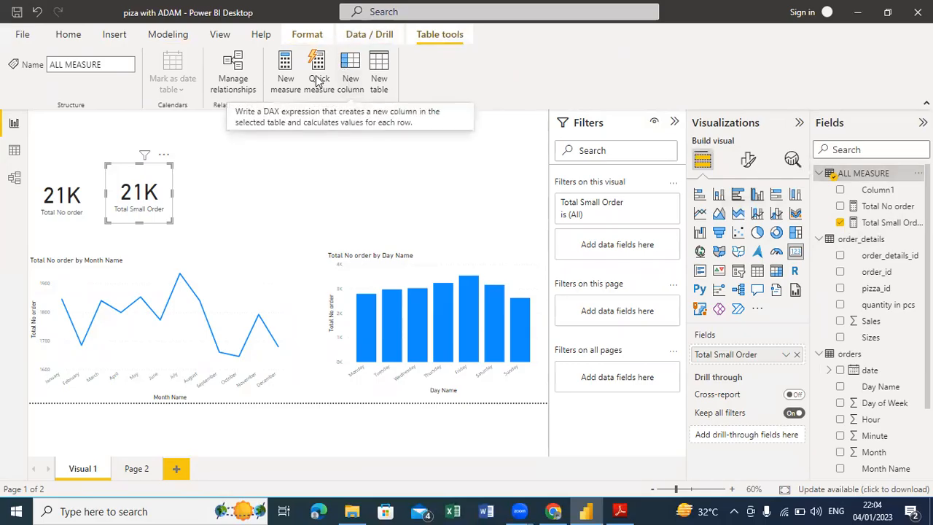
{"action": "left_click", "coordinate": [284, 65]}
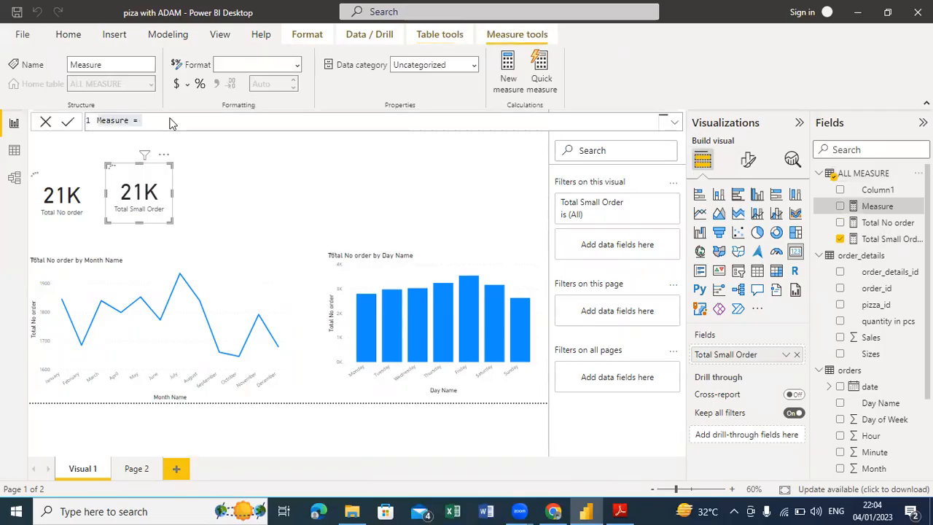
{"action": "triple_click", "coordinate": [142, 121]}
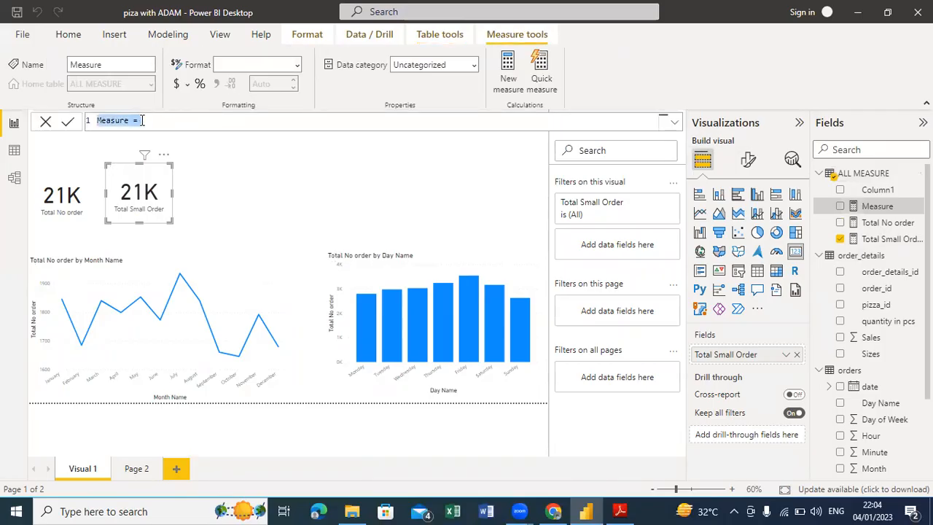
{"action": "type", "text": "Total Medium"}
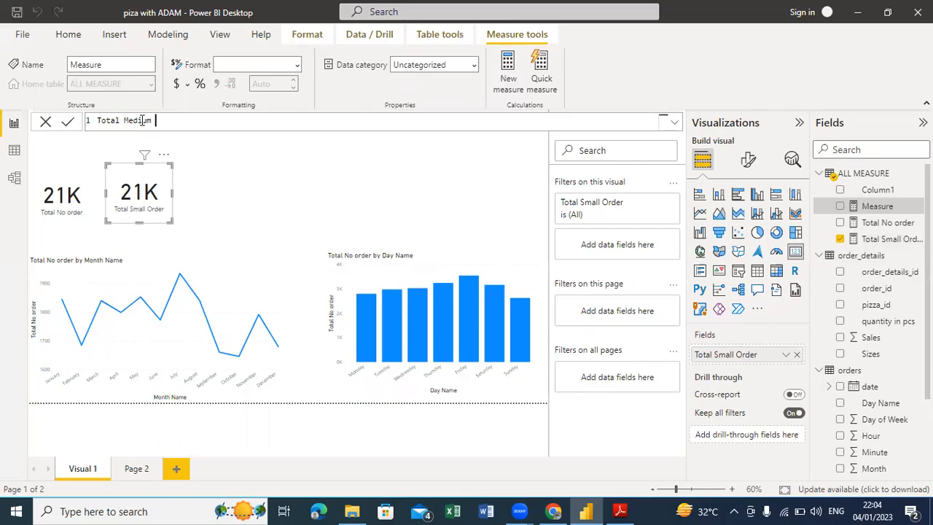
{"action": "type", "text": "Sales"}
{"action": "key", "text": "BackSpace"}
{"action": "key", "text": "BackSpace"}
{"action": "key", "text": "BackSpace"}
{"action": "key", "text": "BackSpace"}
{"action": "key", "text": "BackSpace"}
{"action": "type", "text": "Orders ="}
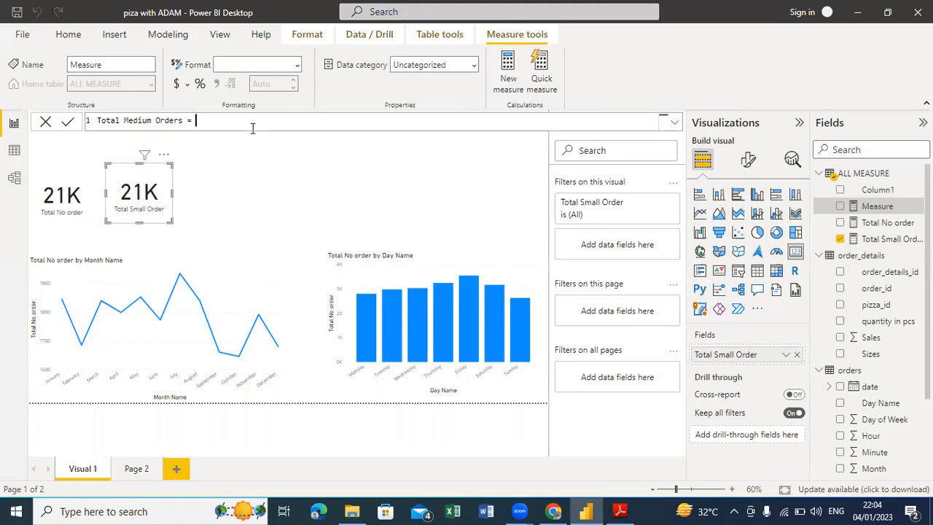
Step: Define Total Medium Orders as CALCULATE([Total No order],order_details[Sizes]="Medium") and commit the formula
{"action": "type", "text": "Calc"}
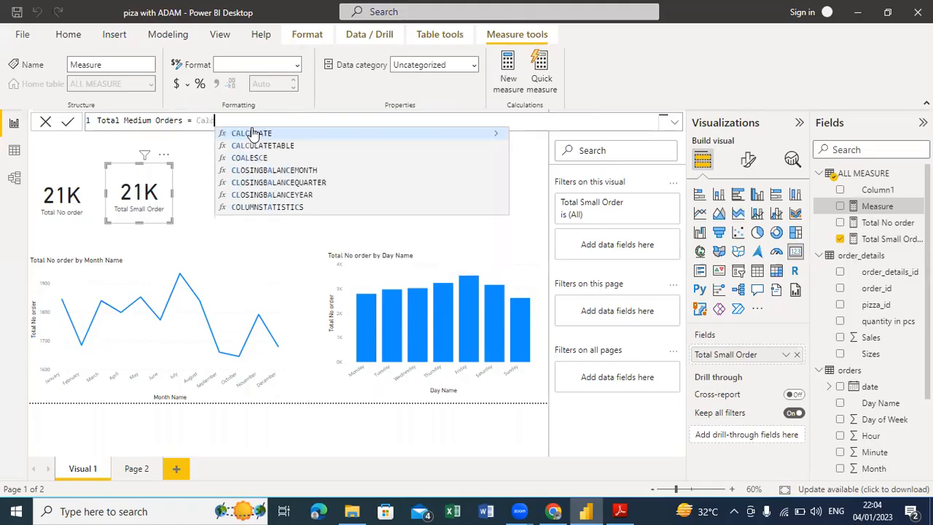
{"action": "left_click", "coordinate": [257, 137]}
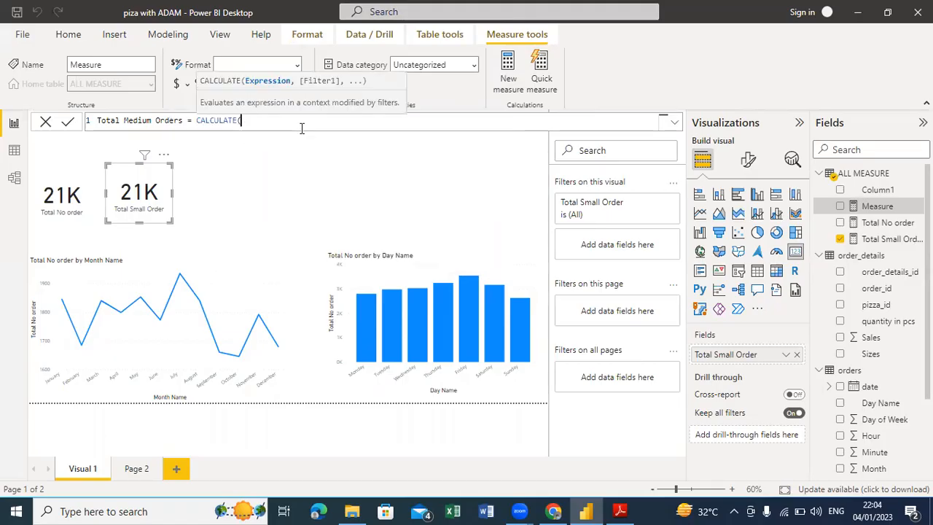
{"action": "type", "text": "total"}
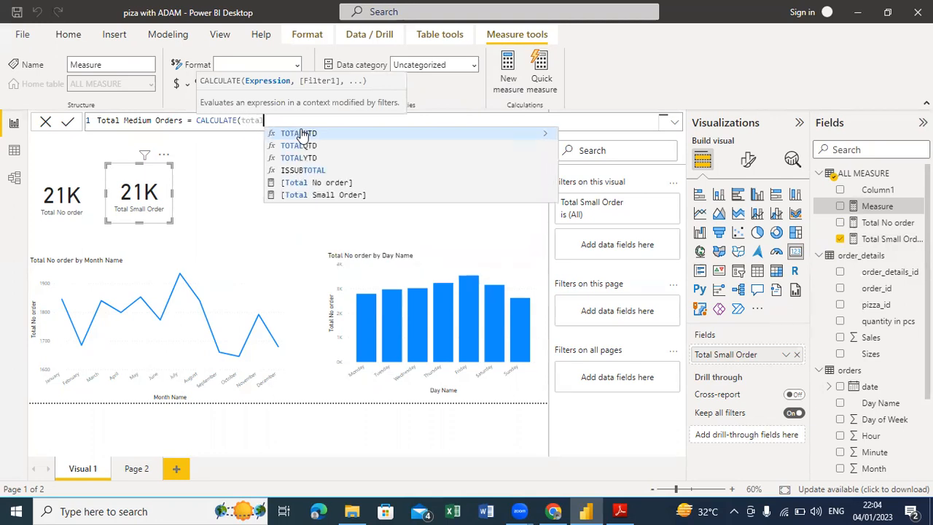
{"action": "left_click", "coordinate": [321, 183]}
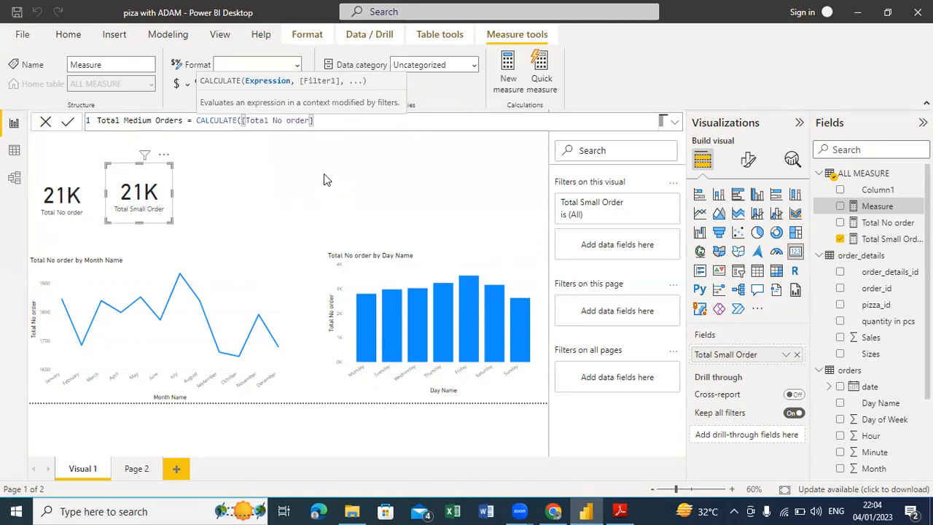
{"action": "type", "text": ","}
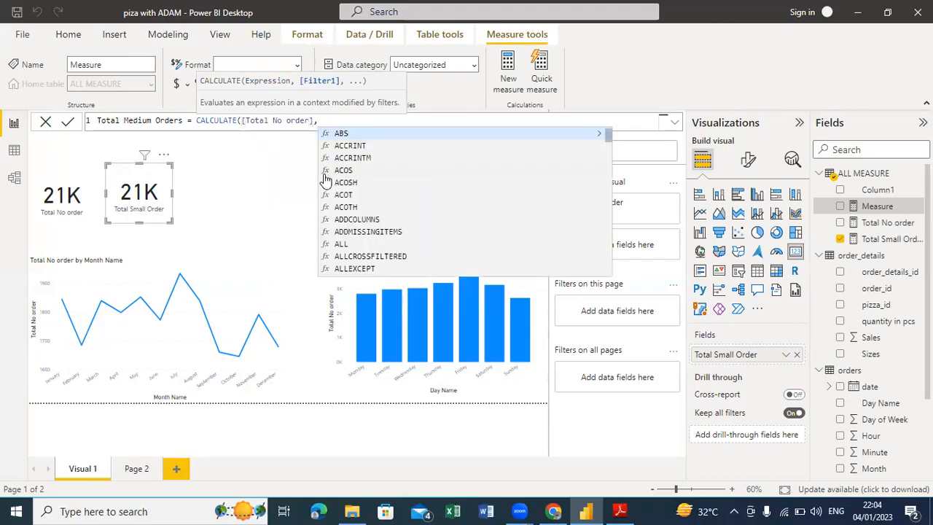
{"action": "type", "text": "size"}
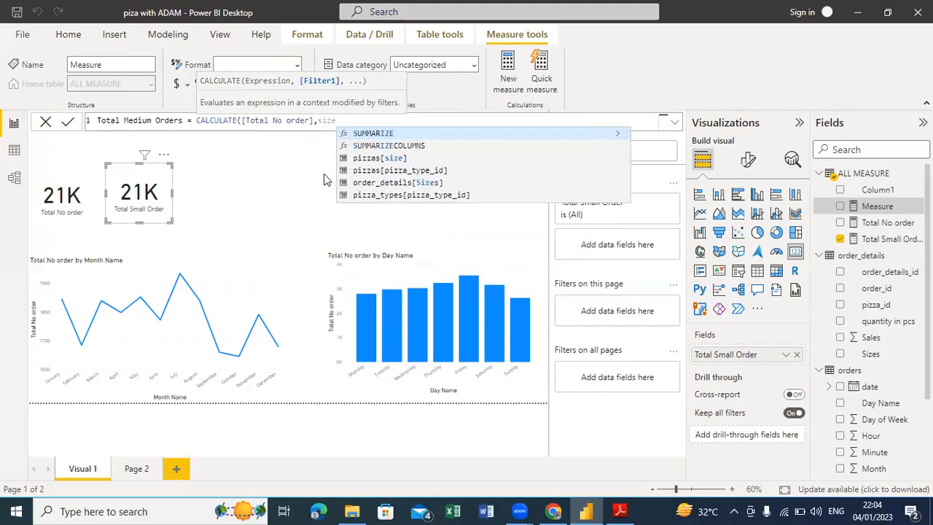
{"action": "left_click", "coordinate": [405, 186]}
{"action": "type", "text": "="}
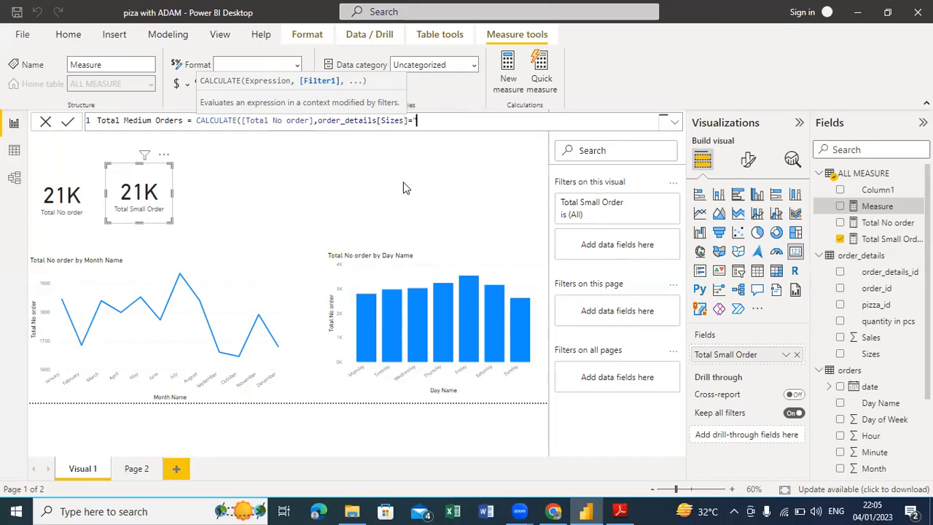
{"action": "type", "text": "\"Medium\")"}
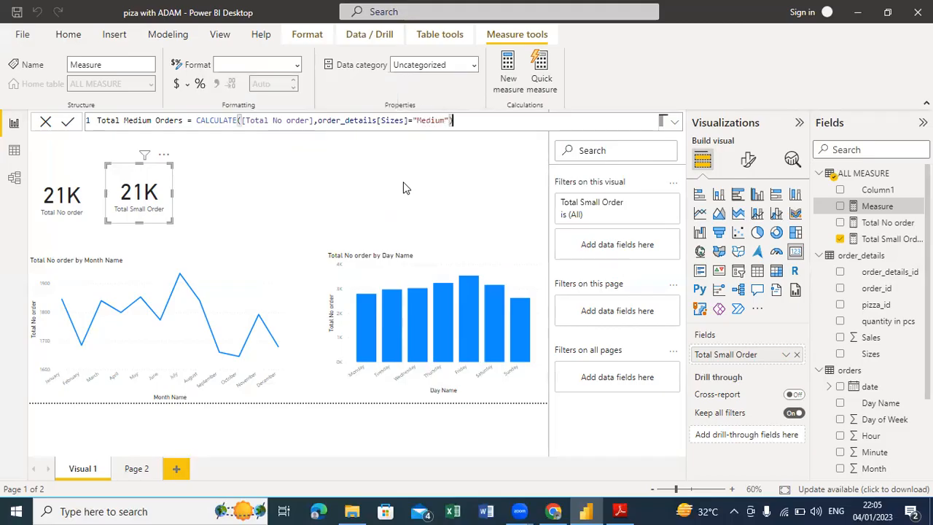
{"action": "left_click", "coordinate": [68, 124]}
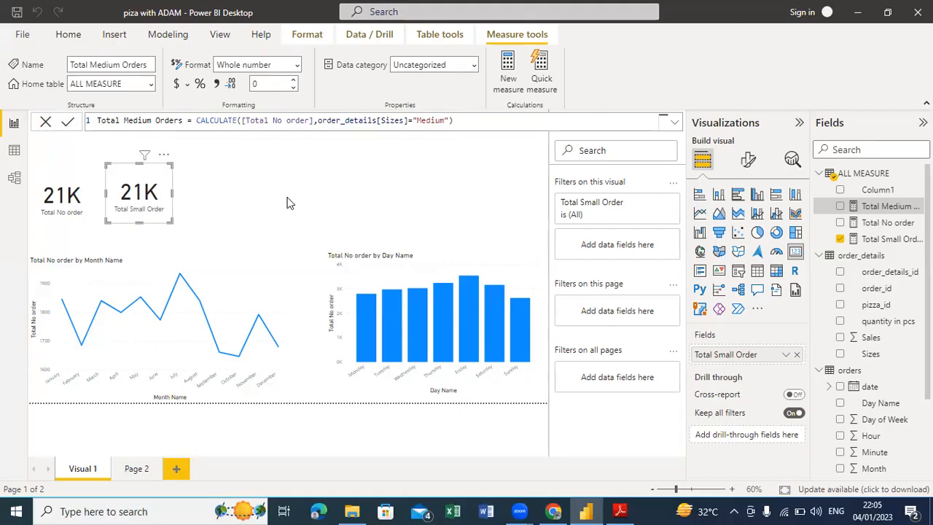
Step: Add a card visual showing Total Medium Orders and place it beside the Total Small Order card
{"action": "left_click", "coordinate": [268, 188]}
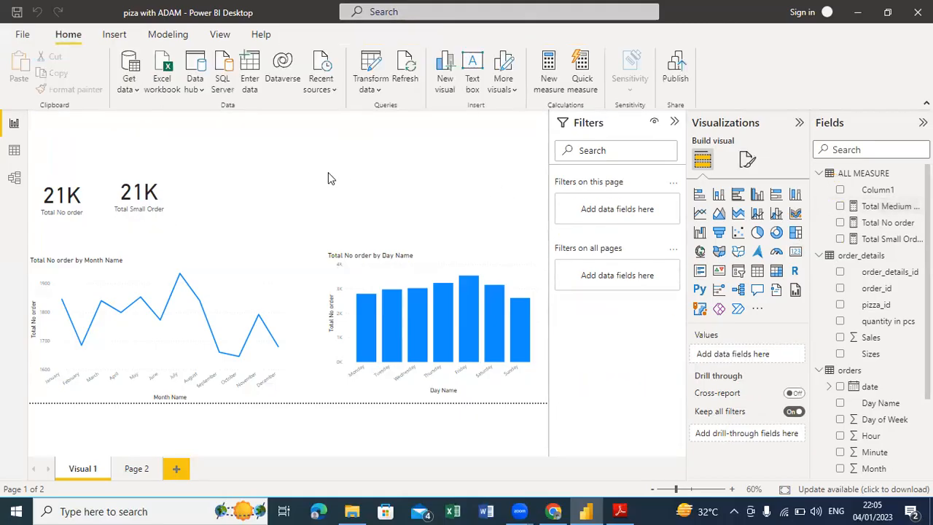
{"action": "left_click", "coordinate": [798, 254]}
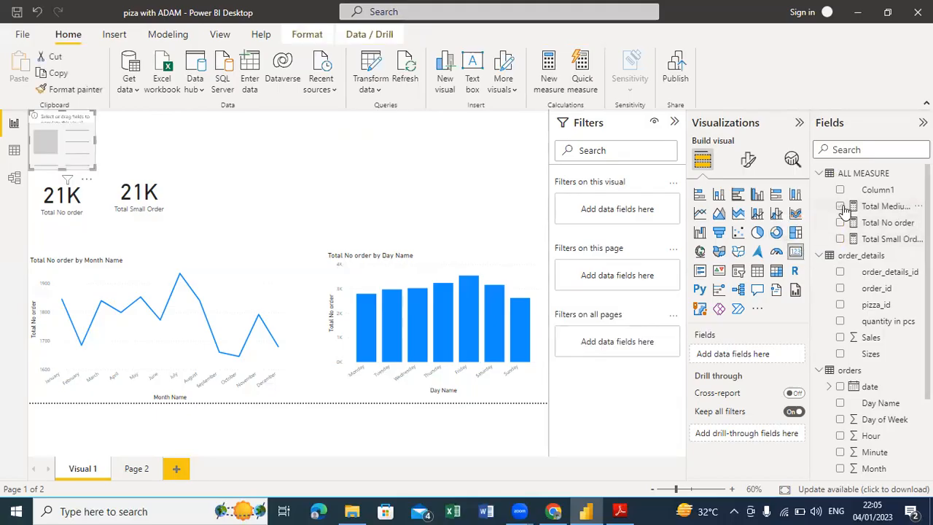
{"action": "left_click", "coordinate": [841, 207]}
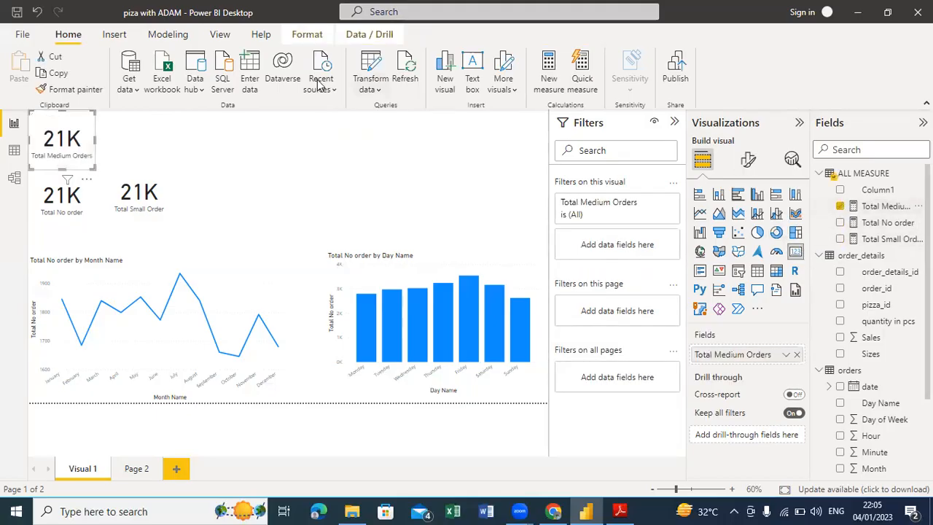
{"action": "left_click_drag", "start_coordinate": [71, 153], "coordinate": [249, 222]}
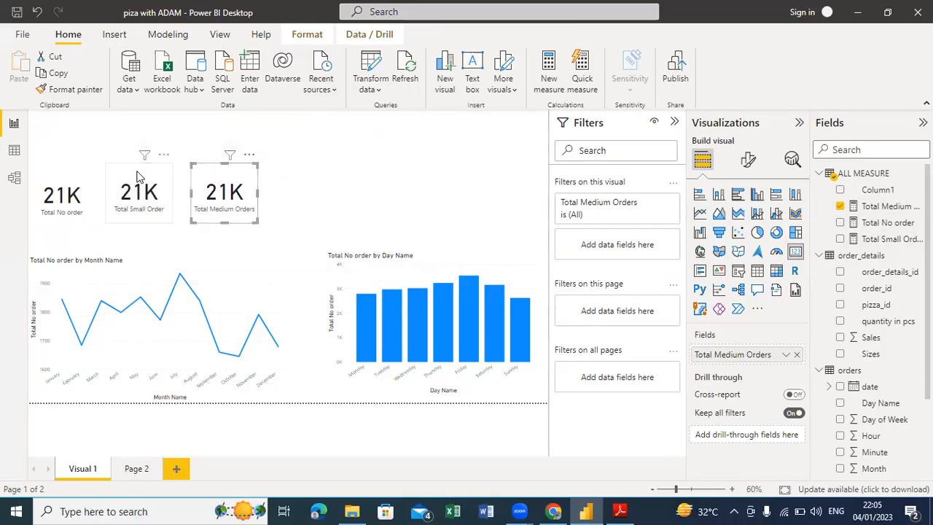
Step: Check the measures behind the Total No order, Total Small Order and Total Medium Orders cards
{"action": "left_click", "coordinate": [91, 175]}
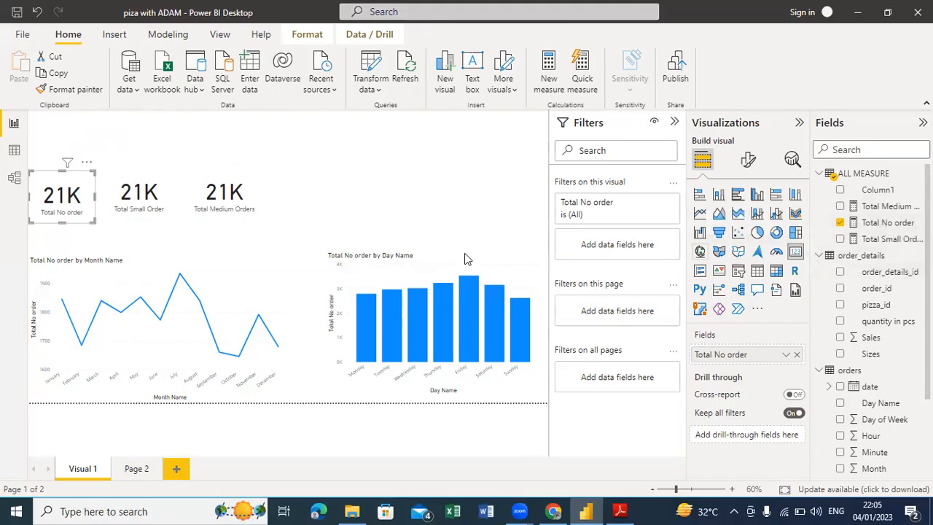
{"action": "left_click", "coordinate": [164, 175]}
{"action": "left_click", "coordinate": [254, 179]}
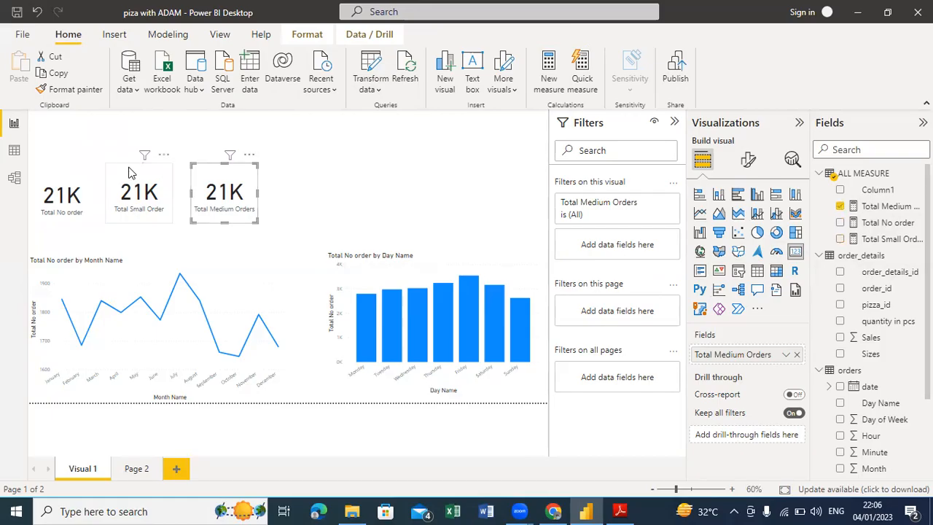
{"action": "left_click", "coordinate": [87, 160]}
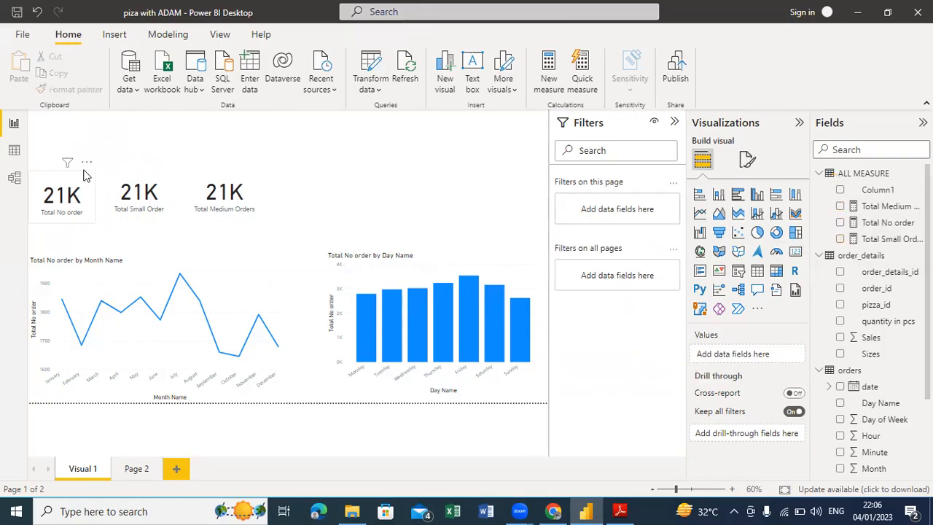
Step: Move the Total No order card slightly upward so its upper edge lines up with the other two cards
{"action": "left_click", "coordinate": [84, 175]}
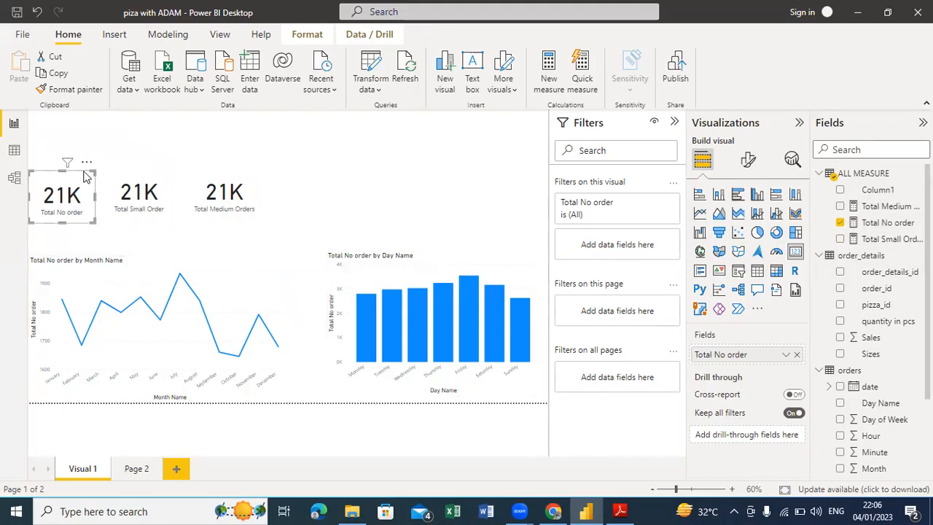
{"action": "left_click_drag", "start_coordinate": [81, 181], "coordinate": [82, 171]}
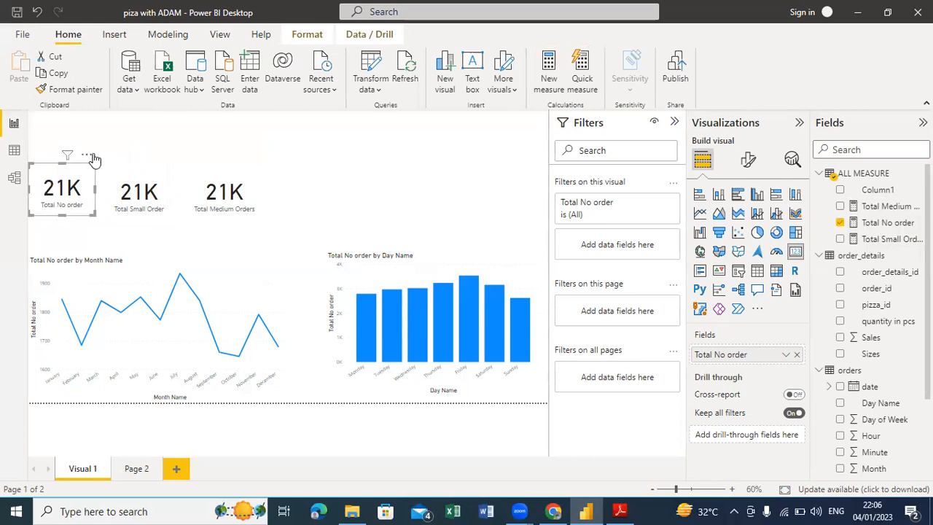
{"action": "left_click", "coordinate": [88, 155]}
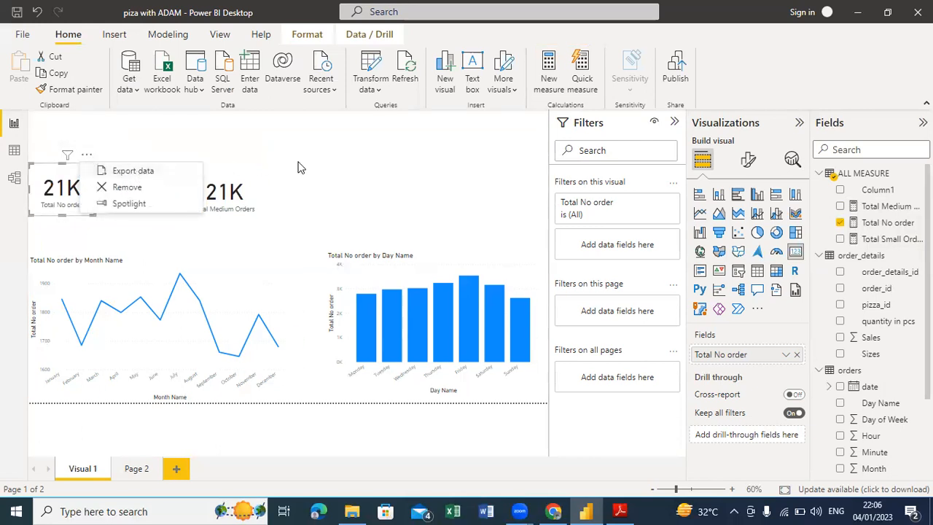
{"action": "left_click", "coordinate": [185, 246]}
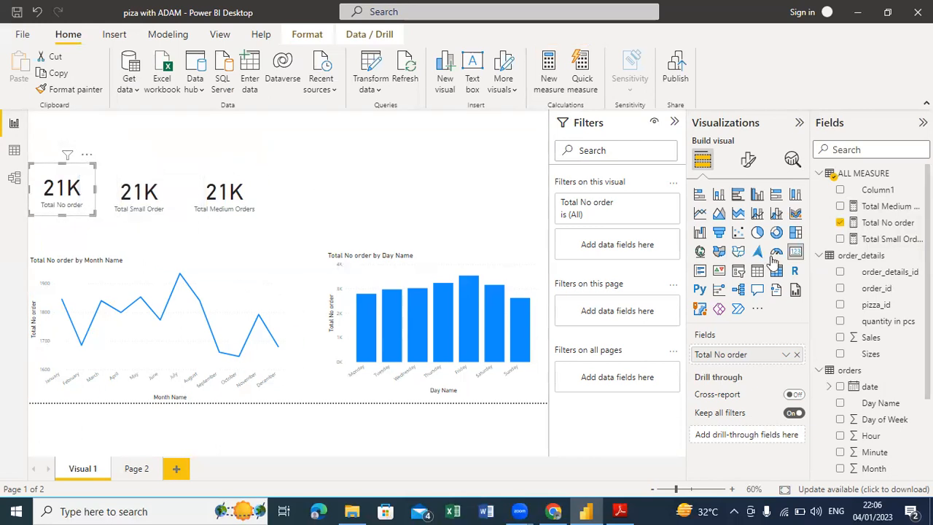
Step: Rename the Total No order measure to Total No order details in its formula
{"action": "left_click", "coordinate": [892, 224]}
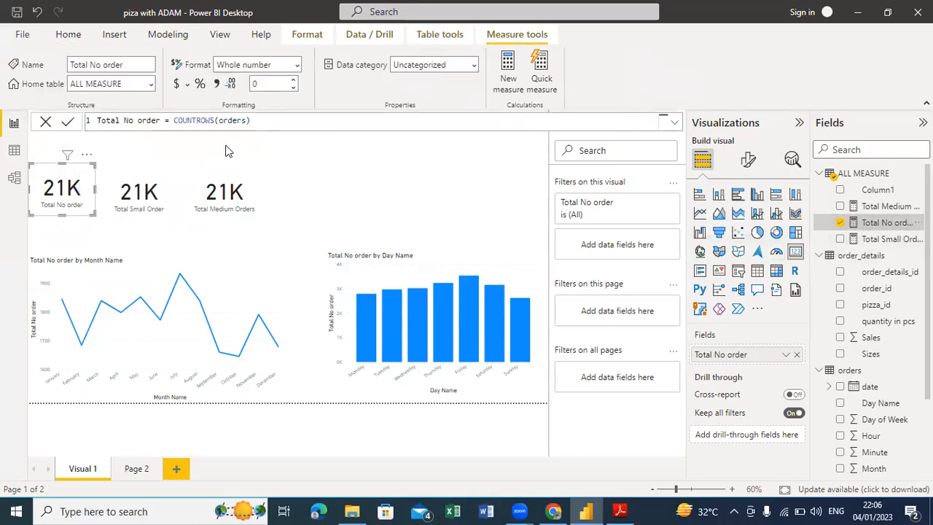
{"action": "left_click", "coordinate": [163, 121]}
{"action": "type", "text": "deta"}
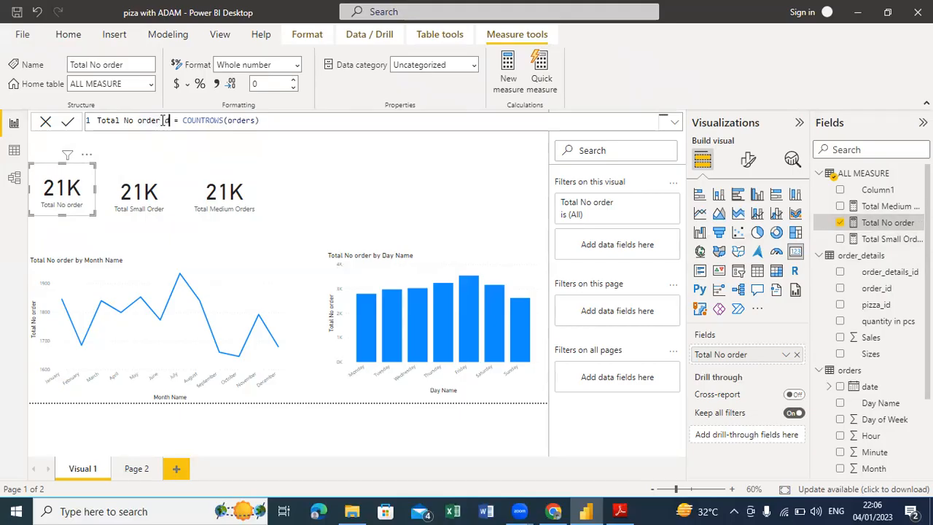
{"action": "type", "text": "ils"}
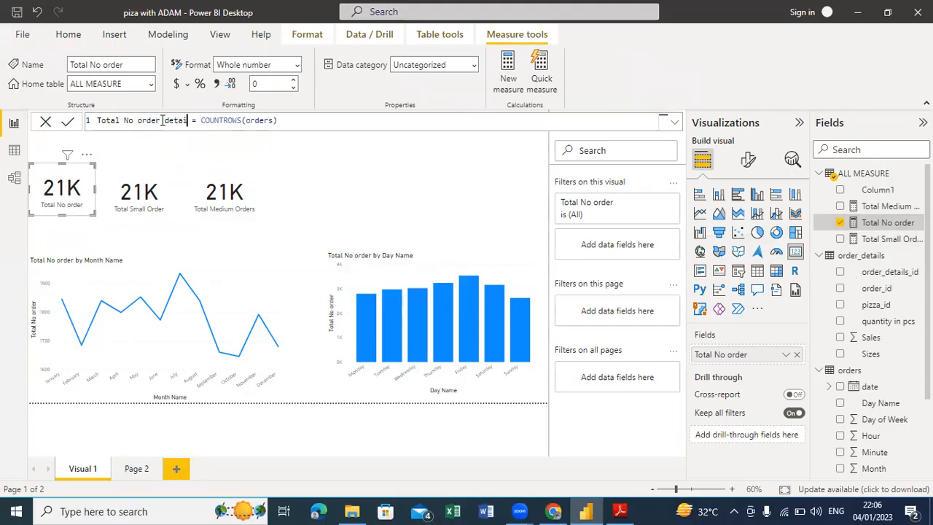
Step: Change the Total No order details formula to COUNTROWS(order_details) and commit it
{"action": "left_click", "coordinate": [294, 121]}
{"action": "key", "text": "BackSpace"}
{"action": "key", "text": "BackSpace"}
{"action": "key", "text": "BackSpace"}
{"action": "key", "text": "BackSpace"}
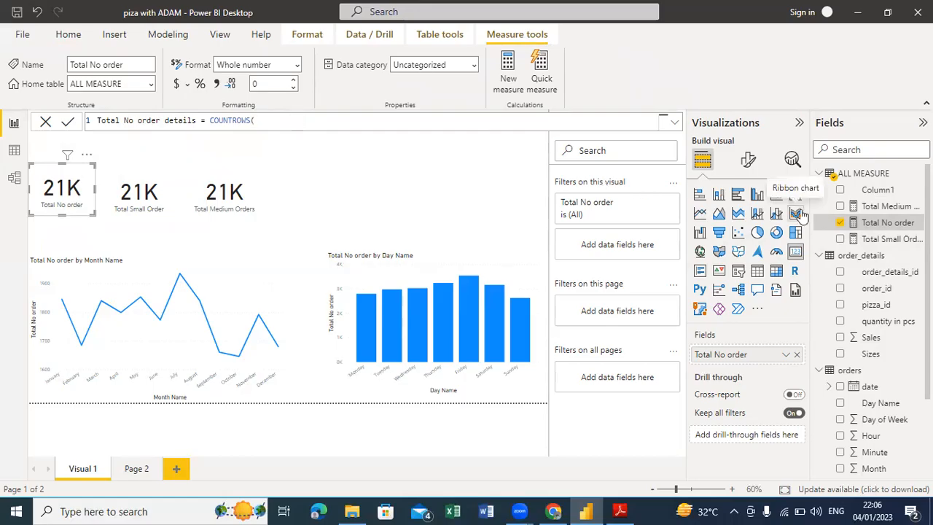
{"action": "type", "text": "orde"}
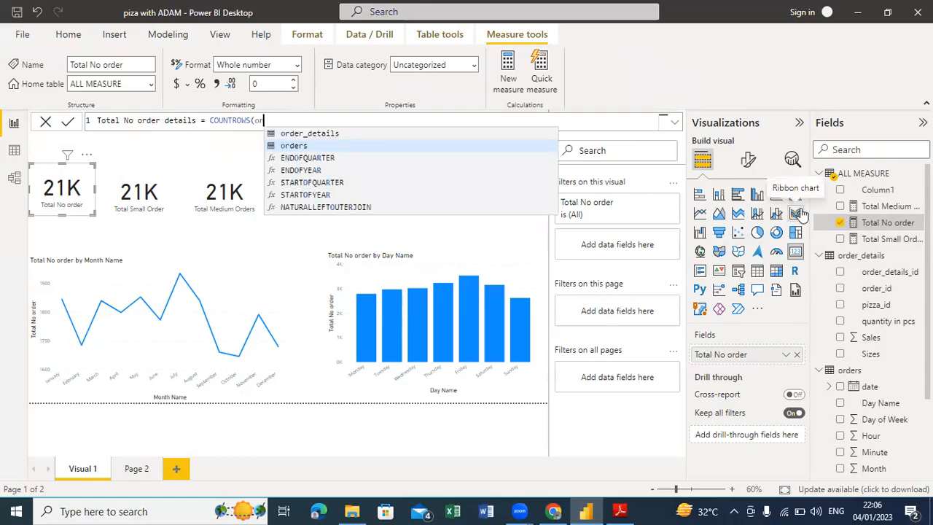
{"action": "left_click", "coordinate": [362, 134]}
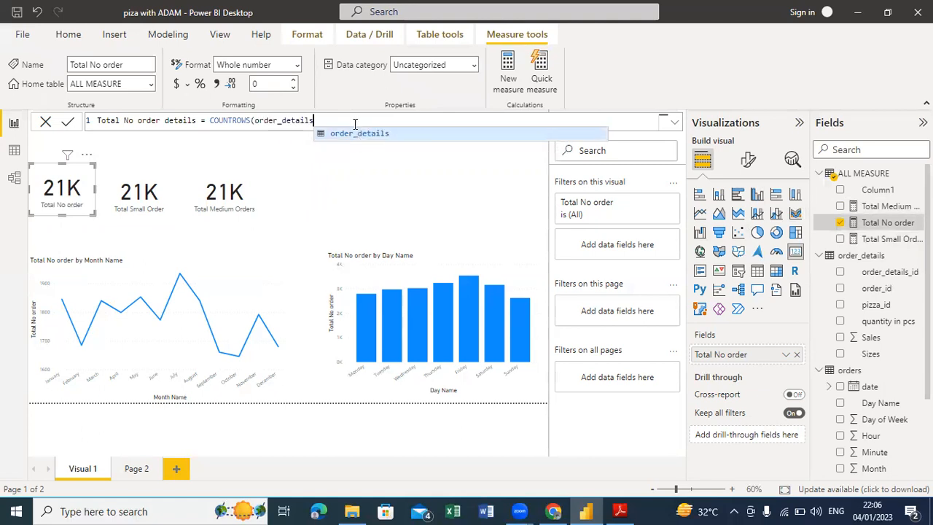
{"action": "type", "text": ")"}
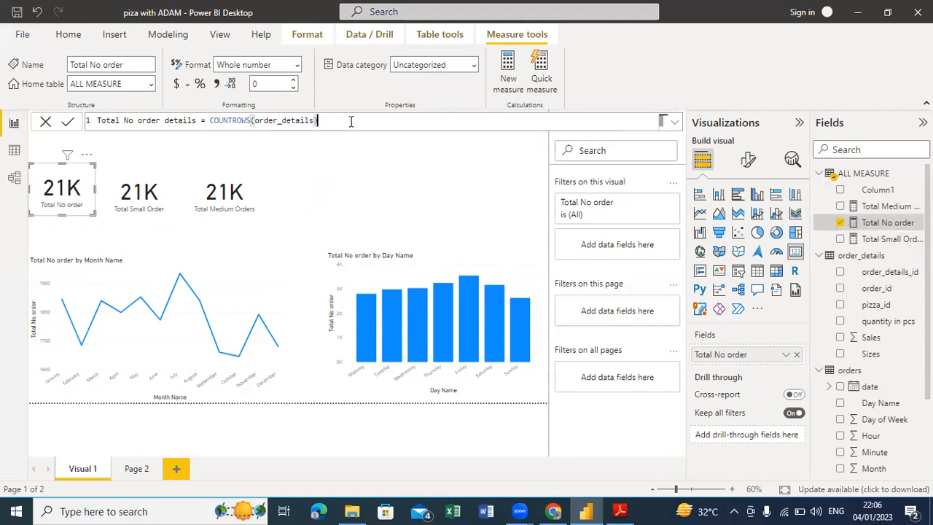
{"action": "left_click", "coordinate": [68, 122]}
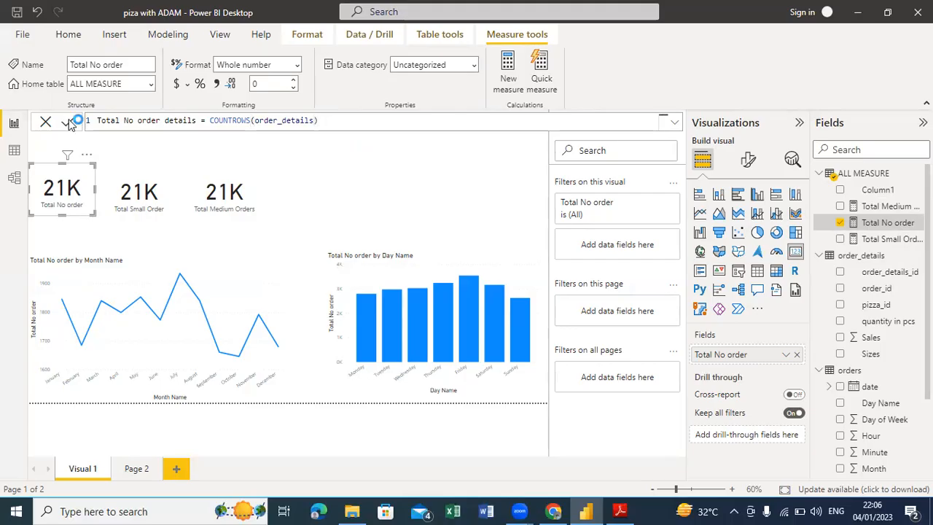
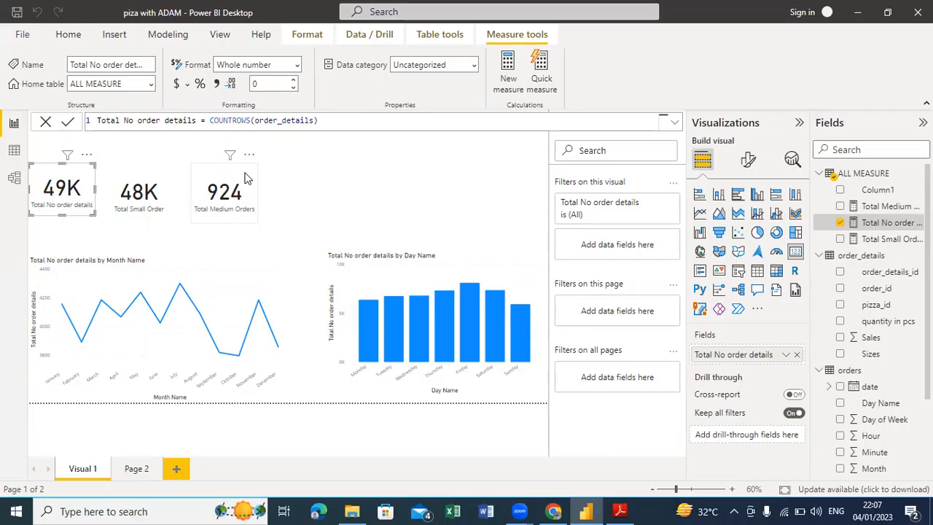
{"action": "left_click", "coordinate": [372, 188]}
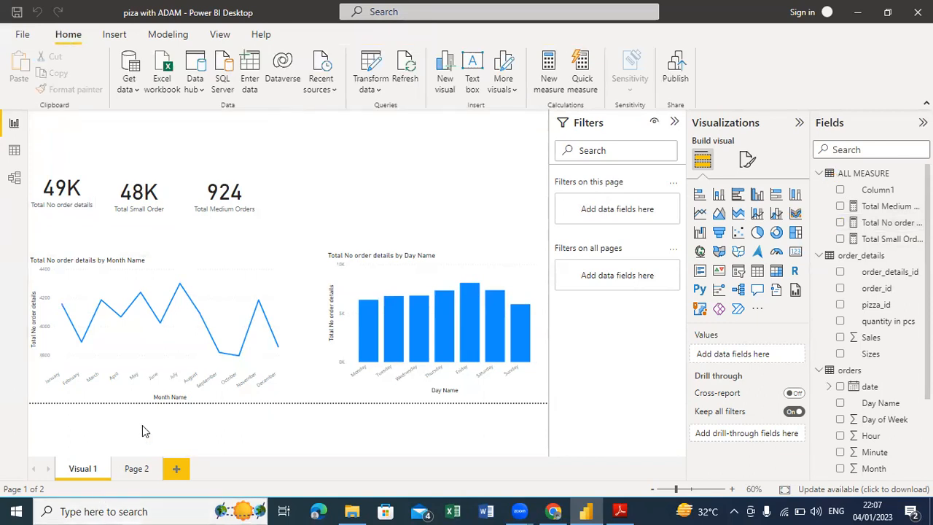
Step: Check which values the Sizes column of the order_details table contains, and return to the report page
{"action": "left_click", "coordinate": [15, 151]}
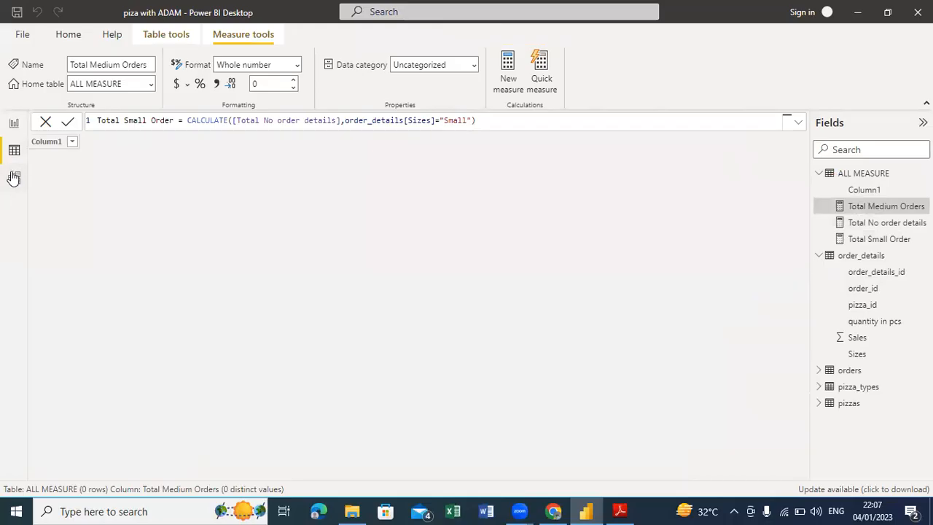
{"action": "left_click", "coordinate": [858, 256]}
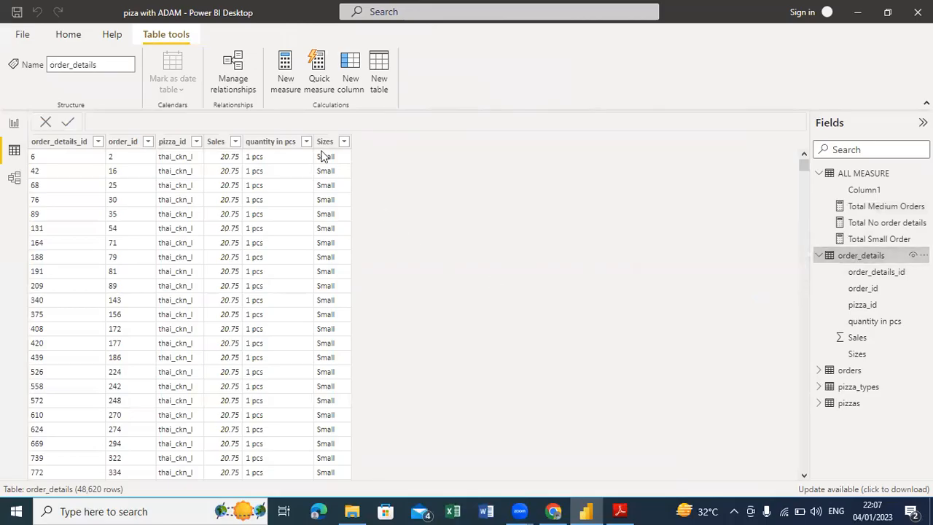
{"action": "left_click", "coordinate": [346, 142]}
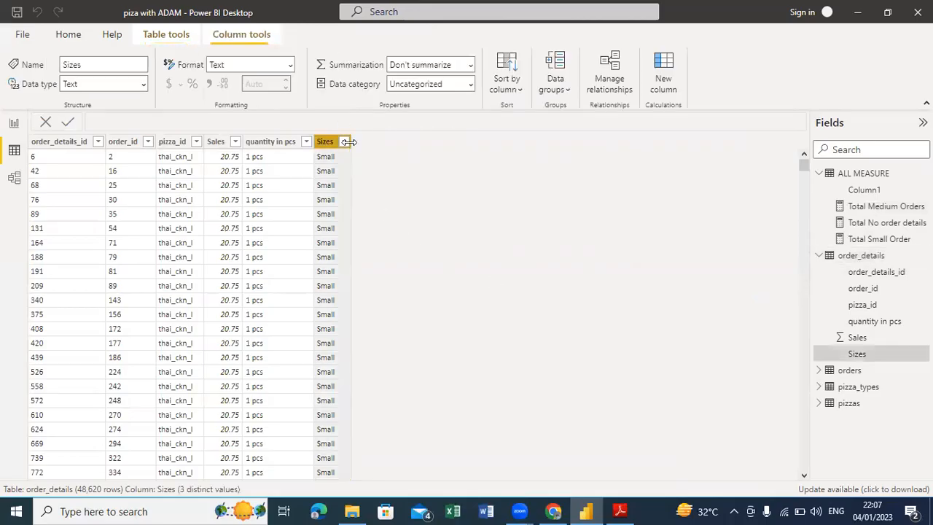
{"action": "left_click", "coordinate": [344, 144]}
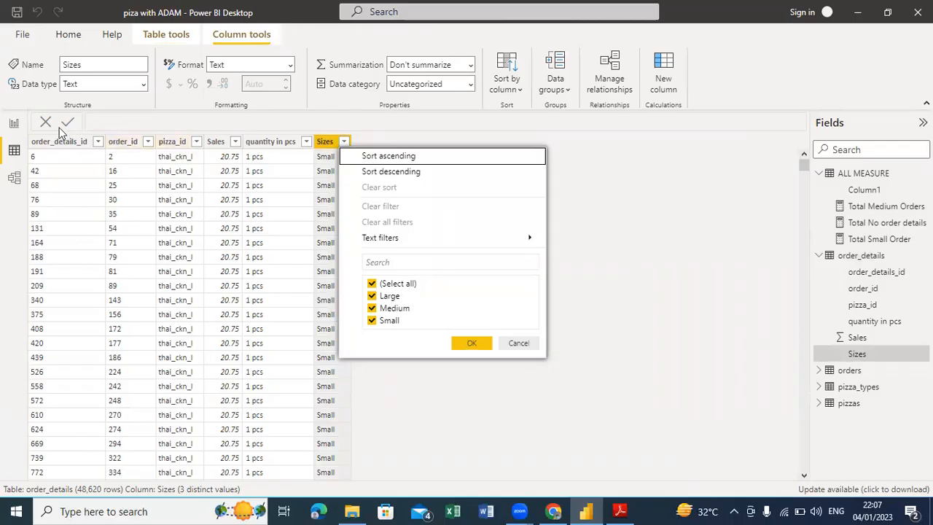
{"action": "left_click", "coordinate": [16, 125]}
{"action": "left_click", "coordinate": [16, 126]}
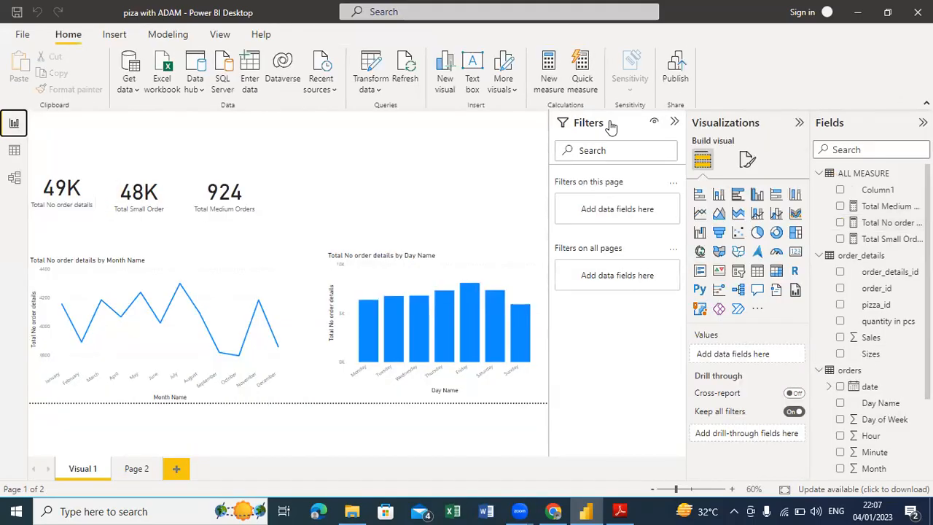
Step: Create a measure named All Large Orders in the ALL MEASURE table and start its formula with CALCULATE
{"action": "left_click", "coordinate": [878, 177]}
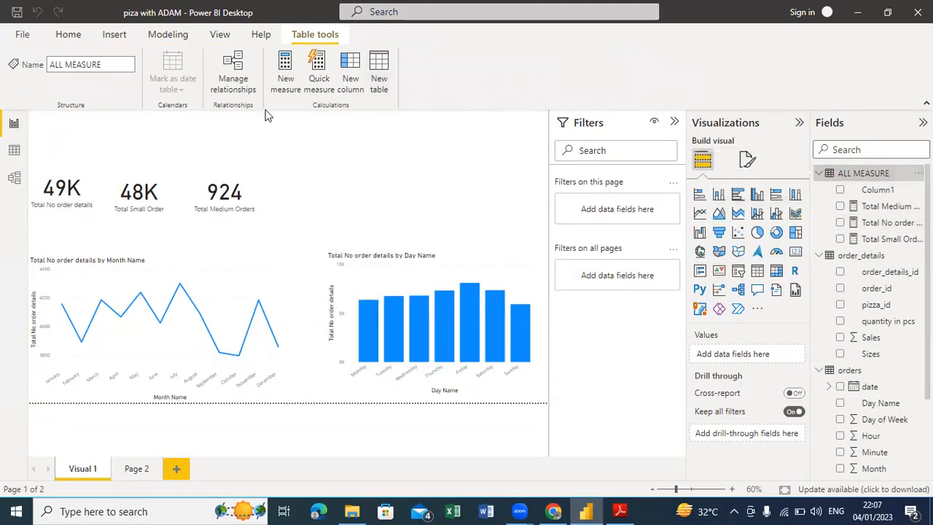
{"action": "left_click", "coordinate": [284, 82]}
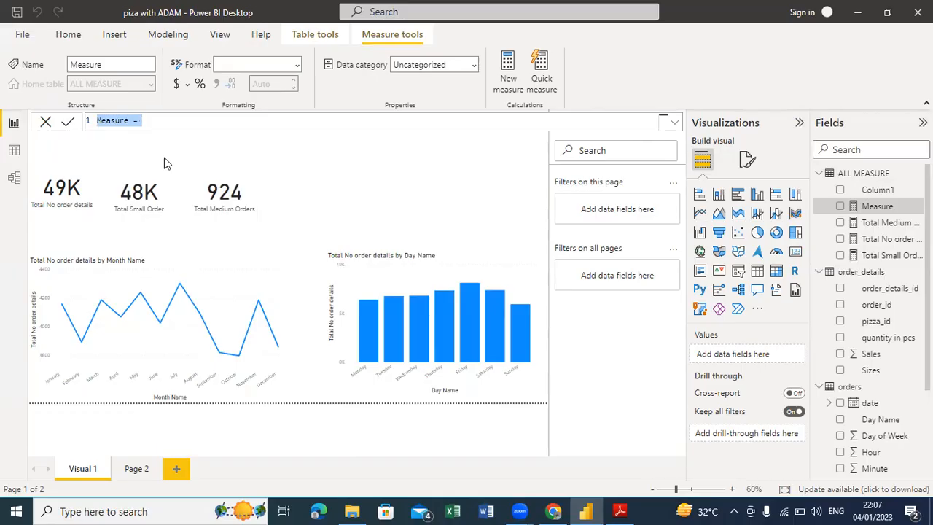
{"action": "type", "text": "All La"}
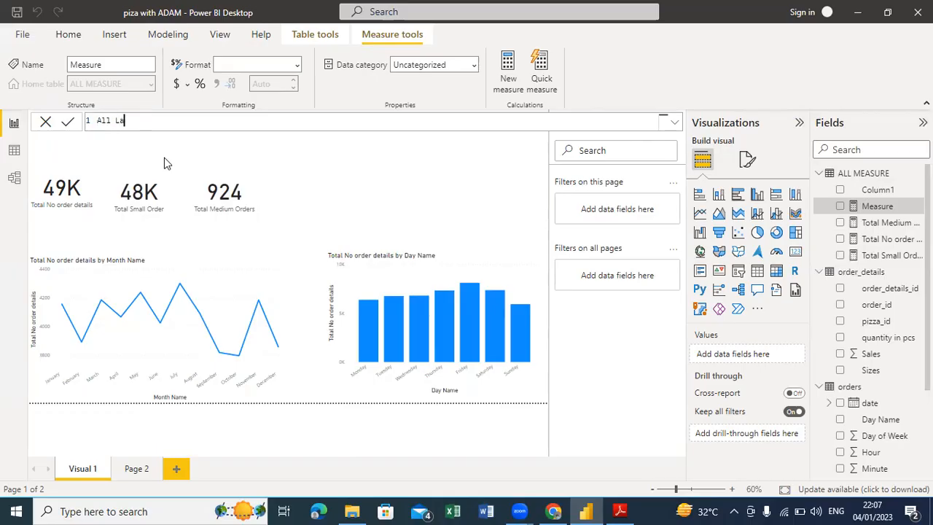
{"action": "type", "text": "rge Orders ="}
{"action": "type", "text": "Calcu"}
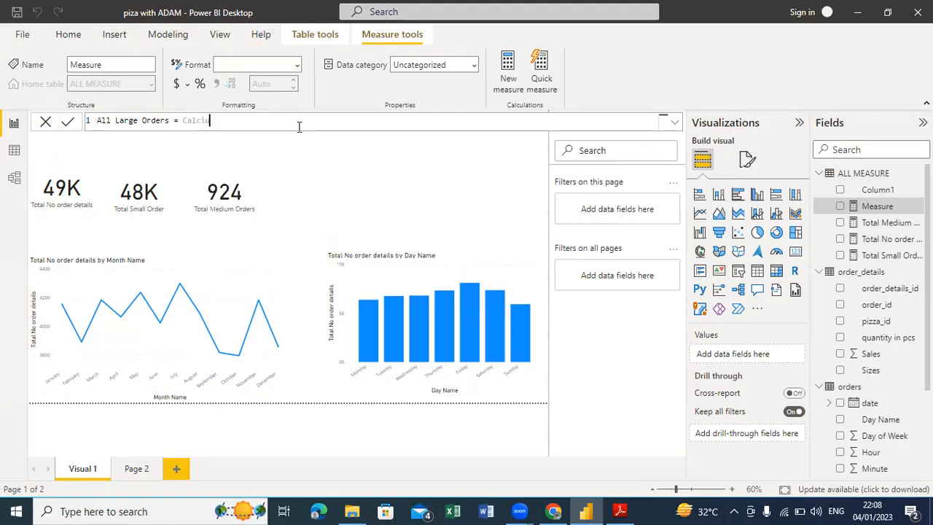
{"action": "type", "text": "u"}
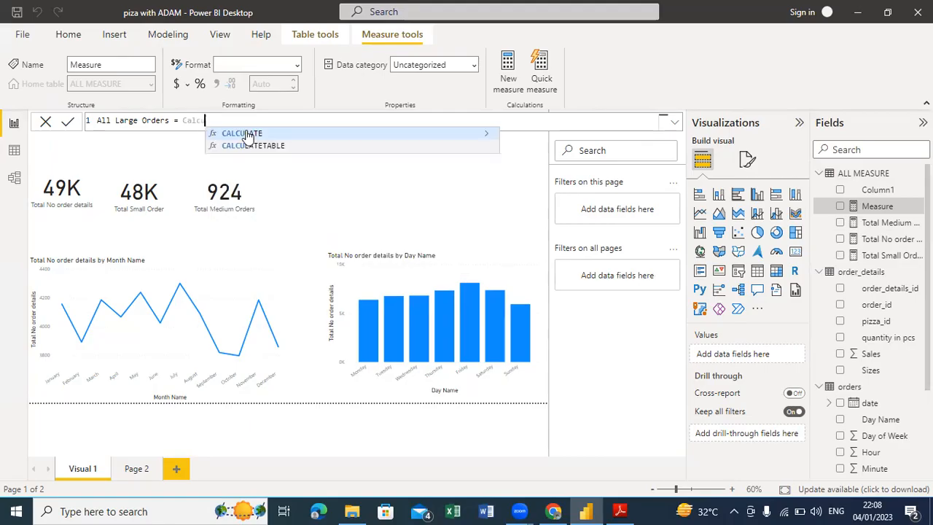
{"action": "left_click", "coordinate": [248, 134]}
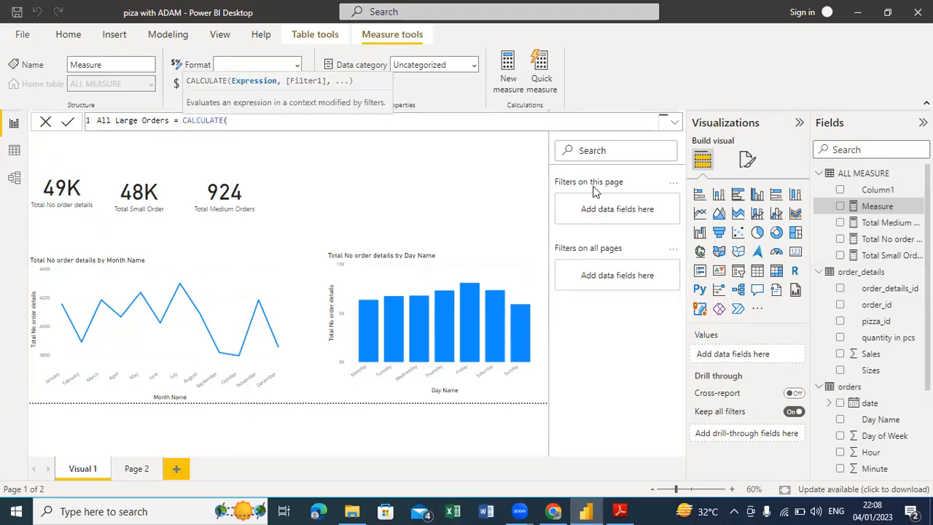
Step: Complete the CALCULATE arguments as [Total No order details],order_details[Sizes]="Large" and commit the formula
{"action": "type", "text": "tot"}
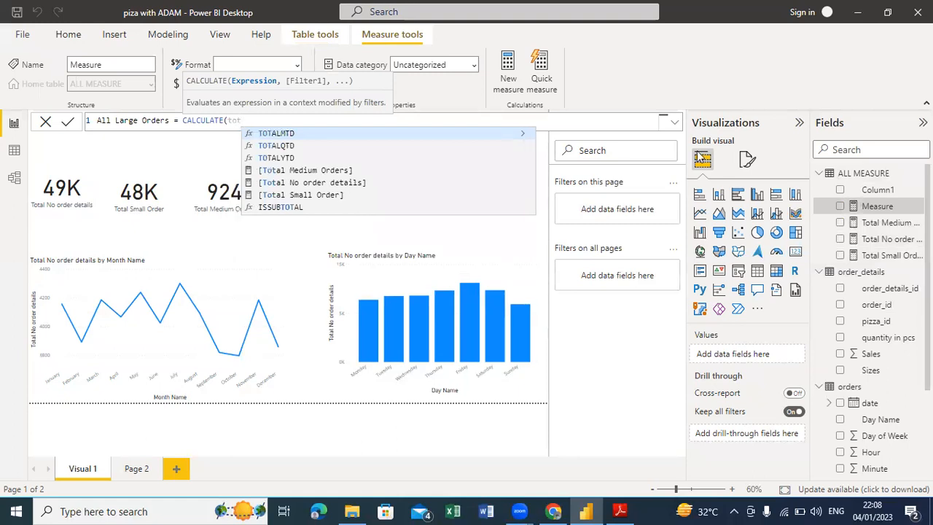
{"action": "left_click", "coordinate": [319, 182]}
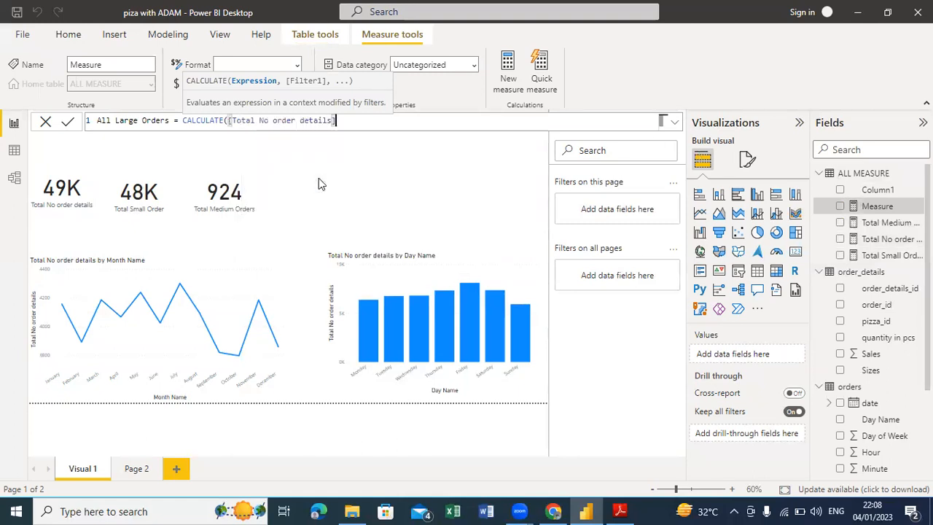
{"action": "type", "text": ","}
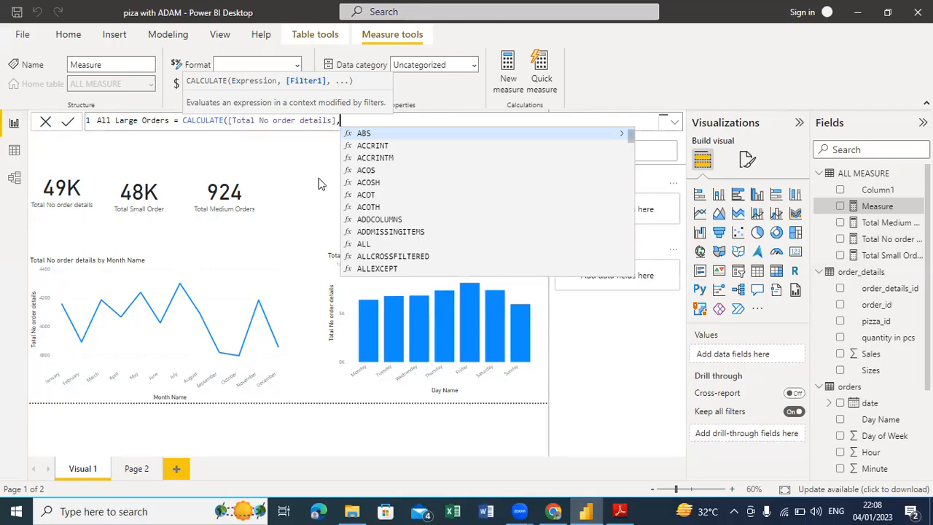
{"action": "type", "text": "sizes"}
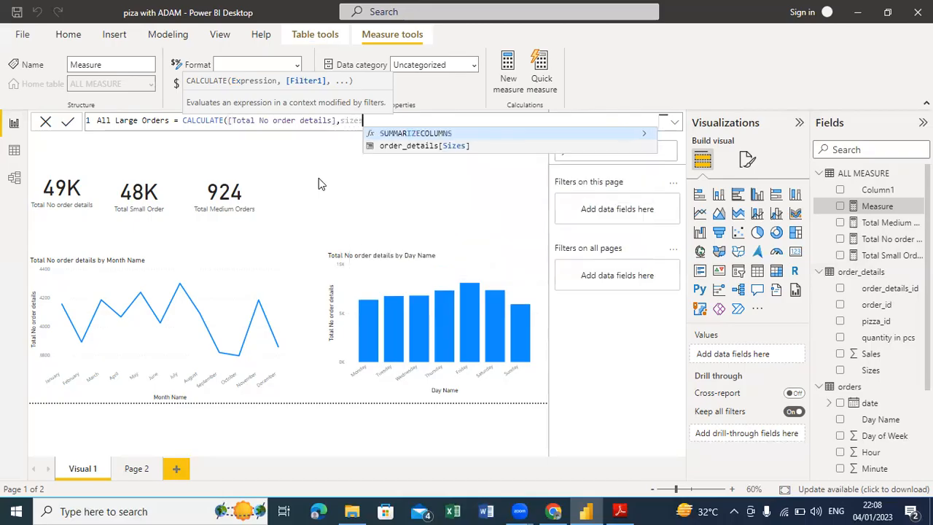
{"action": "left_click", "coordinate": [454, 149]}
{"action": "type", "text": "="}
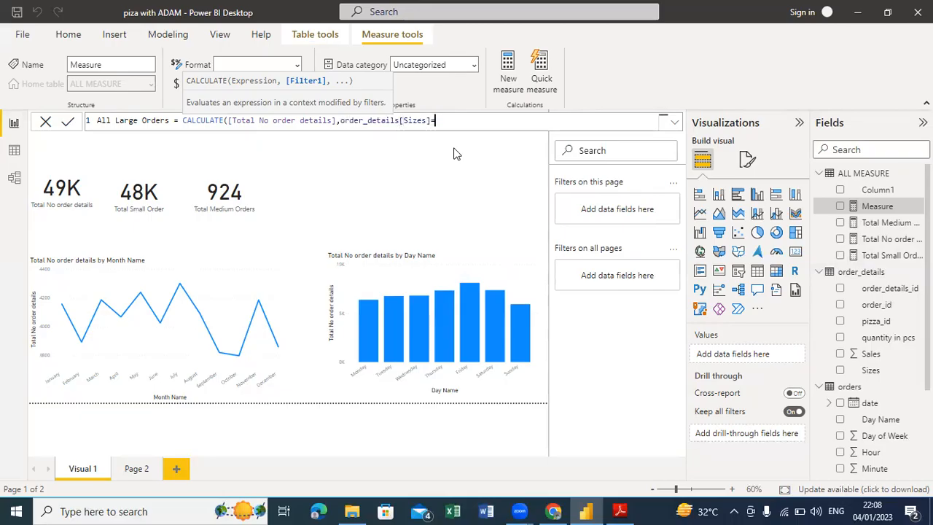
{"action": "type", "text": "\"Large"}
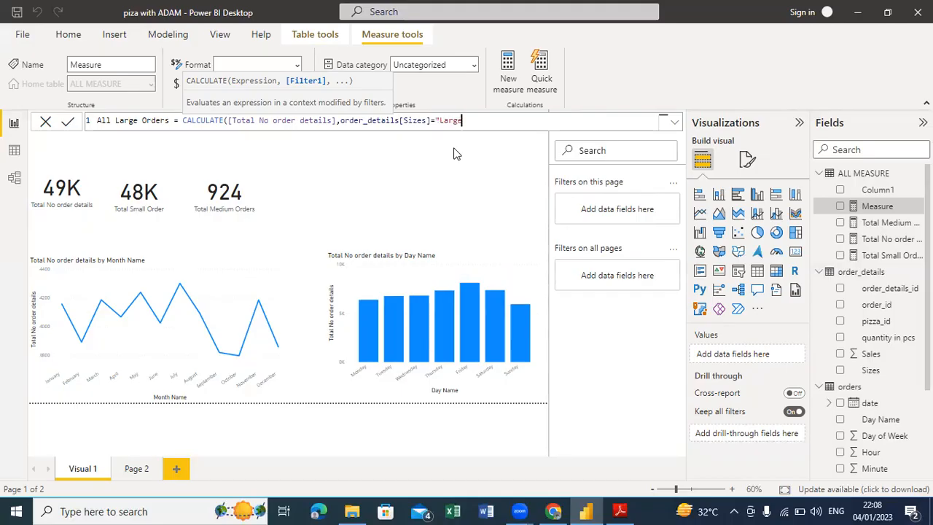
{"action": "type", "text": "\")"}
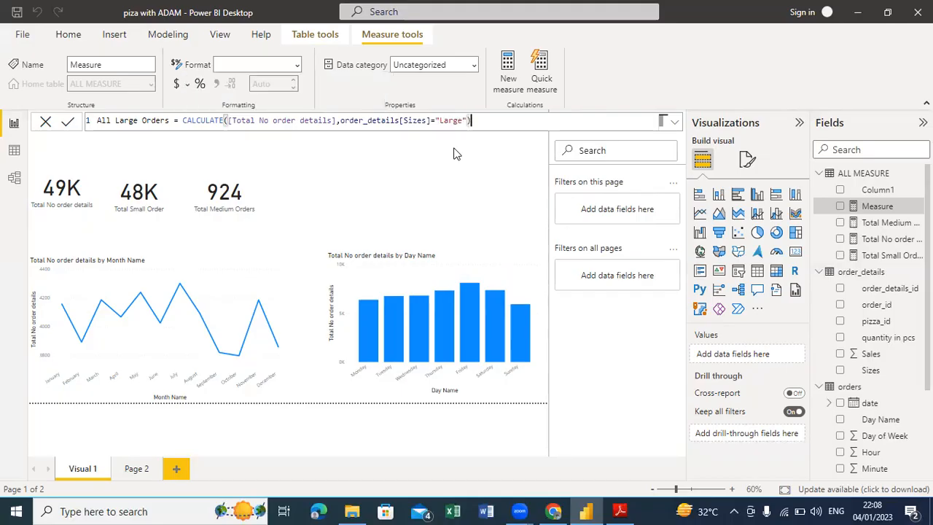
{"action": "left_click", "coordinate": [67, 123]}
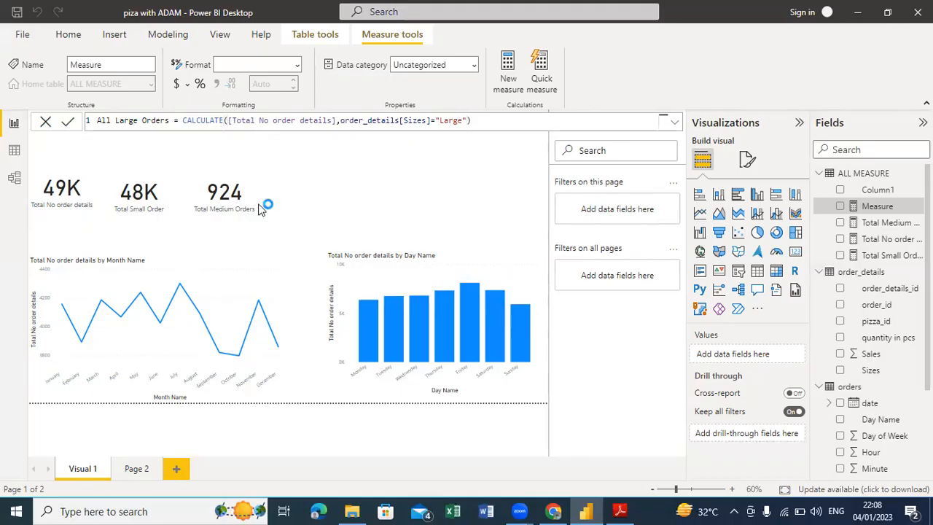
Step: Add a new card visual beside the Total Medium Orders card
{"action": "left_click", "coordinate": [312, 198]}
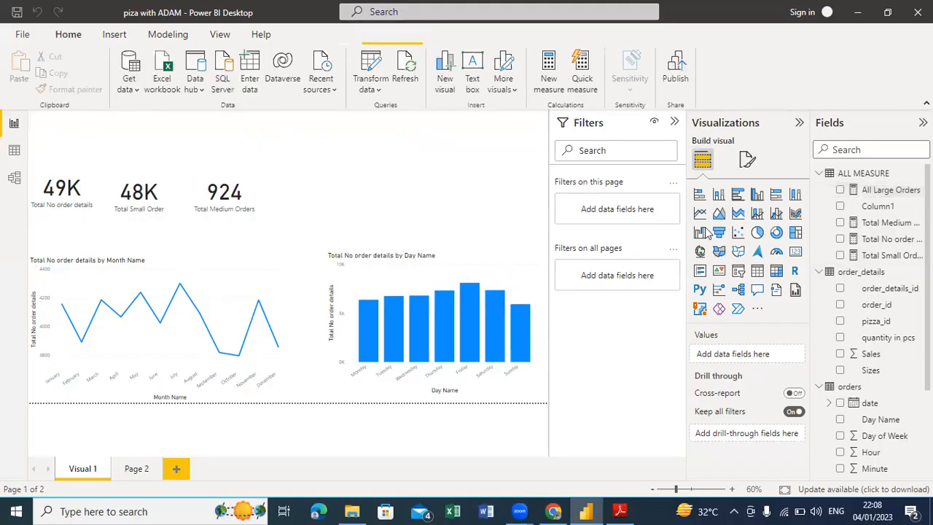
{"action": "left_click", "coordinate": [795, 251]}
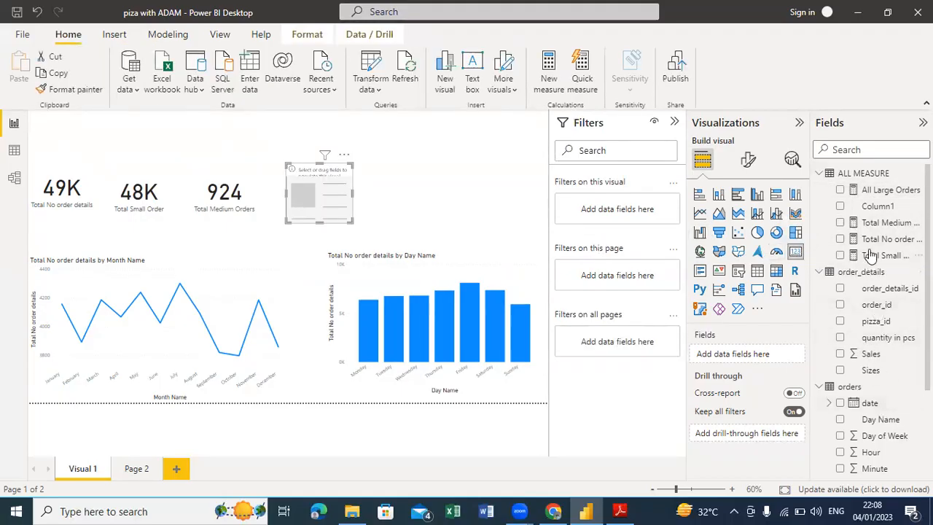
Step: Add the All Large Orders measure to the empty card and shrink the card from its upper and lower corners
{"action": "left_click", "coordinate": [840, 191]}
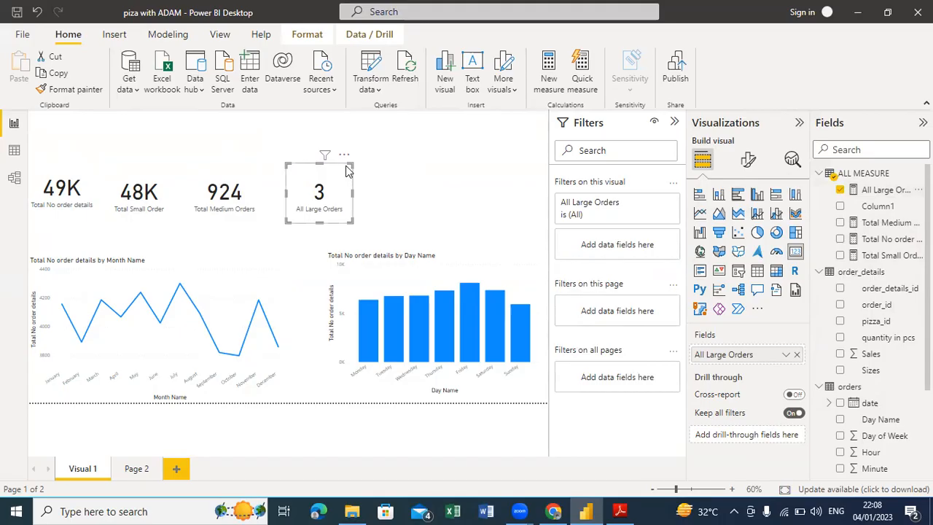
{"action": "left_click_drag", "start_coordinate": [350, 161], "coordinate": [343, 178]}
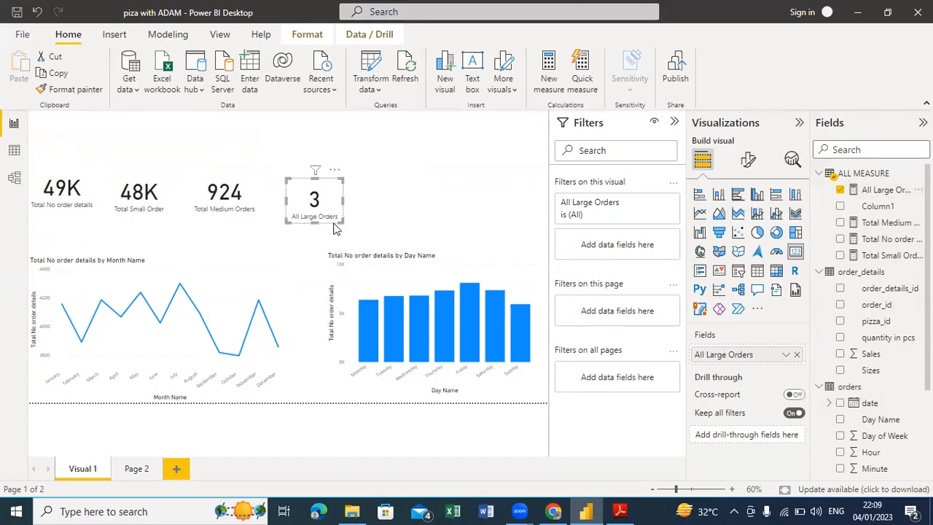
{"action": "left_click_drag", "start_coordinate": [339, 223], "coordinate": [337, 217]}
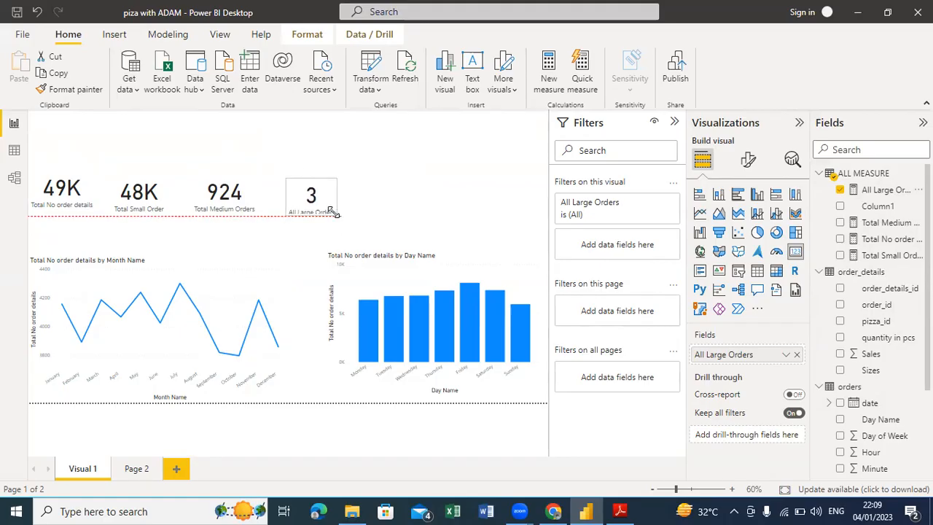
Step: Format the Total No order details card's callout value with font size 44, bold and blue
{"action": "left_click", "coordinate": [79, 179]}
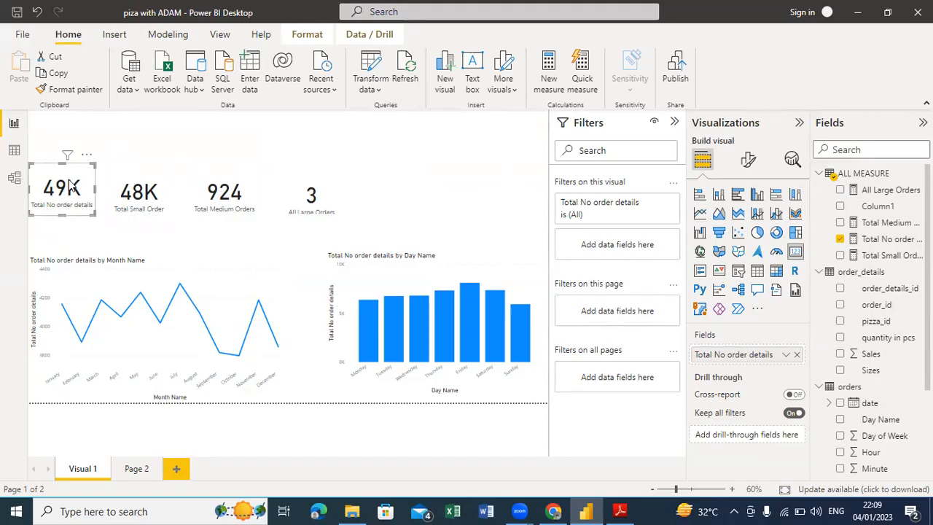
{"action": "left_click", "coordinate": [747, 160]}
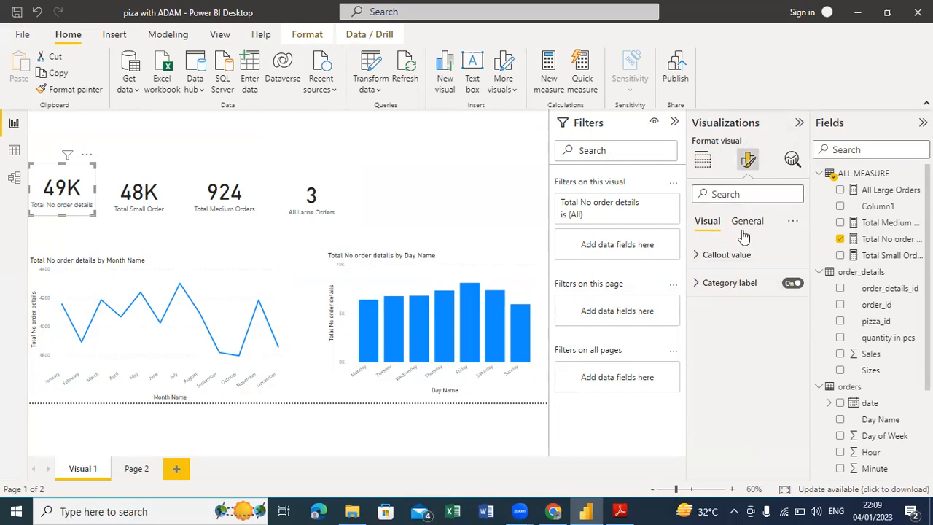
{"action": "left_click", "coordinate": [700, 255]}
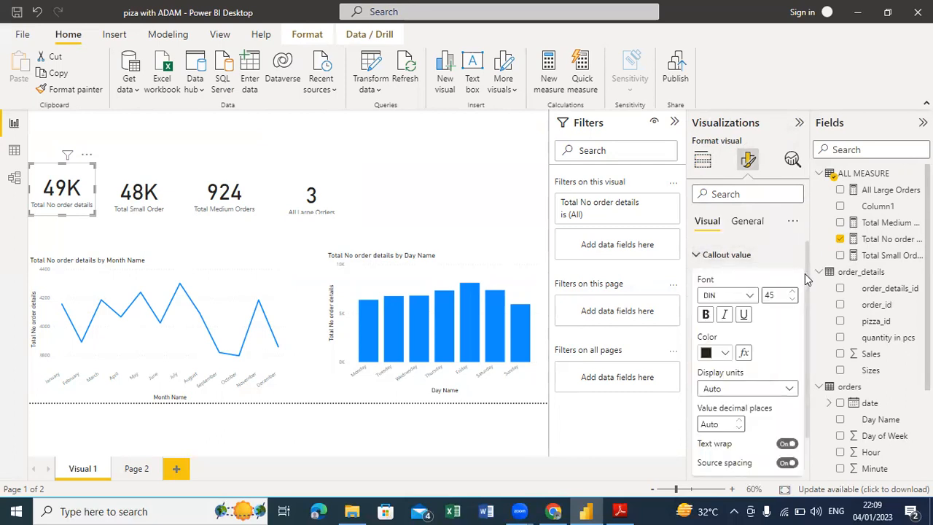
{"action": "scroll", "coordinate": [805, 273], "scroll_direction": "down", "scroll_amount": 1}
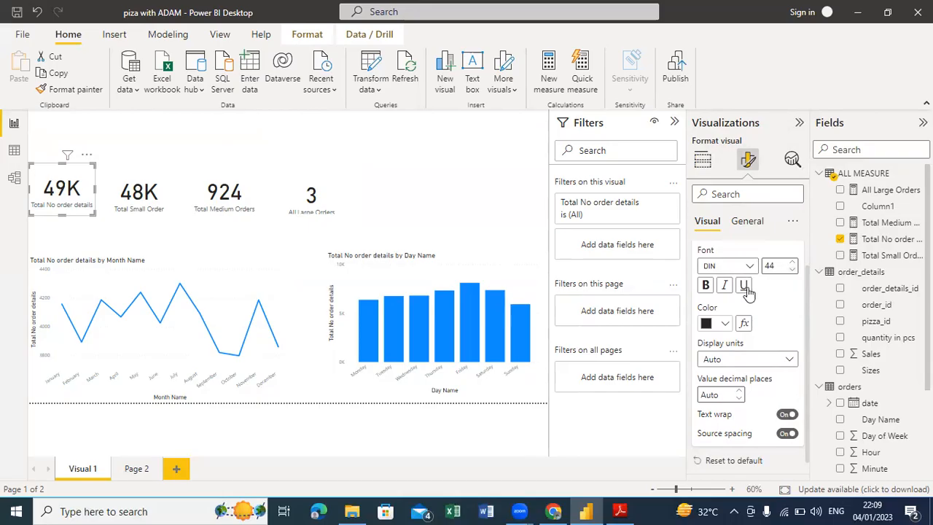
{"action": "left_click", "coordinate": [707, 286]}
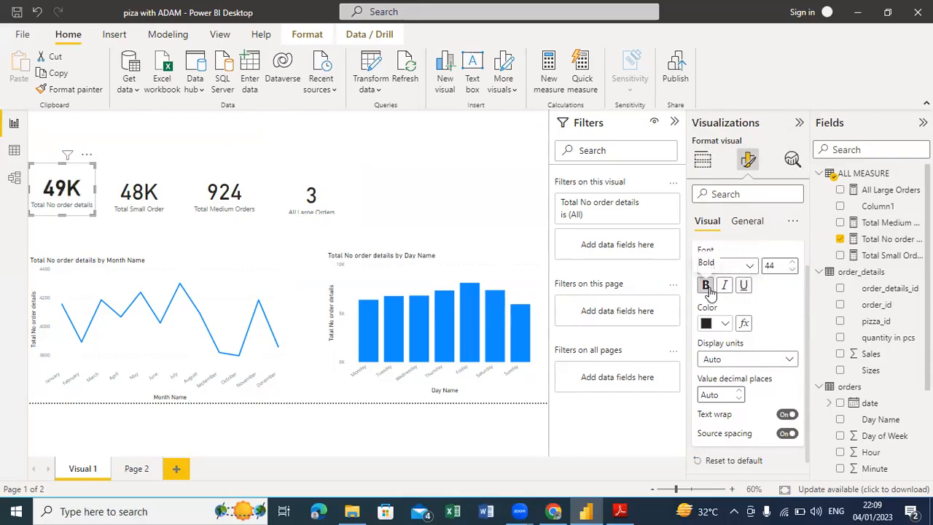
{"action": "left_click", "coordinate": [725, 325]}
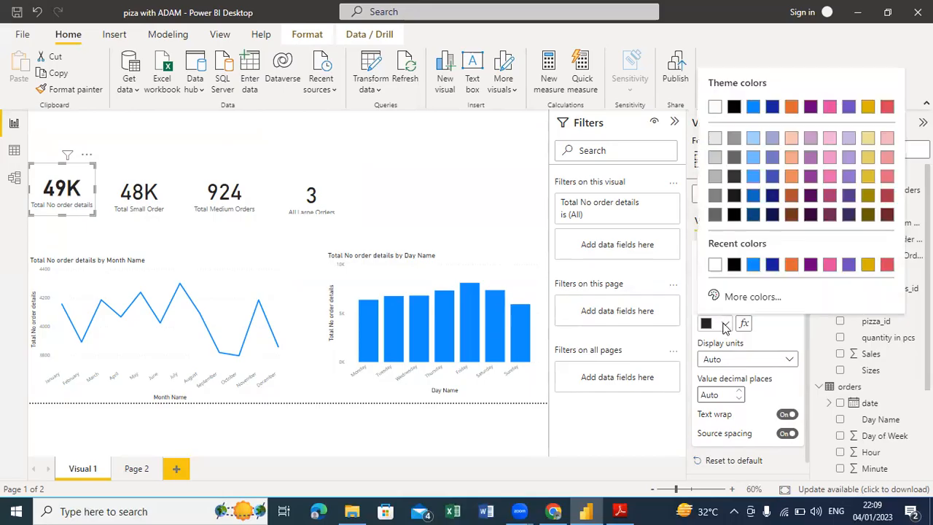
{"action": "left_click", "coordinate": [757, 269]}
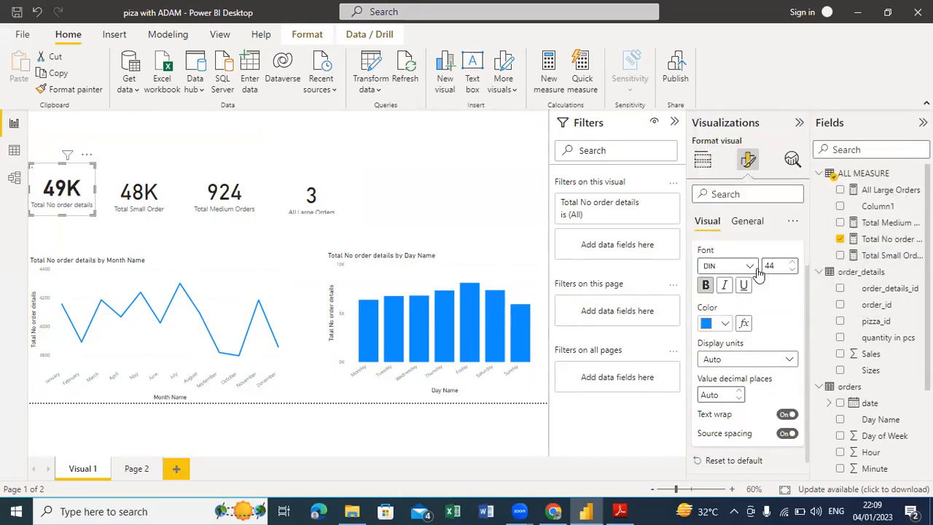
Step: Set the callout value's display units to None with 0 decimal places
{"action": "left_click", "coordinate": [788, 354]}
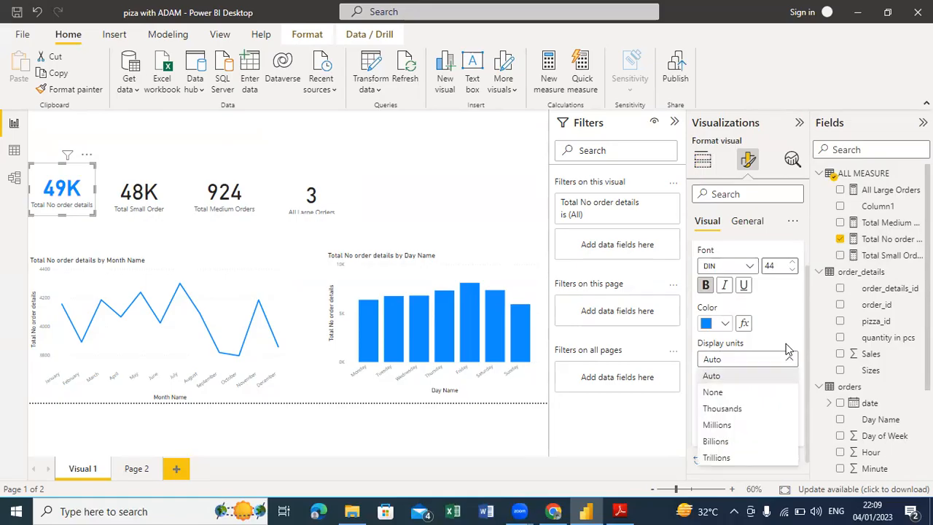
{"action": "left_click", "coordinate": [738, 394]}
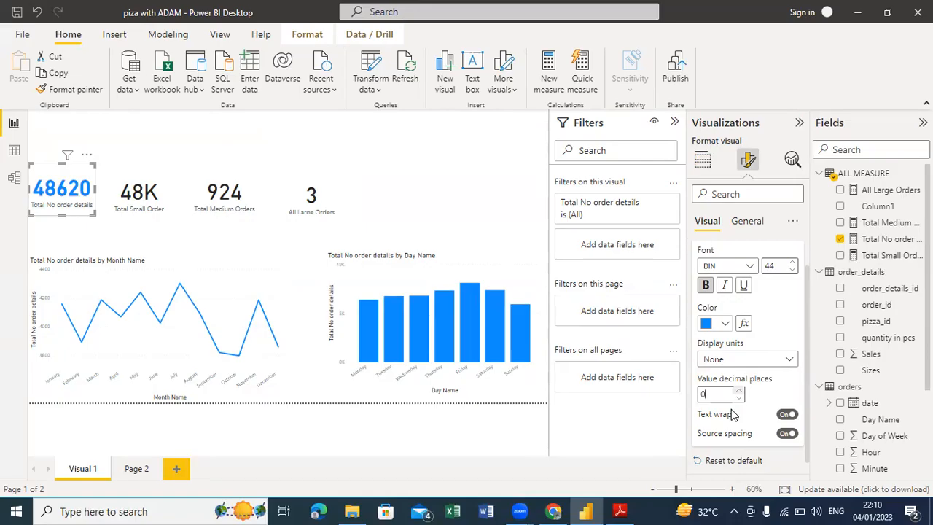
{"action": "key", "text": "BackSpace"}
{"action": "type", "text": "2"}
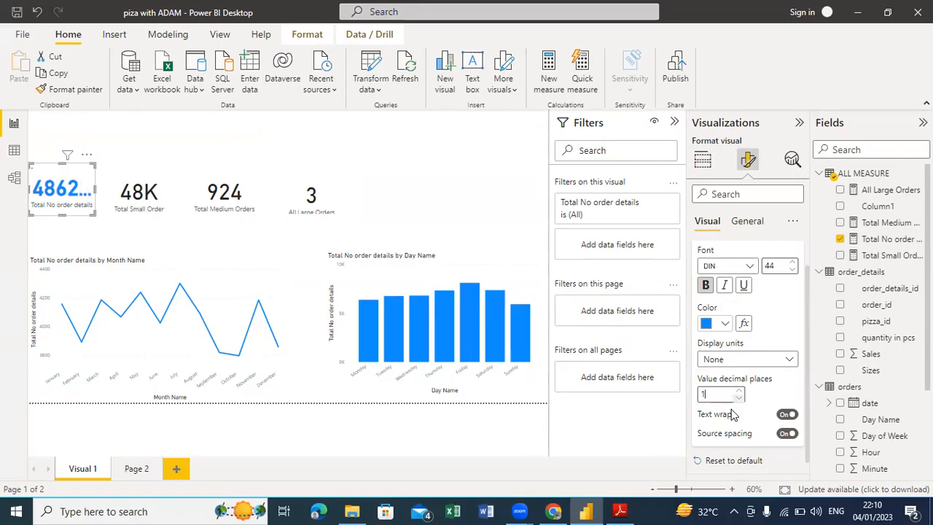
{"action": "key", "text": "BackSpace"}
{"action": "type", "text": "0"}
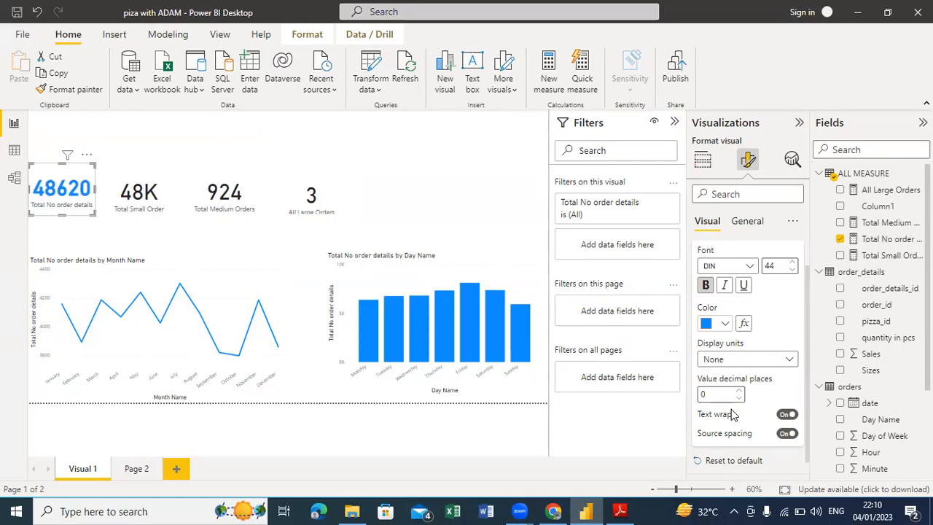
Step: Apply a thousands separator to the Total No order details measure
{"action": "scroll", "coordinate": [732, 414], "scroll_direction": "down", "scroll_amount": 1}
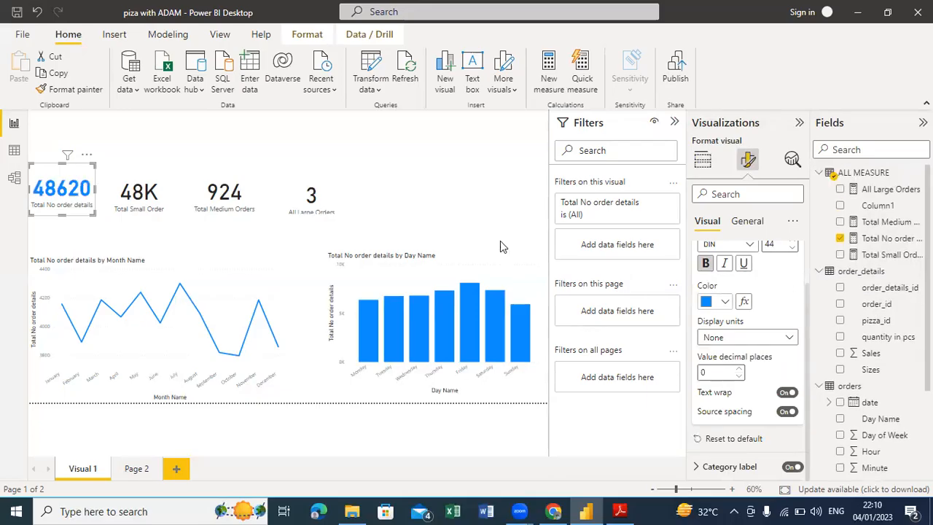
{"action": "left_click", "coordinate": [885, 240]}
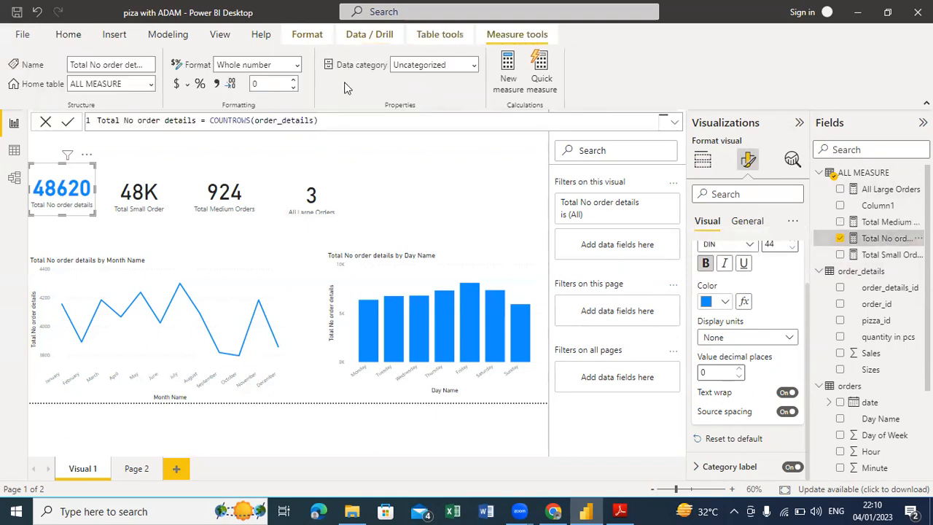
{"action": "left_click", "coordinate": [220, 85]}
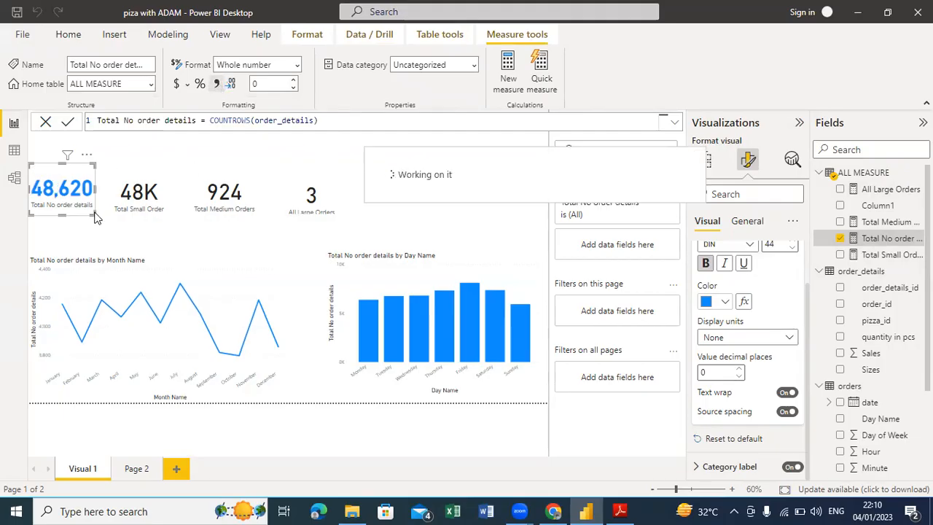
Step: Enlarge the Total No order details card and shift the Total Small Order card sideways so they do not overlap
{"action": "left_click_drag", "start_coordinate": [93, 211], "coordinate": [116, 219]}
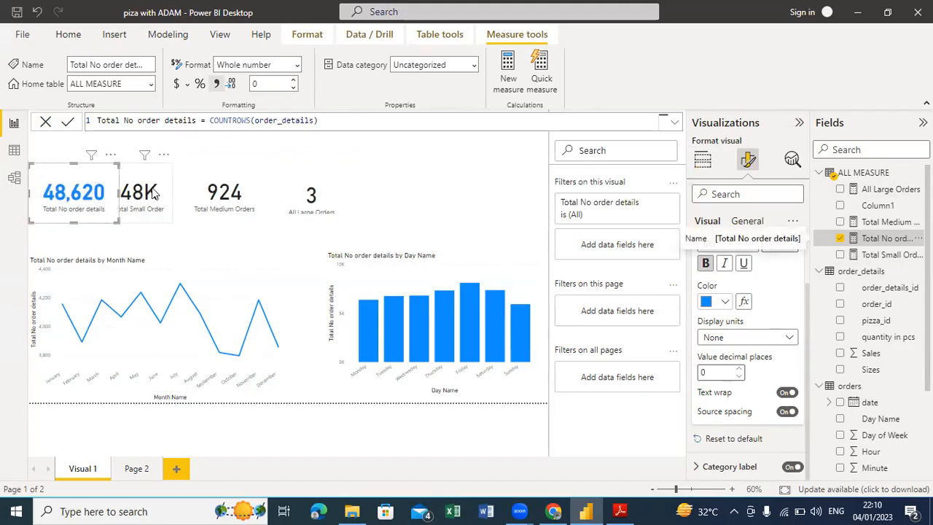
{"action": "left_click_drag", "start_coordinate": [167, 156], "coordinate": [184, 163]}
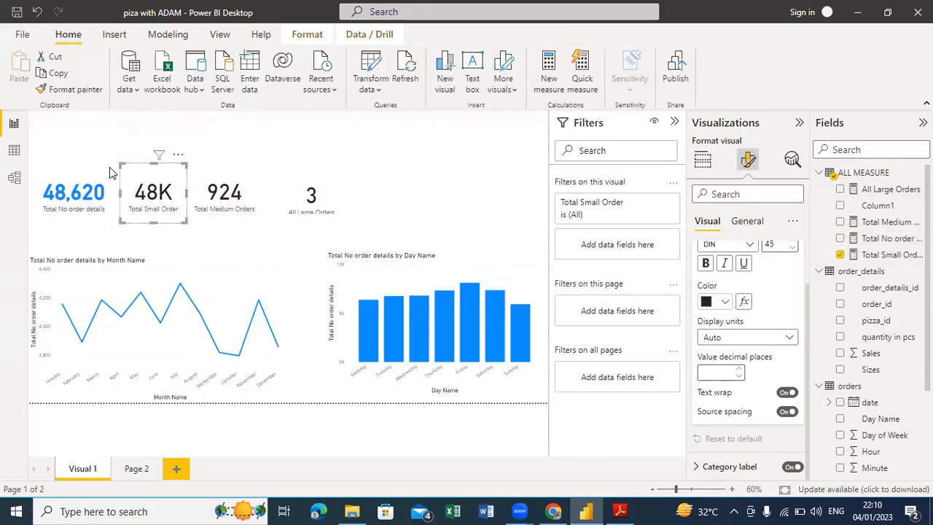
Step: Format the Total No order details card's category label with font size 13, bold and orange
{"action": "left_click", "coordinate": [111, 168]}
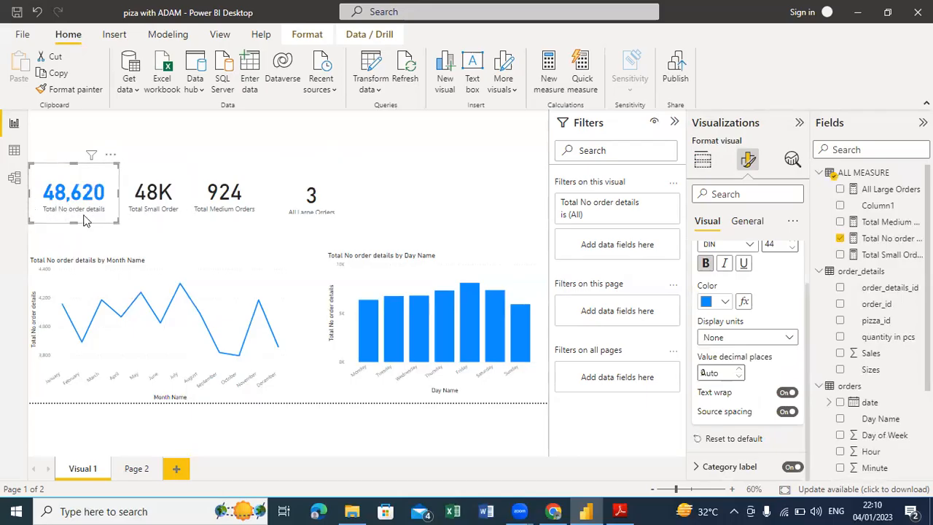
{"action": "type", "text": "0"}
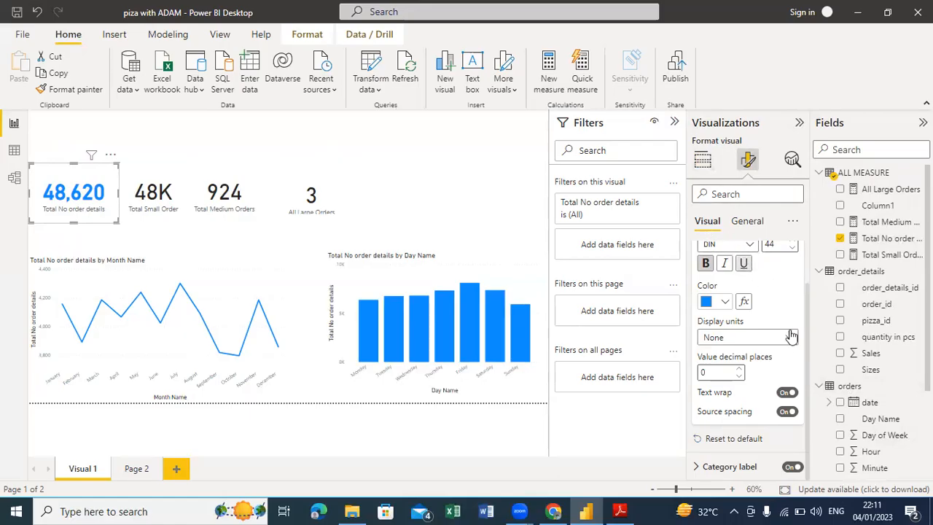
{"action": "left_click_drag", "start_coordinate": [807, 300], "coordinate": [811, 253]}
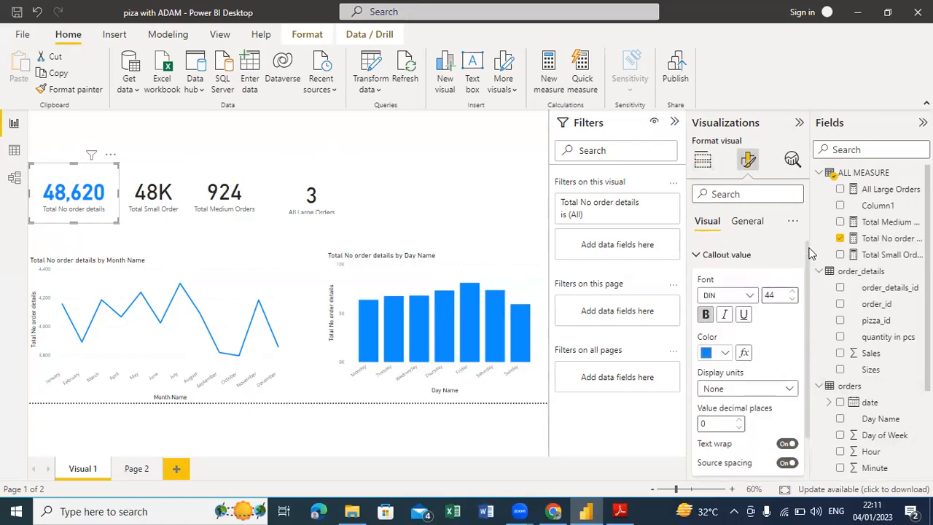
{"action": "left_click", "coordinate": [698, 256]}
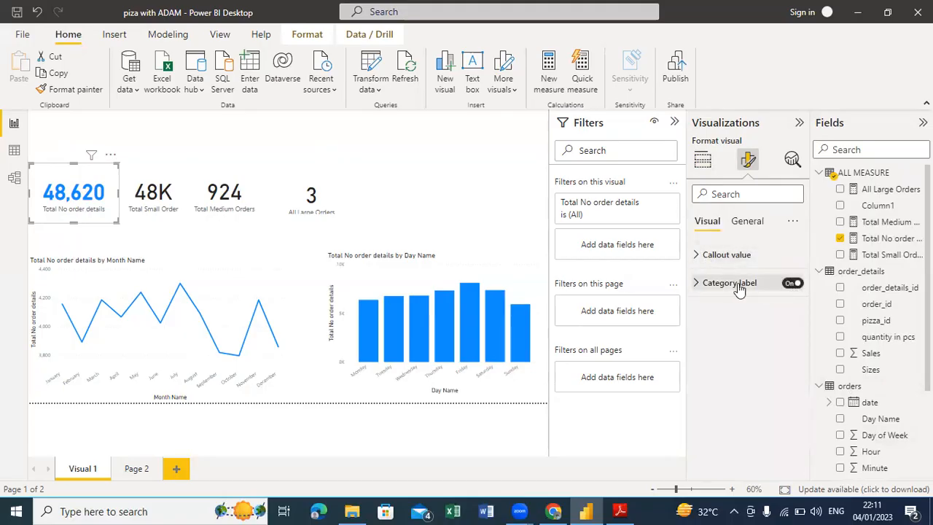
{"action": "left_click", "coordinate": [698, 284]}
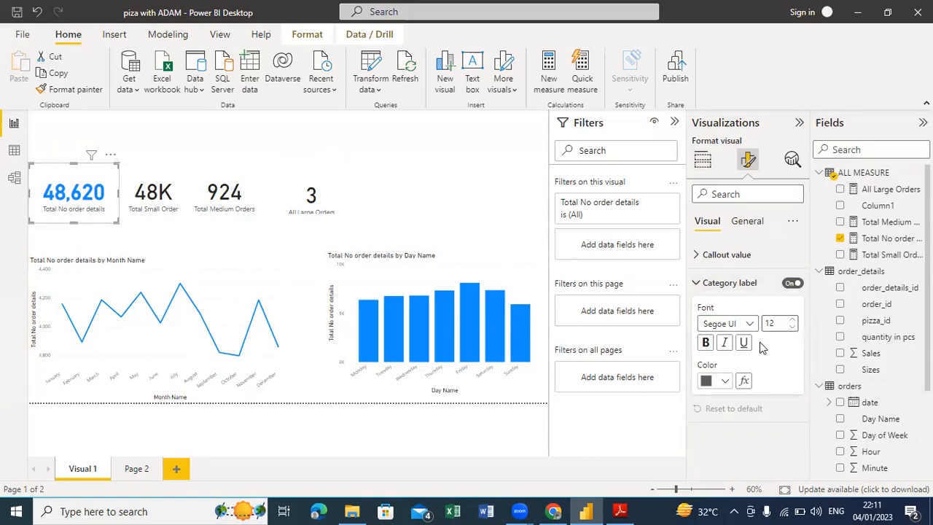
{"action": "left_click", "coordinate": [793, 321]}
{"action": "left_click", "coordinate": [705, 348]}
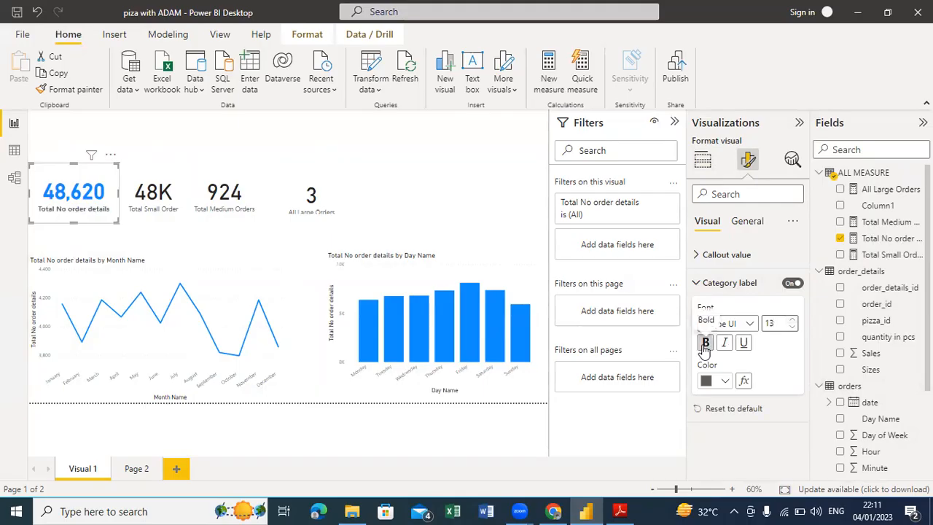
{"action": "left_click", "coordinate": [718, 380]}
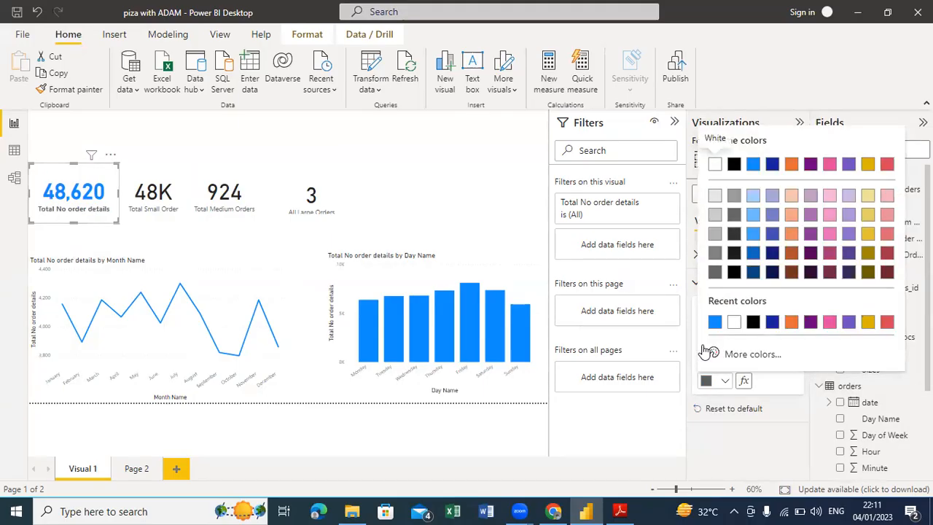
{"action": "left_click", "coordinate": [792, 325]}
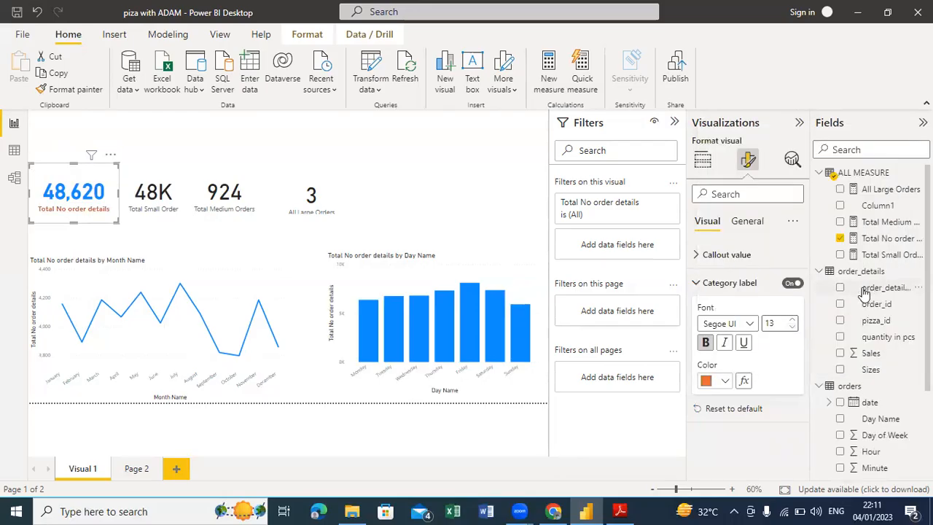
Step: Turn off the card's category label and enable a title reading "TOTAL ORDER DETAILS" instead
{"action": "left_click", "coordinate": [793, 283]}
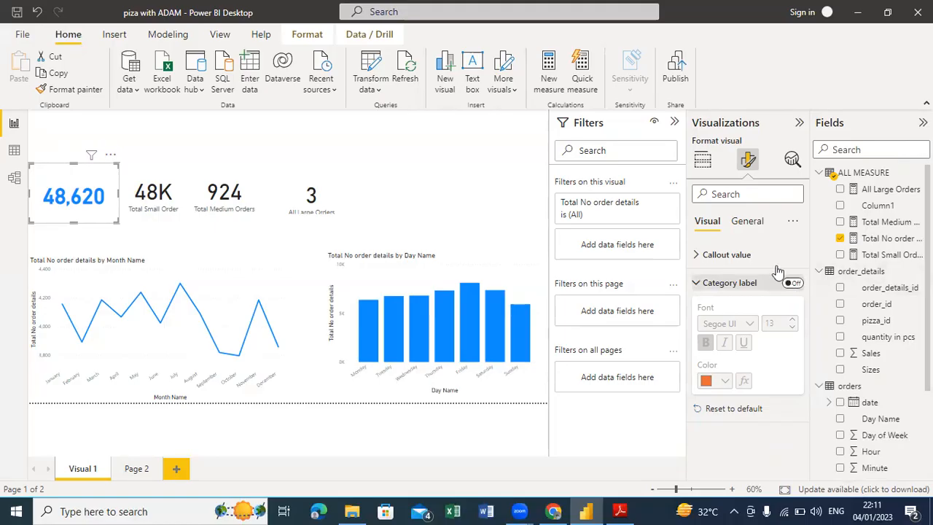
{"action": "left_click", "coordinate": [746, 223]}
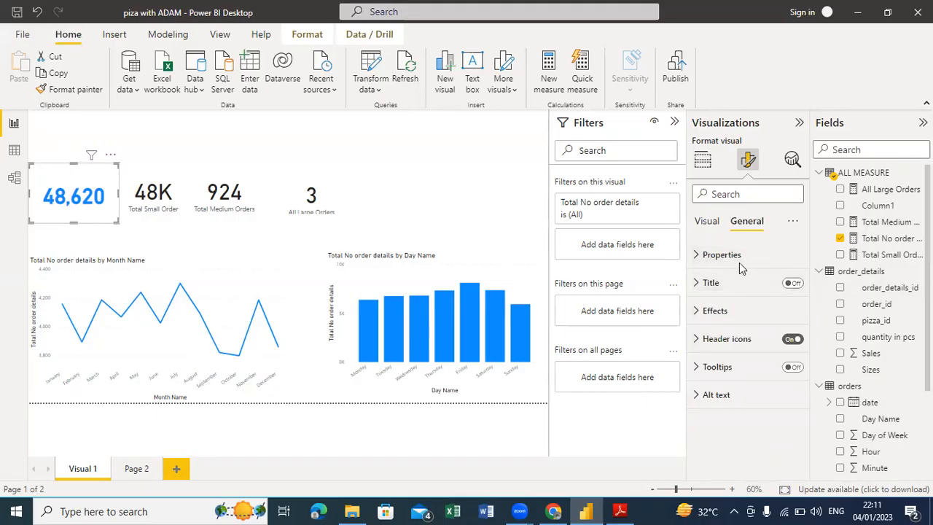
{"action": "left_click", "coordinate": [795, 284]}
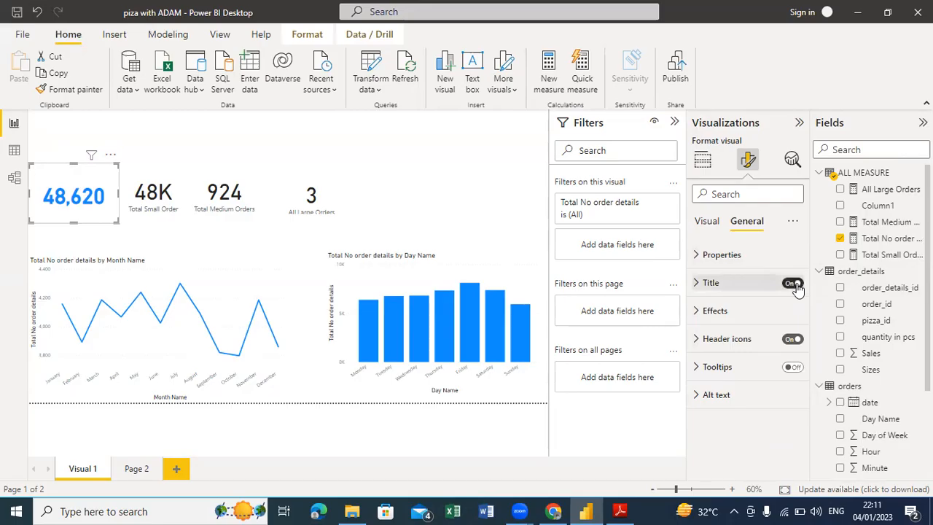
{"action": "left_click", "coordinate": [698, 284]}
{"action": "left_click", "coordinate": [721, 324]}
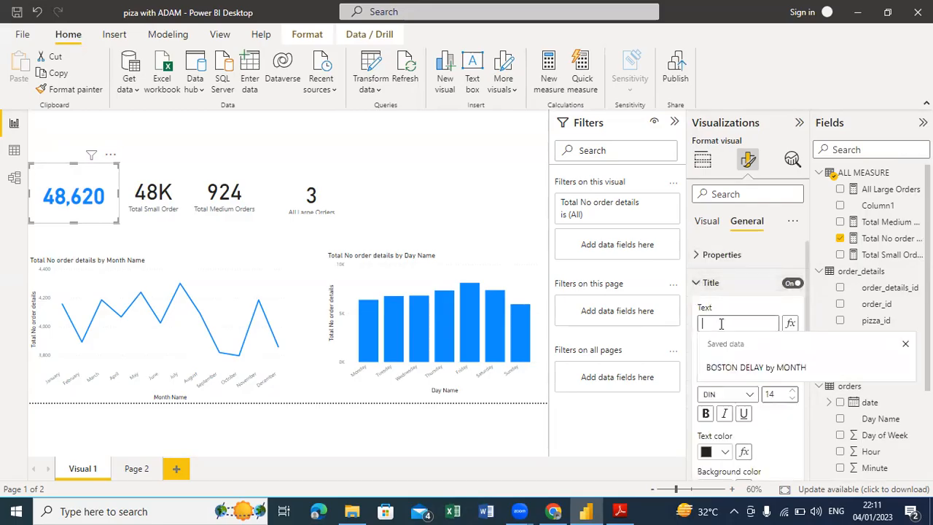
{"action": "type", "text": "to"}
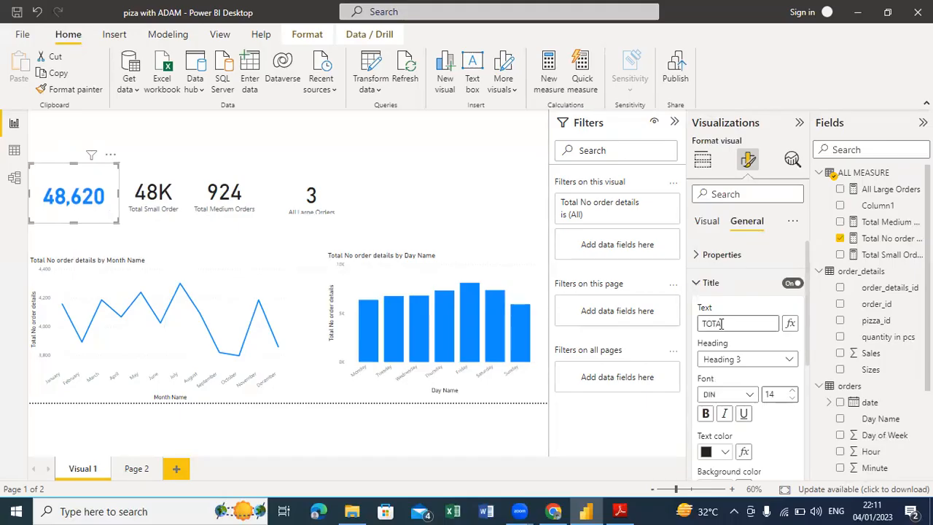
{"action": "type", "text": "TOTAL OR"}
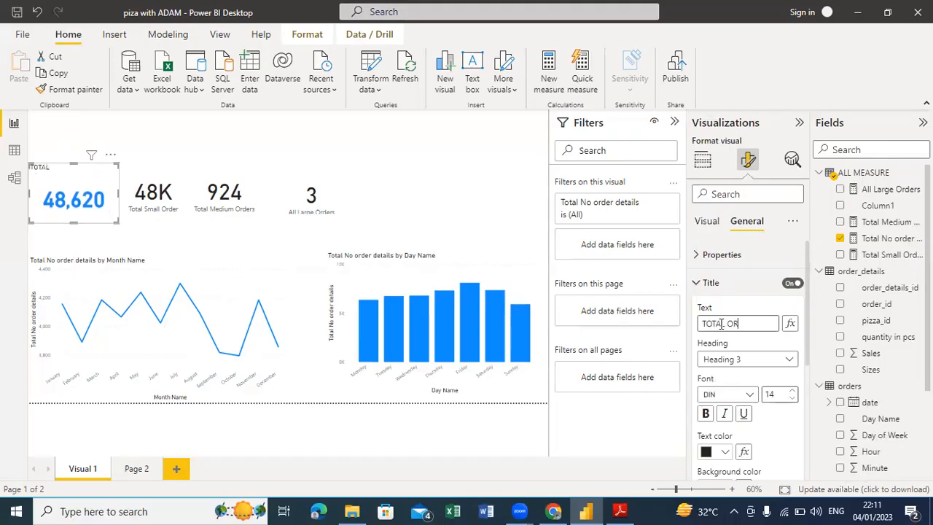
{"action": "type", "text": "DER DETAILS"}
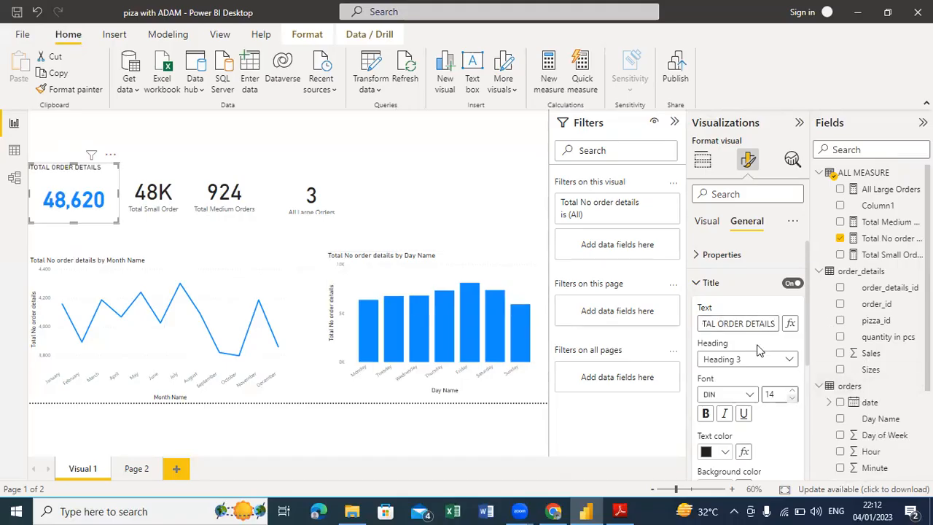
Step: Set the font size of the card's title to 15
{"action": "key", "text": "Tab"}
{"action": "key", "text": "Tab"}
{"action": "key", "text": "Tab"}
{"action": "key", "text": "Tab"}
{"action": "key", "text": "Up"}
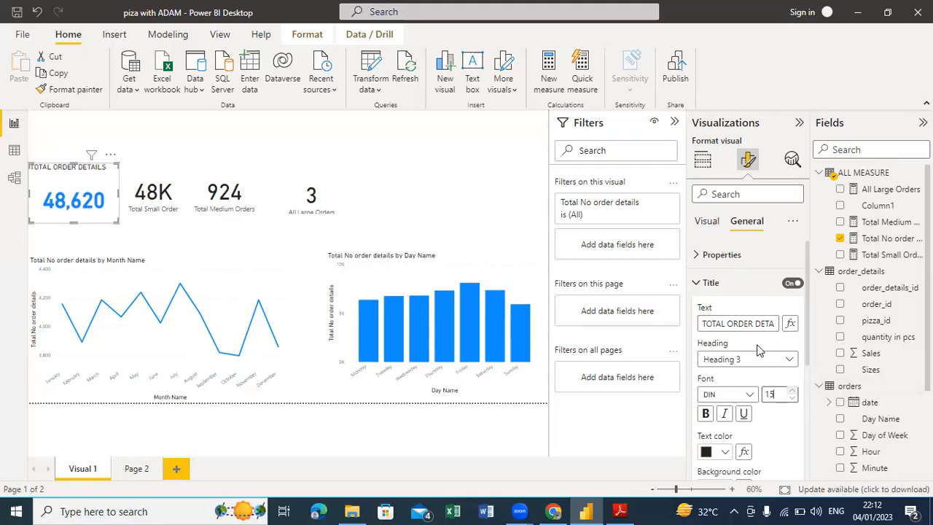
Step: Format the TOTAL ORDER DETAILS title with font size 16, bold and orange (#E66C37) text
{"action": "key", "text": "Up"}
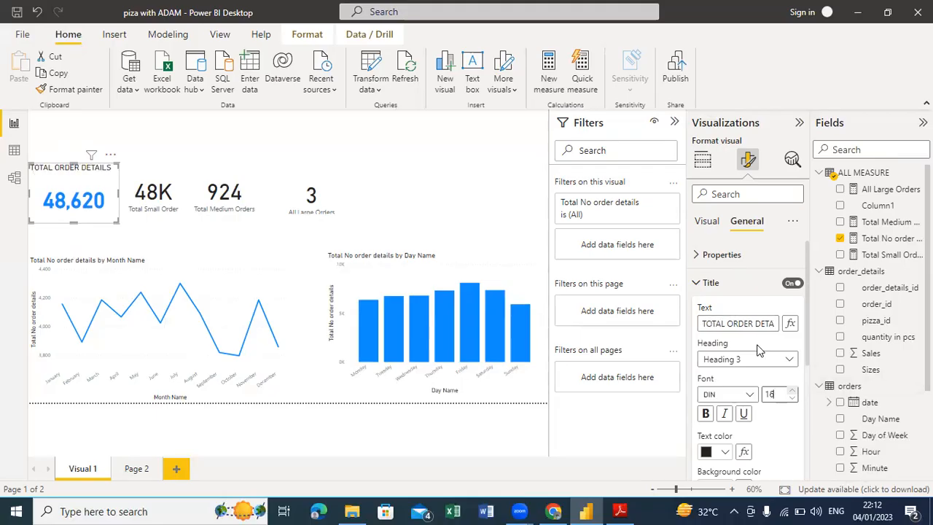
{"action": "left_click", "coordinate": [706, 414]}
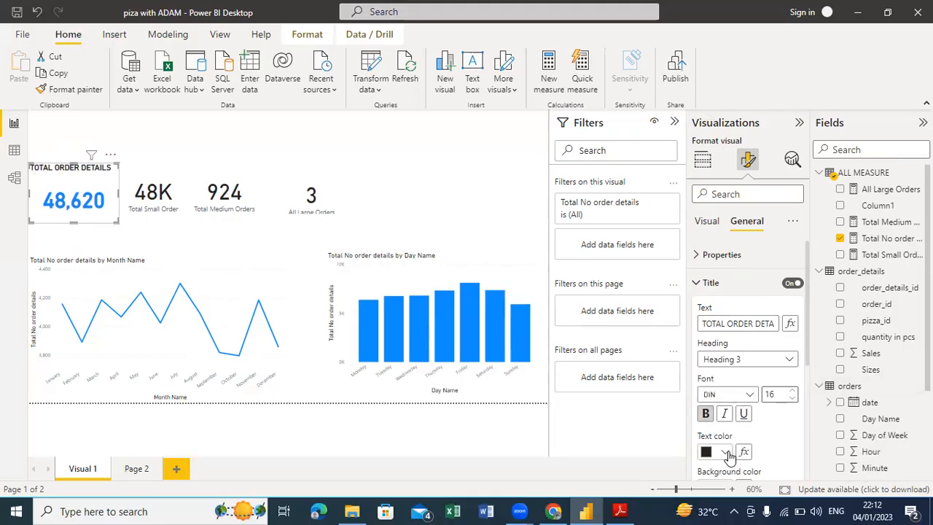
{"action": "left_click", "coordinate": [726, 451]}
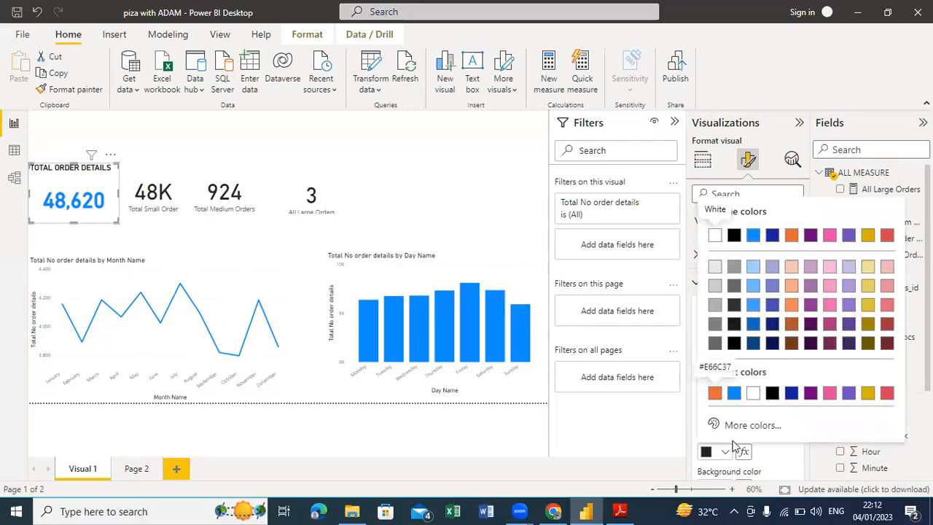
{"action": "key", "text": "Return"}
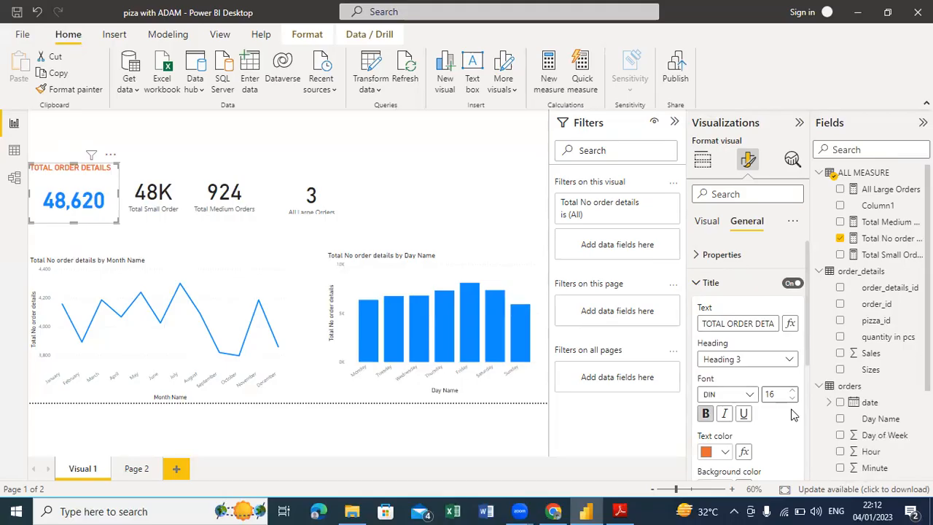
Step: Try a dark blue background behind the TOTAL ORDER DETAILS title, and settle on light gray
{"action": "scroll", "coordinate": [794, 414], "scroll_direction": "down", "scroll_amount": 3}
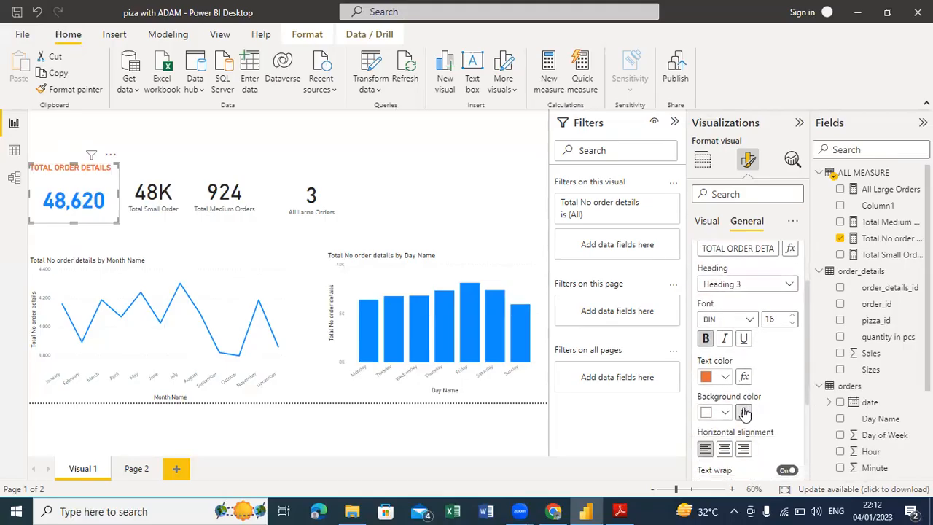
{"action": "left_click", "coordinate": [725, 413]}
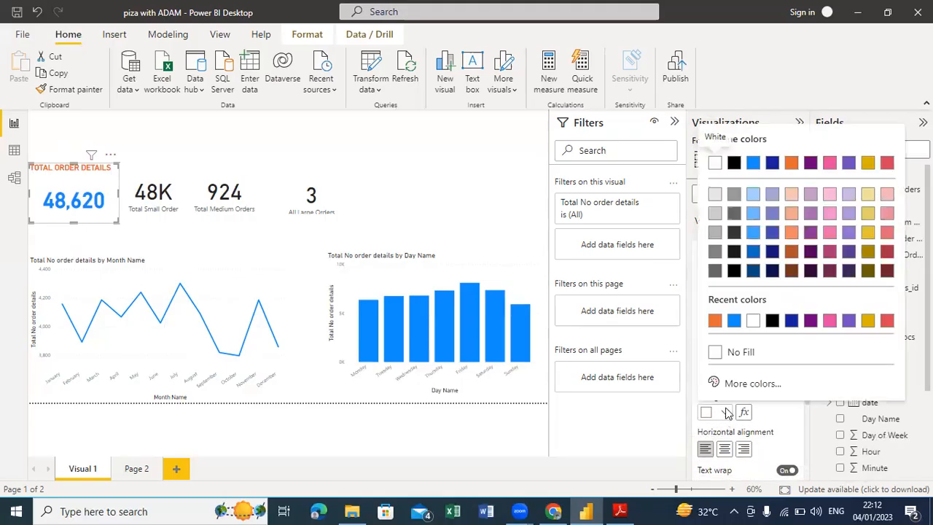
{"action": "left_click", "coordinate": [792, 321]}
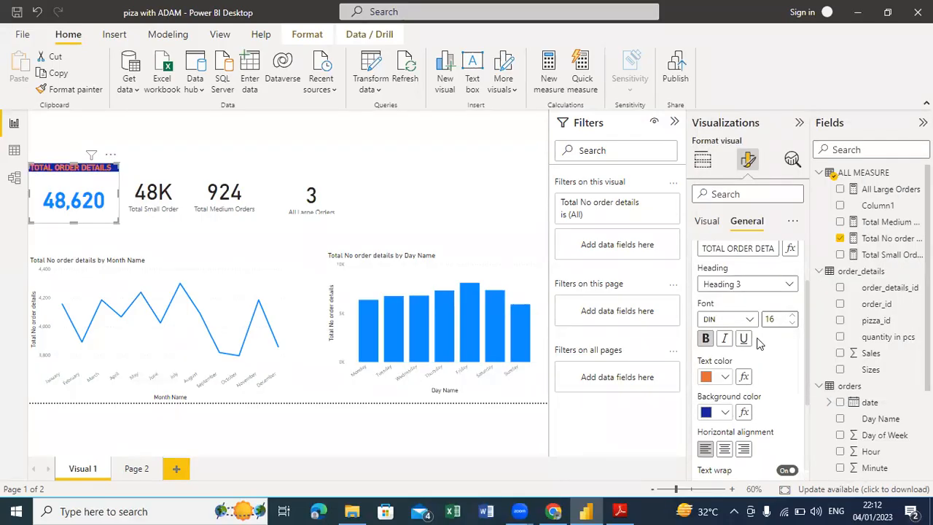
{"action": "left_click", "coordinate": [725, 413]}
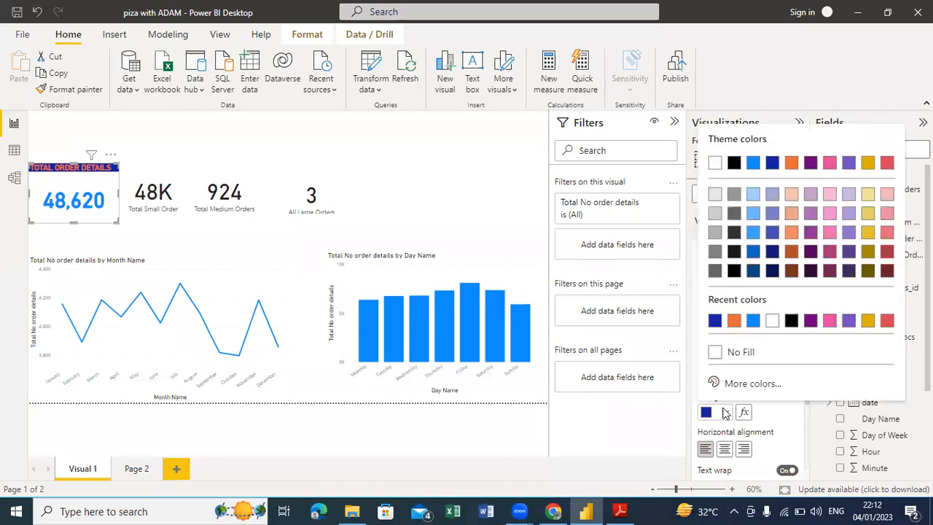
{"action": "left_click", "coordinate": [715, 223]}
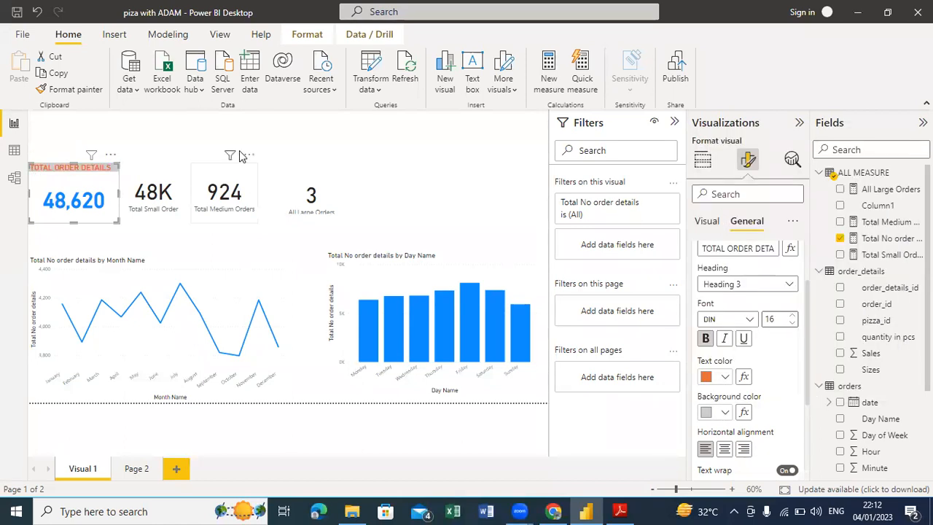
{"action": "left_click", "coordinate": [392, 137]}
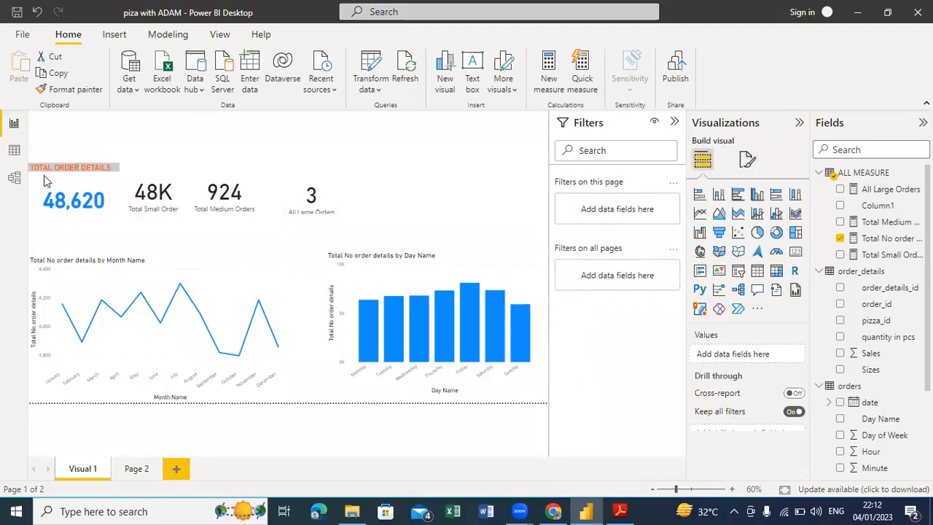
Step: Shrink the TOTAL ORDER DETAILS card slightly in width and height so its title wraps onto two lines
{"action": "left_click", "coordinate": [96, 206]}
{"action": "left_click_drag", "start_coordinate": [115, 221], "coordinate": [110, 213]}
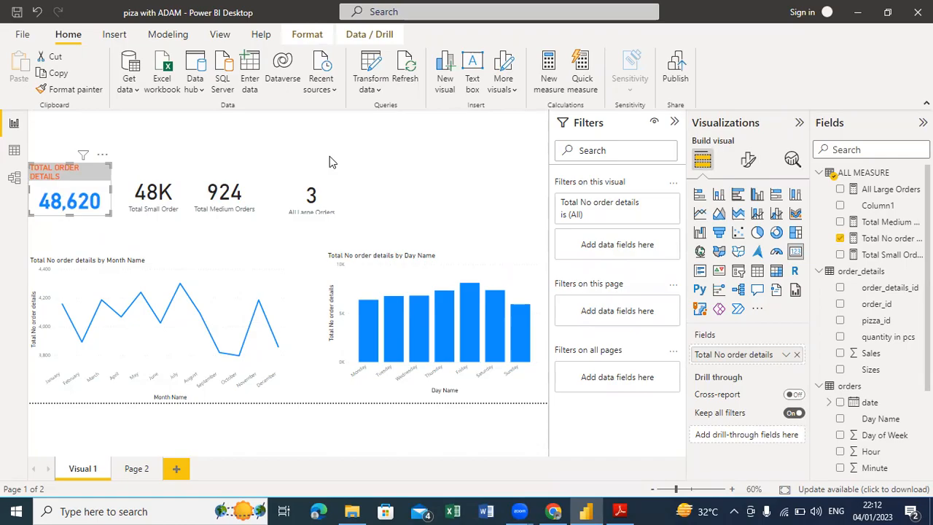
{"action": "left_click", "coordinate": [348, 156]}
Step: Copy the total order card's formatting onto the Total Small Order card, and widen that card while shifting the Total Medium Orders card aside
{"action": "left_click", "coordinate": [71, 195]}
{"action": "left_click", "coordinate": [72, 91]}
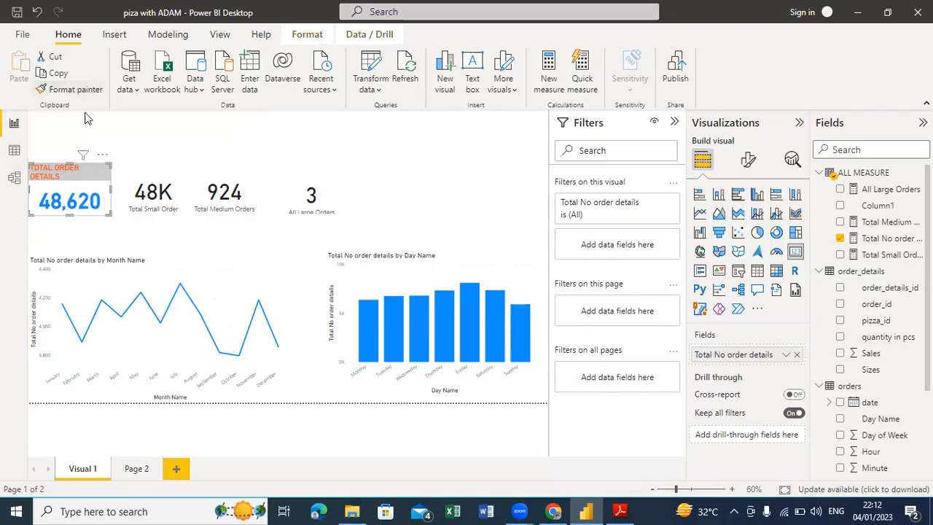
{"action": "left_click", "coordinate": [161, 184]}
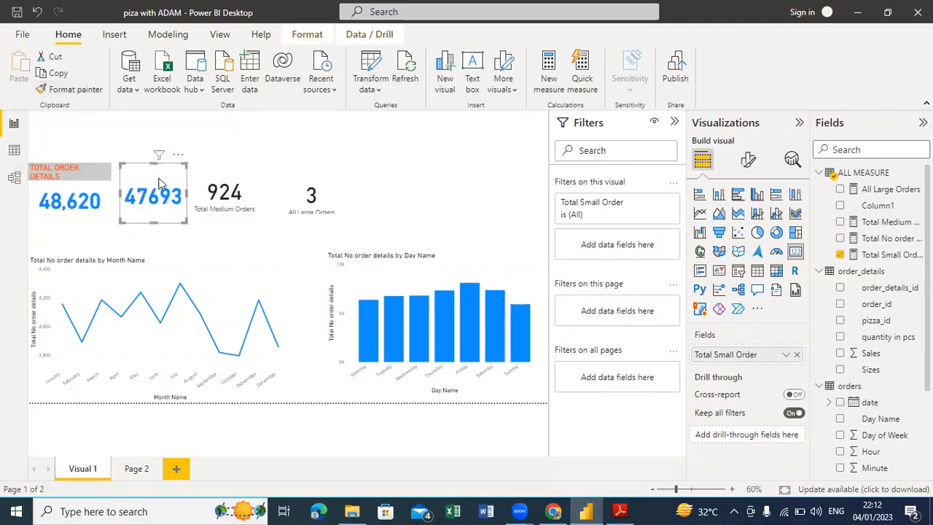
{"action": "left_click_drag", "start_coordinate": [185, 162], "coordinate": [277, 172]}
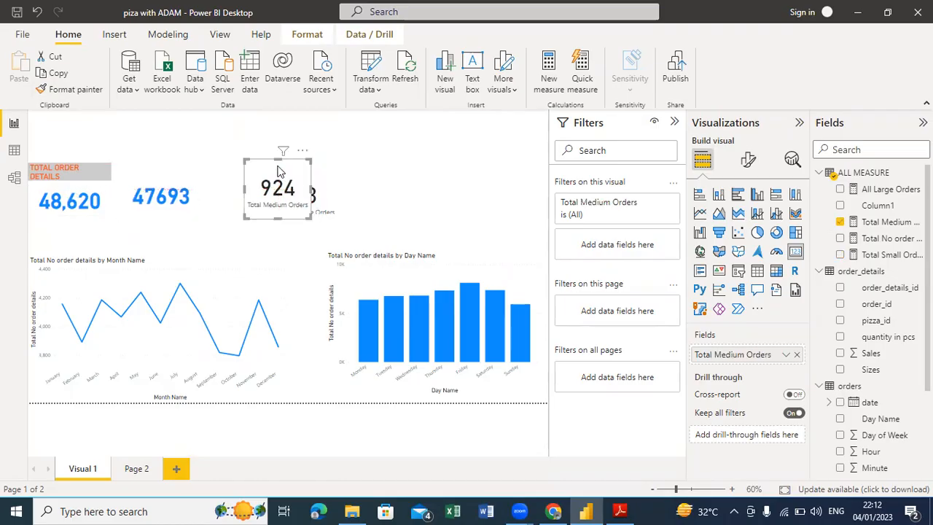
Step: Format the Total Small Order measure as a decimal number with 0 decimal places and a thousands separator
{"action": "left_click", "coordinate": [152, 186]}
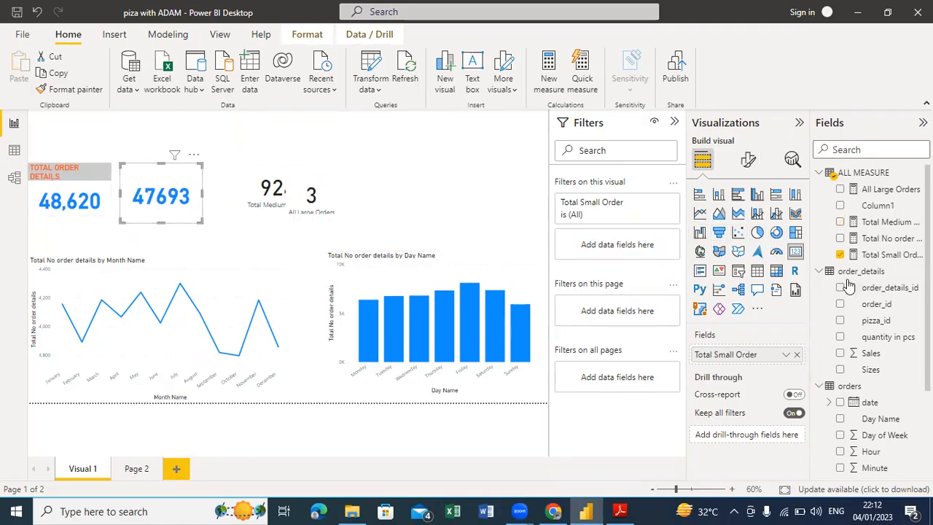
{"action": "left_click", "coordinate": [878, 255]}
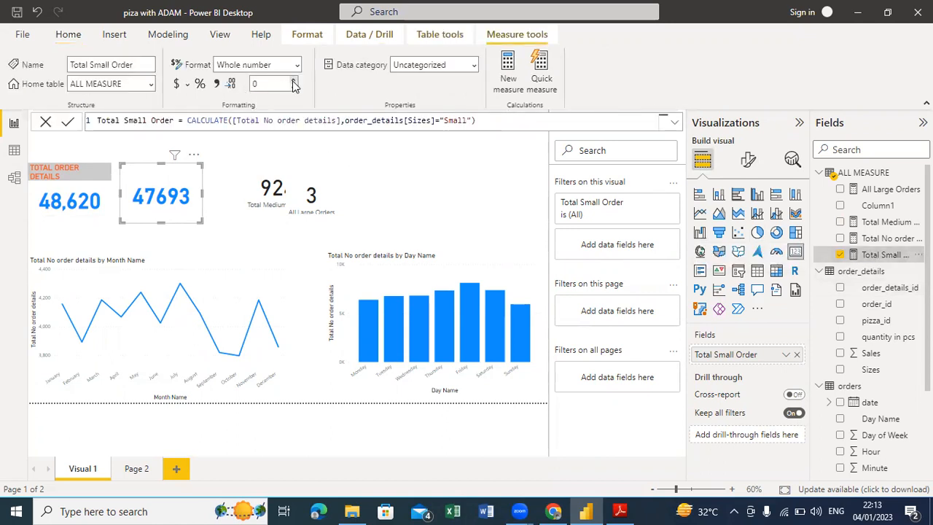
{"action": "left_click", "coordinate": [214, 86]}
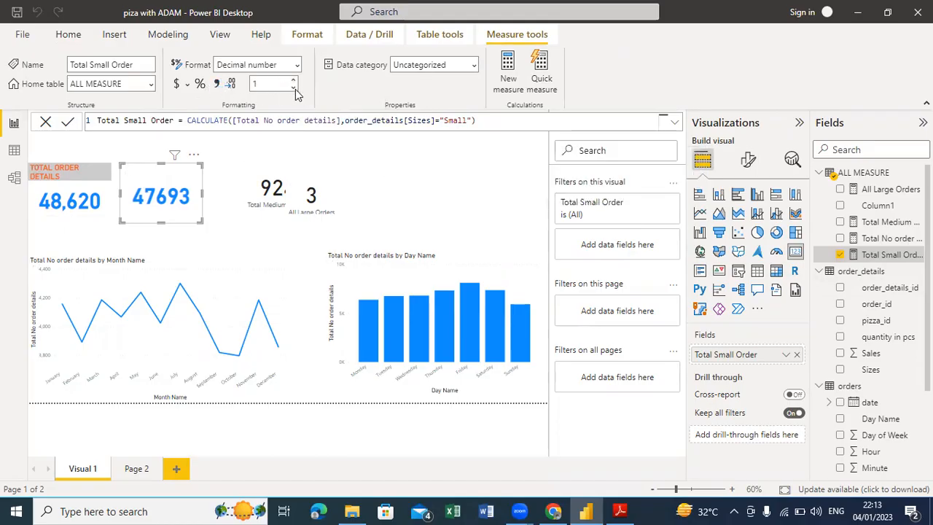
{"action": "left_click", "coordinate": [229, 91]}
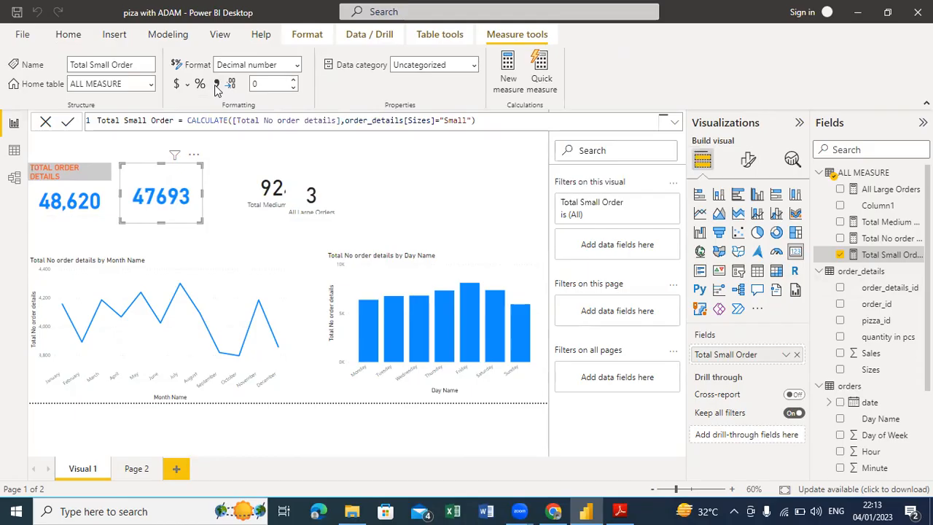
{"action": "left_click", "coordinate": [217, 84]}
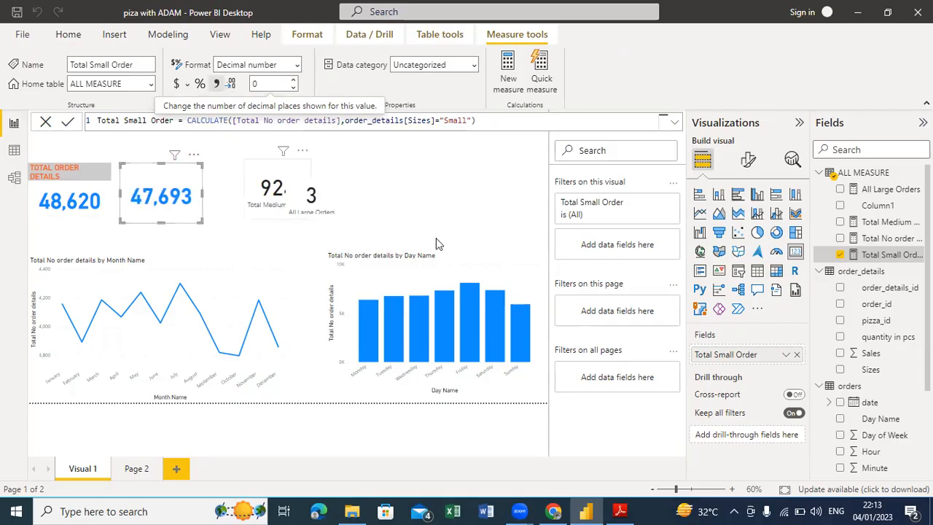
Step: Give the Total Small Order card the title text "TOTAL SMALL ORDERS"
{"action": "left_click", "coordinate": [749, 160]}
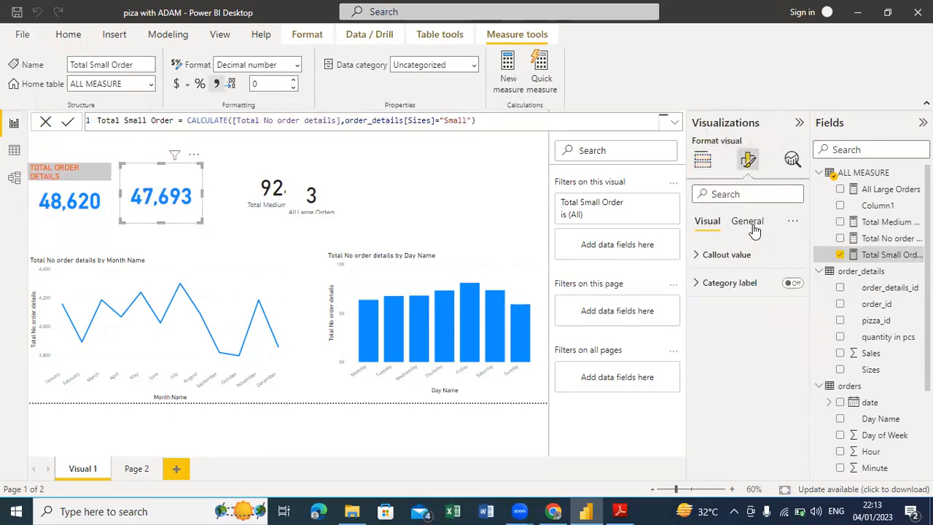
{"action": "left_click", "coordinate": [752, 226]}
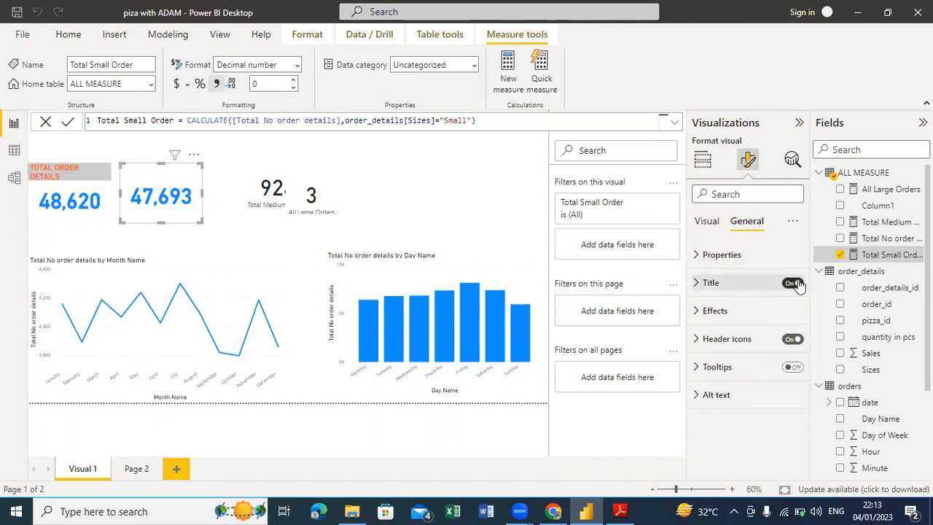
{"action": "left_click", "coordinate": [697, 284]}
{"action": "left_click", "coordinate": [717, 322]}
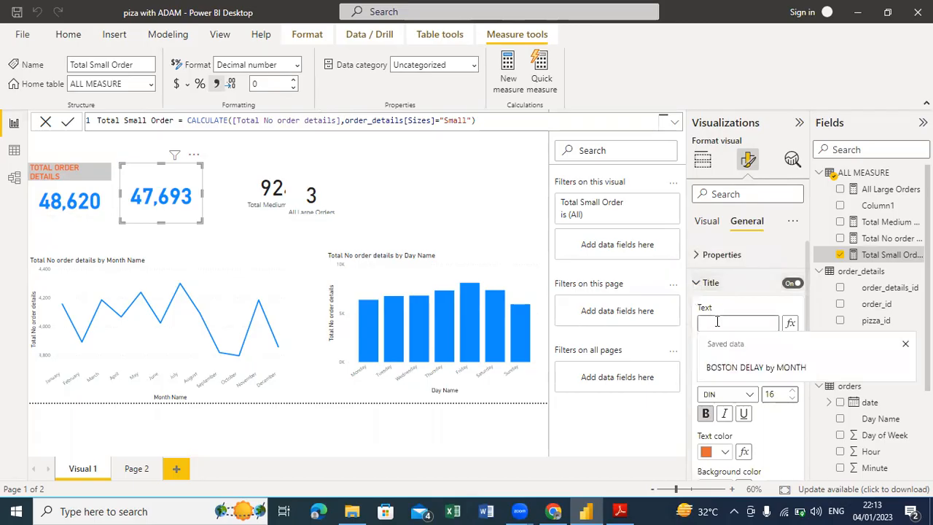
{"action": "type", "text": "TOTAL SMALL"}
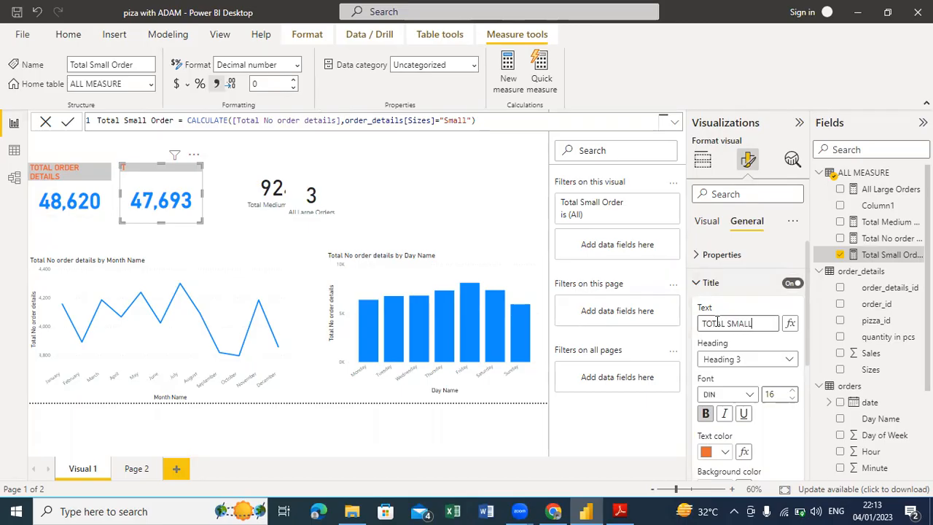
{"action": "type", "text": " ORDERS"}
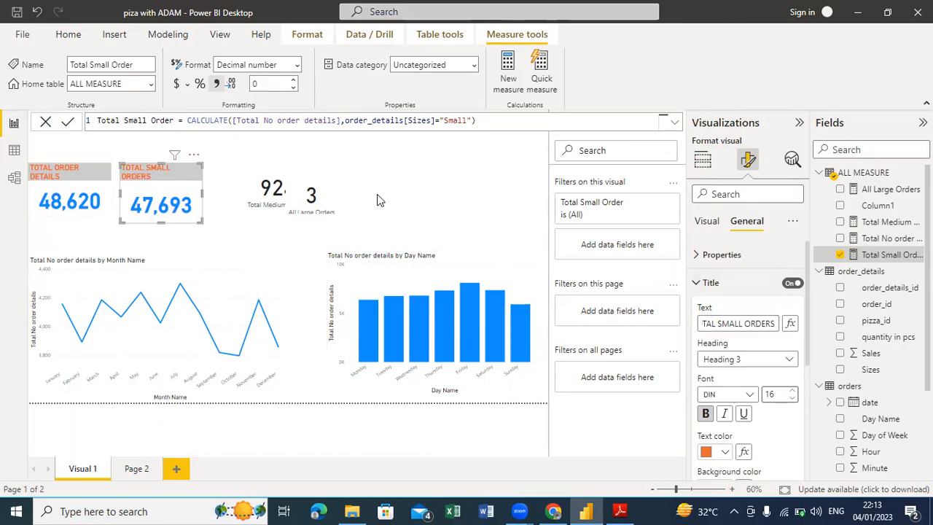
{"action": "left_click", "coordinate": [395, 148]}
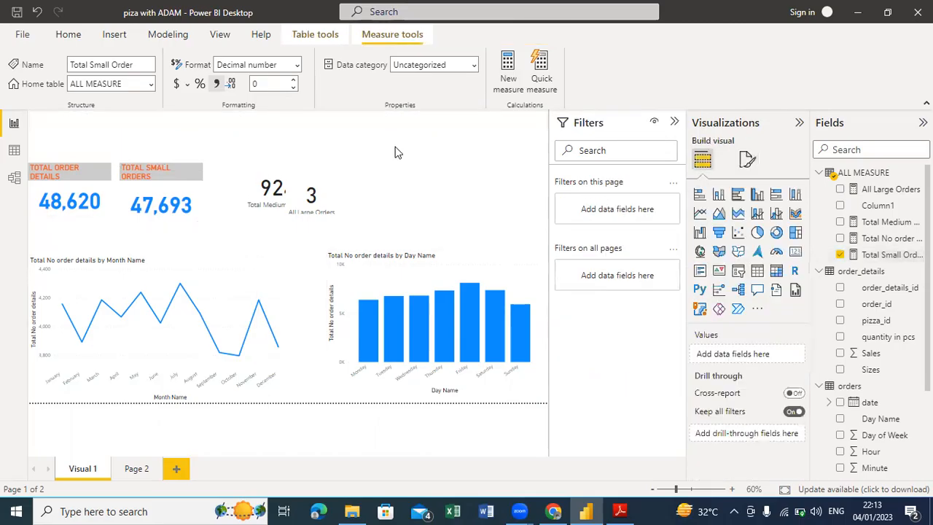
Step: Resize the small orders card to the total card's height, and align the medium and large order cards in the same row
{"action": "left_click", "coordinate": [195, 214]}
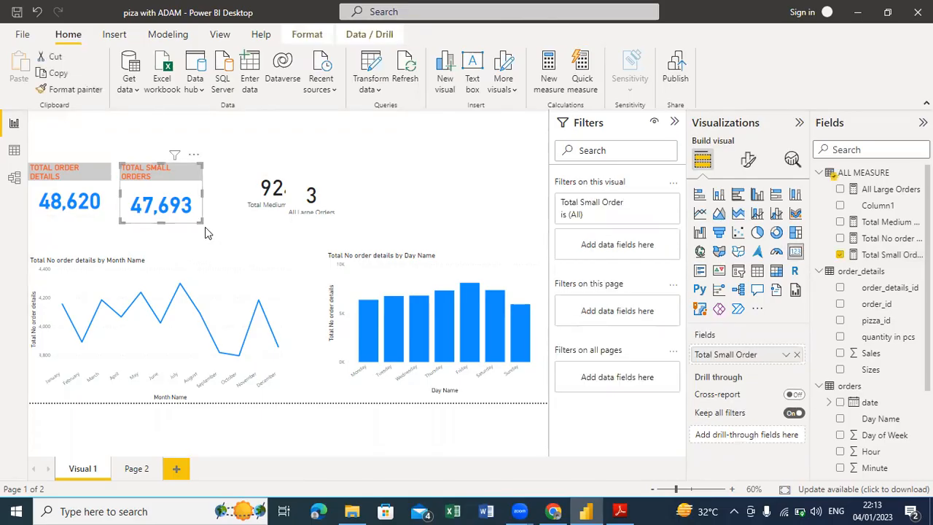
{"action": "left_click_drag", "start_coordinate": [197, 218], "coordinate": [197, 212]}
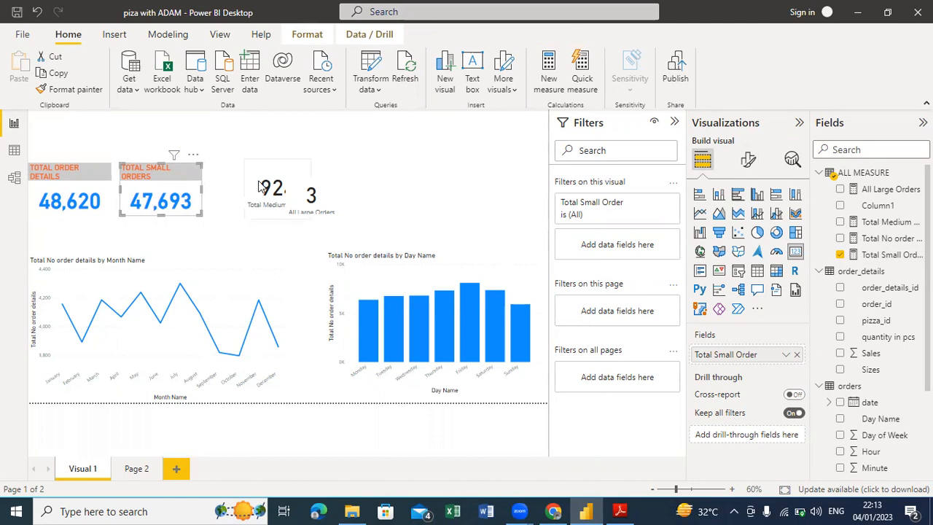
{"action": "mouse_move", "coordinate": [265, 175]}
{"action": "left_mouse_down"}
{"action": "mouse_move", "coordinate": [233, 170]}
{"action": "mouse_move", "coordinate": [280, 165]}
{"action": "left_mouse_up"}
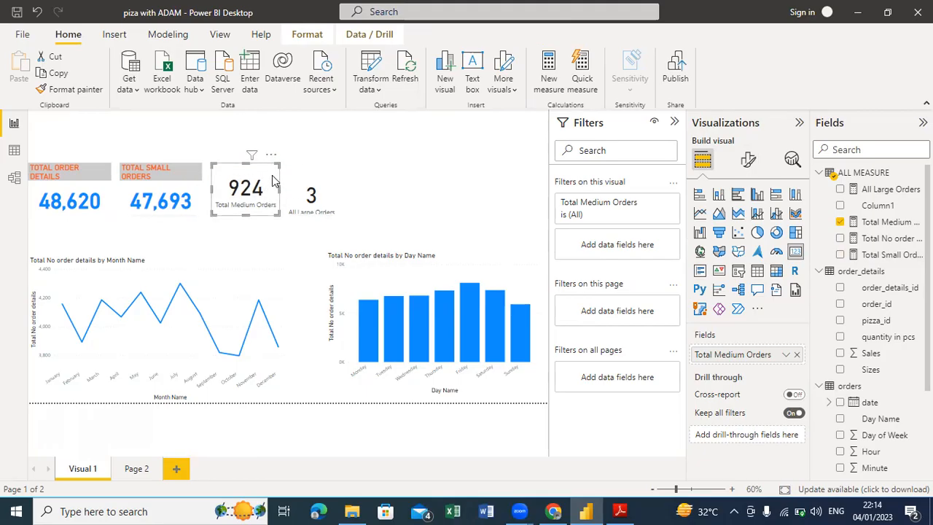
{"action": "left_click", "coordinate": [318, 200]}
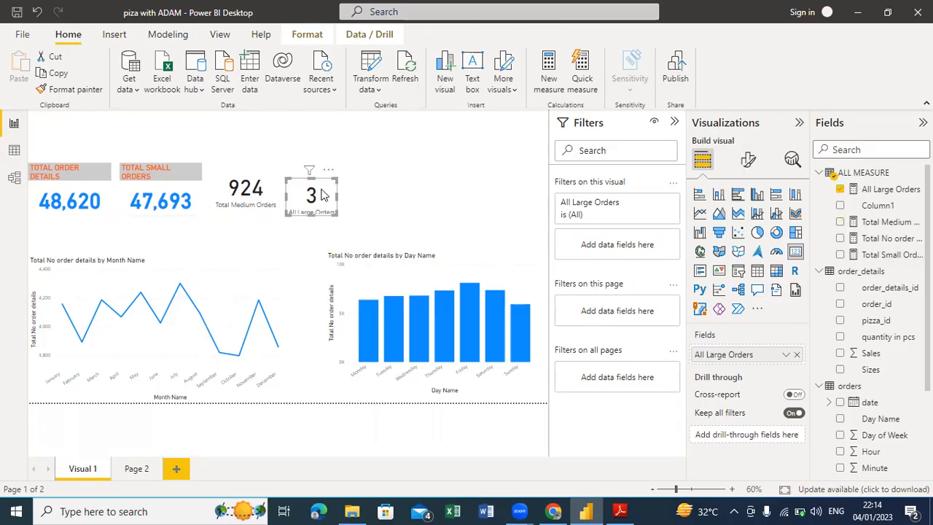
{"action": "left_click_drag", "start_coordinate": [332, 179], "coordinate": [336, 165]}
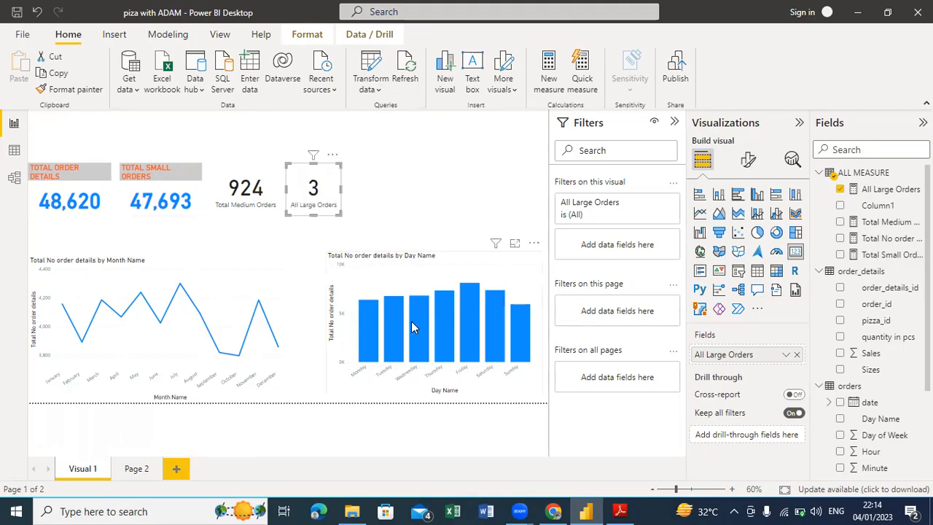
Step: Switch to the PIZZA PLACE SALES CHALLENGE PDF in Adobe Reader to review the client's questions, and return to the report
{"action": "left_click", "coordinate": [622, 510]}
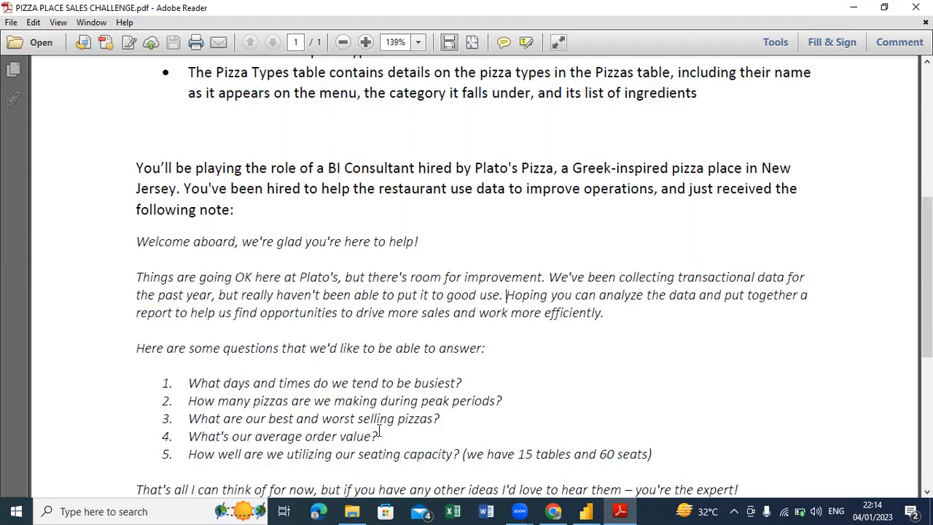
{"action": "left_click", "coordinate": [852, 7]}
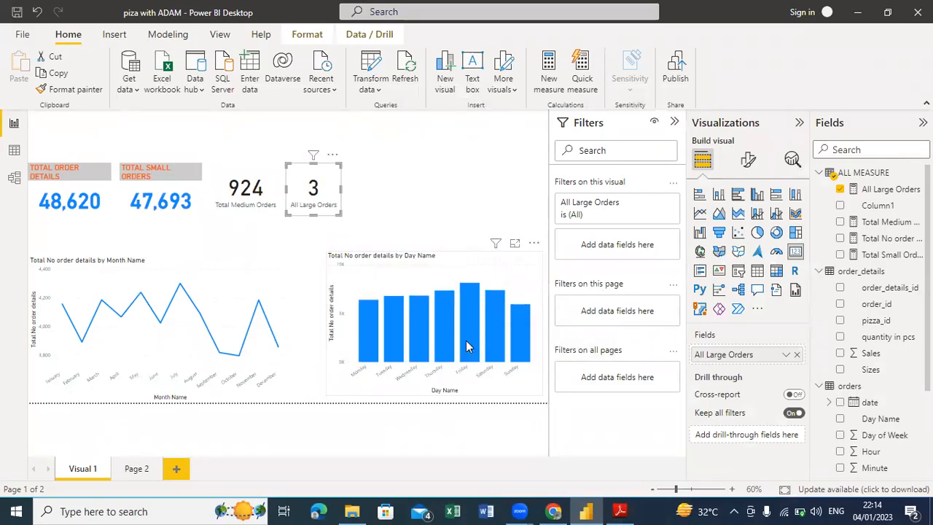
Step: Cross-filter the report by Friday in the Day Name column chart to inspect that day's orders, and clear the selection
{"action": "left_click", "coordinate": [475, 286]}
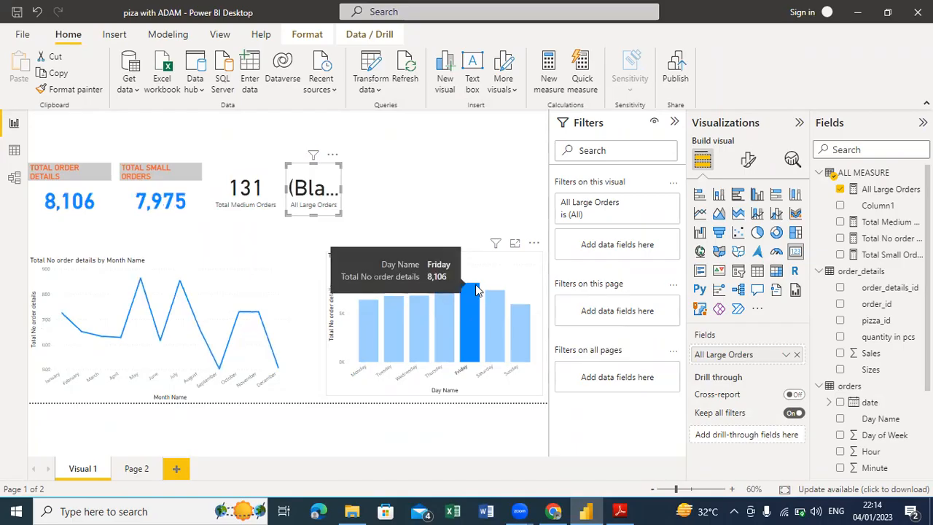
{"action": "left_click", "coordinate": [435, 185]}
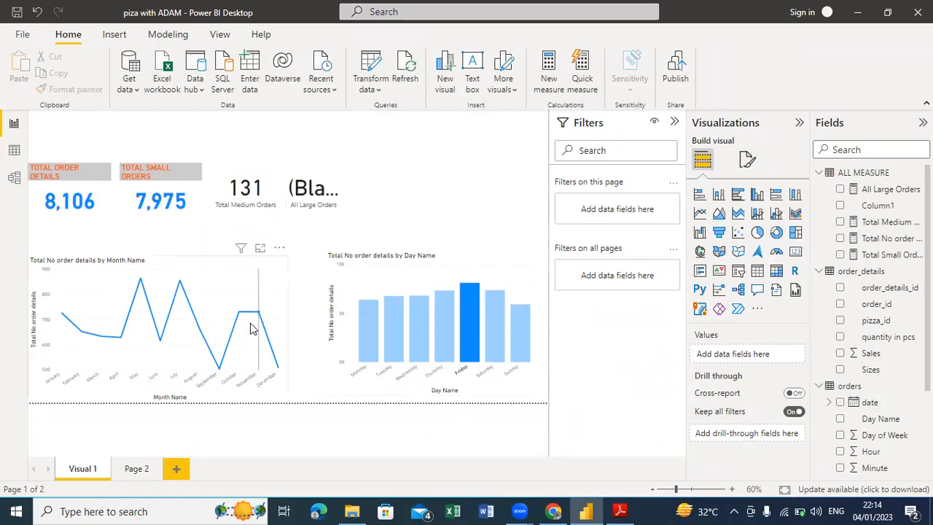
{"action": "left_click", "coordinate": [390, 283]}
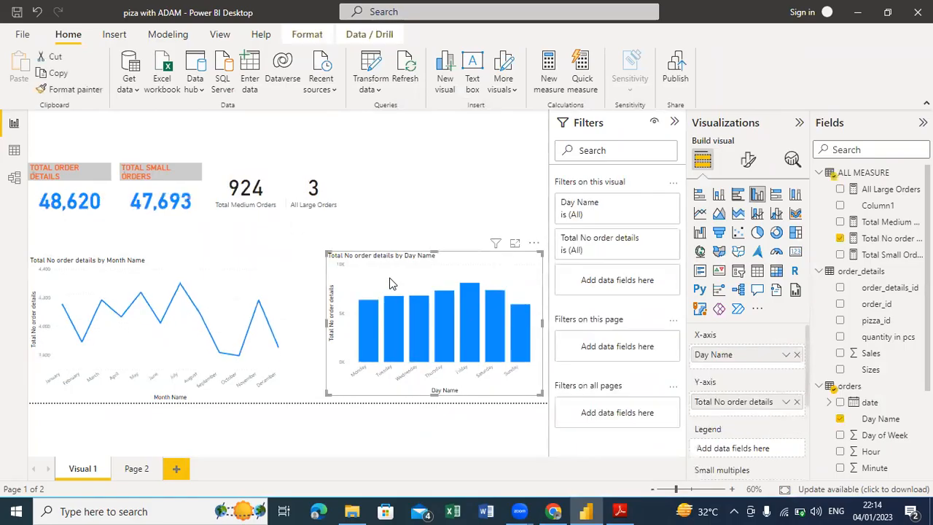
Step: Review the order_details and orders tables in the data view, inspect the Hour column's values without filtering, and return to the report
{"action": "left_click", "coordinate": [137, 470]}
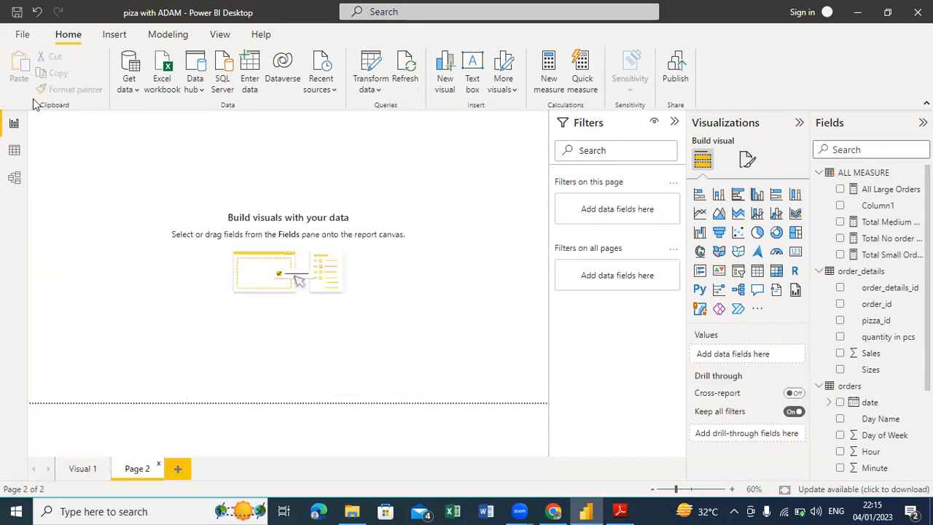
{"action": "left_click", "coordinate": [14, 150]}
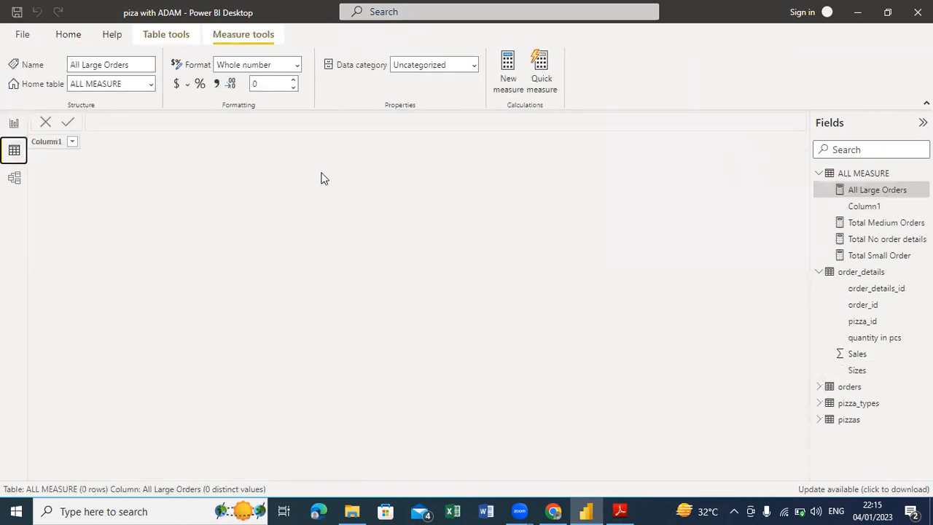
{"action": "left_click", "coordinate": [860, 279]}
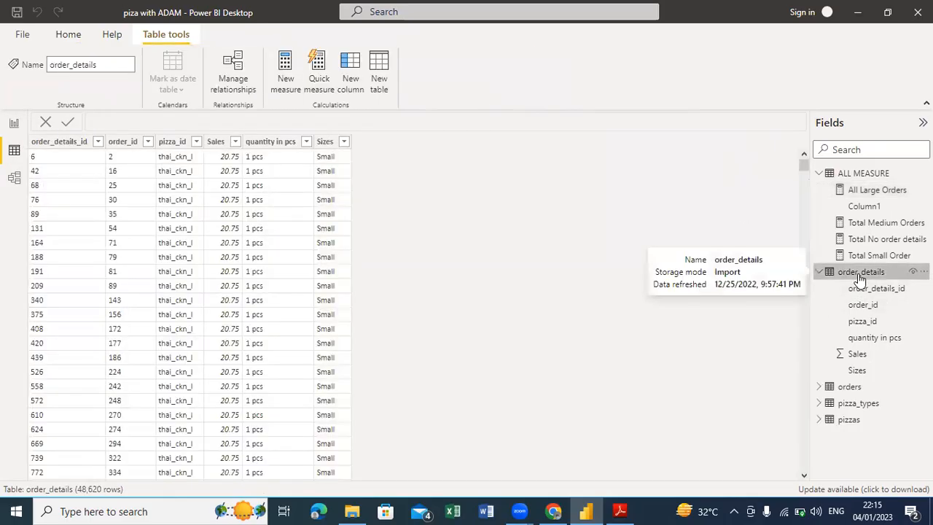
{"action": "left_click", "coordinate": [860, 388]}
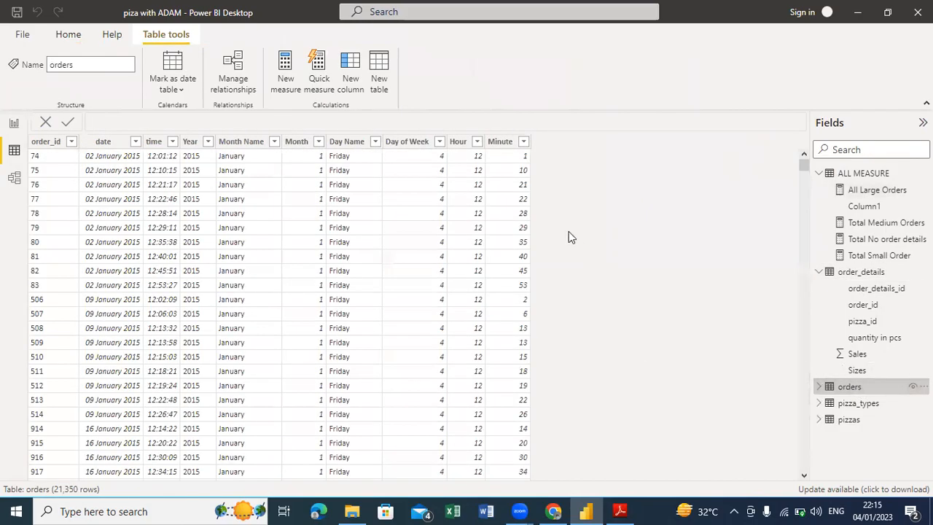
{"action": "left_click", "coordinate": [476, 143]}
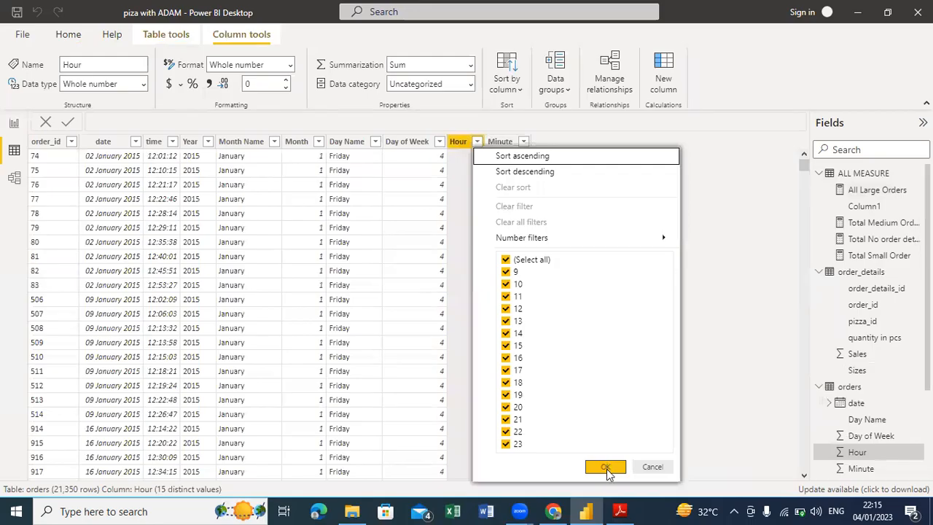
{"action": "left_click", "coordinate": [648, 468]}
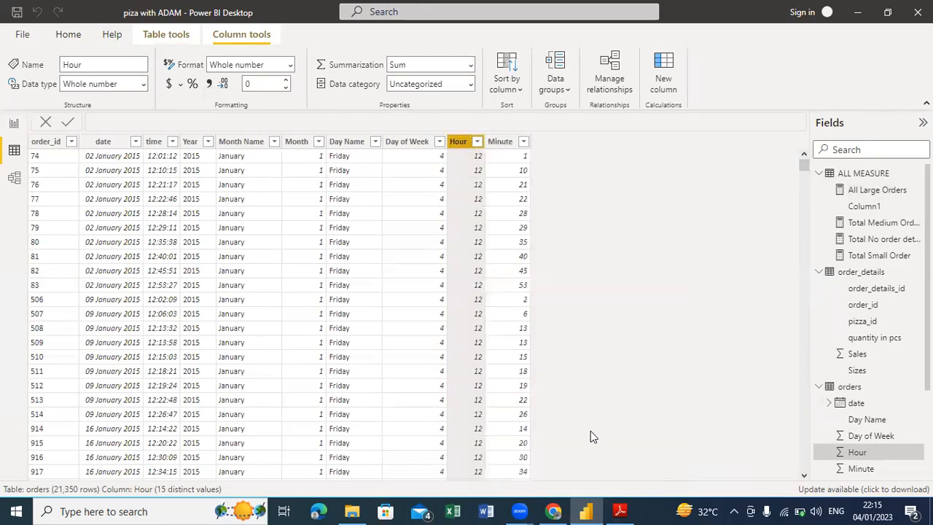
{"action": "left_click", "coordinate": [16, 125]}
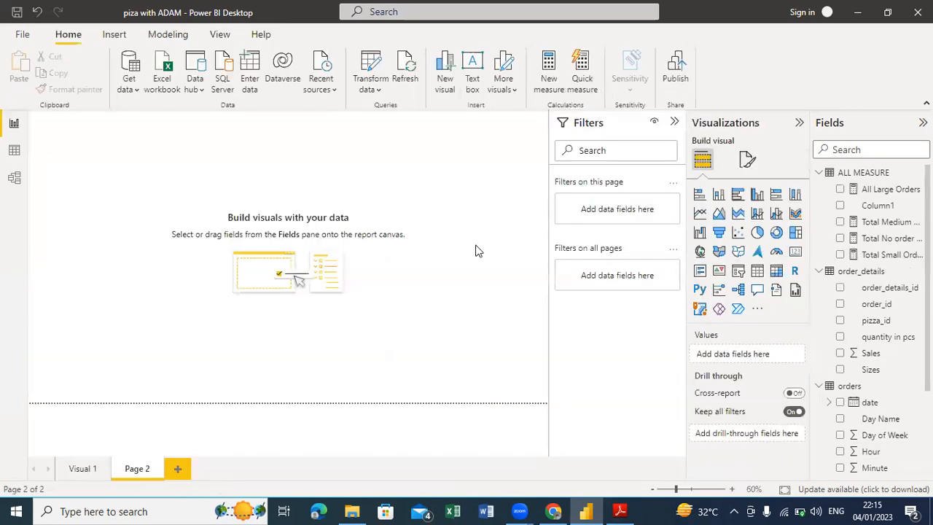
Step: Add a clustered bar chart to the Visual 1 page showing Total No order details by the orders table's time field
{"action": "left_click", "coordinate": [90, 470]}
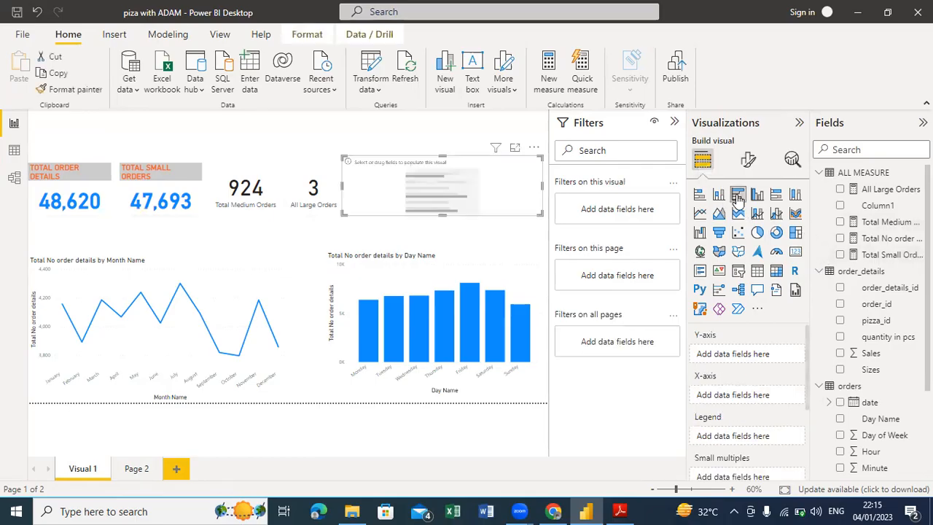
{"action": "left_click", "coordinate": [840, 238]}
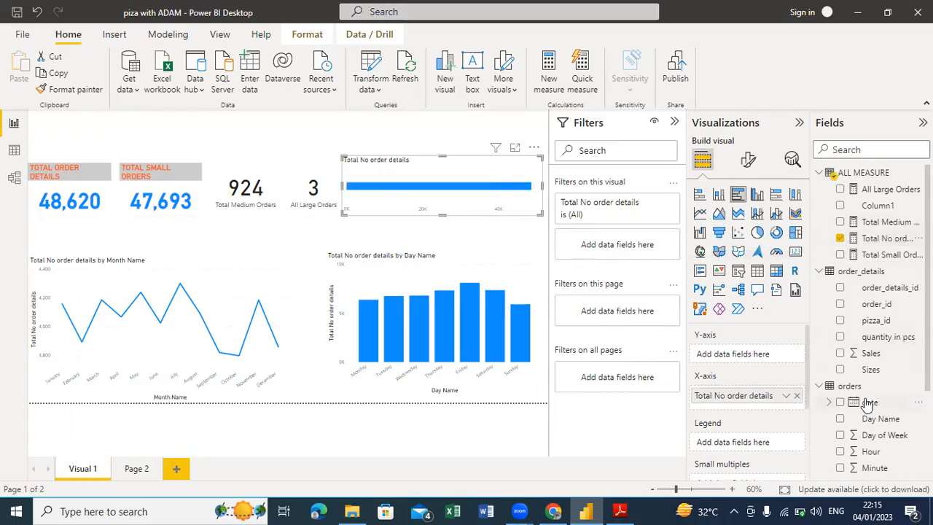
{"action": "left_click", "coordinate": [820, 271]}
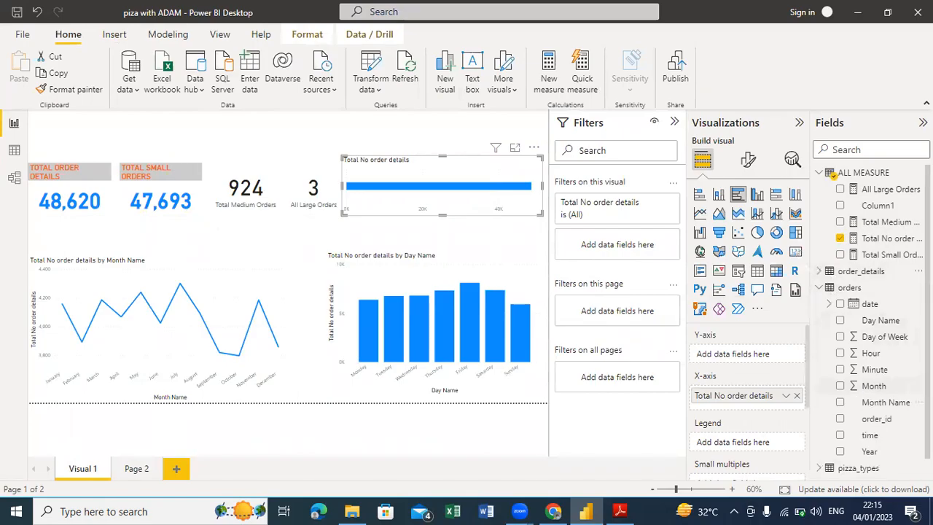
{"action": "left_click", "coordinate": [840, 436]}
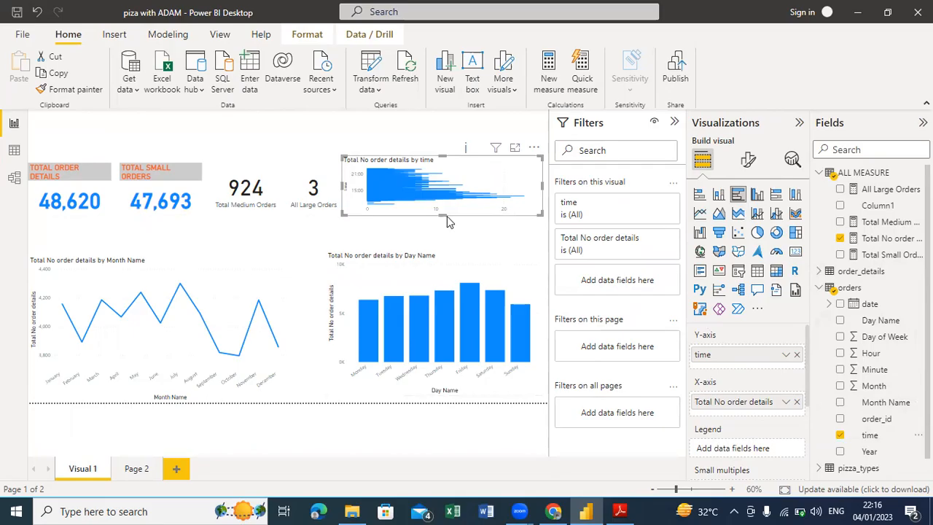
Step: Stretch the Total No order details by time bar chart downward to make its bars easier to read
{"action": "left_click_drag", "start_coordinate": [432, 353], "coordinate": [433, 354]}
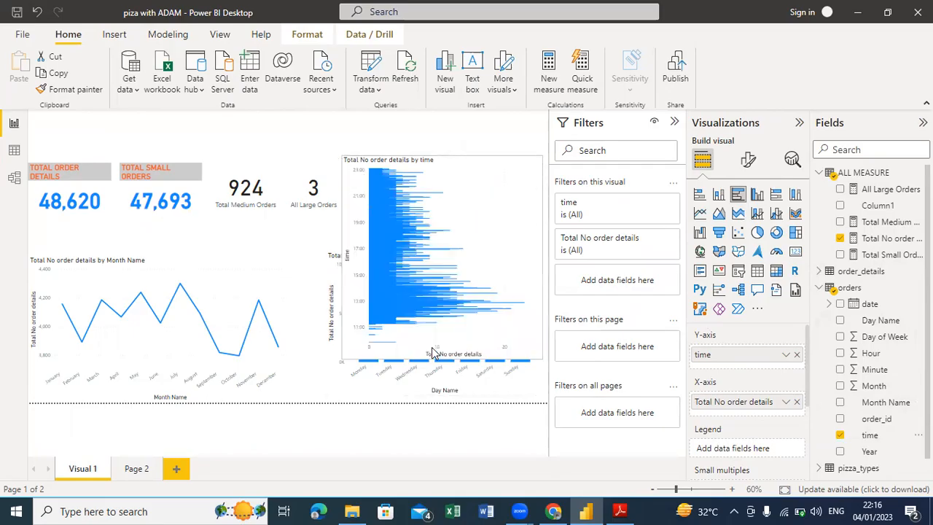
{"action": "left_click", "coordinate": [357, 175]}
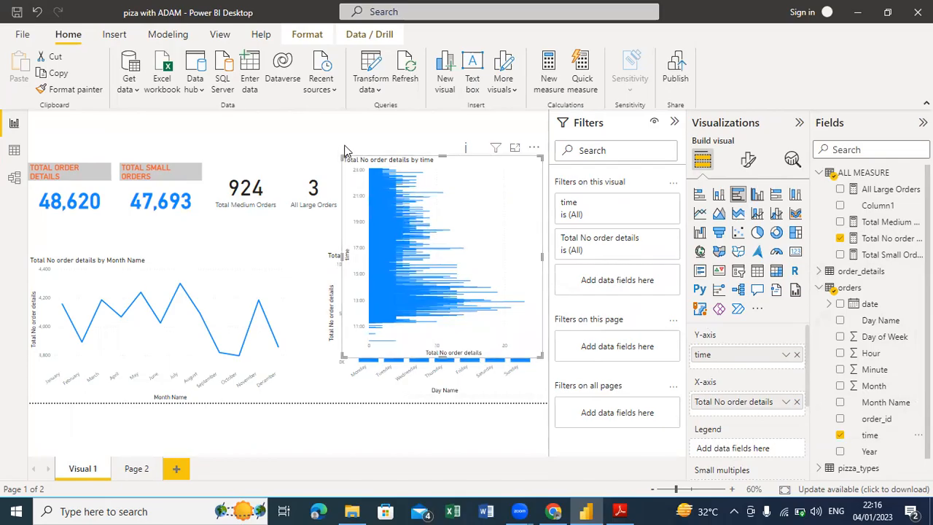
{"action": "left_click_drag", "start_coordinate": [347, 158], "coordinate": [357, 162]}
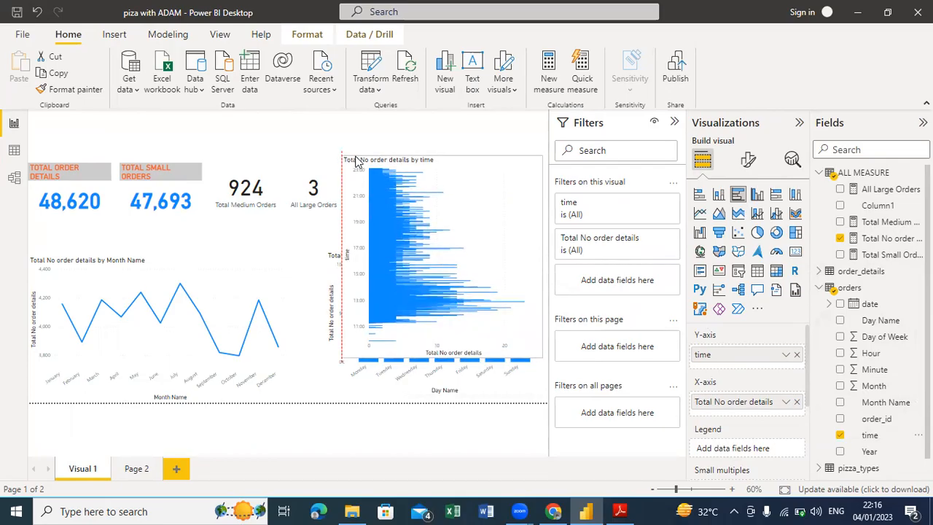
{"action": "left_click_drag", "start_coordinate": [417, 166], "coordinate": [426, 148]}
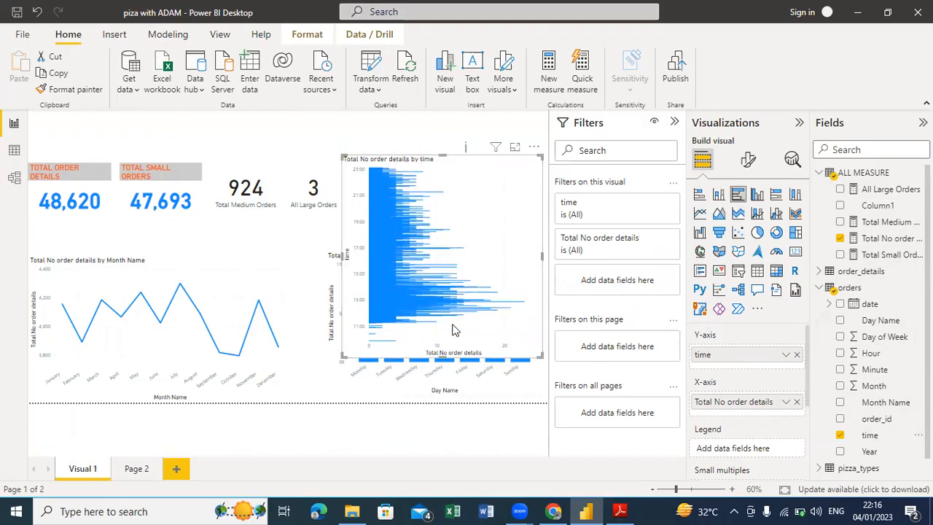
Step: Narrow the Month Name line chart from its outer edge to free space in the lower row
{"action": "left_click", "coordinate": [290, 303]}
{"action": "left_click", "coordinate": [279, 291]}
{"action": "left_click_drag", "start_coordinate": [288, 330], "coordinate": [225, 329]}
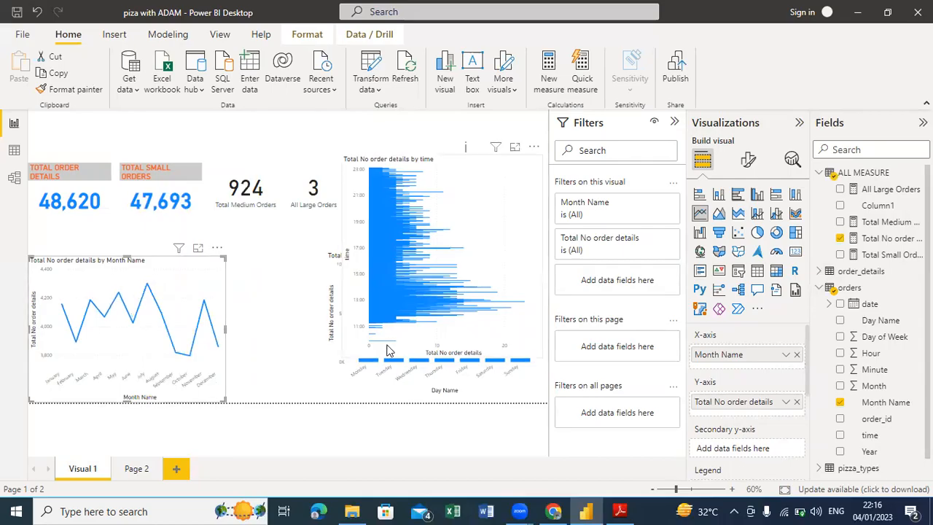
Step: Shrink the Day Name column chart, move it away from the time bar chart onto the line chart's area, and lengthen the time chart
{"action": "left_click", "coordinate": [386, 350]}
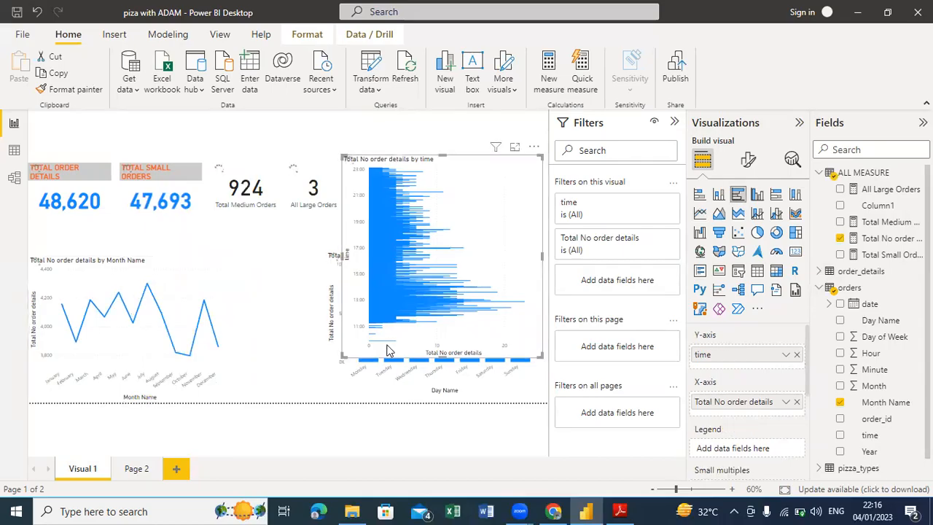
{"action": "left_click", "coordinate": [389, 356]}
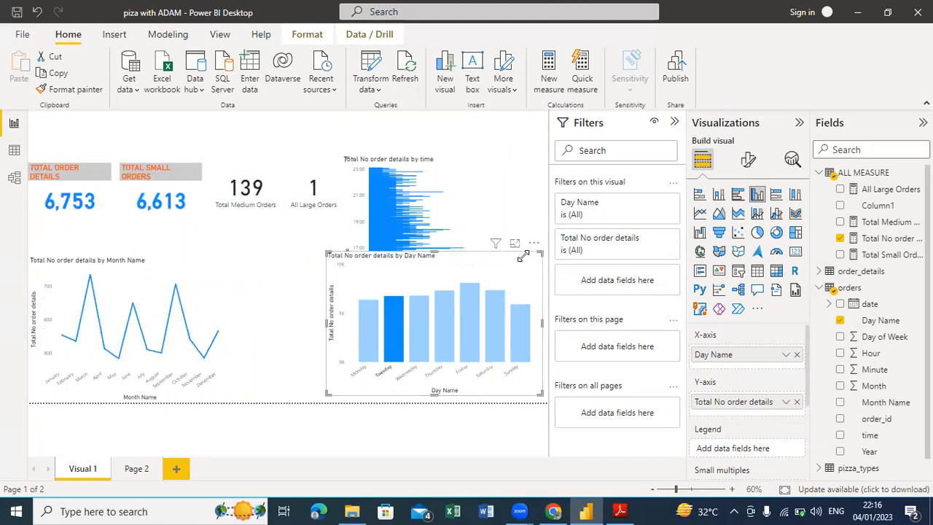
{"action": "left_click_drag", "start_coordinate": [541, 253], "coordinate": [496, 268]}
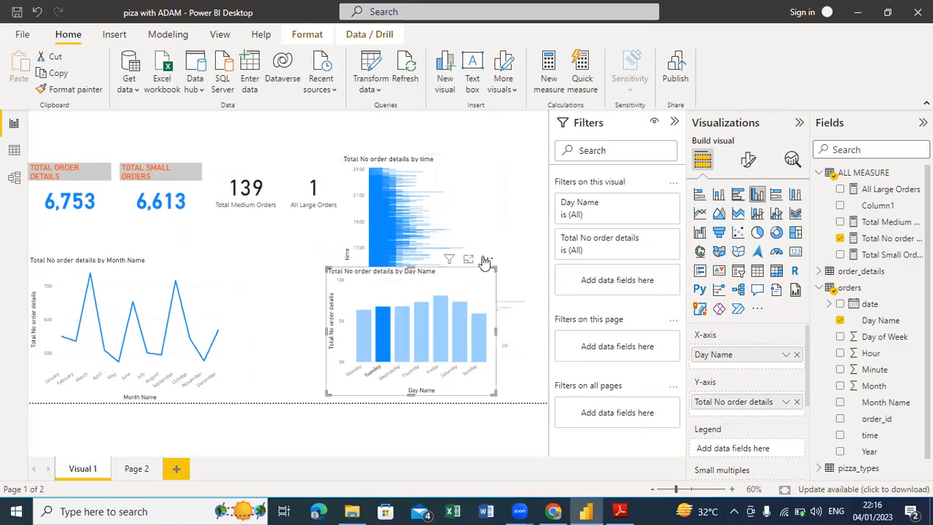
{"action": "left_click_drag", "start_coordinate": [481, 261], "coordinate": [295, 266]}
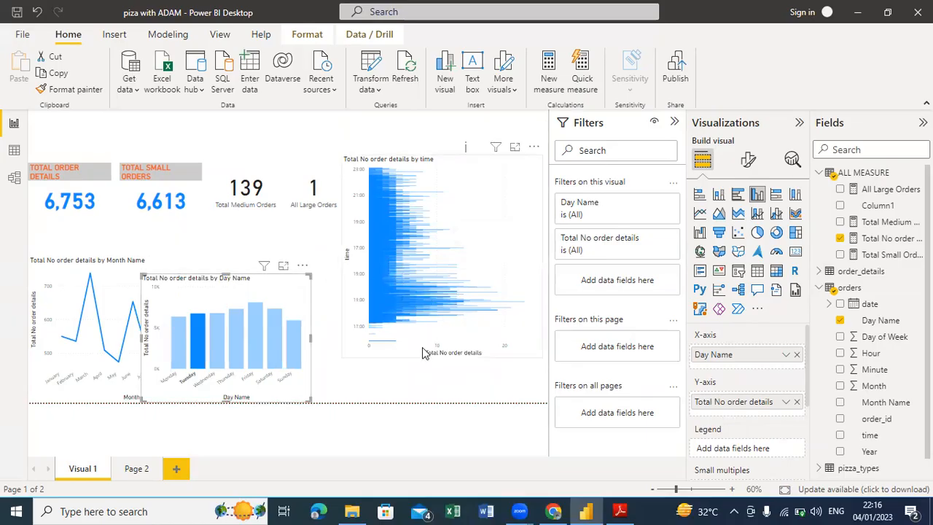
{"action": "left_click", "coordinate": [458, 353]}
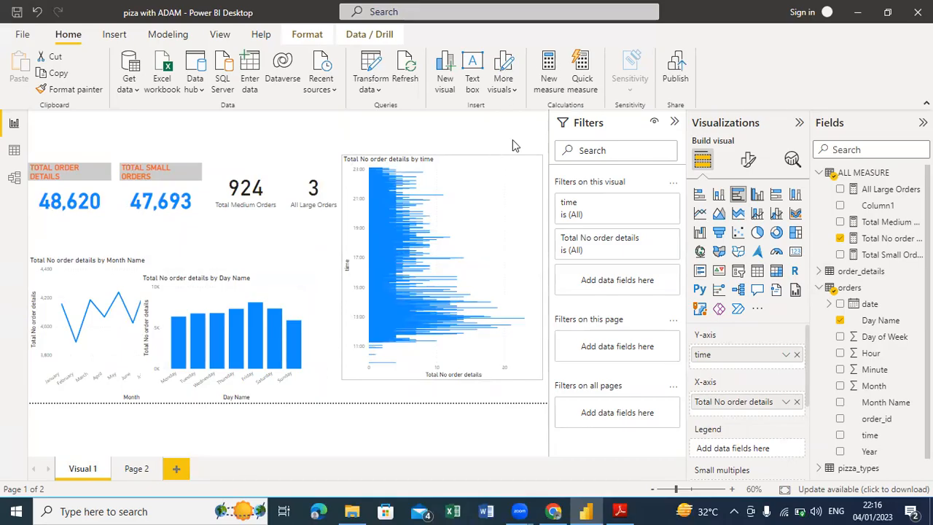
Step: Examine the time bar chart in focus mode, cross-filter by its longest bar, return to the report and clear the selection
{"action": "left_click", "coordinate": [513, 161]}
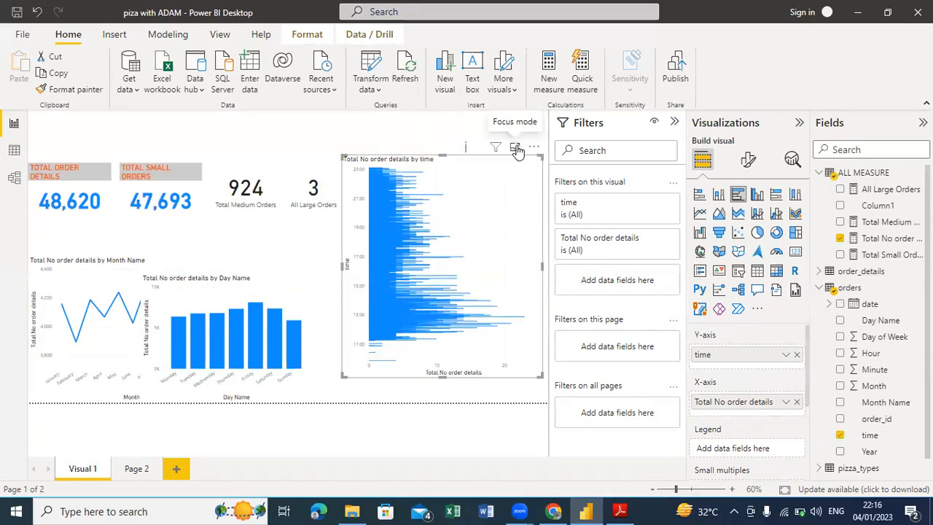
{"action": "left_click", "coordinate": [515, 149]}
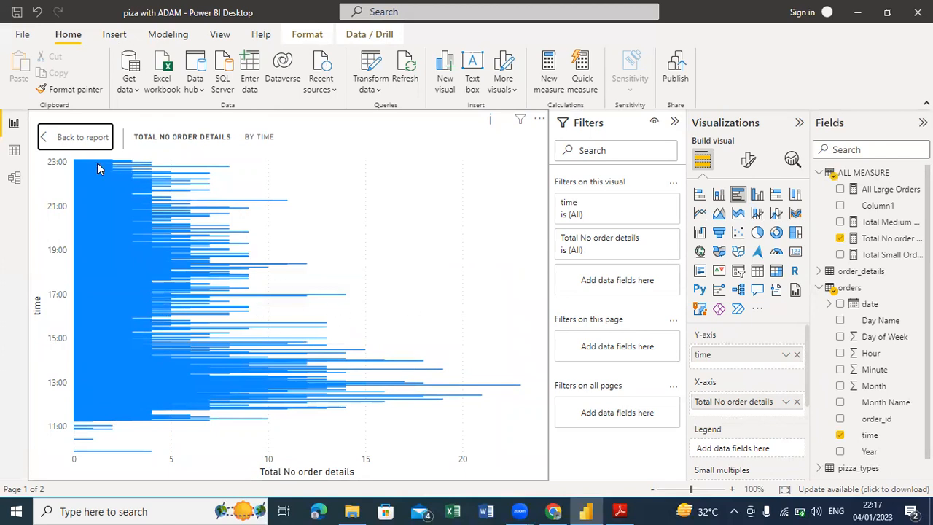
{"action": "mouse_move", "coordinate": [85, 166]}
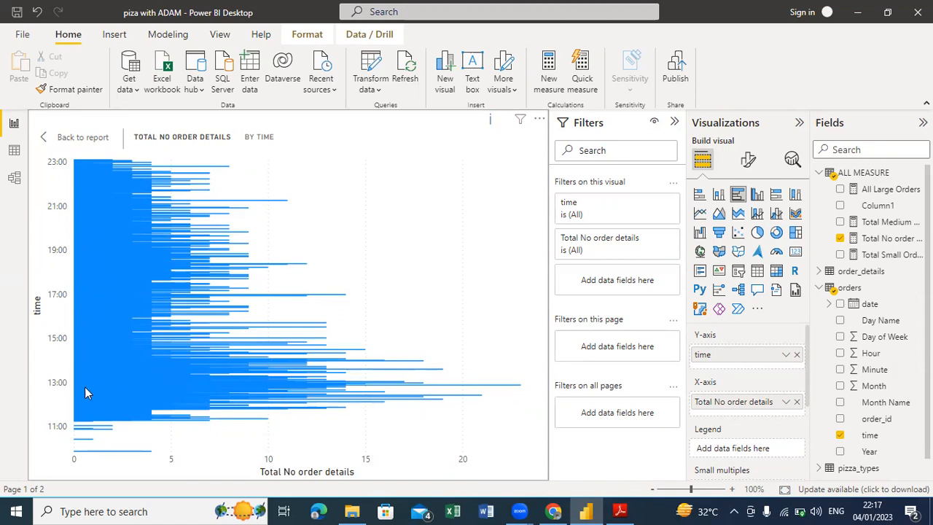
{"action": "left_click", "coordinate": [518, 386]}
{"action": "left_click", "coordinate": [522, 391]}
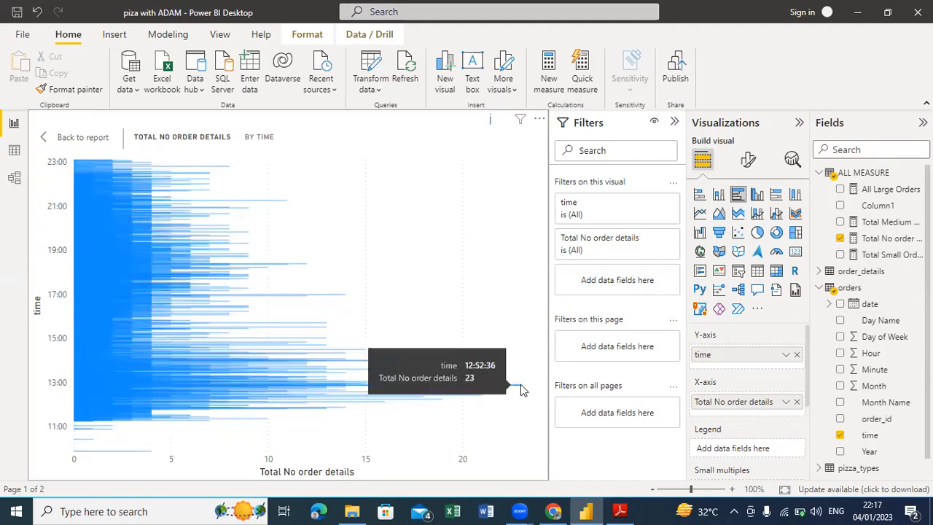
{"action": "left_click", "coordinate": [46, 140]}
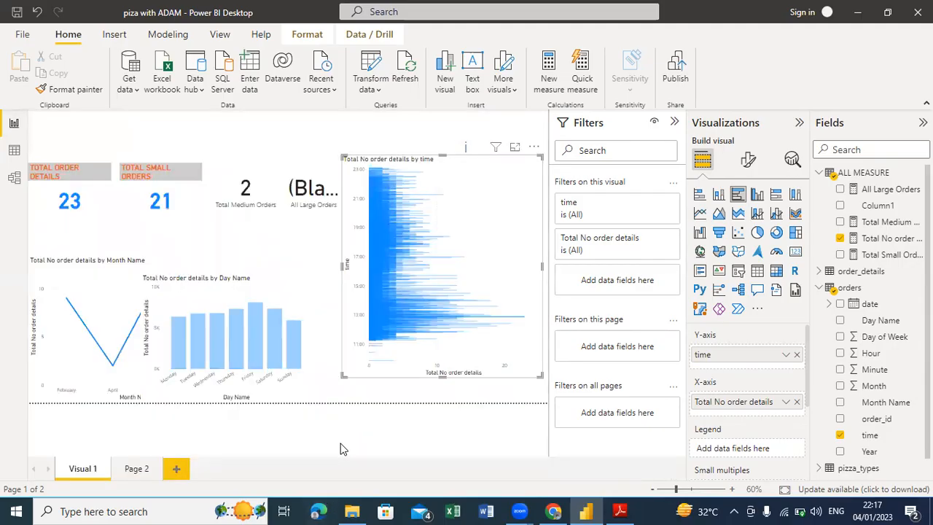
{"action": "left_click", "coordinate": [304, 303]}
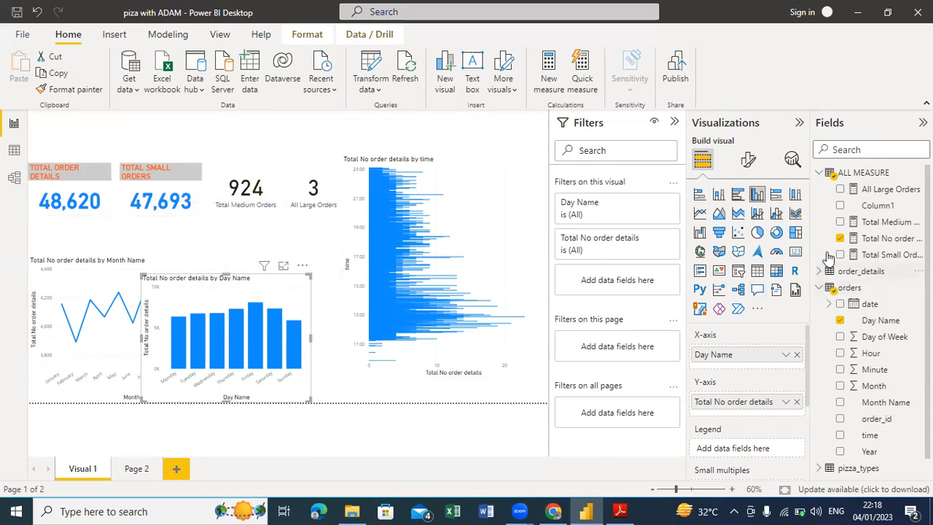
Step: Compare the time and Hour columns of the orders table in the data view, and return to the report
{"action": "left_click", "coordinate": [14, 150]}
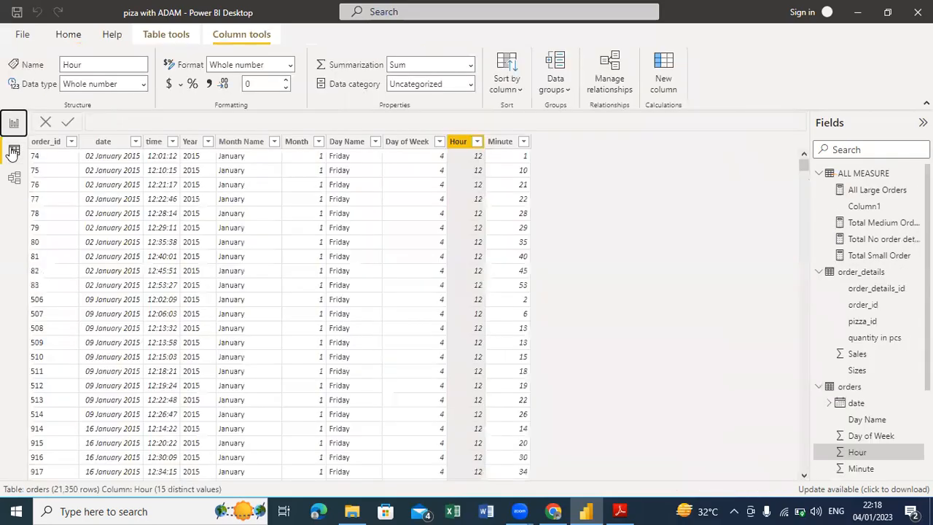
{"action": "left_click", "coordinate": [820, 275]}
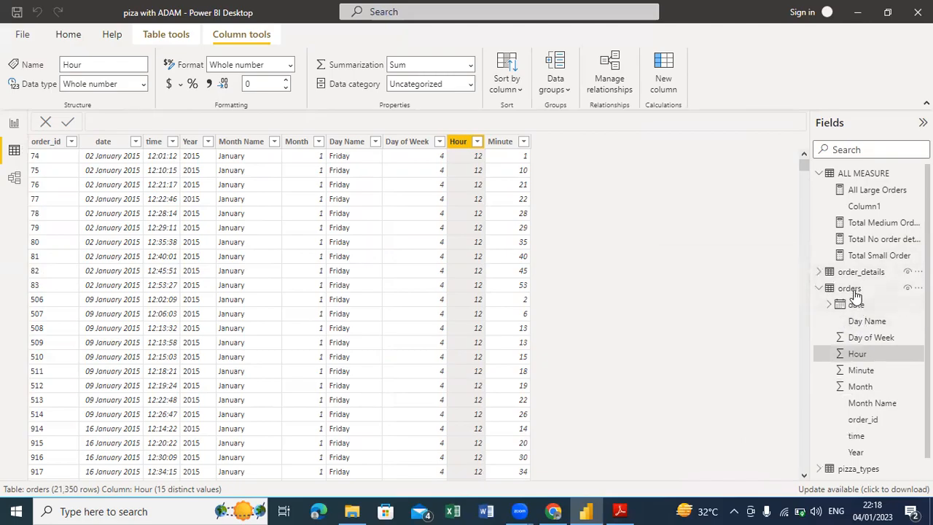
{"action": "left_click", "coordinate": [851, 290]}
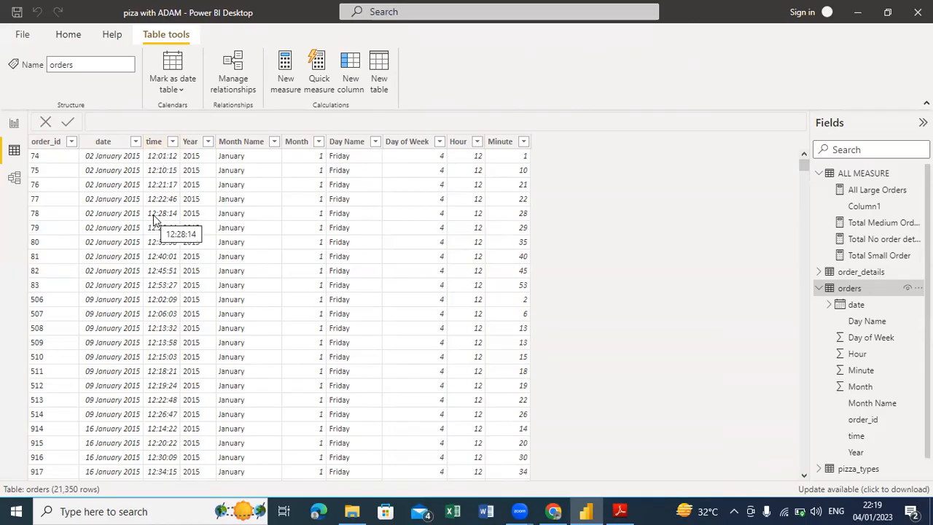
{"action": "left_click", "coordinate": [15, 125]}
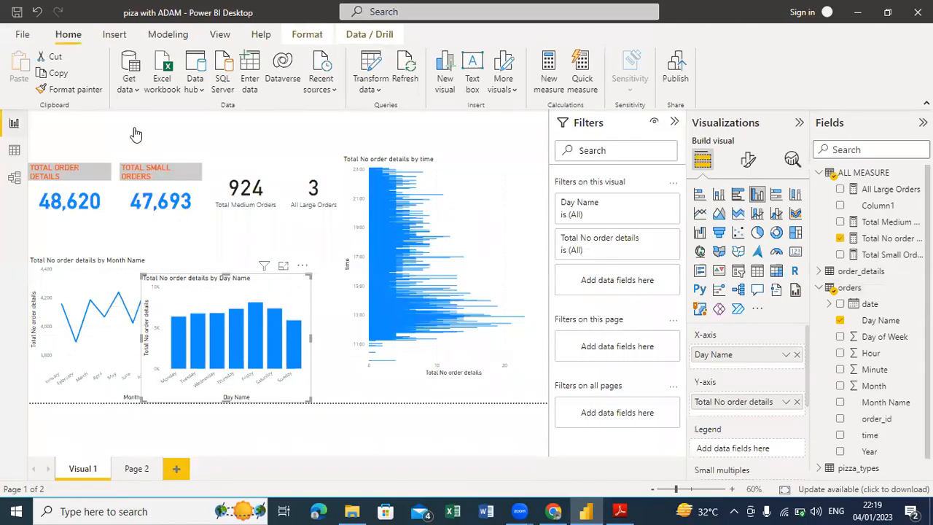
{"action": "left_click", "coordinate": [16, 157]}
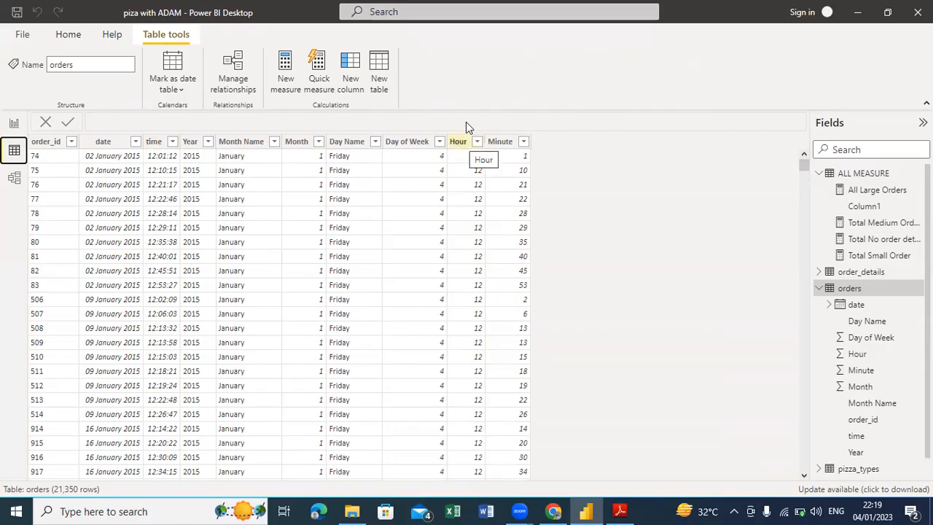
{"action": "left_click", "coordinate": [13, 123]}
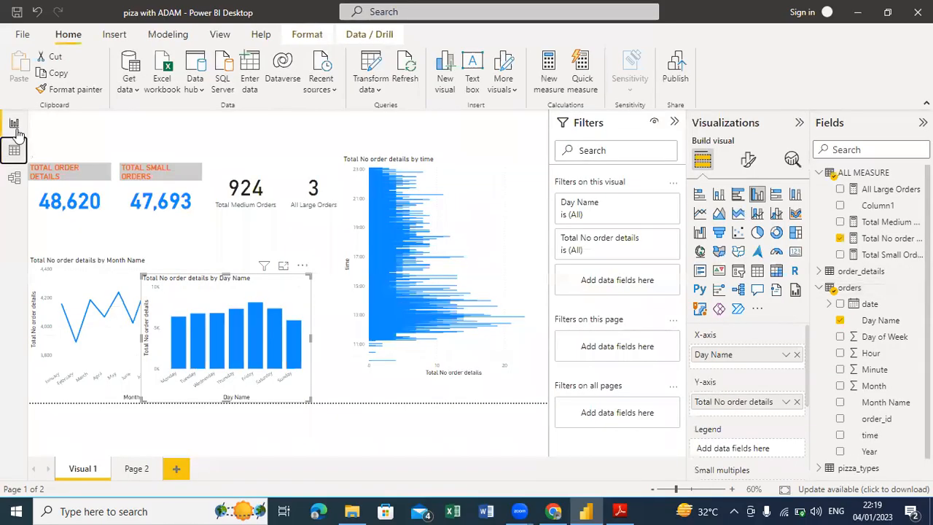
Step: Replace the time field with Hour on the Y-axis of the total order details bar chart
{"action": "left_click", "coordinate": [483, 267]}
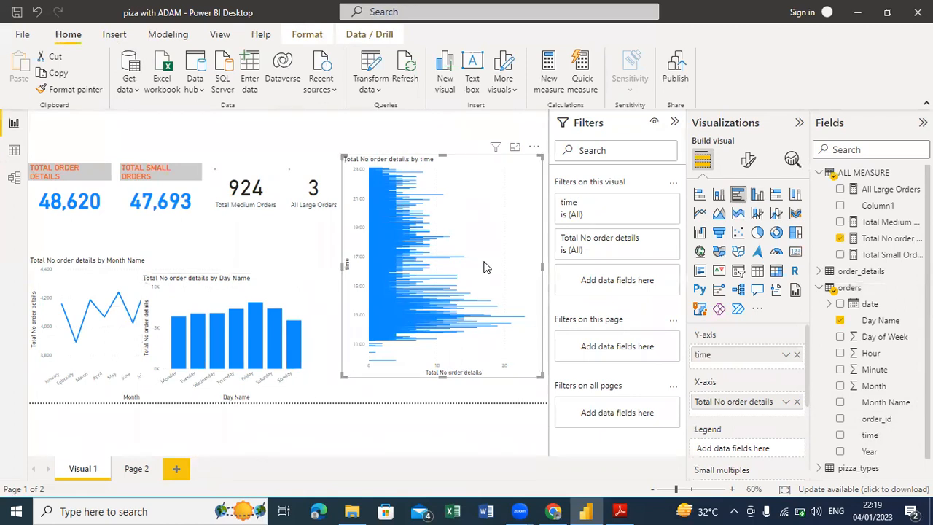
{"action": "left_click", "coordinate": [796, 355]}
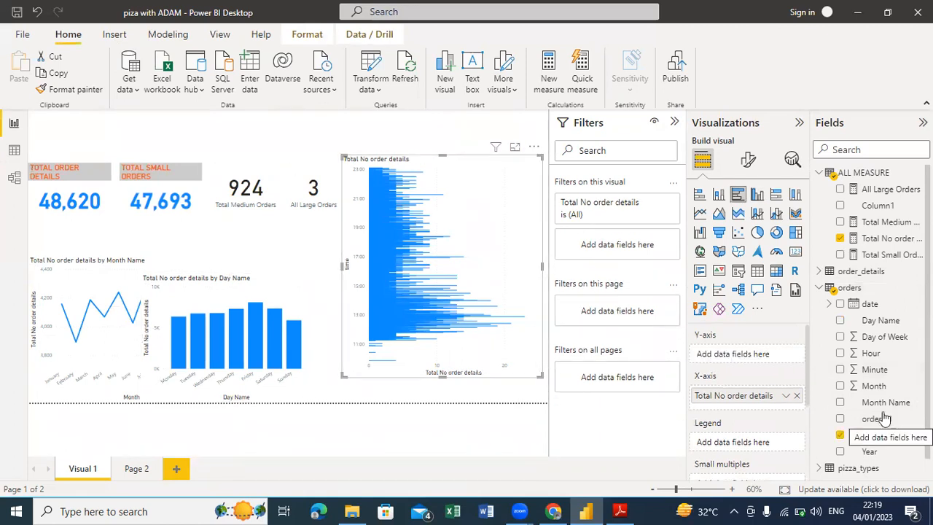
{"action": "left_click", "coordinate": [840, 354]}
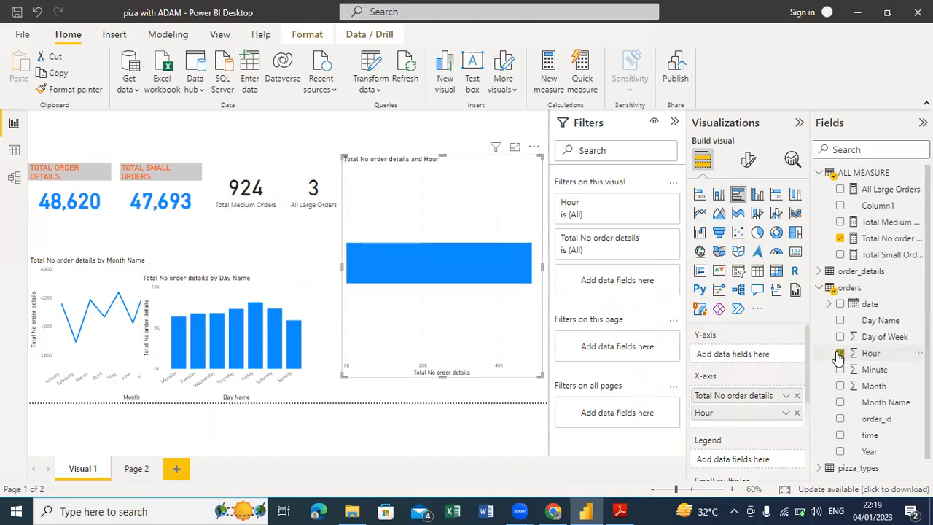
{"action": "left_click_drag", "start_coordinate": [731, 415], "coordinate": [733, 355]}
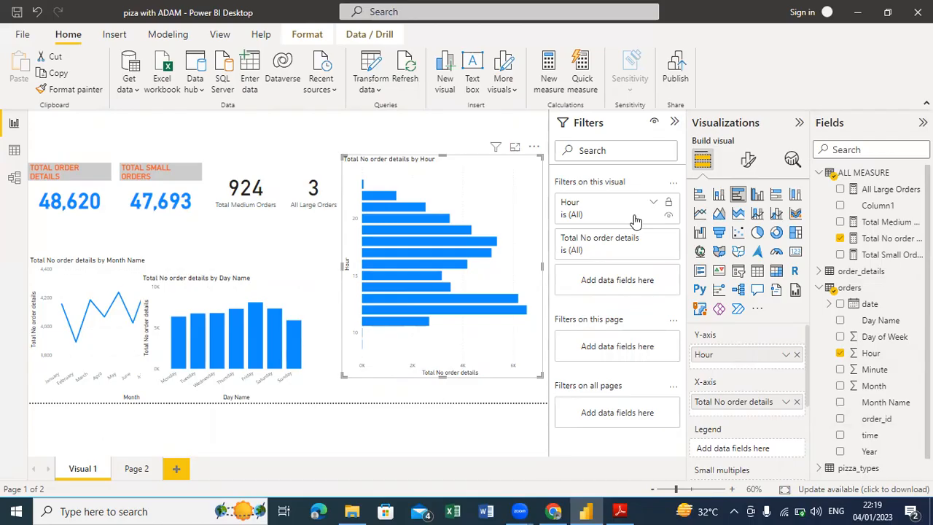
Step: Examine the Hour bar chart in focus mode and return to the report
{"action": "left_click", "coordinate": [514, 150]}
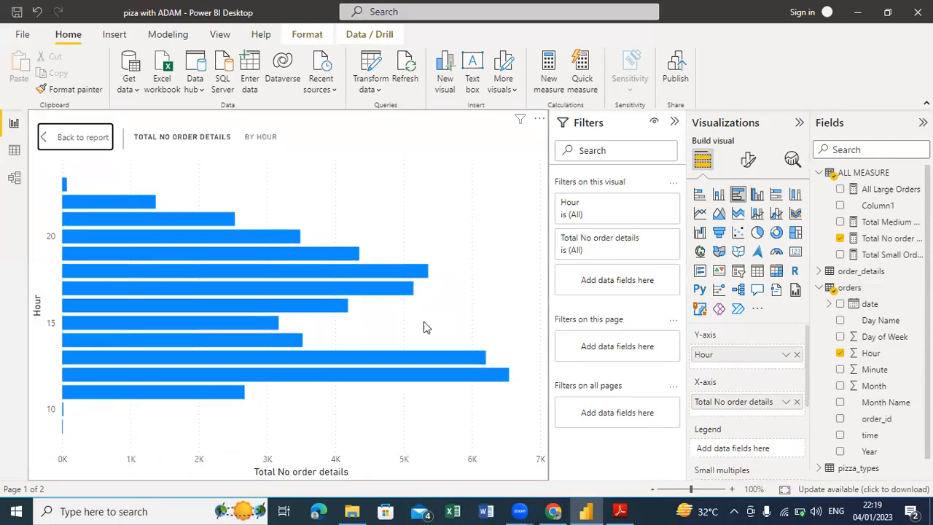
{"action": "mouse_move", "coordinate": [386, 381]}
{"action": "left_click", "coordinate": [76, 137]}
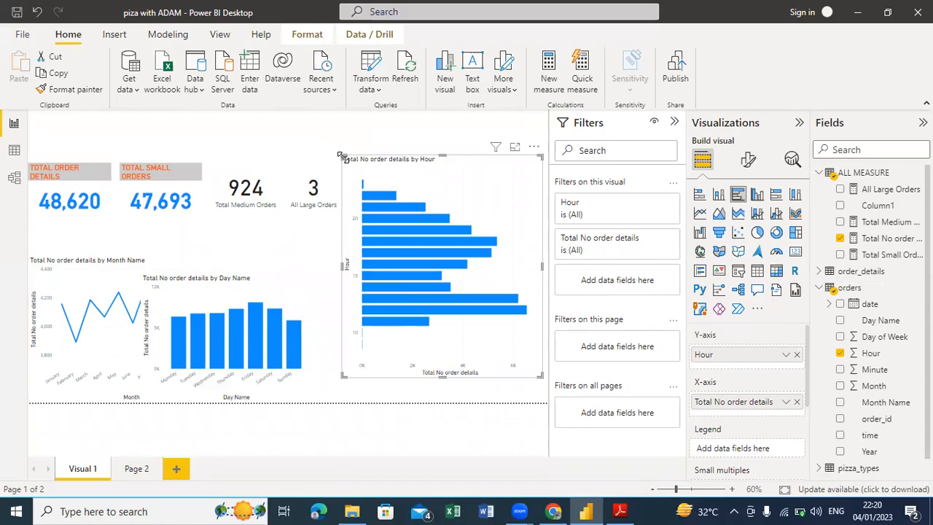
Step: Widen the Hour bar chart toward the Day Name chart and stretch its upper edge above the KPI cards
{"action": "left_click_drag", "start_coordinate": [351, 170], "coordinate": [326, 245]}
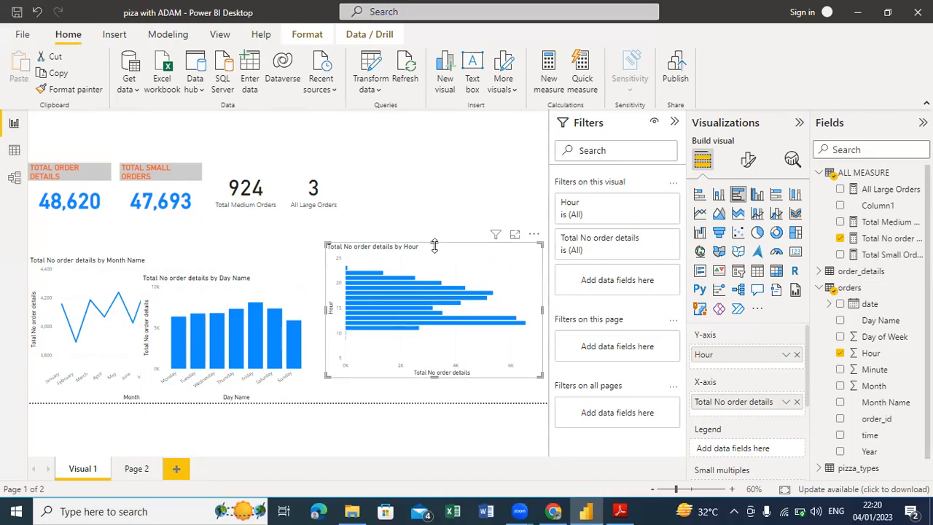
{"action": "left_click_drag", "start_coordinate": [434, 245], "coordinate": [435, 216]}
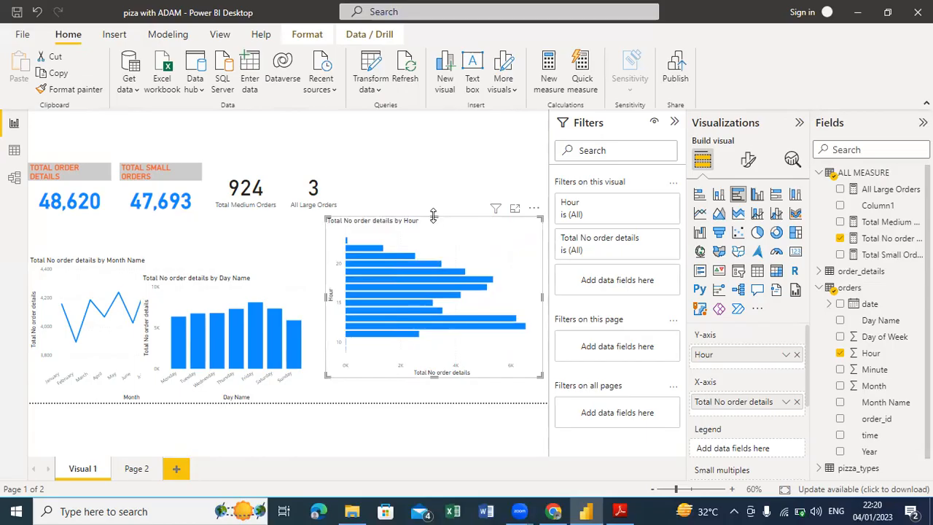
{"action": "left_click_drag", "start_coordinate": [434, 216], "coordinate": [433, 124]}
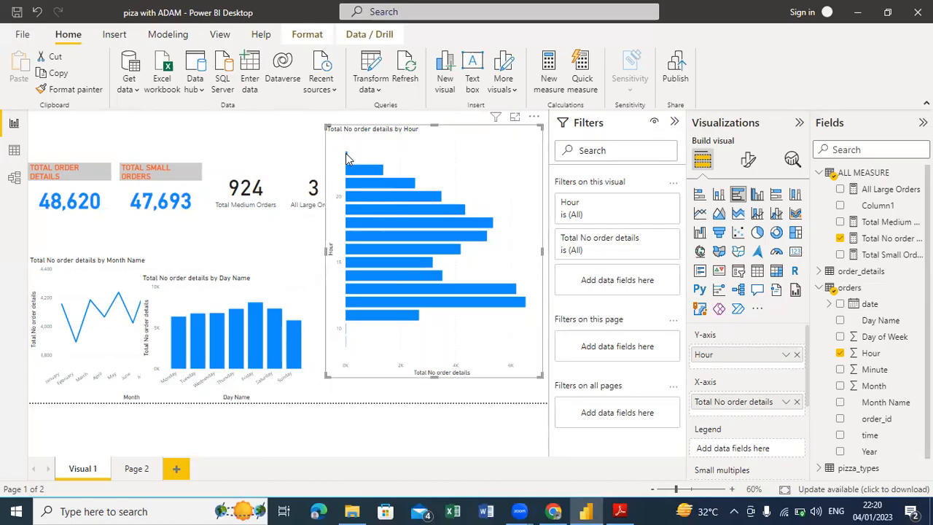
Step: Cross-filter the report by the lowest Hour bar, clear the selection, and shrink the Hour chart into the row below the KPI cards
{"action": "mouse_move", "coordinate": [347, 159]}
{"action": "left_click", "coordinate": [347, 344]}
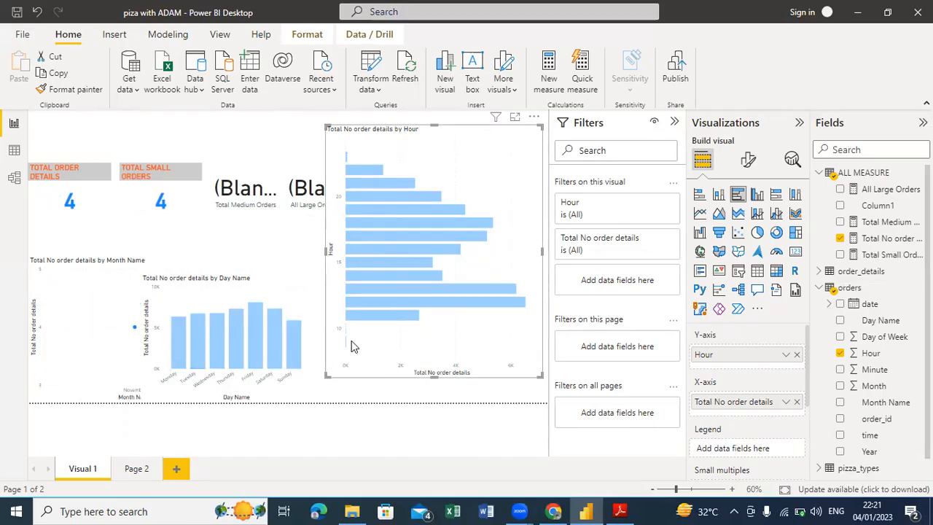
{"action": "left_click", "coordinate": [346, 344]}
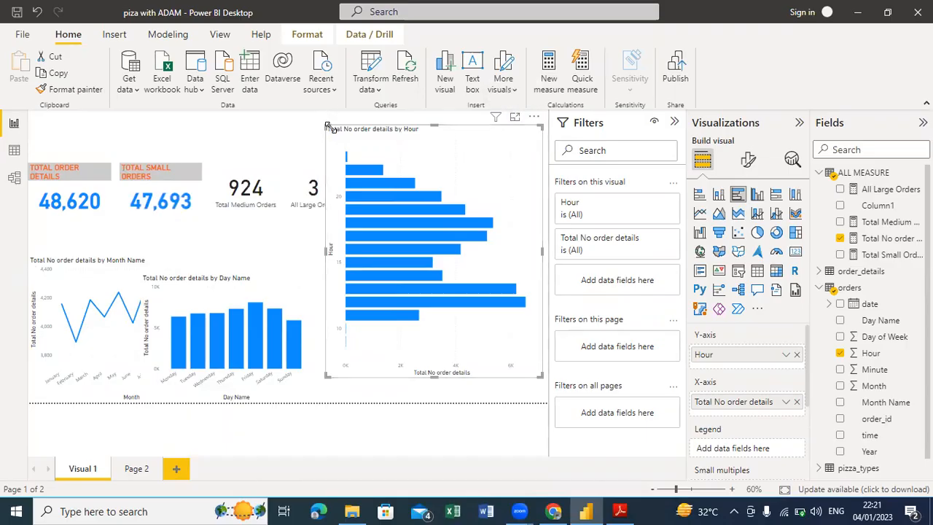
{"action": "left_click_drag", "start_coordinate": [327, 126], "coordinate": [315, 259]}
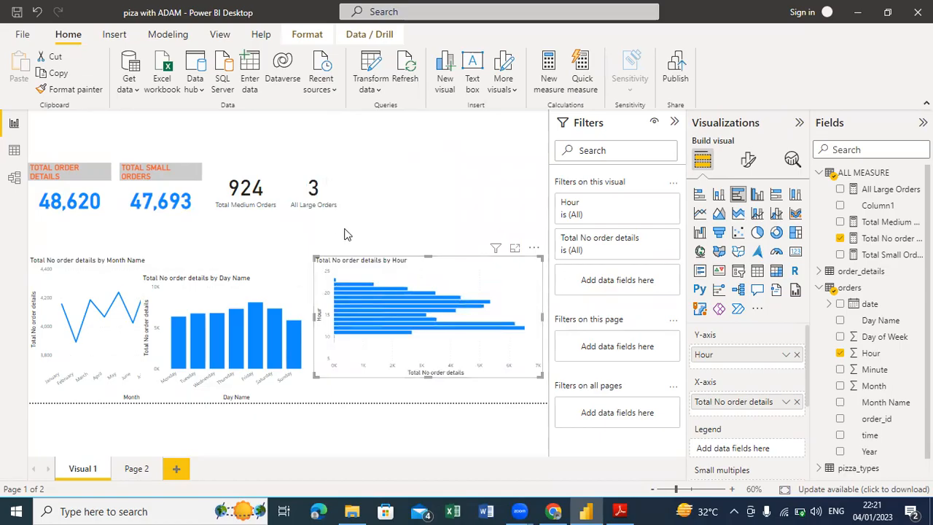
Step: Check the client's questions in the PDF brief, return to the report, and examine the Hour chart and the small orders card
{"action": "left_click", "coordinate": [622, 510]}
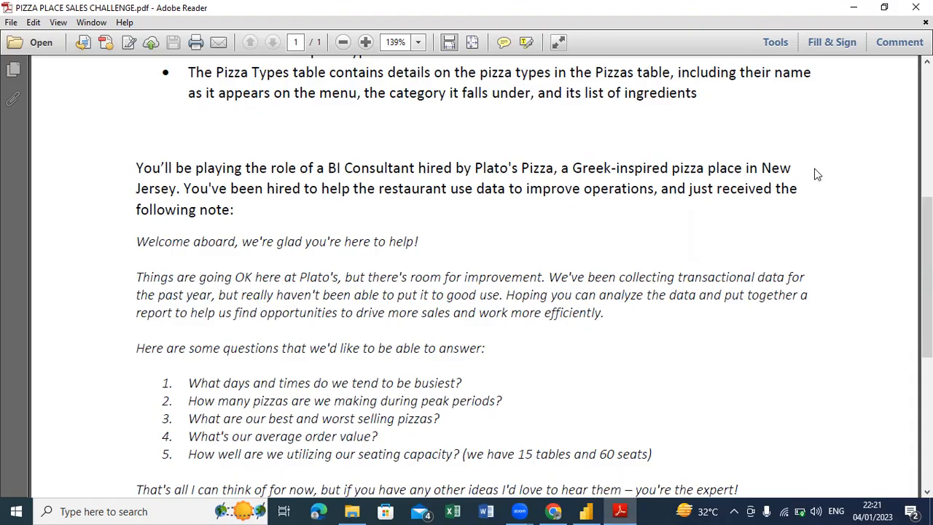
{"action": "left_click", "coordinate": [850, 7]}
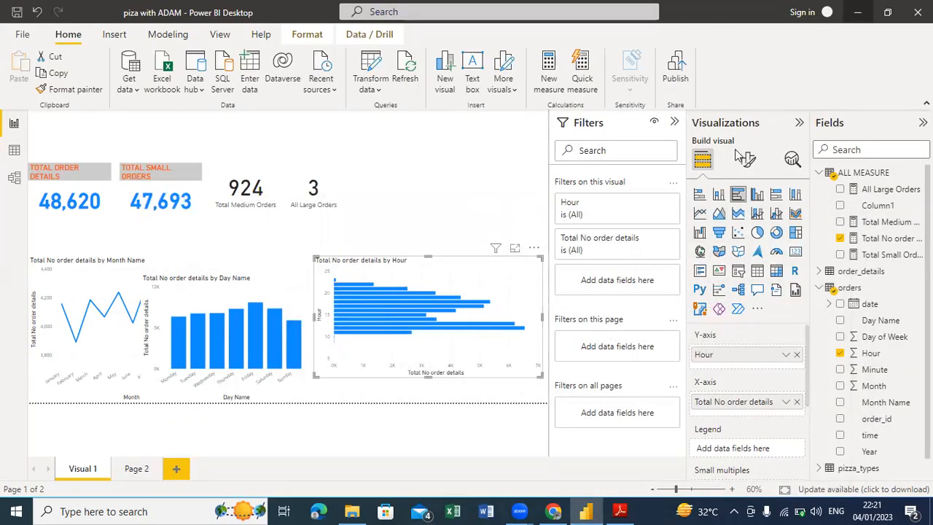
{"action": "left_click", "coordinate": [426, 164]}
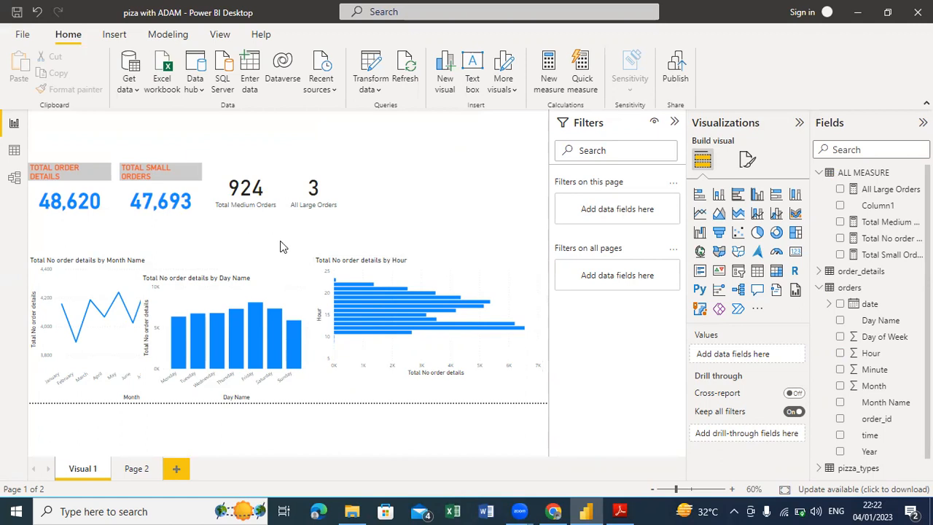
{"action": "left_click", "coordinate": [400, 357]}
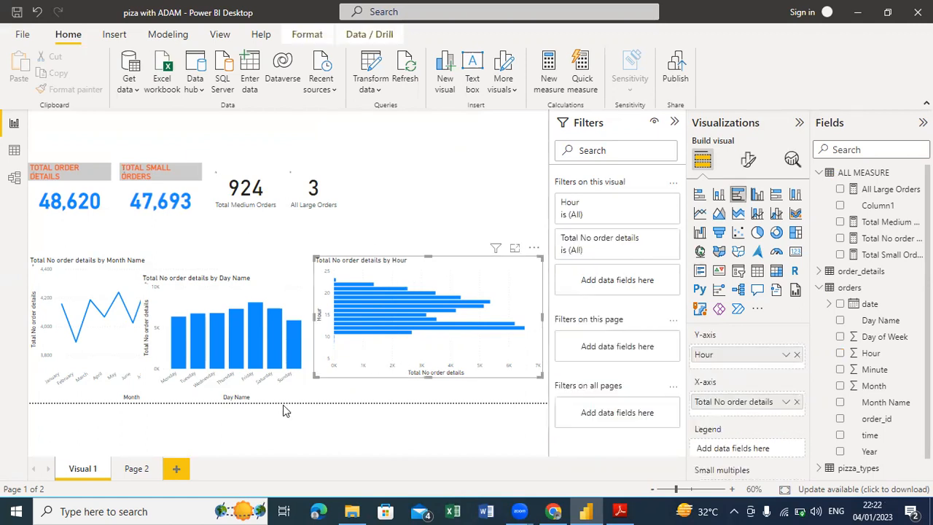
{"action": "mouse_move", "coordinate": [518, 330]}
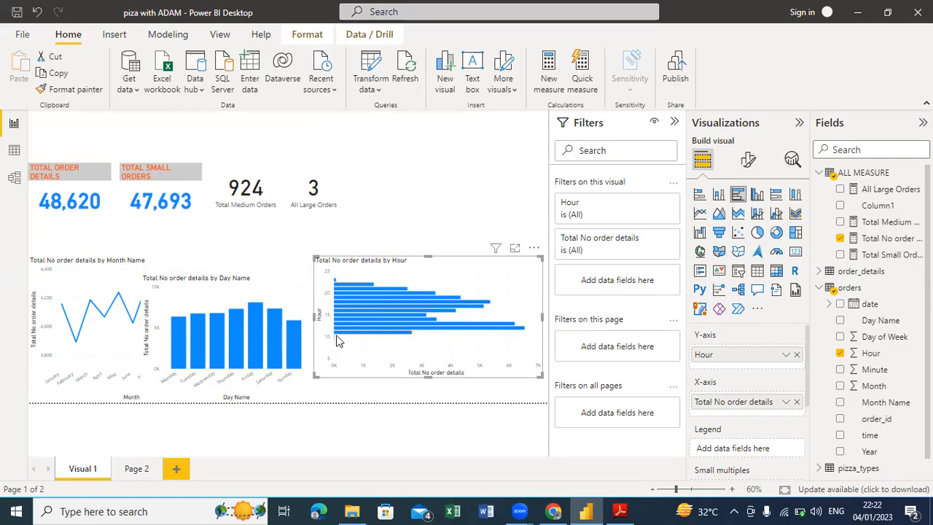
{"action": "mouse_move", "coordinate": [337, 331]}
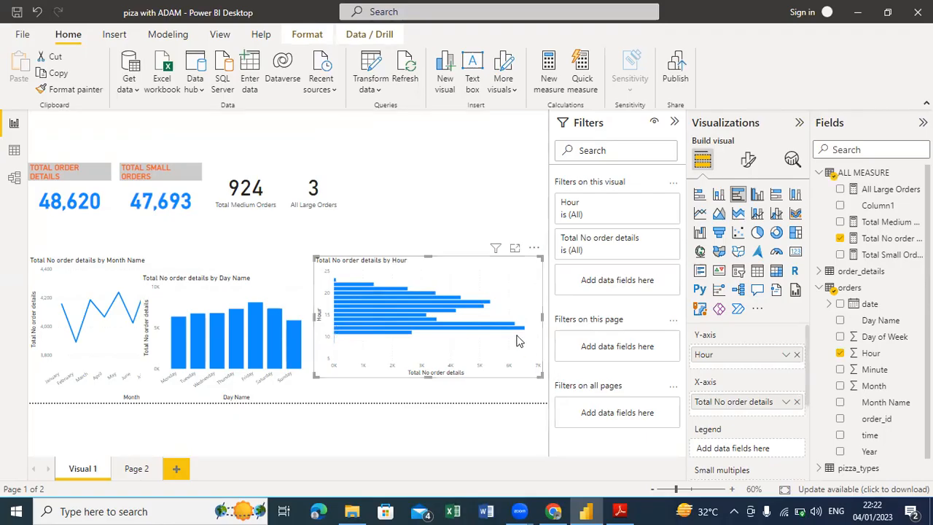
{"action": "mouse_move", "coordinate": [521, 332]}
{"action": "mouse_move", "coordinate": [618, 510]}
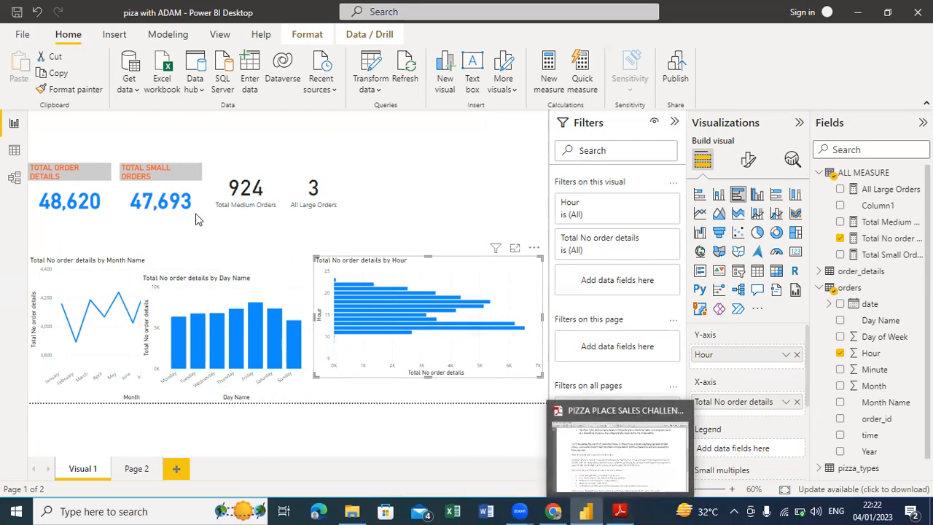
{"action": "left_click", "coordinate": [184, 179]}
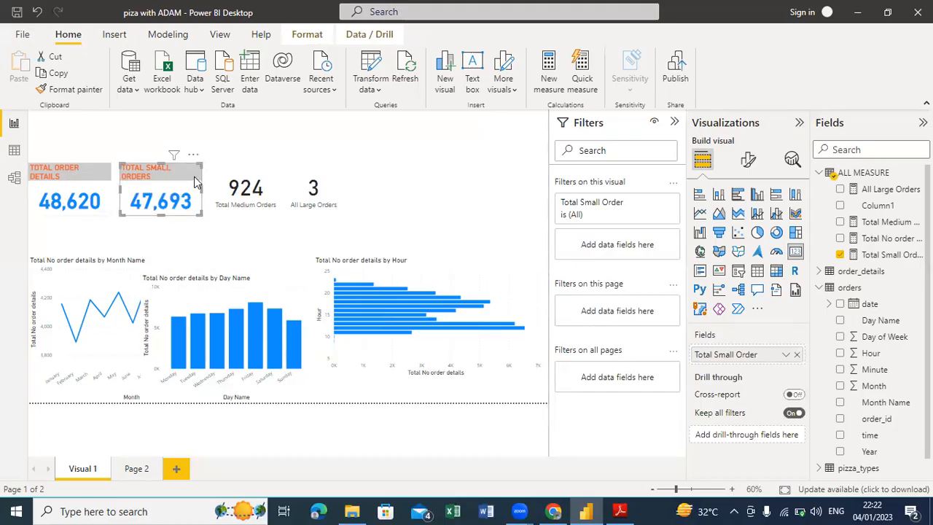
Step: Add a new measure named SMALL SMALL ORDER to the ALL MEASURE table
{"action": "left_click", "coordinate": [878, 174]}
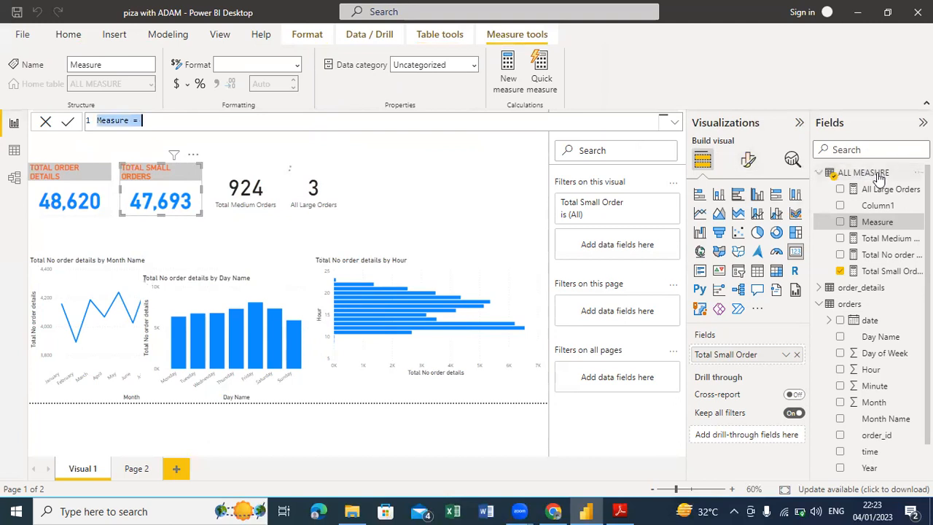
{"action": "key", "text": "Escape"}
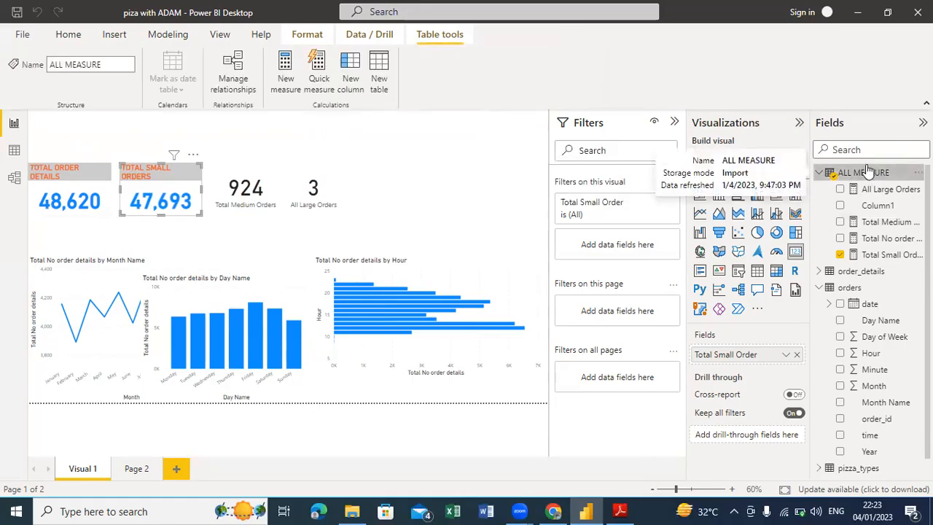
{"action": "right_click", "coordinate": [866, 170]}
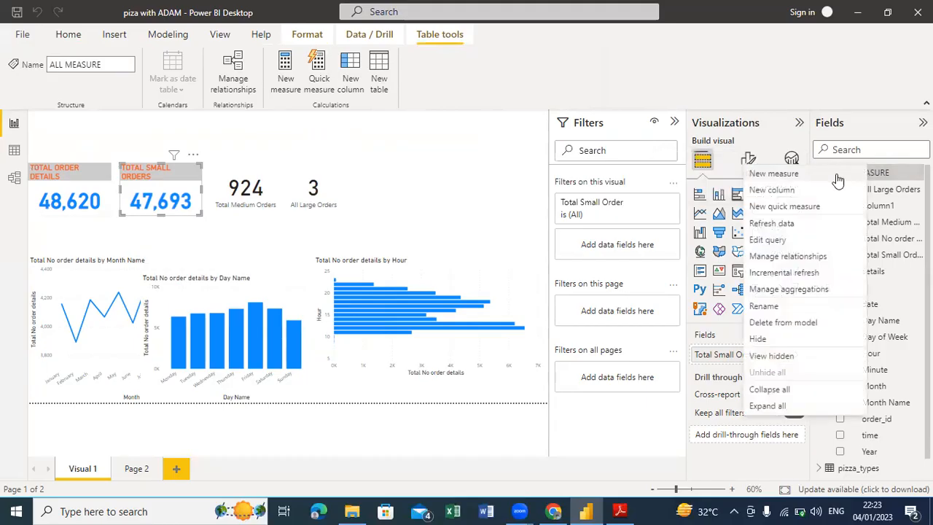
{"action": "left_click", "coordinate": [796, 179]}
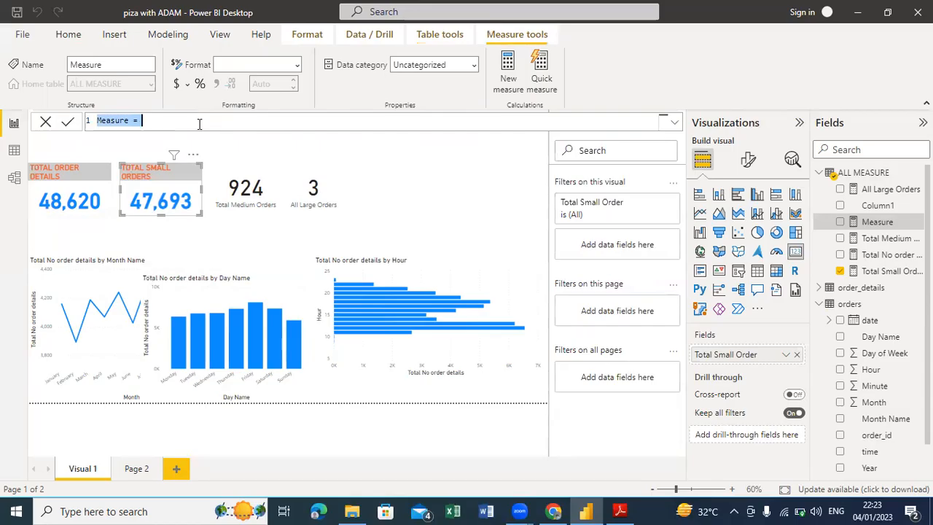
{"action": "type", "text": "SMALL SMALL AREDER"}
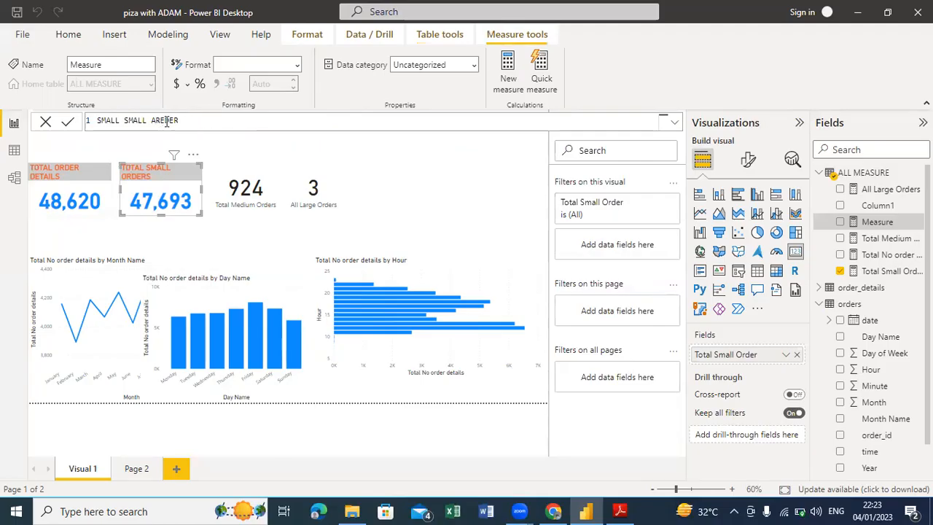
{"action": "left_click", "coordinate": [165, 121]}
{"action": "key", "text": "BackSpace"}
{"action": "key", "text": "BackSpace"}
{"action": "key", "text": "BackSpace"}
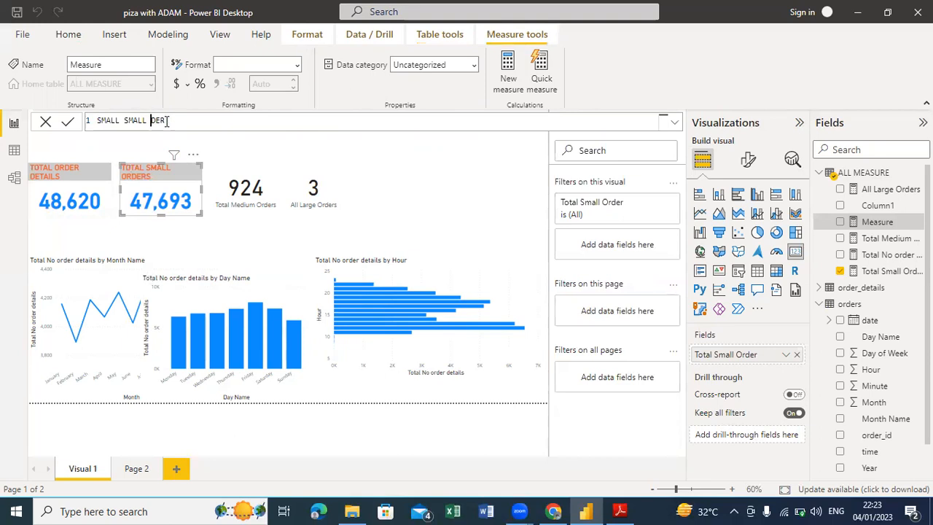
{"action": "type", "text": "ORDER ="}
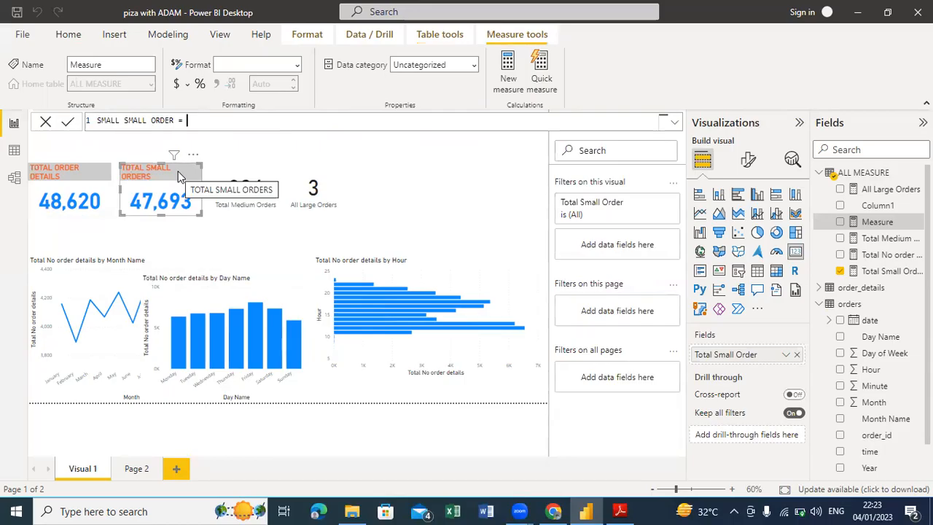
Step: Define the SMALL SMALL ORDER measure as DIVIDE([Total Small Order],[Total No order details],0) and commit it
{"action": "type", "text": "DI"}
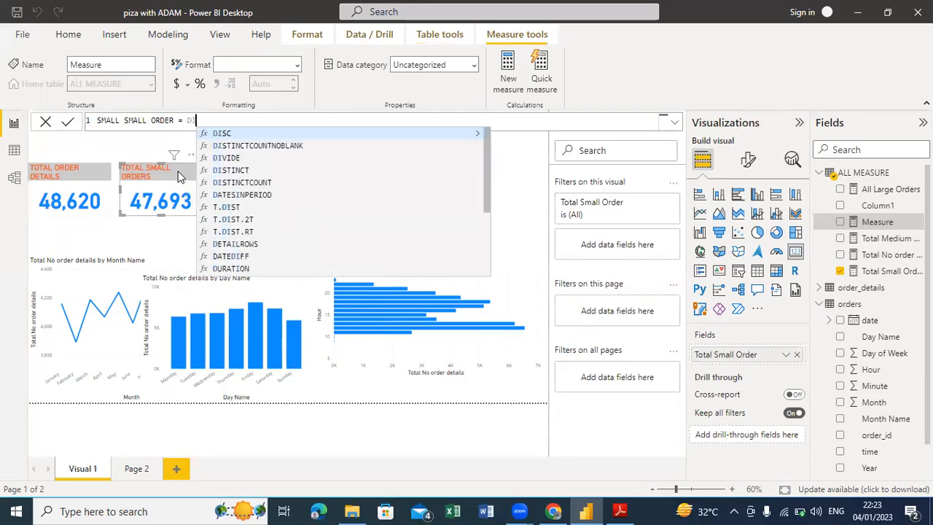
{"action": "type", "text": "VIDE"}
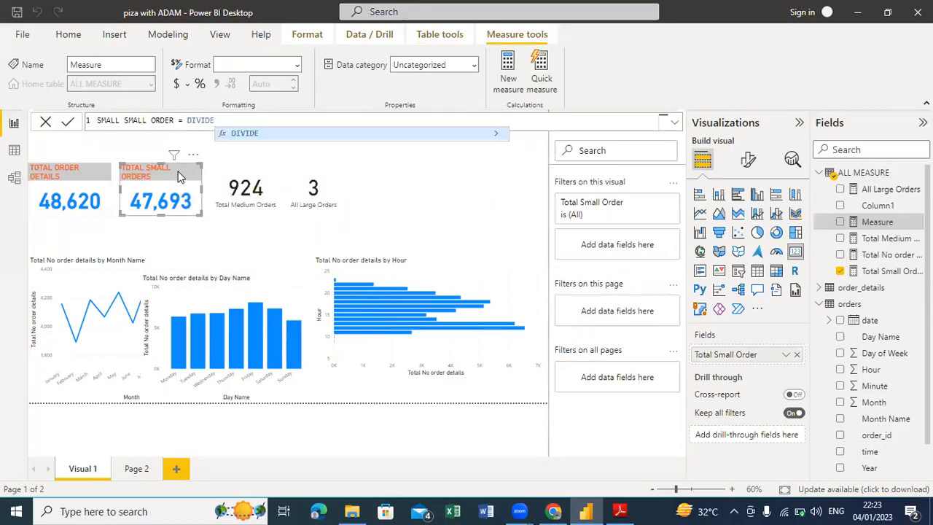
{"action": "type", "text": "("}
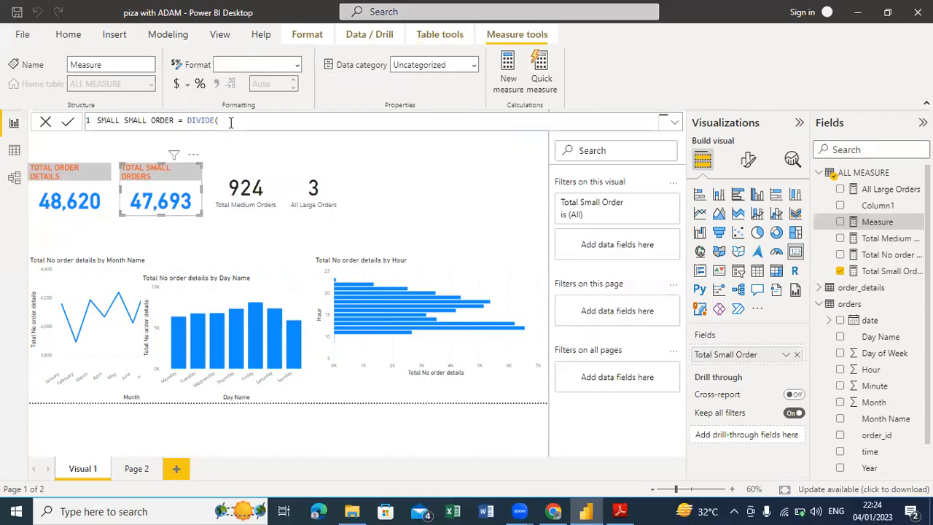
{"action": "type", "text": "TO"}
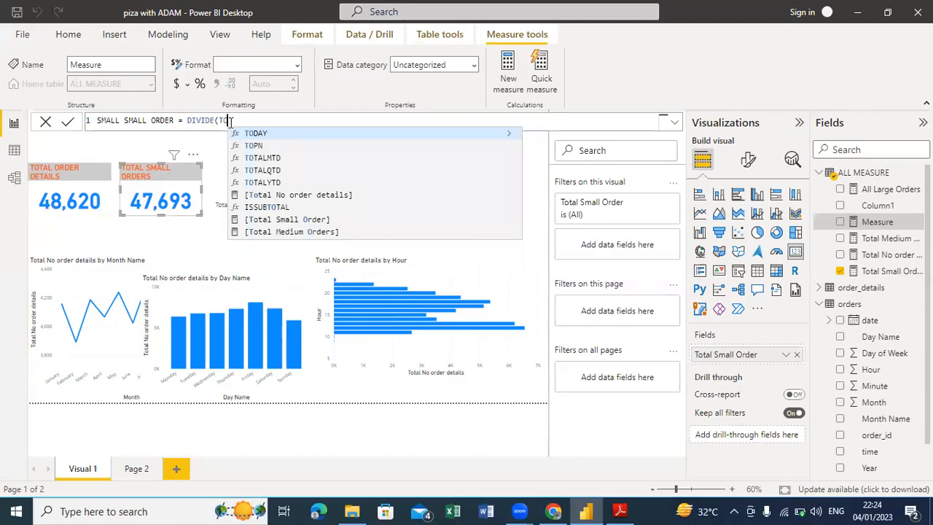
{"action": "type", "text": "TA"}
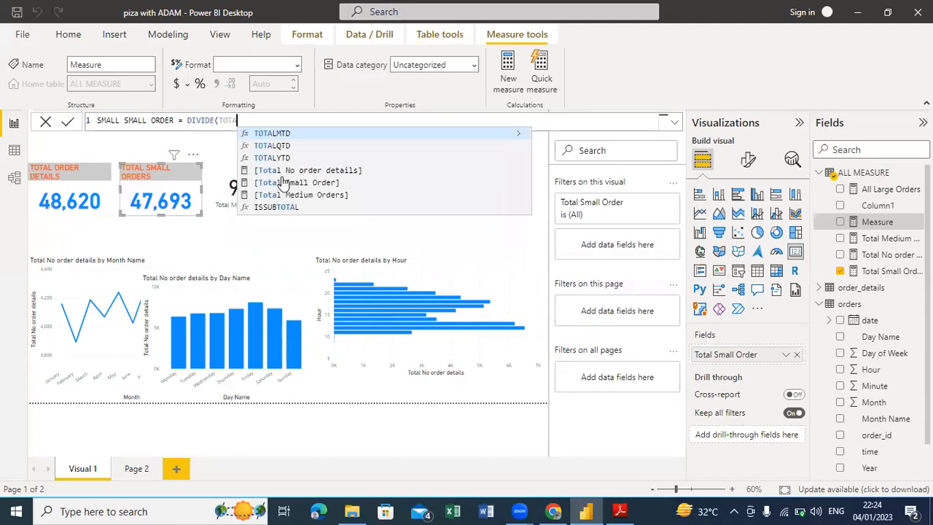
{"action": "left_click", "coordinate": [284, 182]}
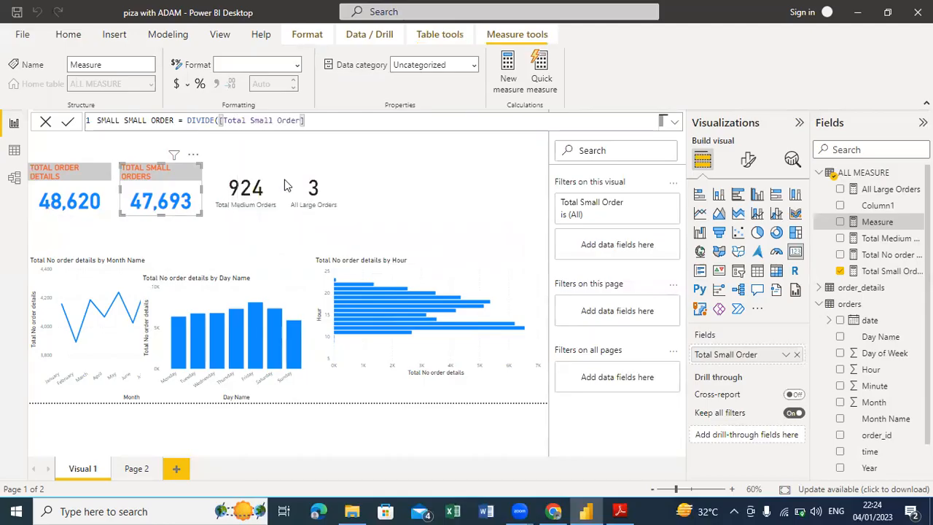
{"action": "type", "text": ","}
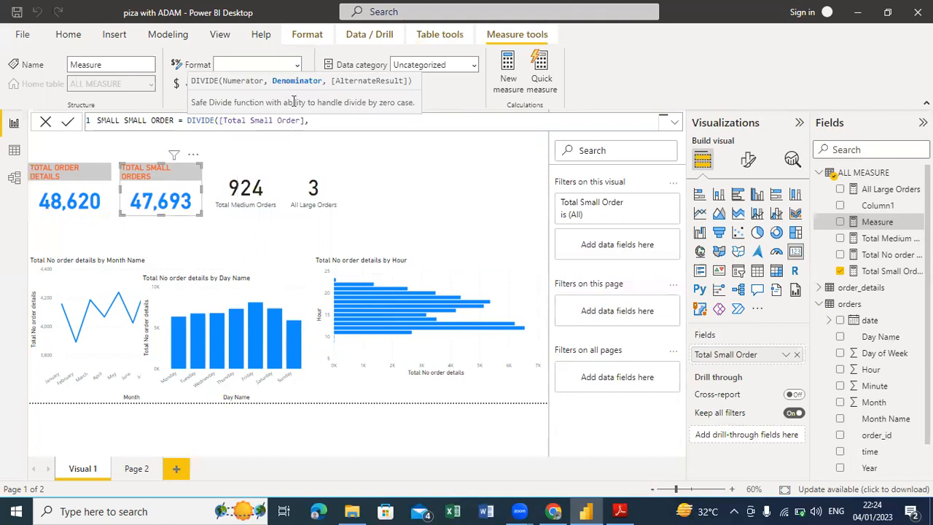
{"action": "type", "text": "TOTAL"}
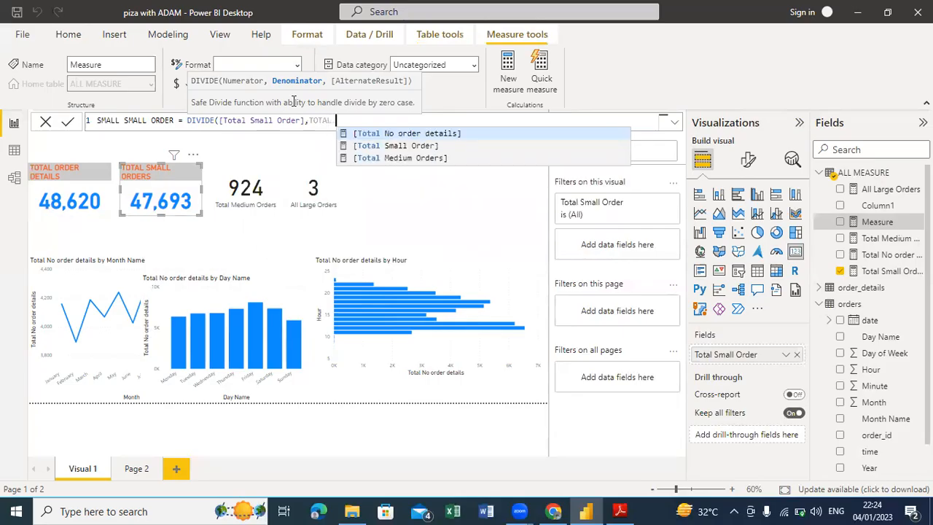
{"action": "left_click", "coordinate": [411, 137]}
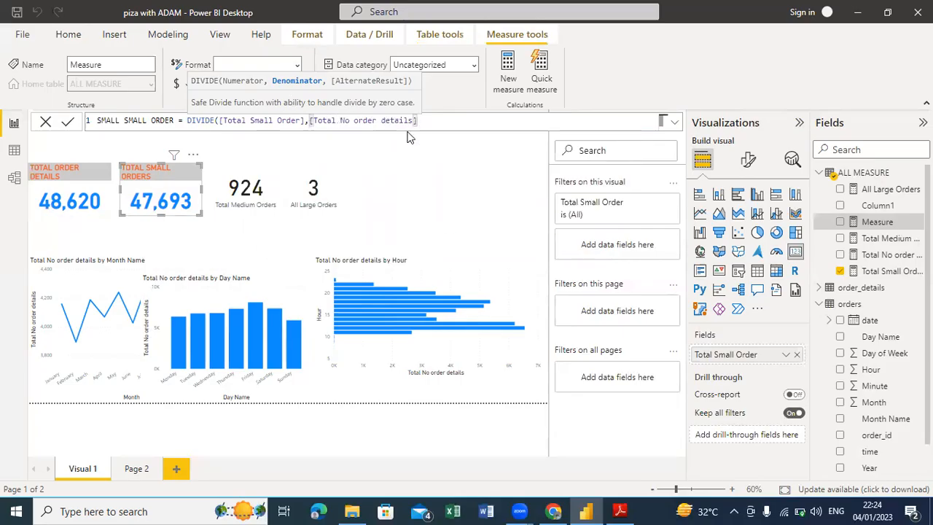
{"action": "type", "text": ","}
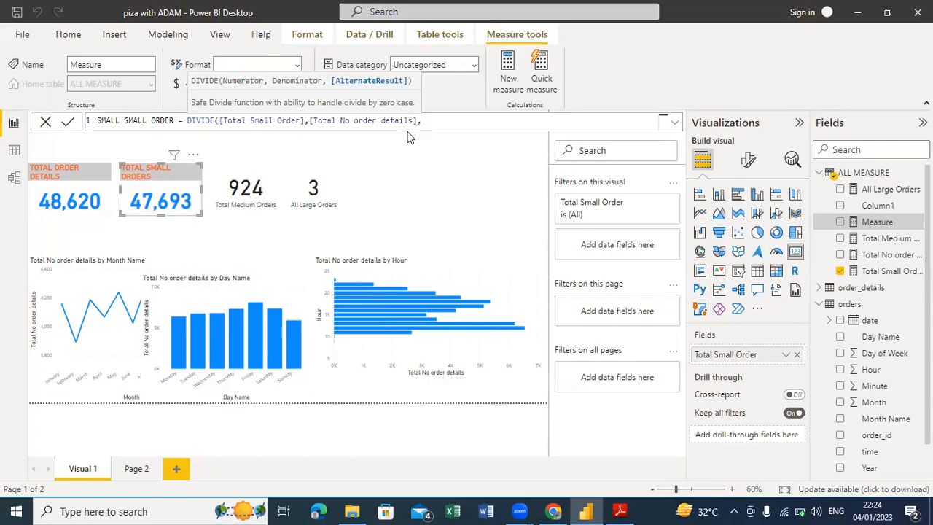
{"action": "type", "text": "0)"}
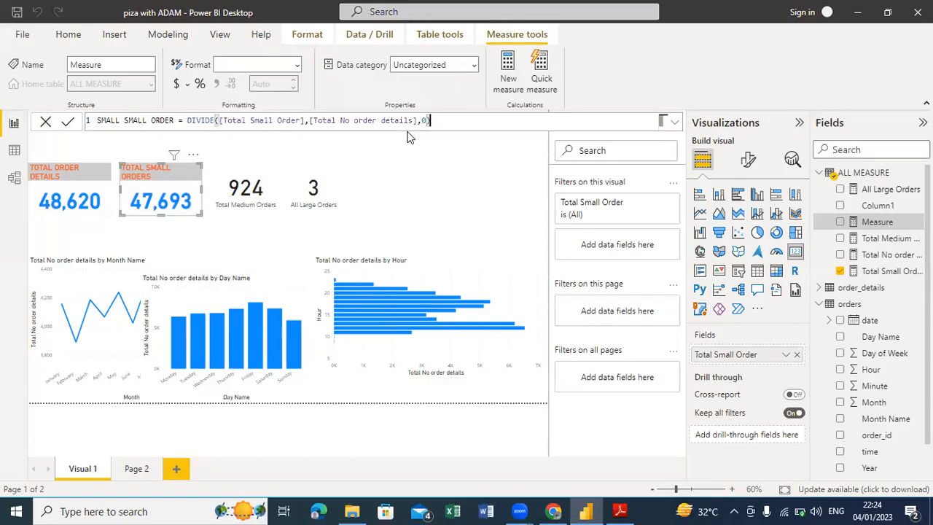
{"action": "left_click", "coordinate": [68, 125]}
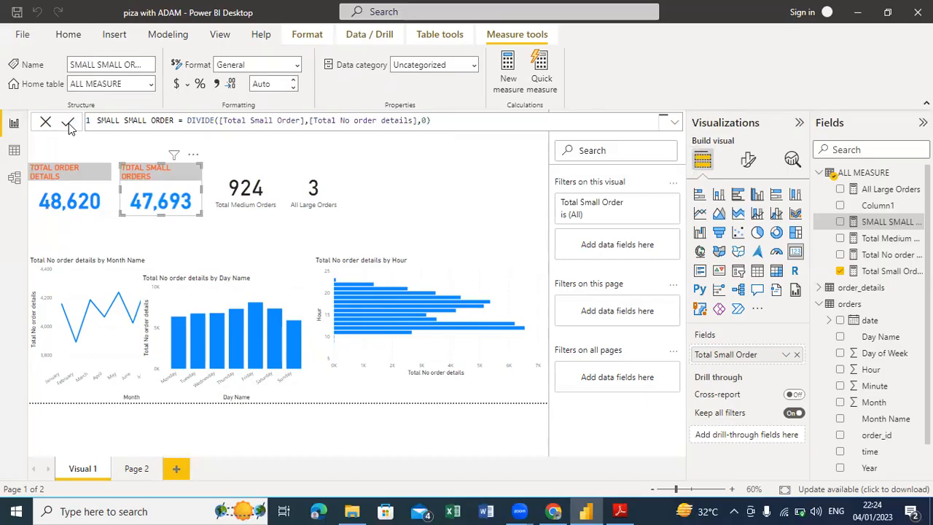
{"action": "left_click", "coordinate": [392, 168]}
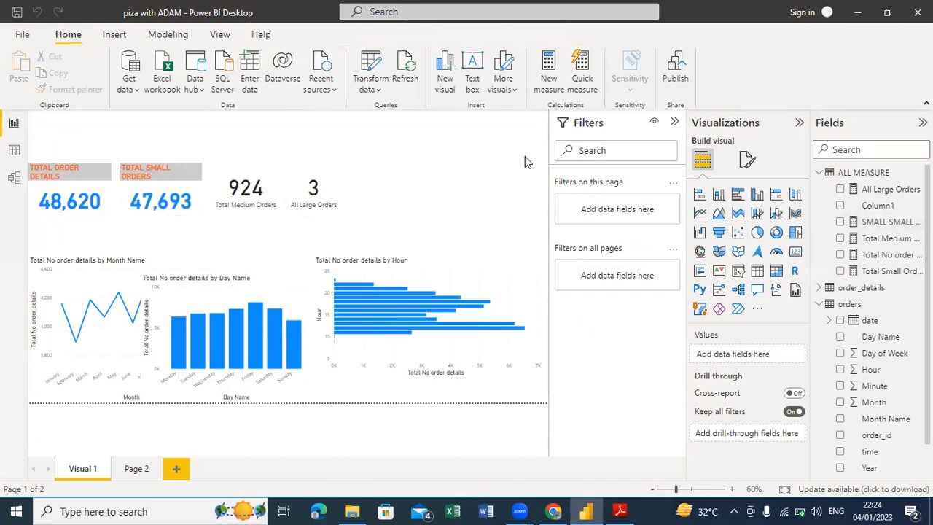
Step: Rename the SMALL SMALL ORDER measure to % SMALL ORDER in its formula
{"action": "left_click", "coordinate": [877, 223]}
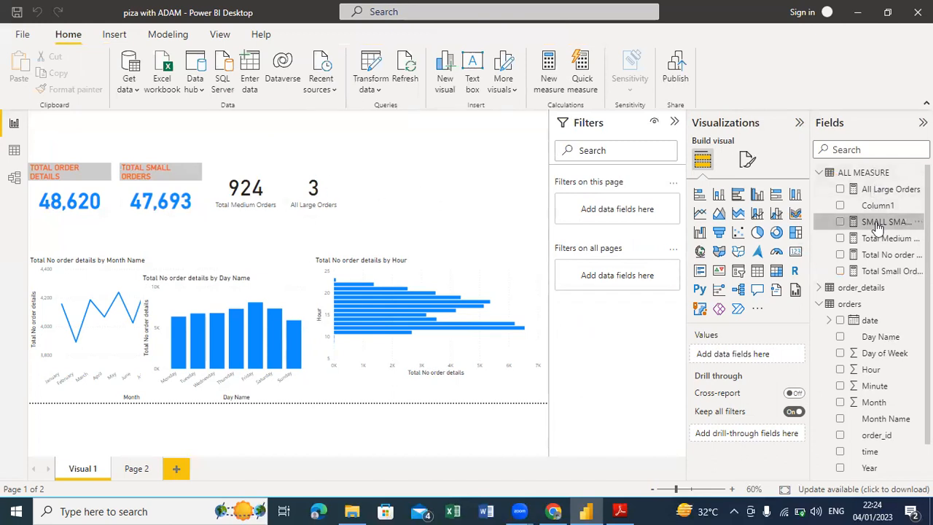
{"action": "left_click", "coordinate": [121, 120]}
{"action": "key", "text": "BackSpace"}
{"action": "key", "text": "BackSpace"}
{"action": "key", "text": "BackSpace"}
{"action": "key", "text": "BackSpace"}
{"action": "key", "text": "BackSpace"}
{"action": "key", "text": "BackSpace"}
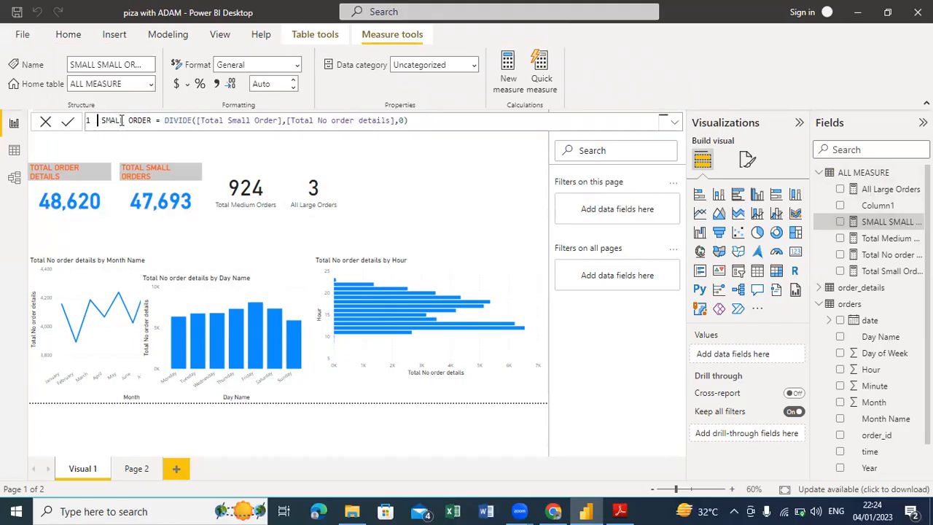
{"action": "type", "text": "S"}
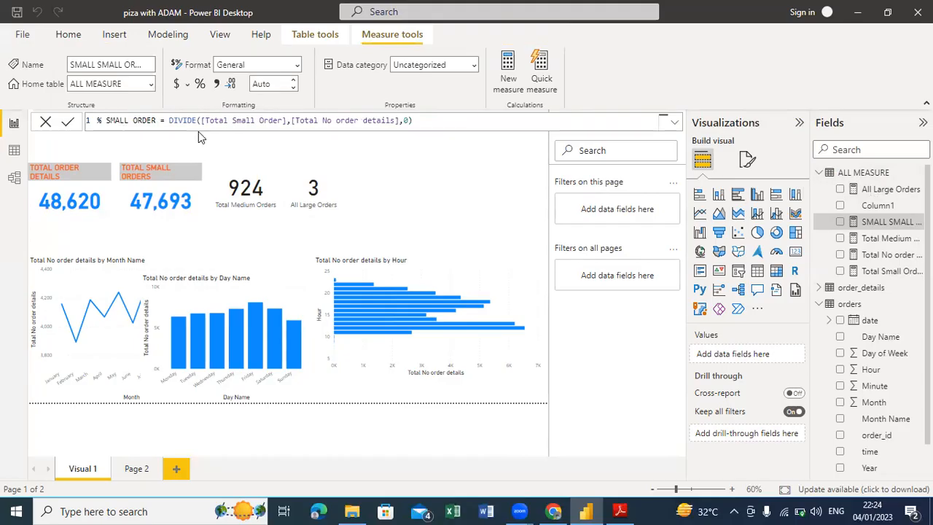
{"action": "key", "text": "BackSpace"}
{"action": "type", "text": "%"}
{"action": "left_click", "coordinate": [422, 187]}
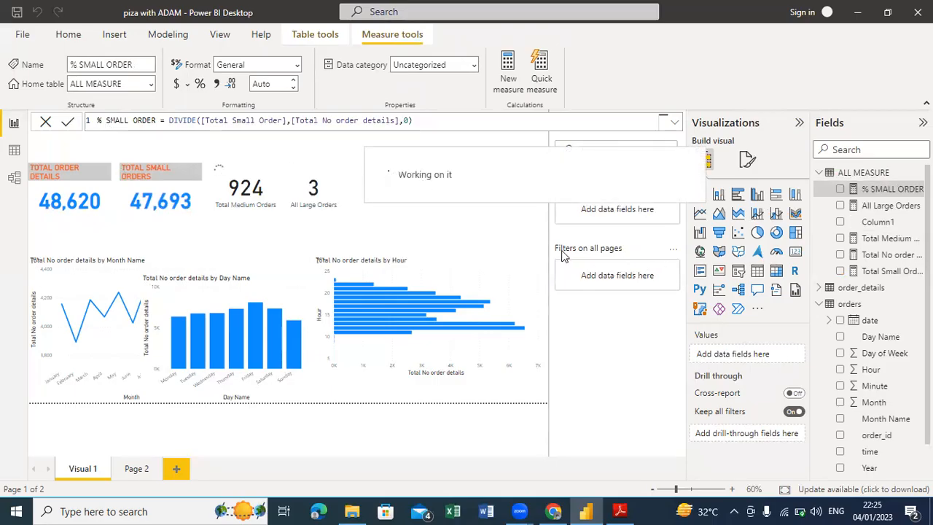
Step: Add a card showing the % SMALL ORDER measure beside the All Large Orders card and narrow it
{"action": "left_click", "coordinate": [491, 198]}
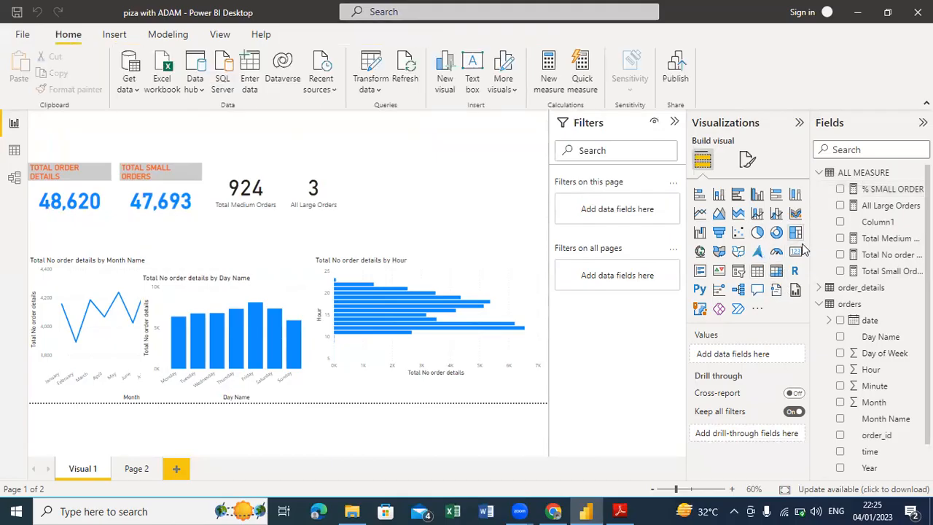
{"action": "left_click", "coordinate": [795, 251]}
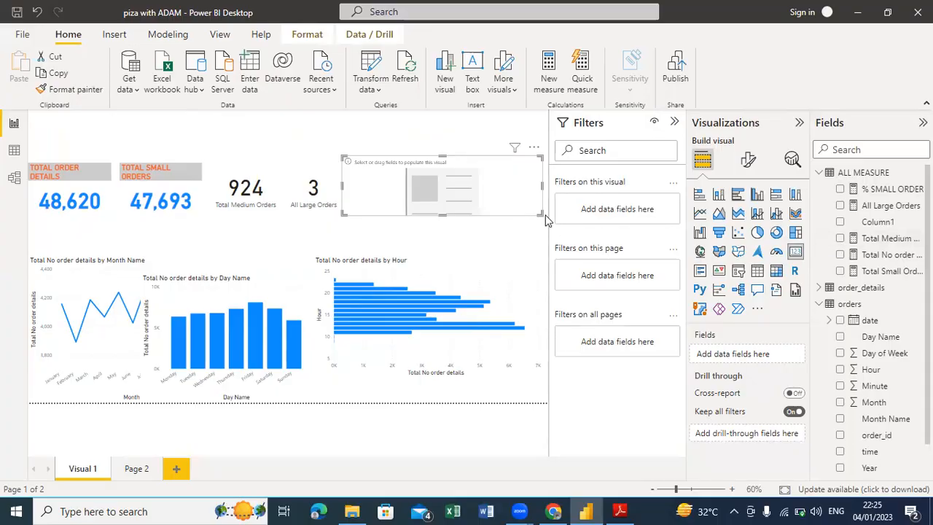
{"action": "left_click_drag", "start_coordinate": [524, 212], "coordinate": [483, 211]}
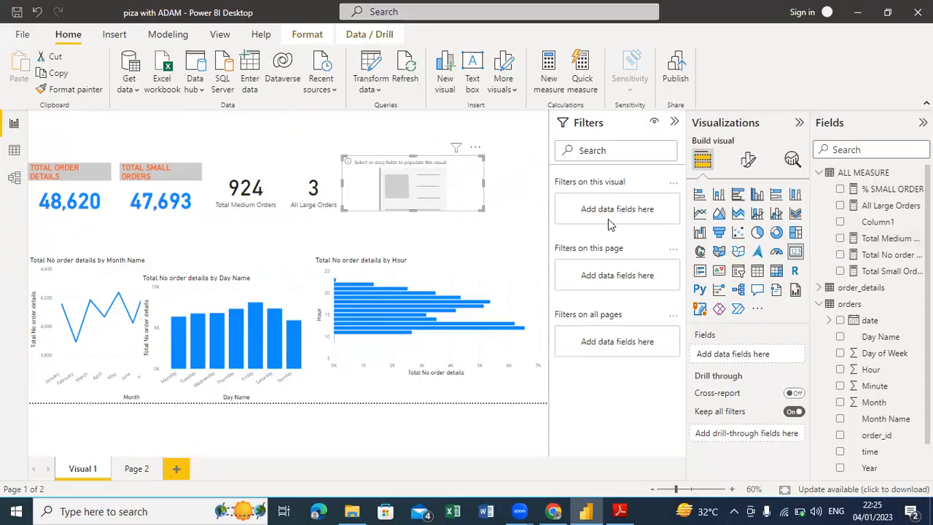
{"action": "left_click", "coordinate": [840, 190]}
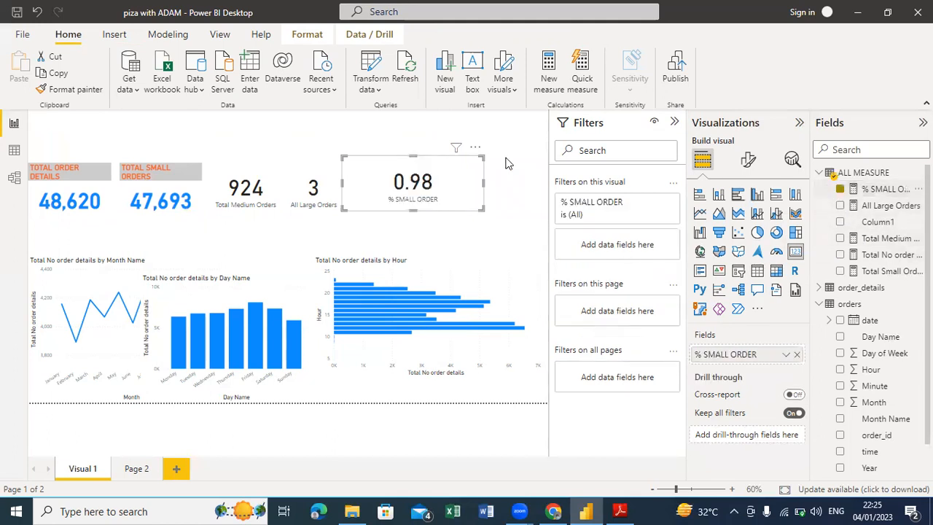
{"action": "left_click_drag", "start_coordinate": [479, 209], "coordinate": [442, 207]}
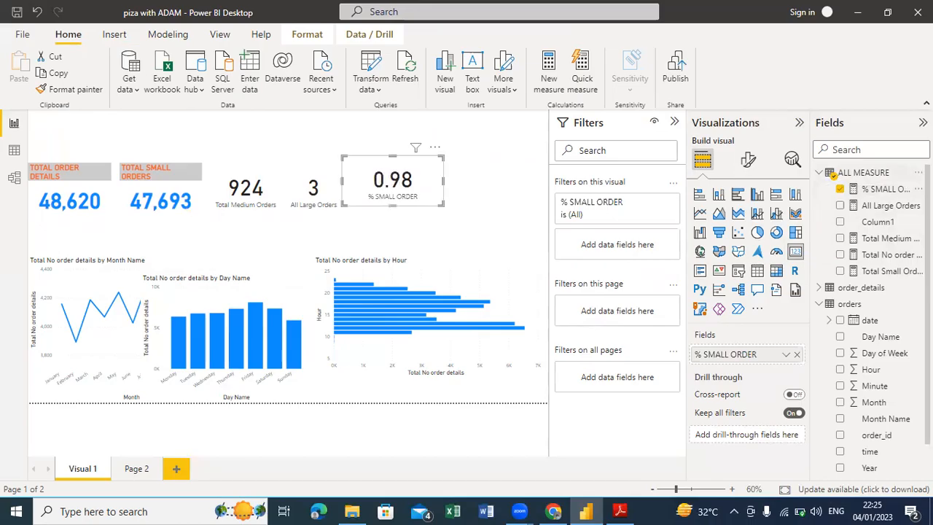
Step: Format the % SMALL ORDER measure as a percentage with 1 decimal place
{"action": "left_click", "coordinate": [901, 191]}
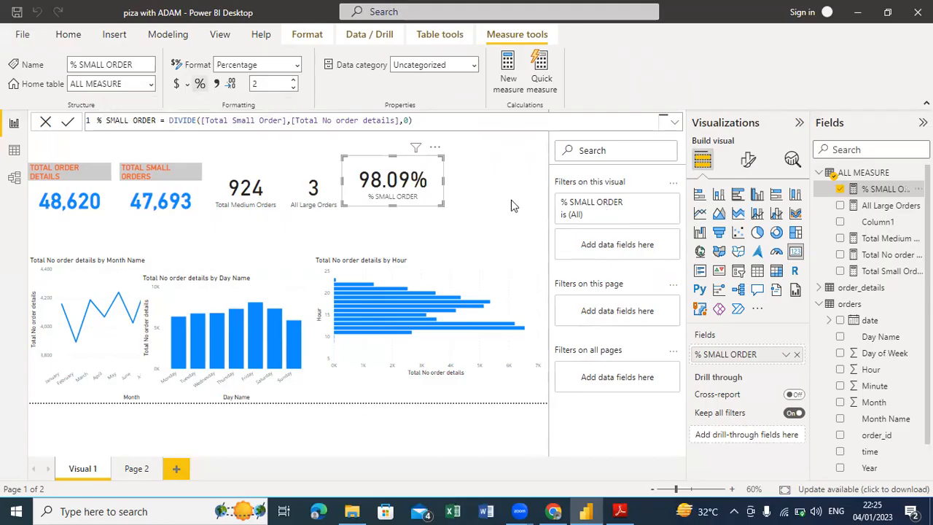
{"action": "left_click", "coordinate": [884, 189]}
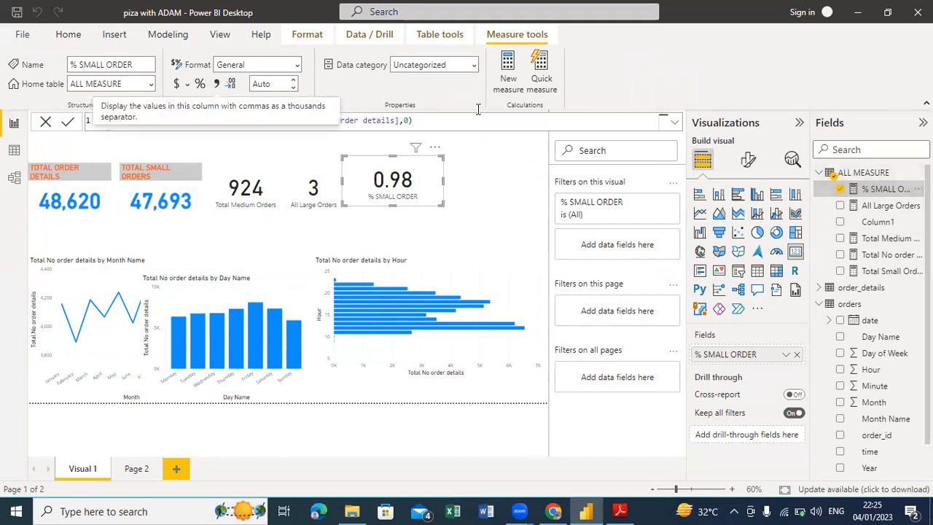
{"action": "left_click", "coordinate": [200, 83]}
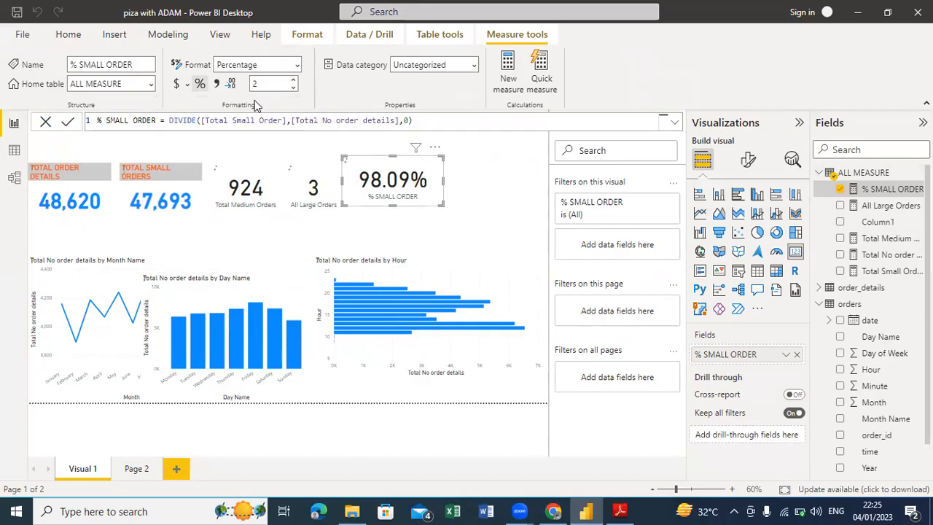
{"action": "key", "text": "Down"}
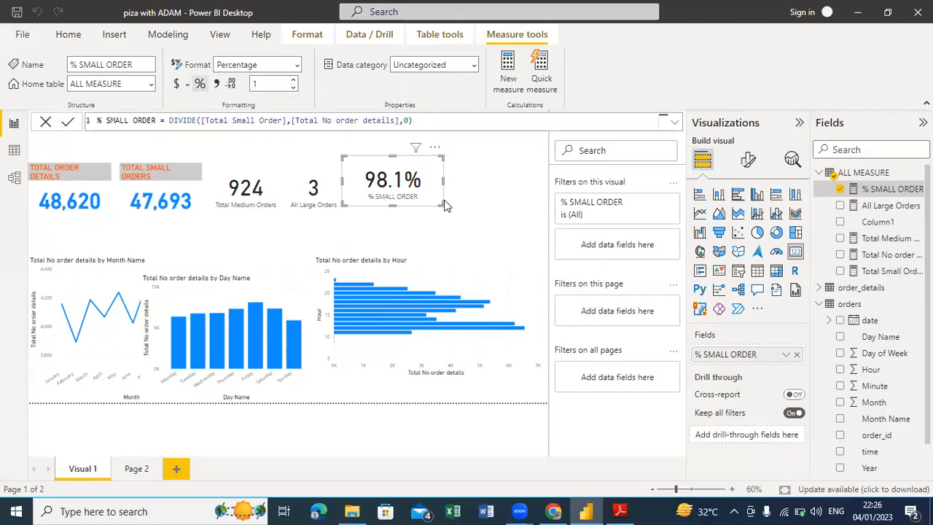
Step: Resize the % SMALL ORDER card to the KPI row's lower edge, leaving a gap from the All Large Orders card
{"action": "left_click_drag", "start_coordinate": [440, 201], "coordinate": [429, 194]}
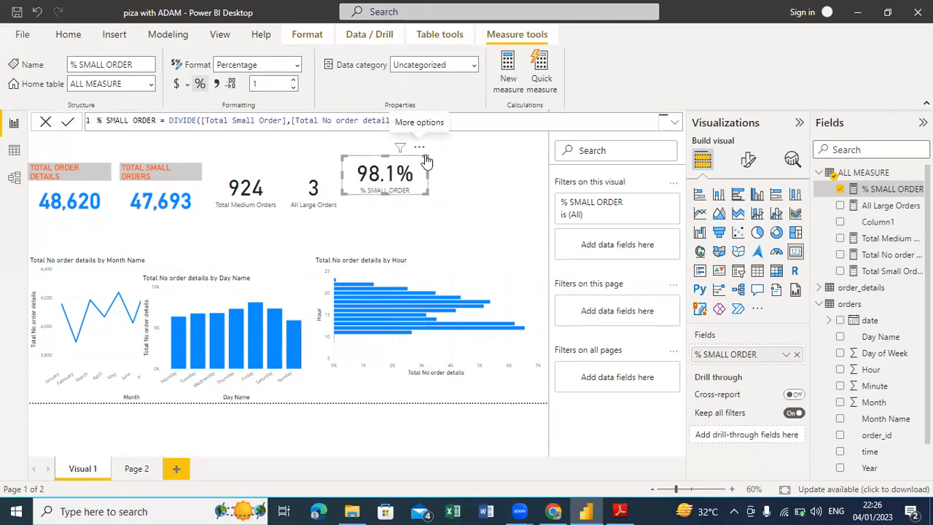
{"action": "left_click_drag", "start_coordinate": [383, 194], "coordinate": [385, 214]}
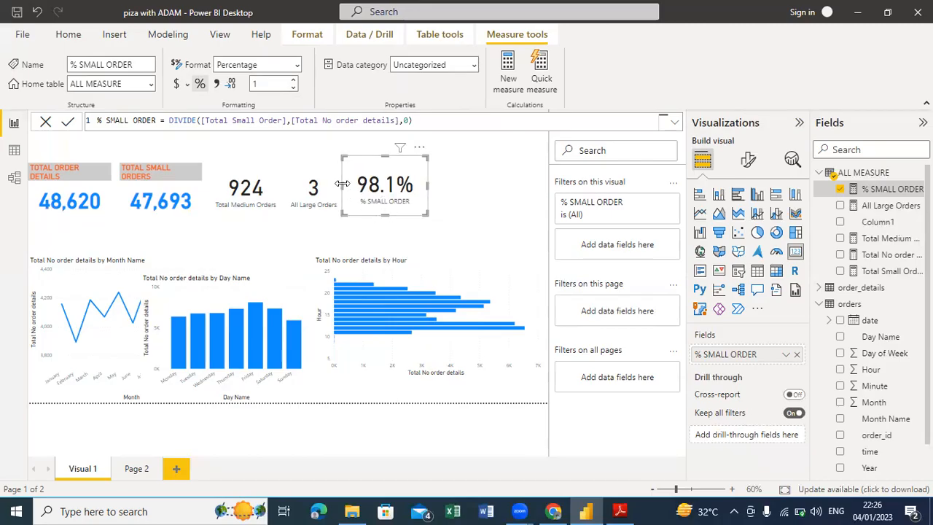
{"action": "left_click_drag", "start_coordinate": [342, 184], "coordinate": [354, 187]}
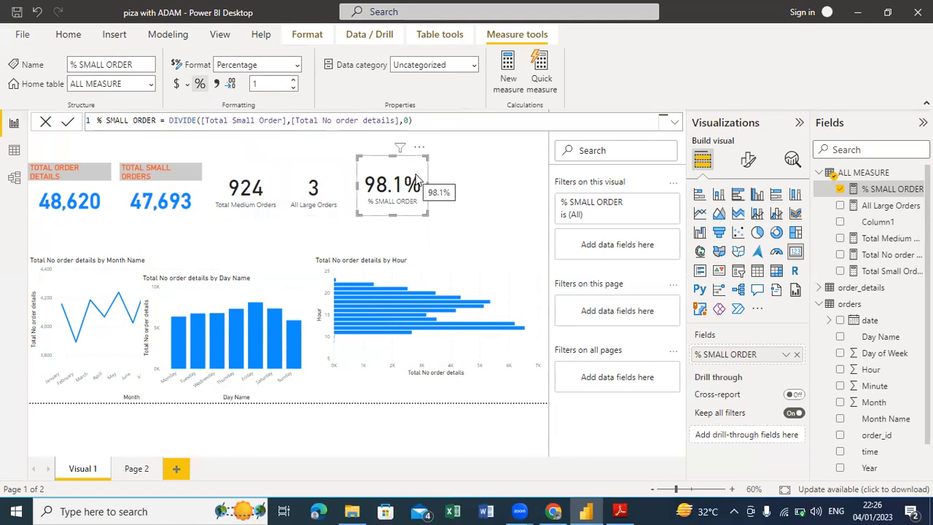
Step: Review the % SMALL ORDER measure's formula and add a new measure to the ALL MEASURE table
{"action": "left_click", "coordinate": [260, 180]}
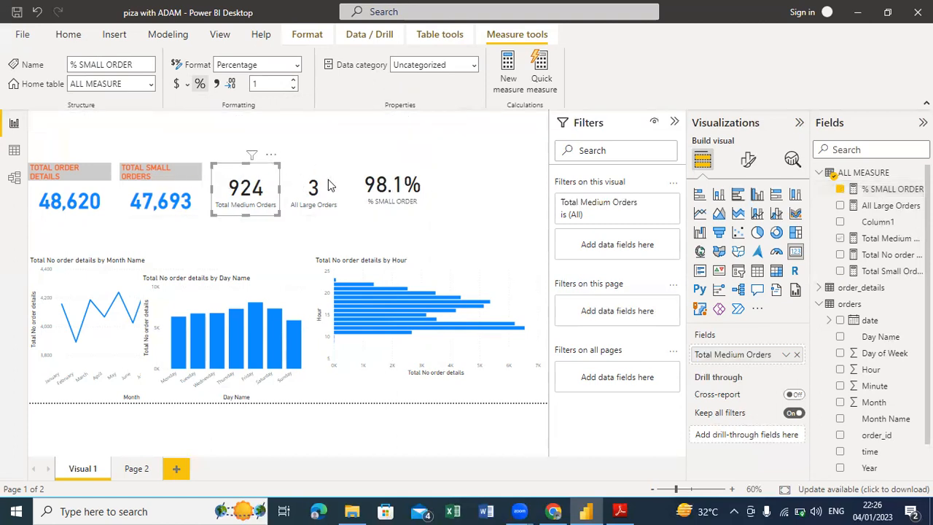
{"action": "left_click", "coordinate": [328, 185]}
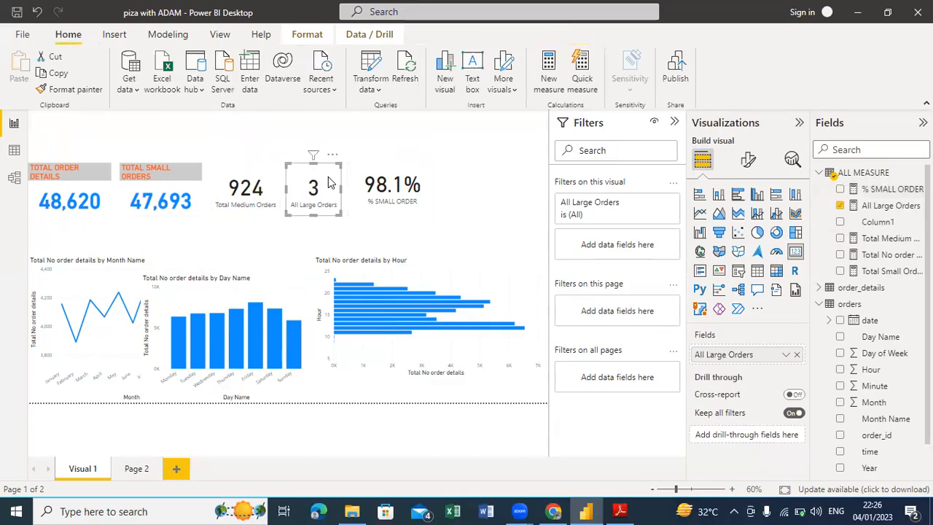
{"action": "left_click", "coordinate": [888, 191]}
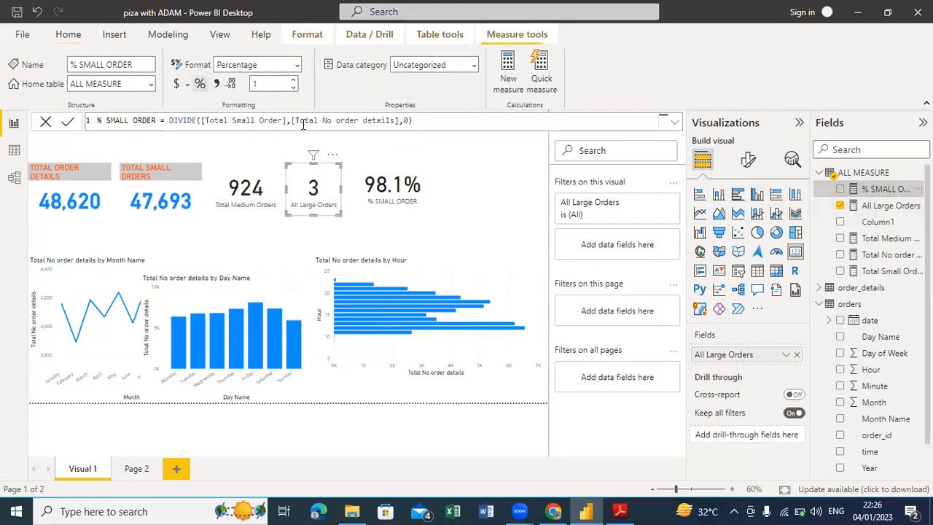
{"action": "left_click", "coordinate": [255, 198]}
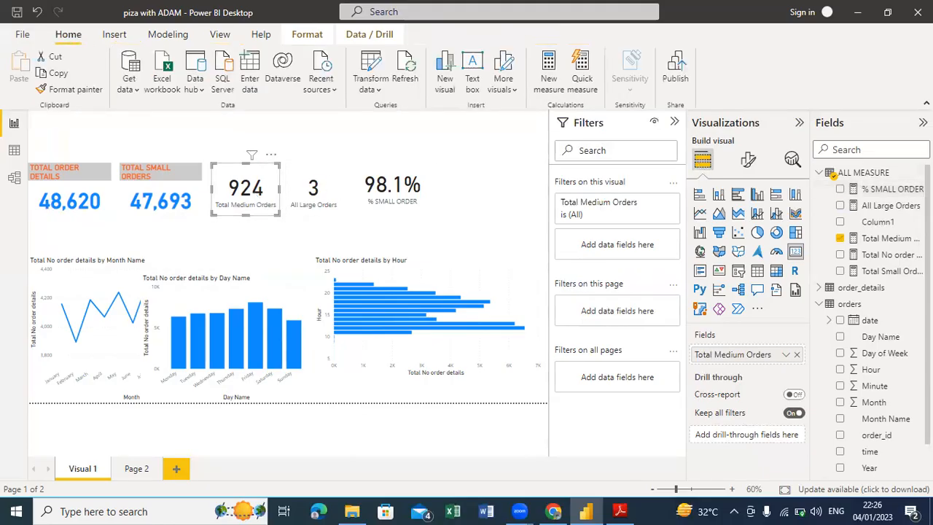
{"action": "left_click", "coordinate": [867, 172]}
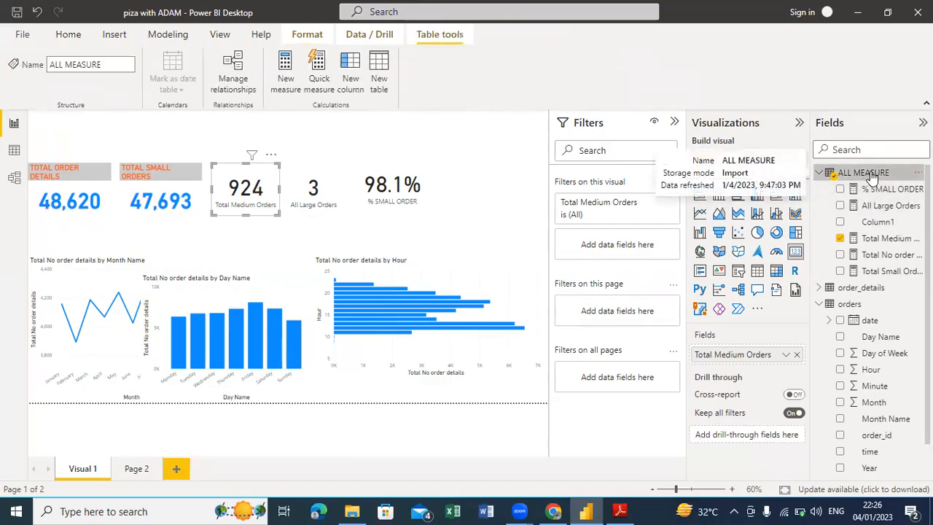
{"action": "right_click", "coordinate": [872, 175]}
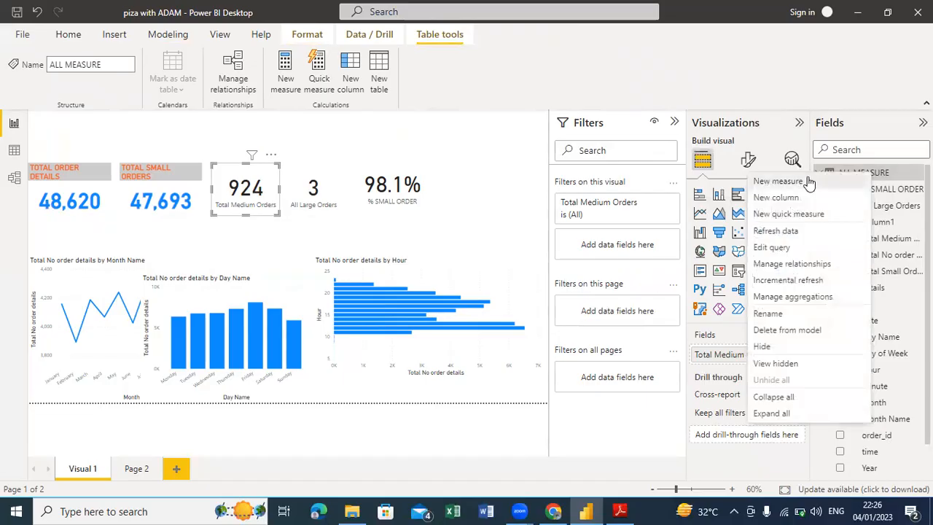
{"action": "left_click", "coordinate": [779, 181]}
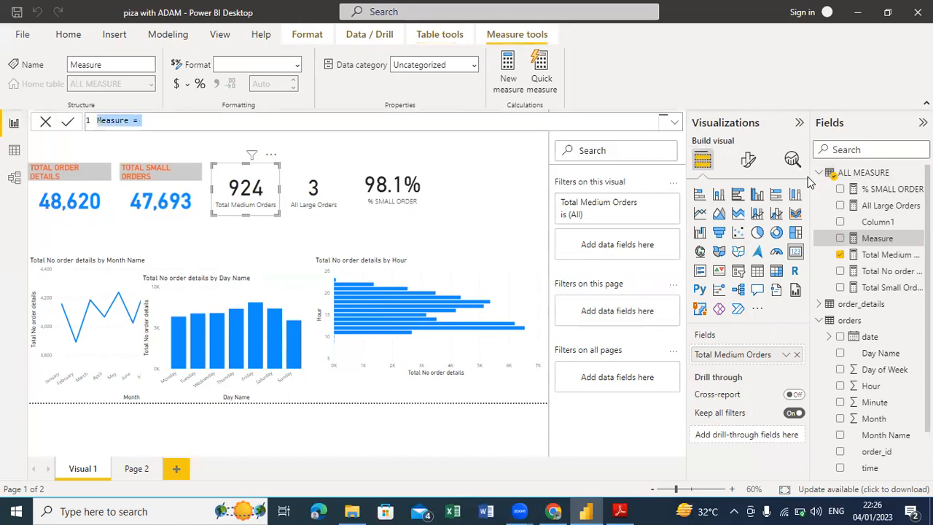
{"action": "type", "text": "% mEDIUM oRDER"}
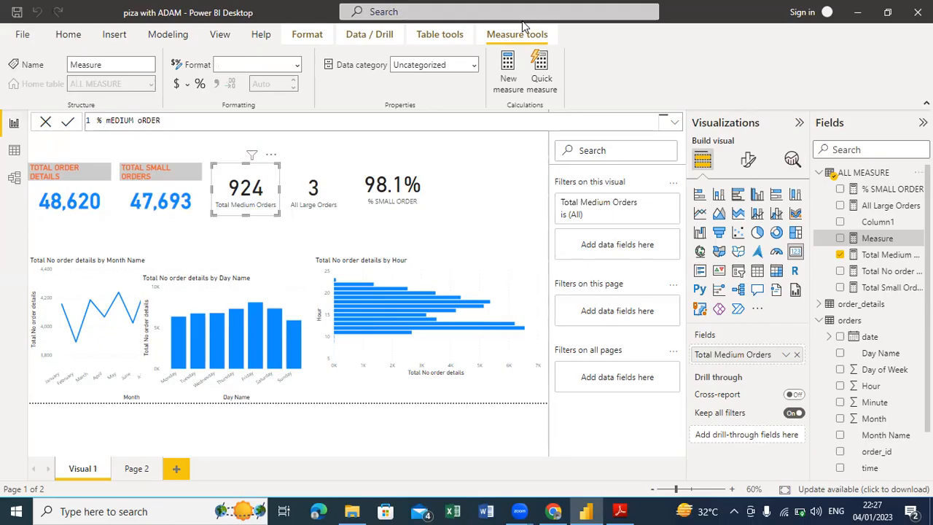
{"action": "key", "text": "Return"}
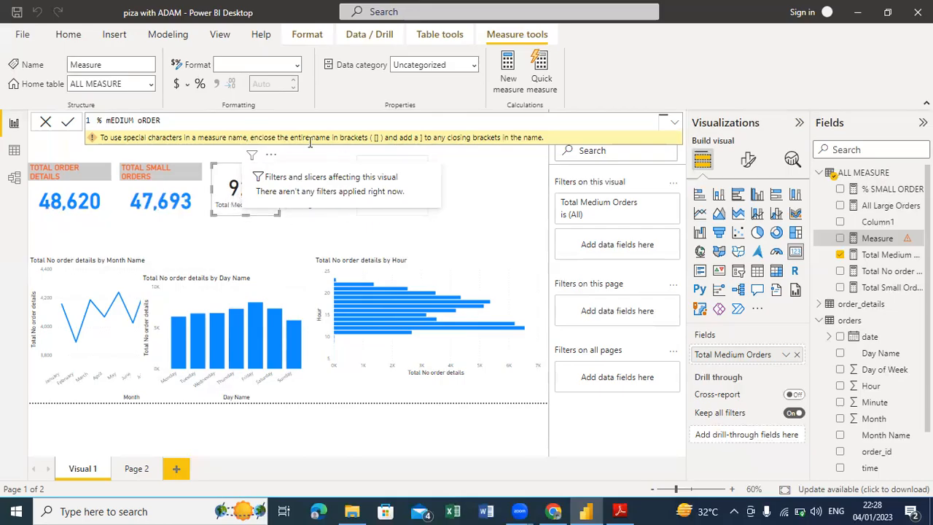
{"action": "key", "text": "BackSpace"}
{"action": "key", "text": "BackSpace"}
{"action": "key", "text": "BackSpace"}
{"action": "key", "text": "BackSpace"}
{"action": "key", "text": "BackSpace"}
{"action": "key", "text": "BackSpace"}
{"action": "key", "text": "BackSpace"}
{"action": "key", "text": "BackSpace"}
{"action": "key", "text": "BackSpace"}
{"action": "key", "text": "BackSpace"}
{"action": "key", "text": "BackSpace"}
{"action": "key", "text": "BackSpace"}
{"action": "key", "text": "BackSpace"}
{"action": "key", "text": "BackSpace"}
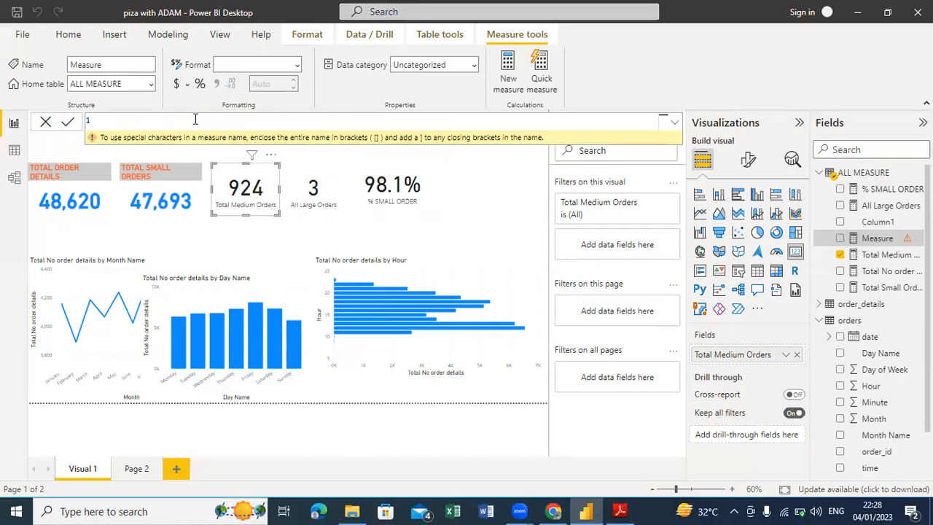
Step: Name the new measure &Medium Orders and begin its formula with the [Total Small Order] measure
{"action": "type", "text": "&Medium Order"}
{"action": "key", "text": "BackSpace"}
{"action": "key", "text": "BackSpace"}
{"action": "key", "text": "BackSpace"}
{"action": "key", "text": "BackSpace"}
{"action": "type", "text": "rders = to"}
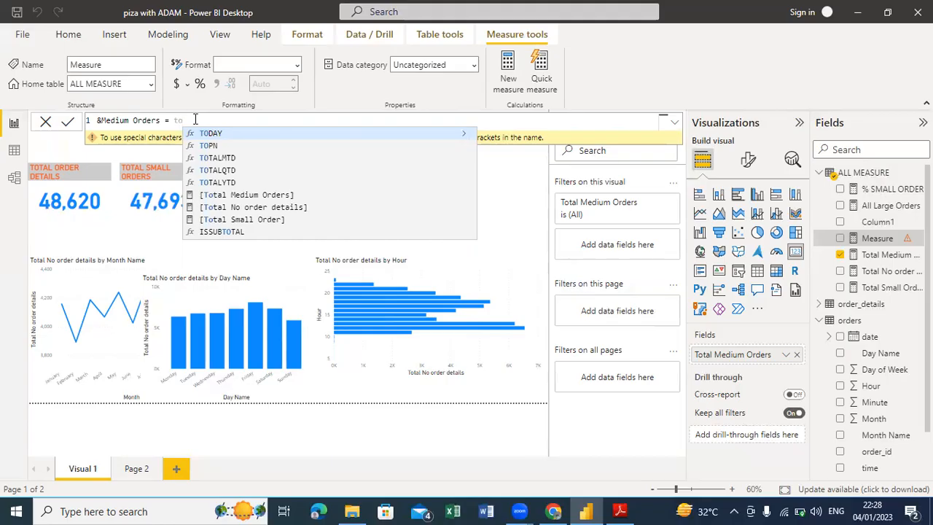
{"action": "type", "text": "ta"}
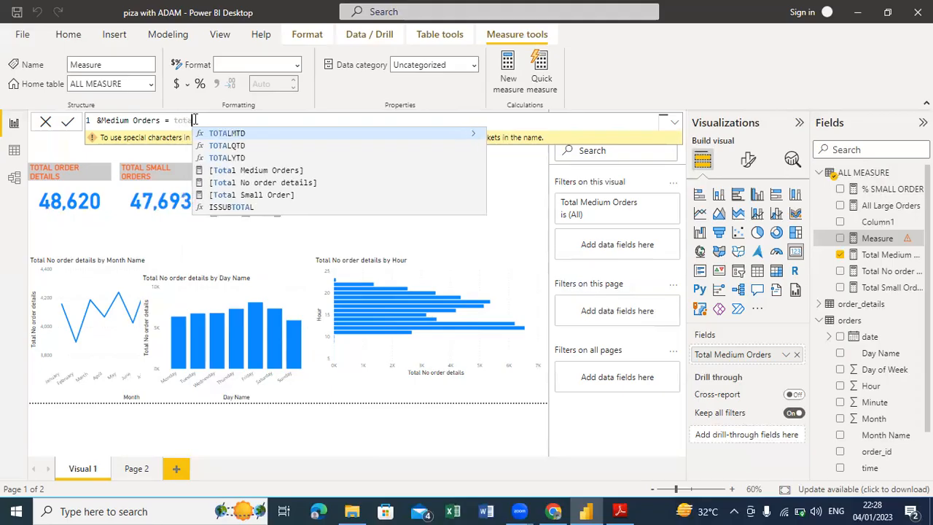
{"action": "left_click", "coordinate": [247, 195]}
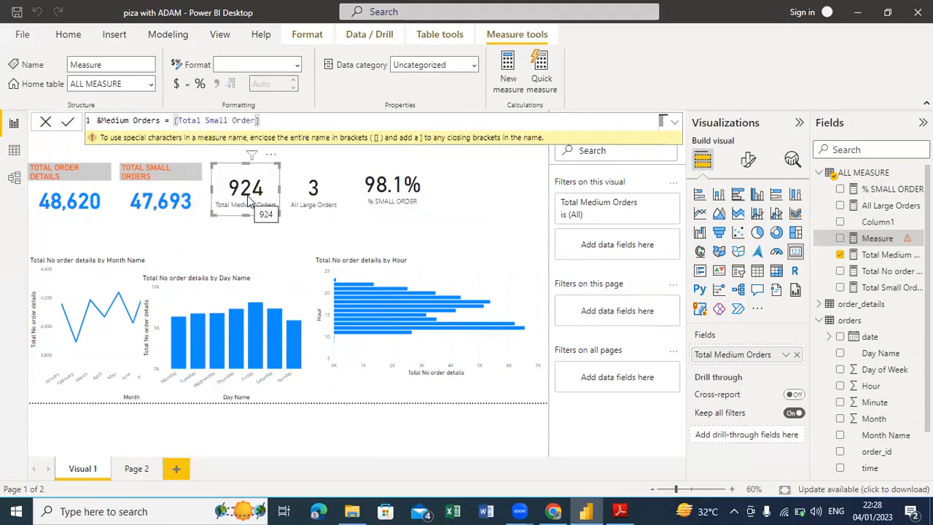
Step: Change the &Medium Orders formula to [Total Medium Orders]/[Total No order details]
{"action": "key", "text": "BackSpace"}
{"action": "key", "text": "BackSpace"}
{"action": "key", "text": "BackSpace"}
{"action": "key", "text": "BackSpace"}
{"action": "key", "text": "BackSpace"}
{"action": "key", "text": "BackSpace"}
{"action": "key", "text": "BackSpace"}
{"action": "key", "text": "BackSpace"}
{"action": "key", "text": "BackSpace"}
{"action": "key", "text": "BackSpace"}
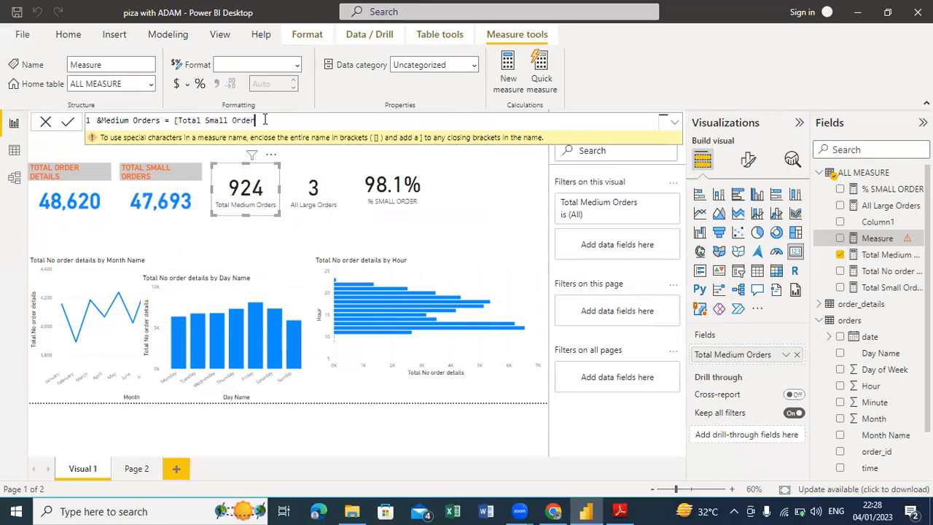
{"action": "key", "text": "BackSpace"}
{"action": "key", "text": "BackSpace"}
{"action": "type", "text": "m"}
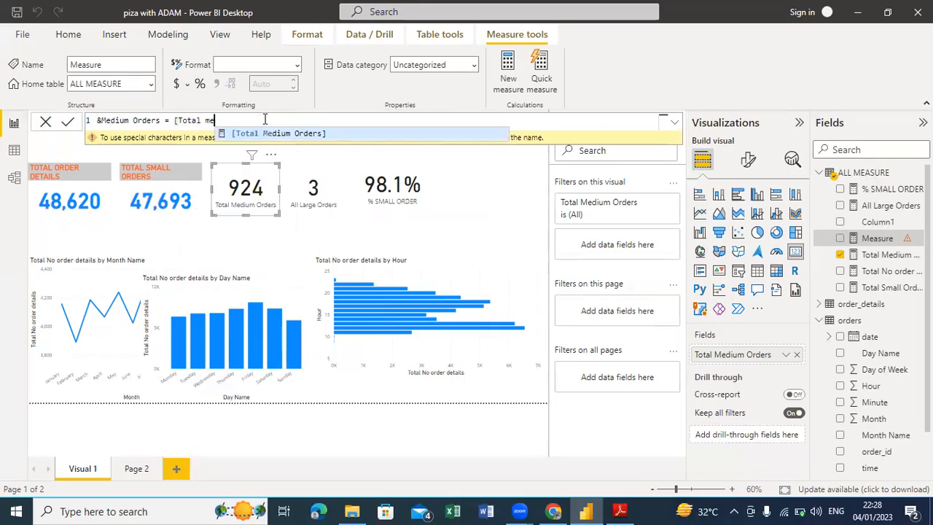
{"action": "type", "text": "e"}
{"action": "left_click", "coordinate": [275, 134]}
{"action": "type", "text": "/"}
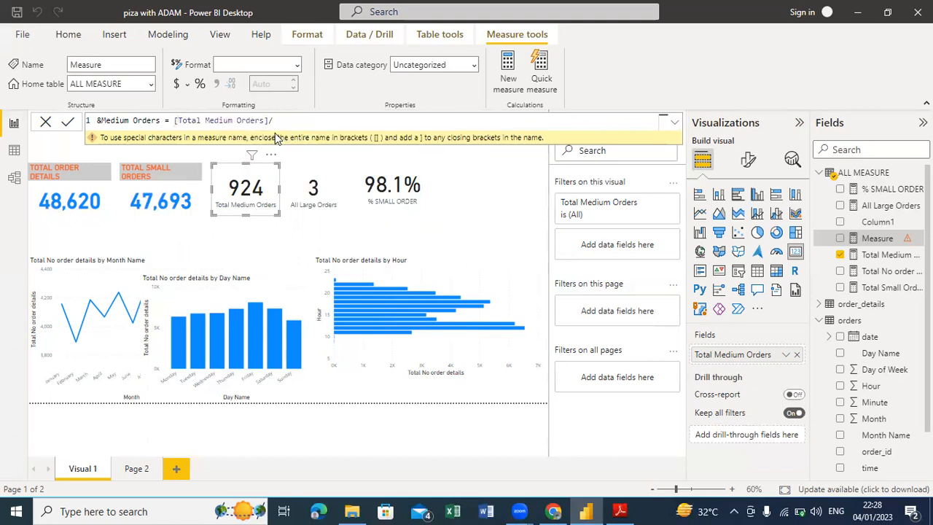
{"action": "type", "text": "total"}
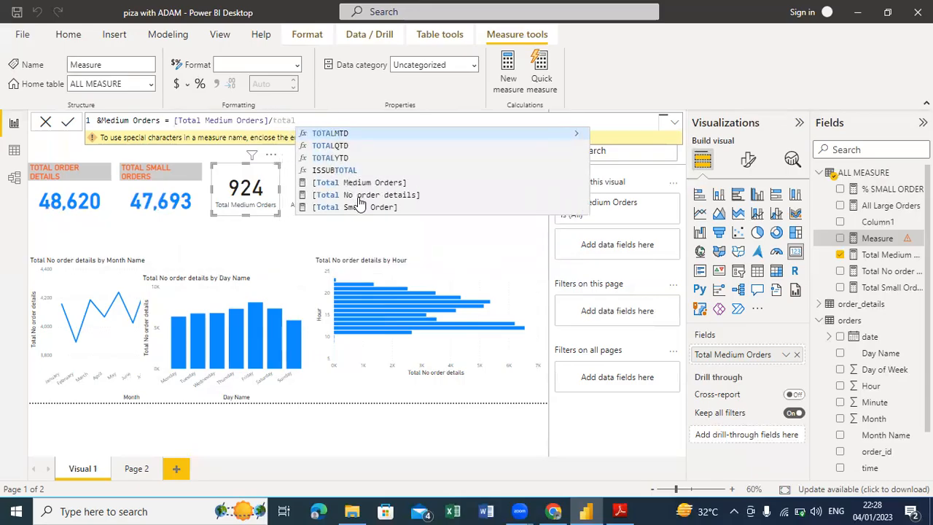
{"action": "left_click", "coordinate": [355, 196]}
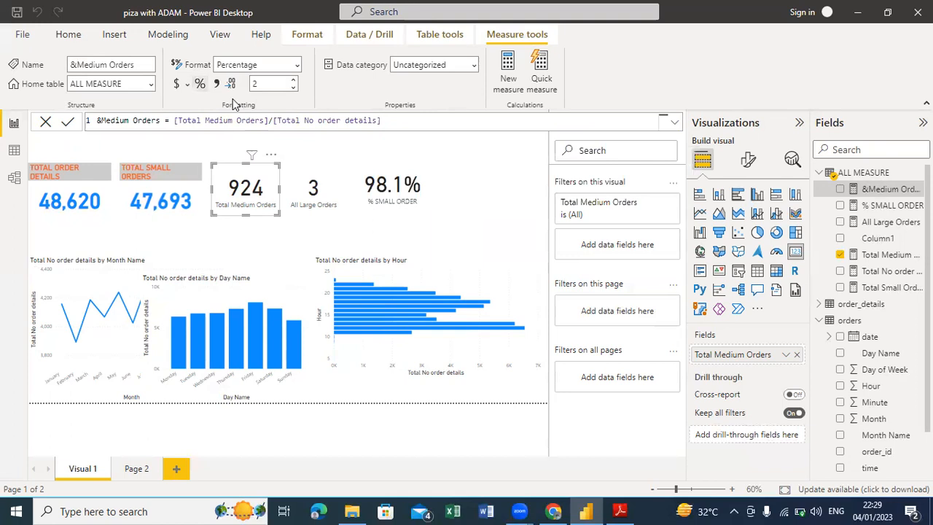
Step: Add a card showing the &Medium Orders measure beside the % SMALL ORDER card
{"action": "left_click", "coordinate": [473, 185]}
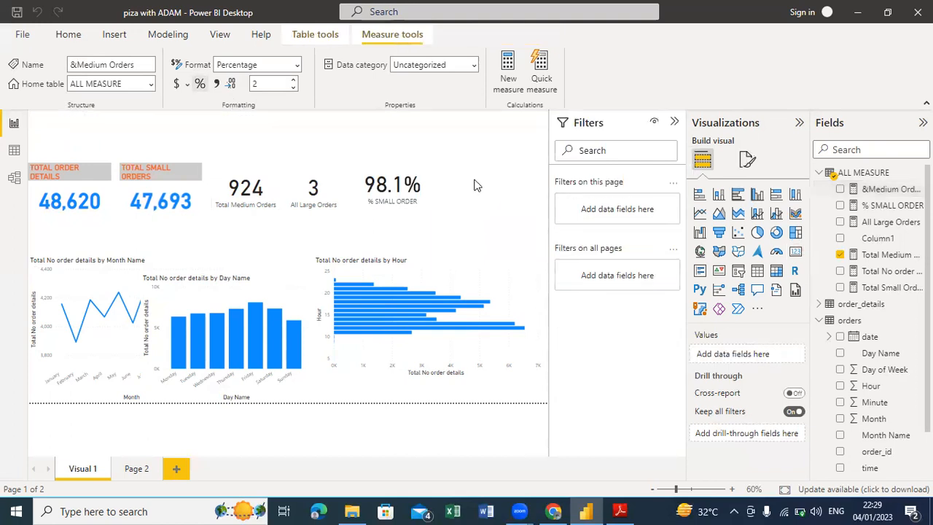
{"action": "left_click", "coordinate": [795, 252]}
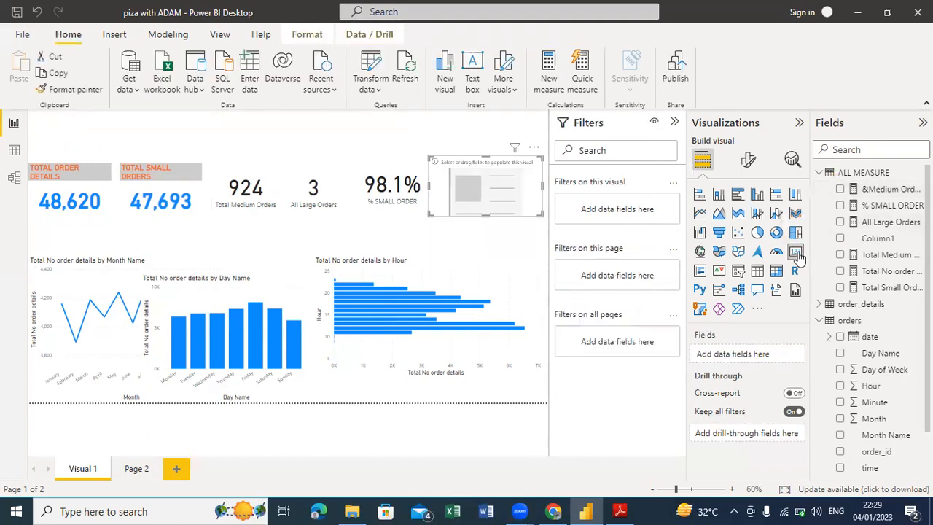
{"action": "left_click", "coordinate": [841, 190]}
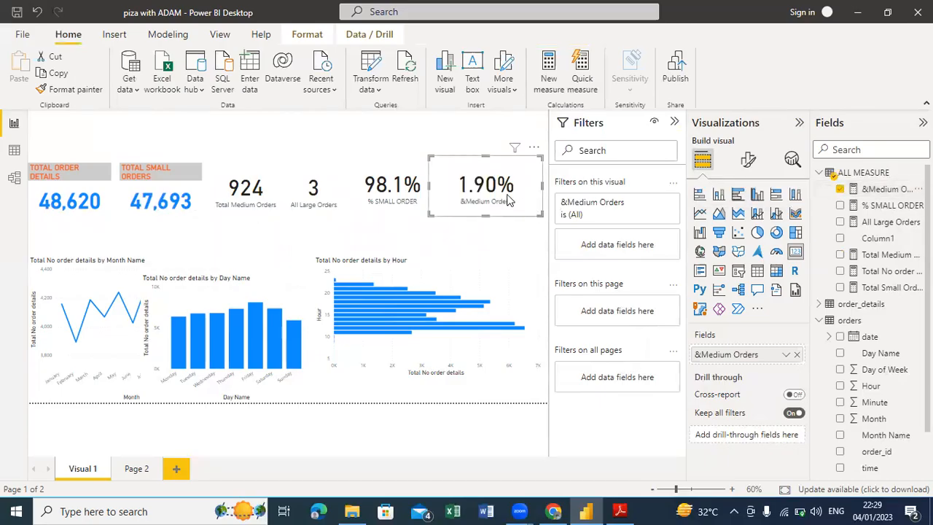
Step: Rename the &Medium Orders measure to % Medium Orders in its formula and set it to 1 decimal place
{"action": "left_click", "coordinate": [871, 191]}
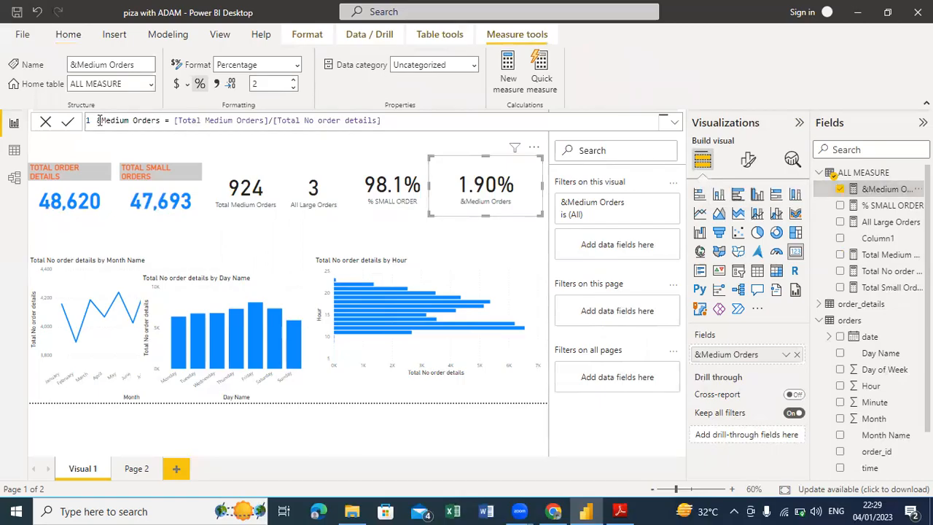
{"action": "left_click", "coordinate": [100, 121]}
{"action": "key", "text": "BackSpace"}
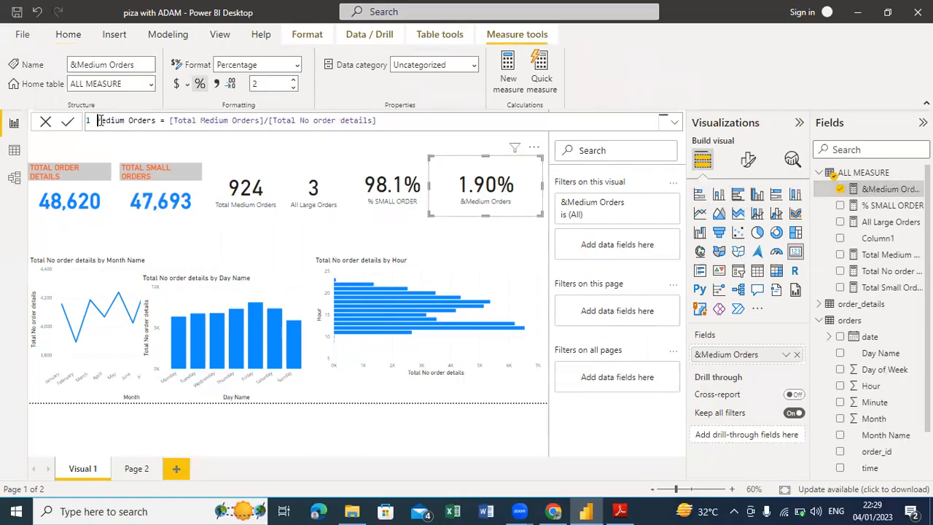
{"action": "type", "text": "%"}
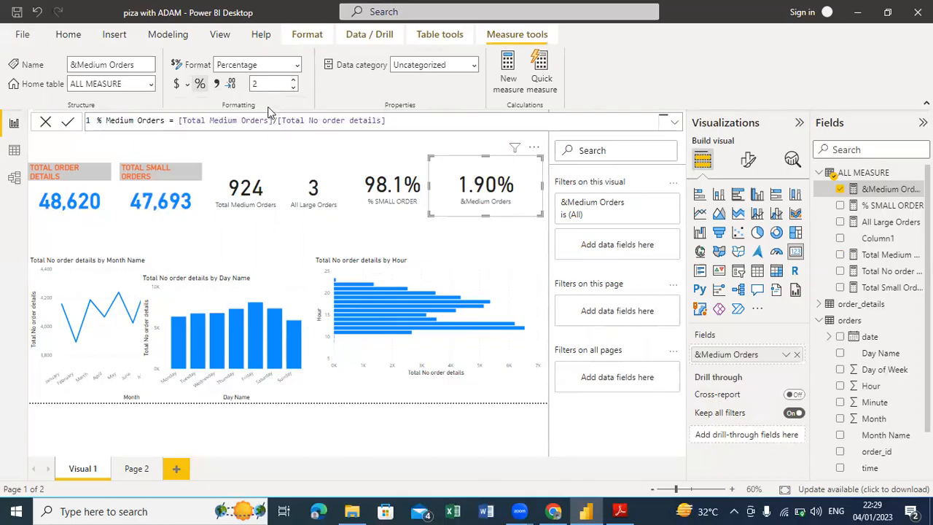
{"action": "key", "text": "Return"}
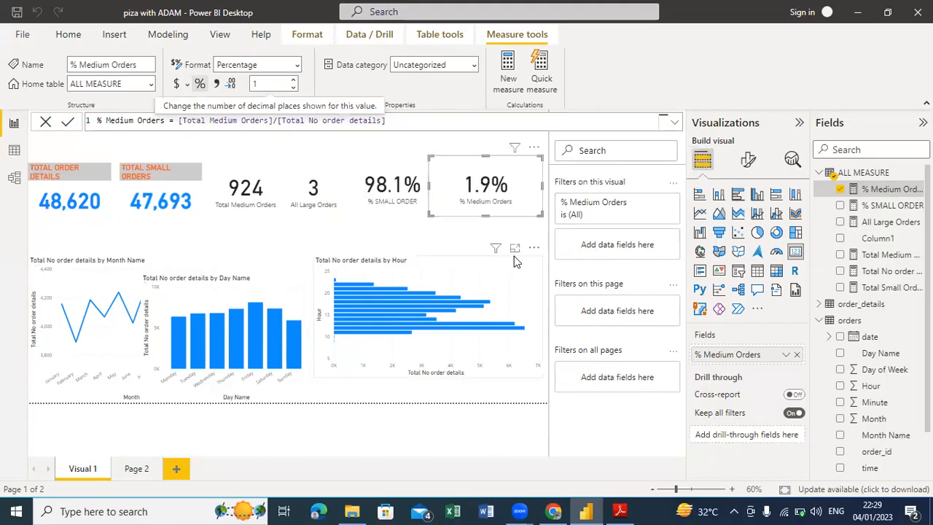
{"action": "left_click", "coordinate": [454, 125]}
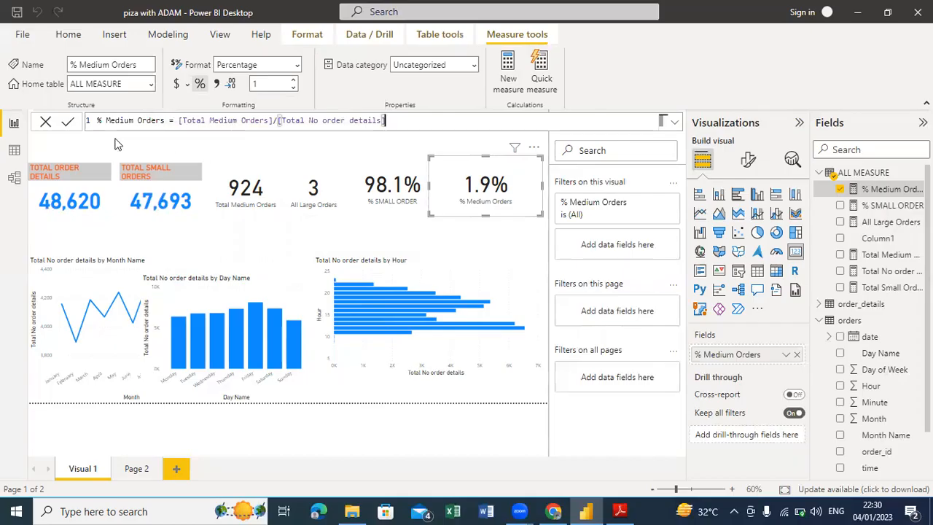
{"action": "left_click", "coordinate": [68, 123]}
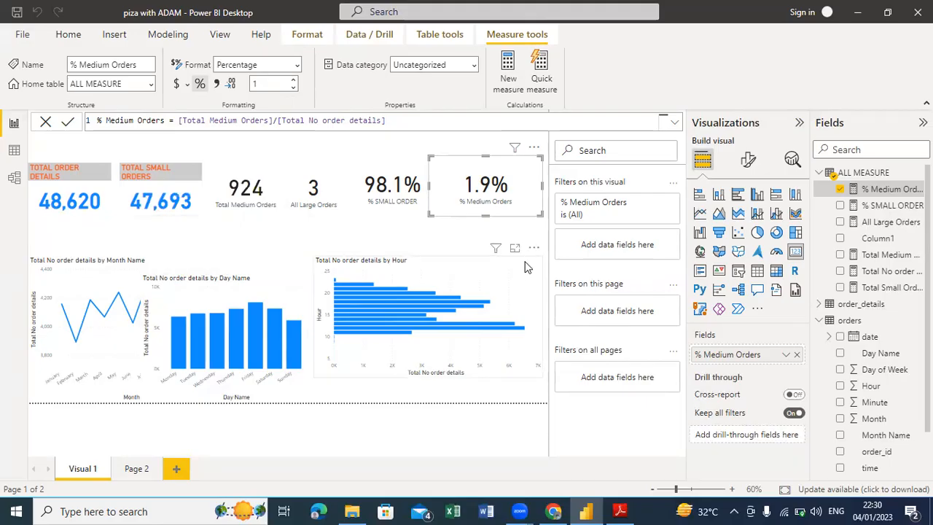
Step: Move the orders-by-hour bar chart down so its lower edge lines up with the neighbouring day chart
{"action": "left_click", "coordinate": [534, 251]}
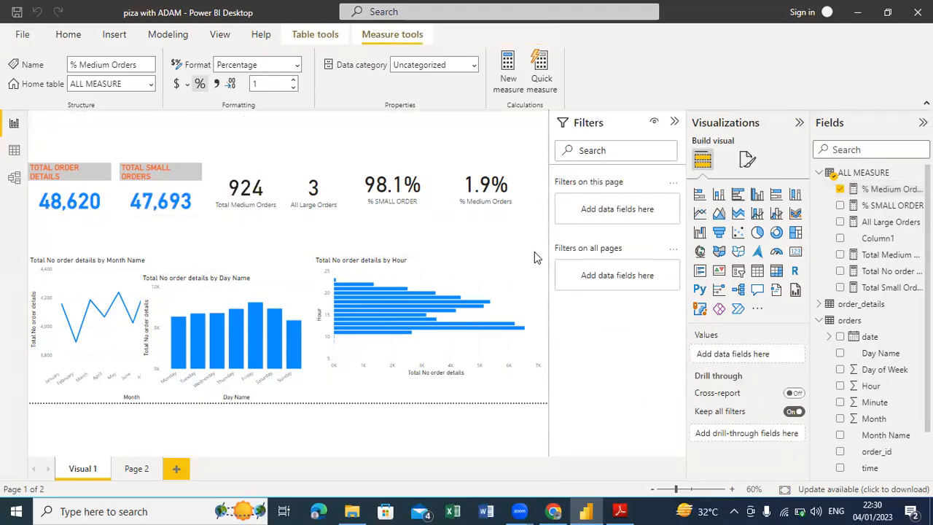
{"action": "left_click", "coordinate": [500, 274]}
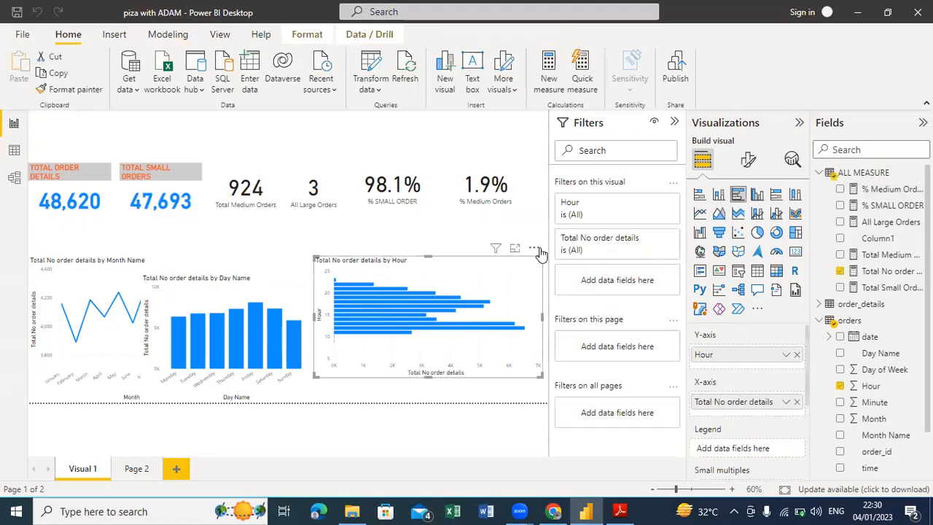
{"action": "left_click_drag", "start_coordinate": [537, 257], "coordinate": [534, 277]}
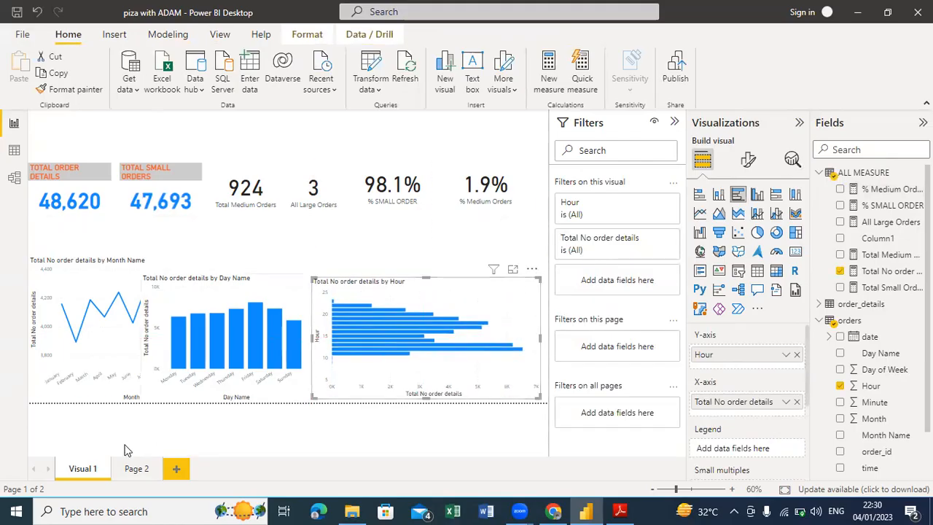
Step: Add a new calculated column named Revenue to the order_details table, leaving its formula empty after the equals sign
{"action": "left_click", "coordinate": [15, 151]}
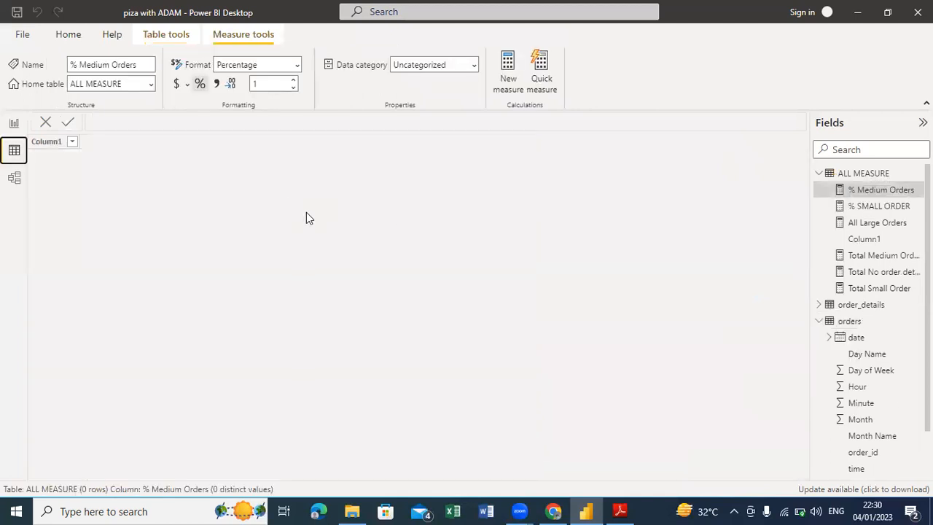
{"action": "left_click", "coordinate": [818, 174]}
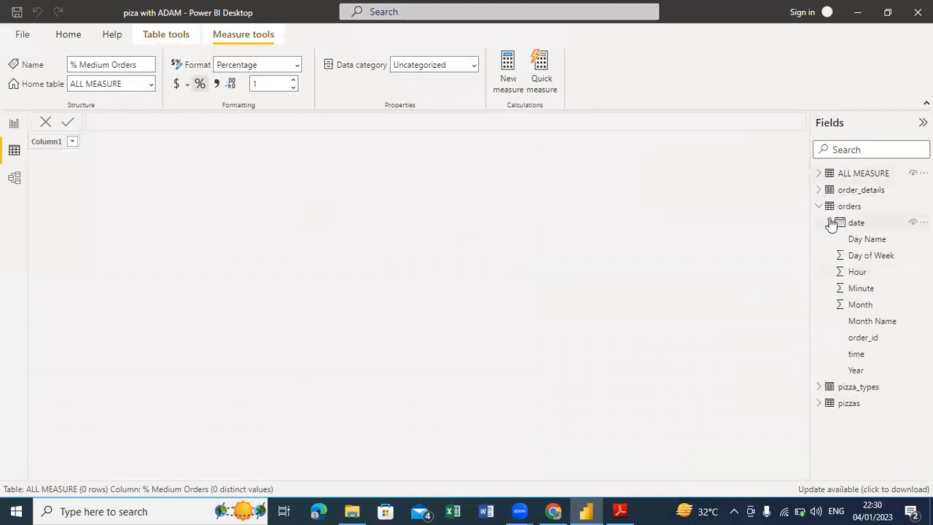
{"action": "left_click", "coordinate": [821, 193]}
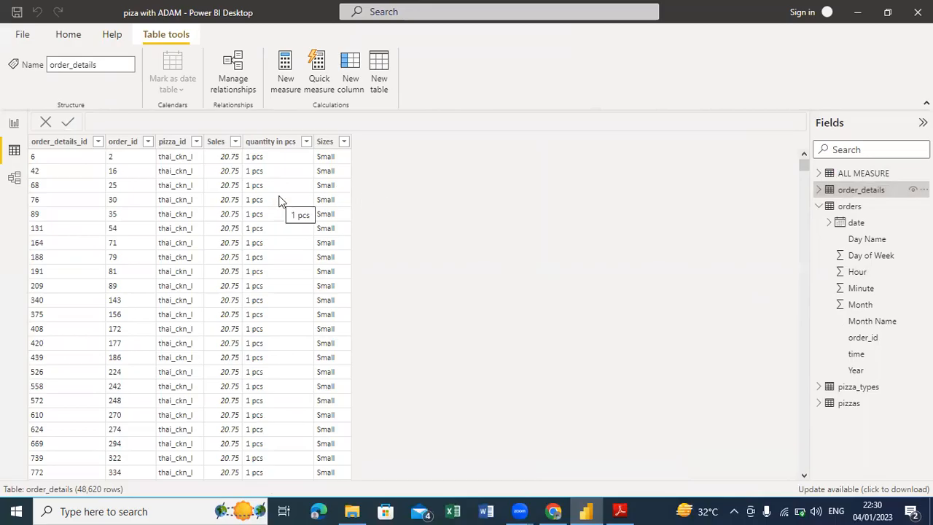
{"action": "left_click", "coordinate": [222, 142]}
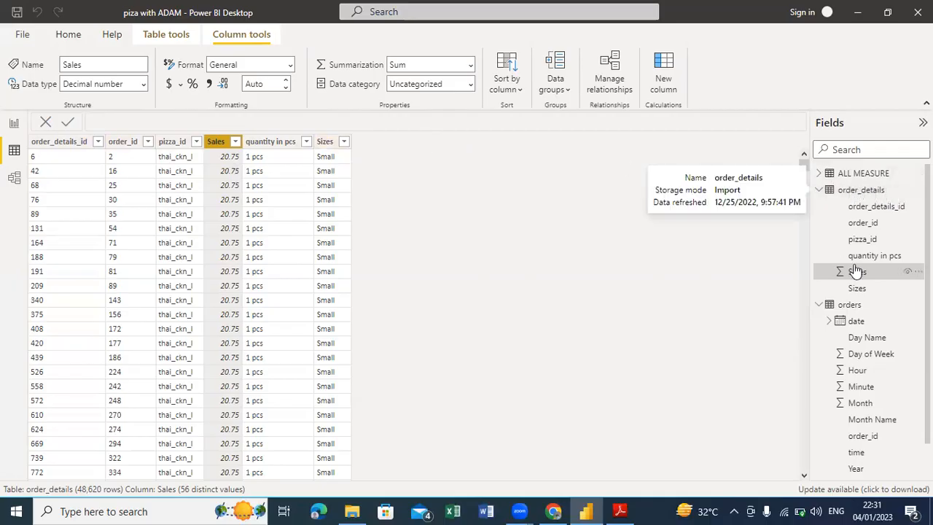
{"action": "left_click", "coordinate": [860, 191]}
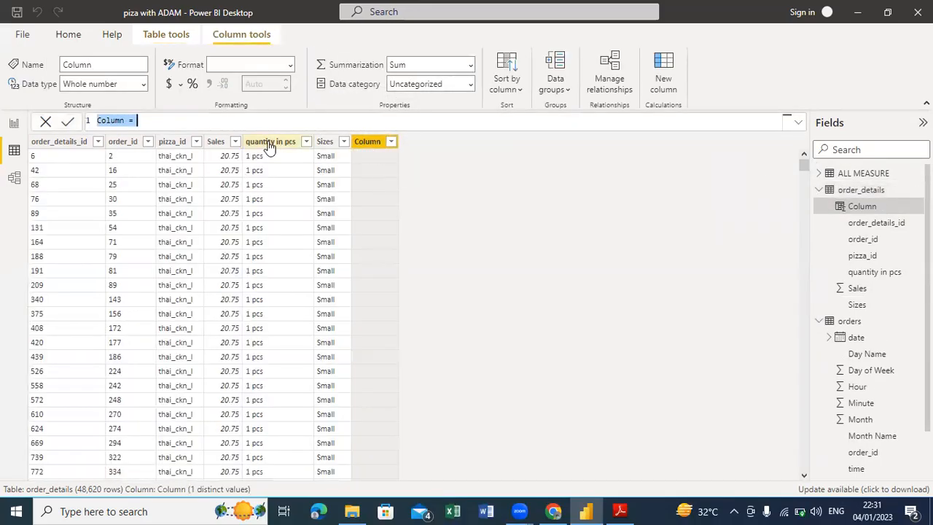
{"action": "type", "text": "R"}
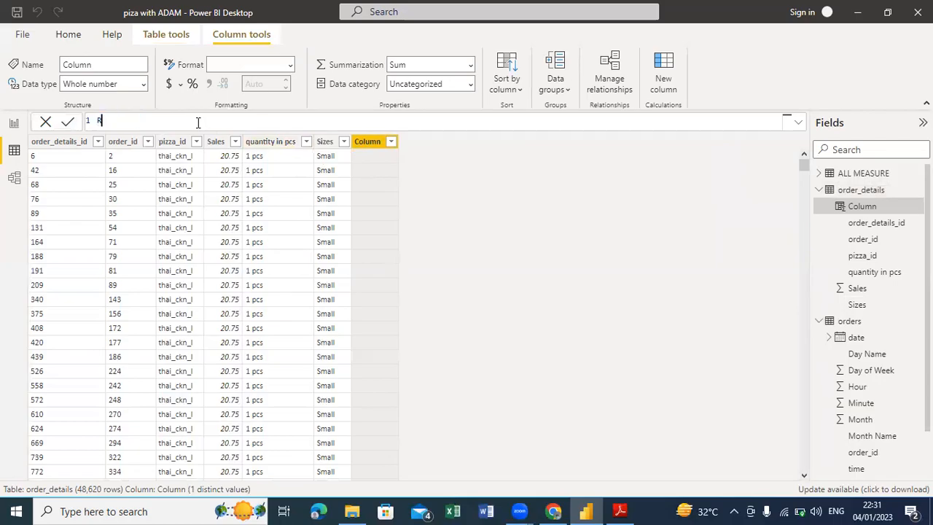
{"action": "type", "text": "evenue ="}
Step: Examine in Power Query how the order_details query's custom Sales column is calculated, and close the editor without applying
{"action": "left_click", "coordinate": [70, 38]}
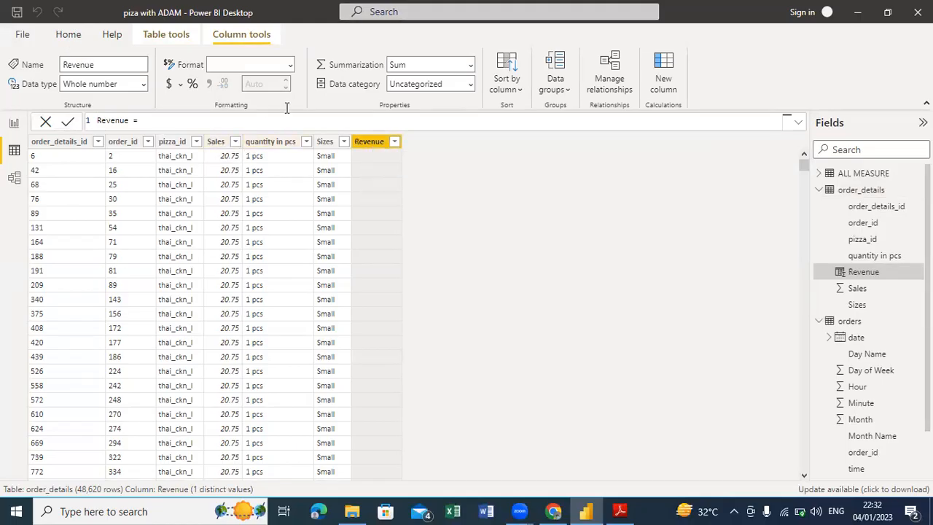
{"action": "left_click", "coordinate": [69, 37]}
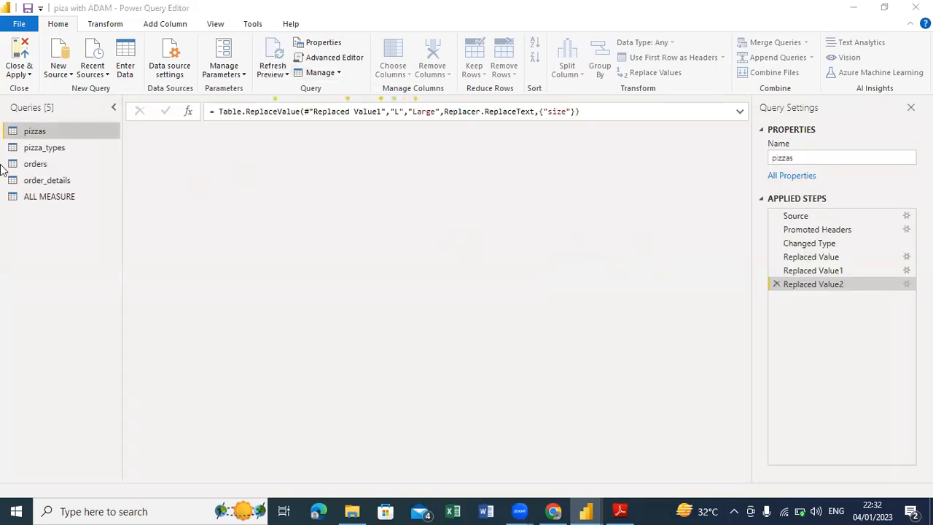
{"action": "left_click", "coordinate": [50, 182]}
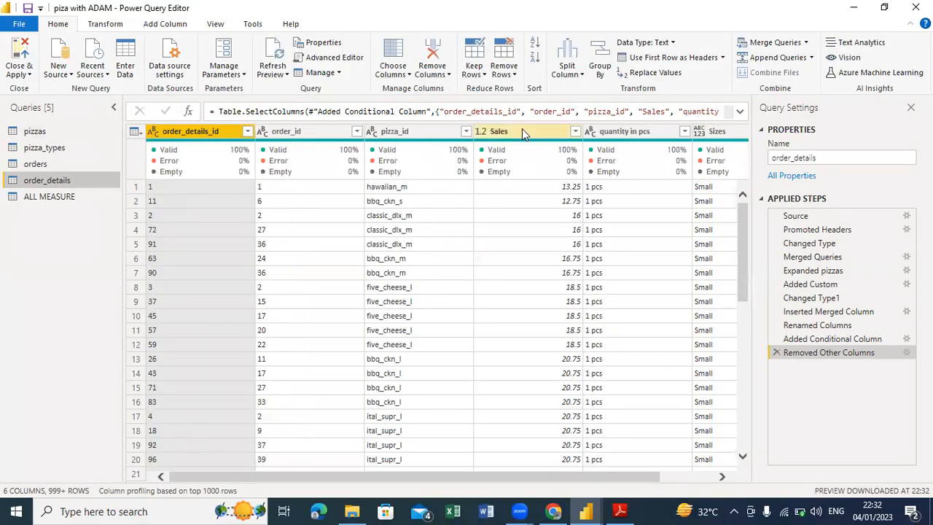
{"action": "left_click", "coordinate": [522, 128]}
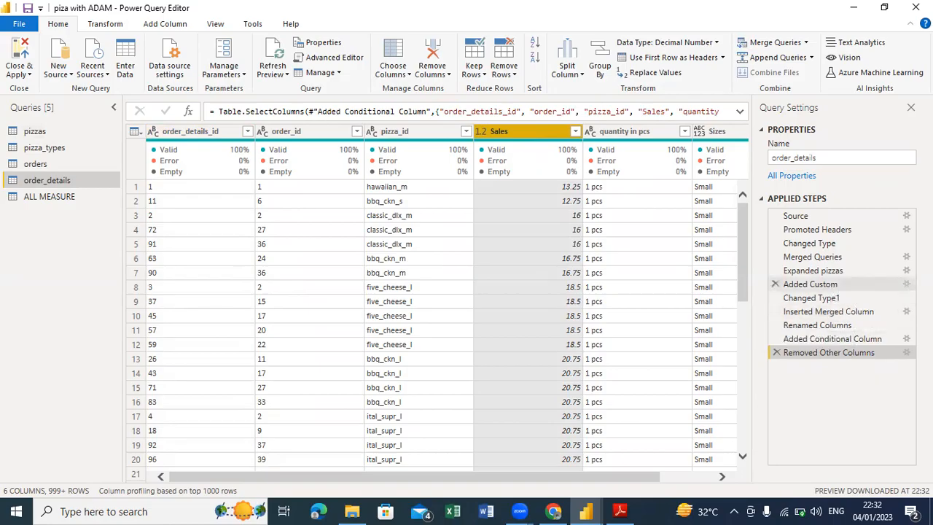
{"action": "left_click", "coordinate": [838, 283]}
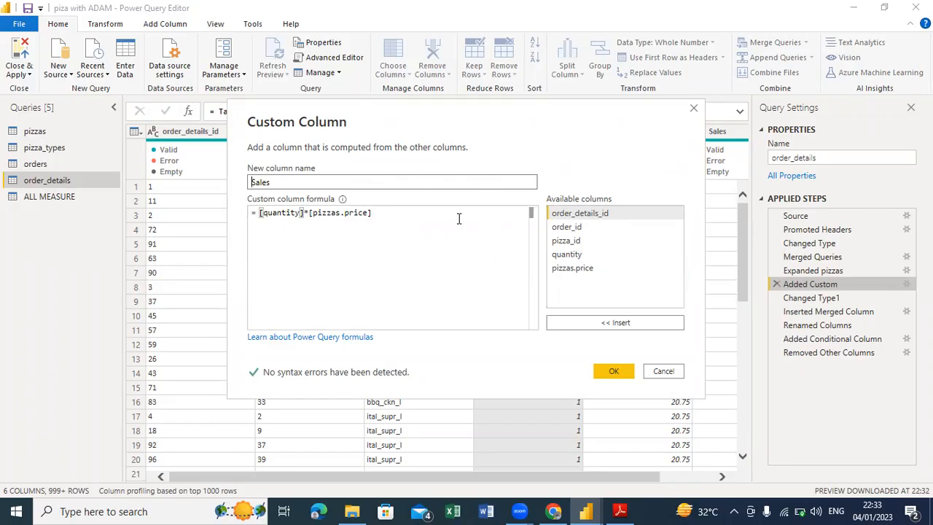
{"action": "left_click", "coordinate": [663, 371]}
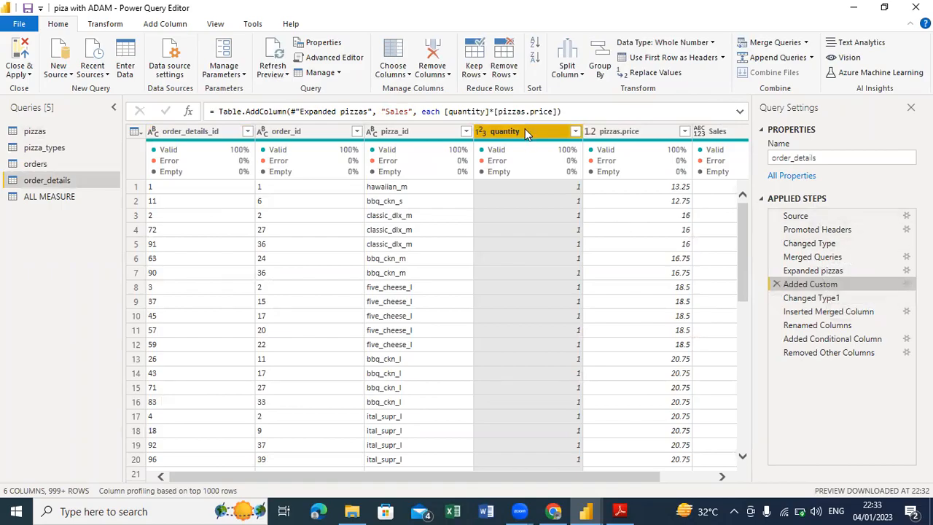
{"action": "left_click", "coordinate": [714, 132]}
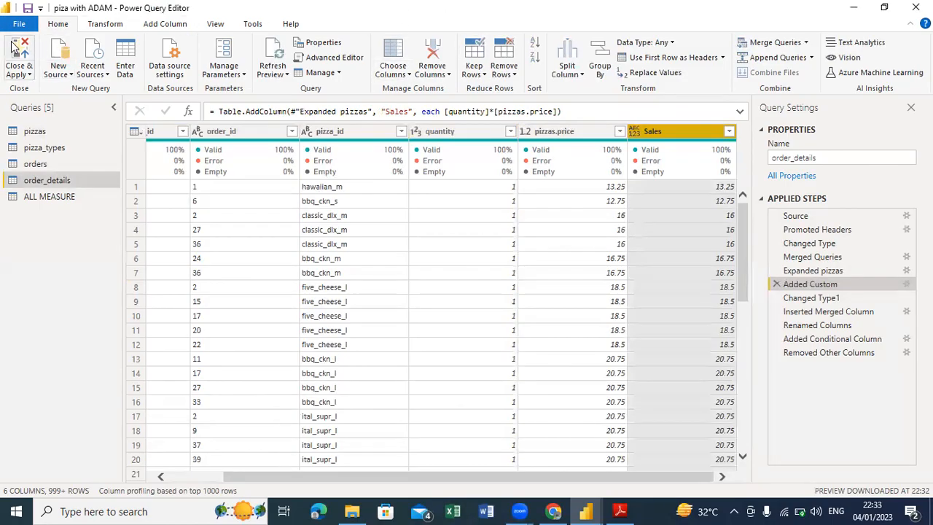
{"action": "left_click", "coordinate": [30, 75]}
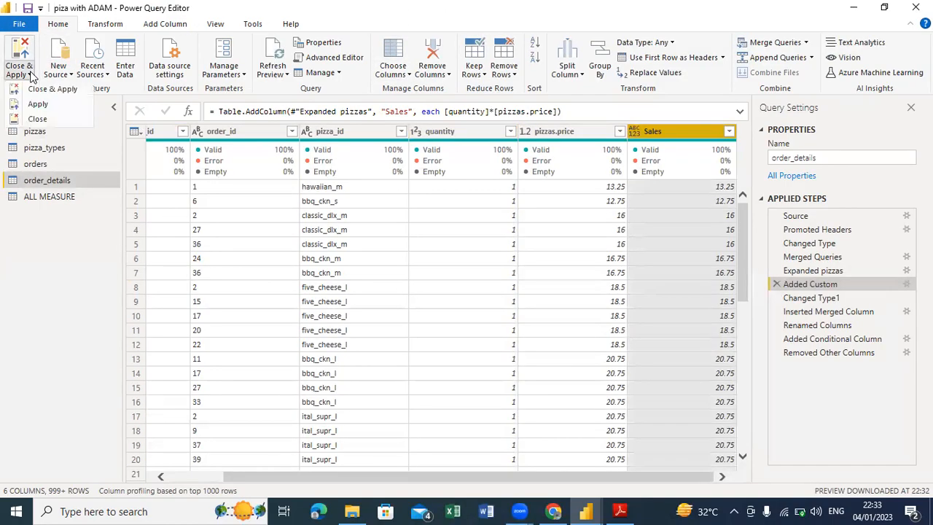
{"action": "left_click", "coordinate": [40, 123]}
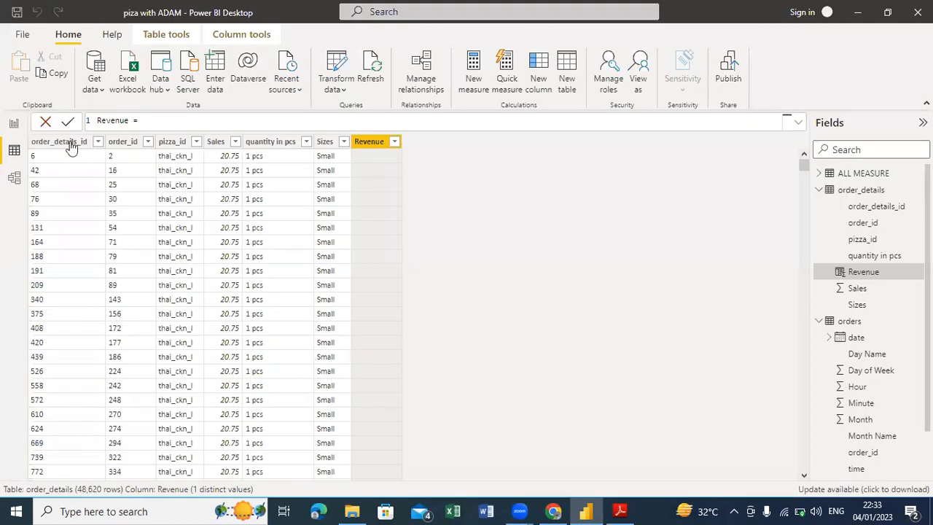
Step: Create the measure Total Revenue = Sum(order_details[Sales]) in the ALL MEASURE table
{"action": "left_click", "coordinate": [216, 145]}
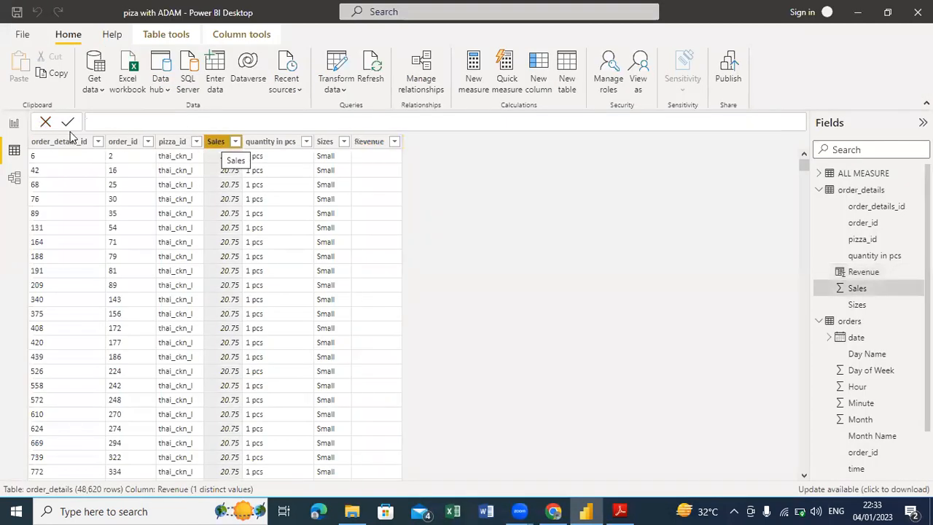
{"action": "left_click", "coordinate": [14, 124]}
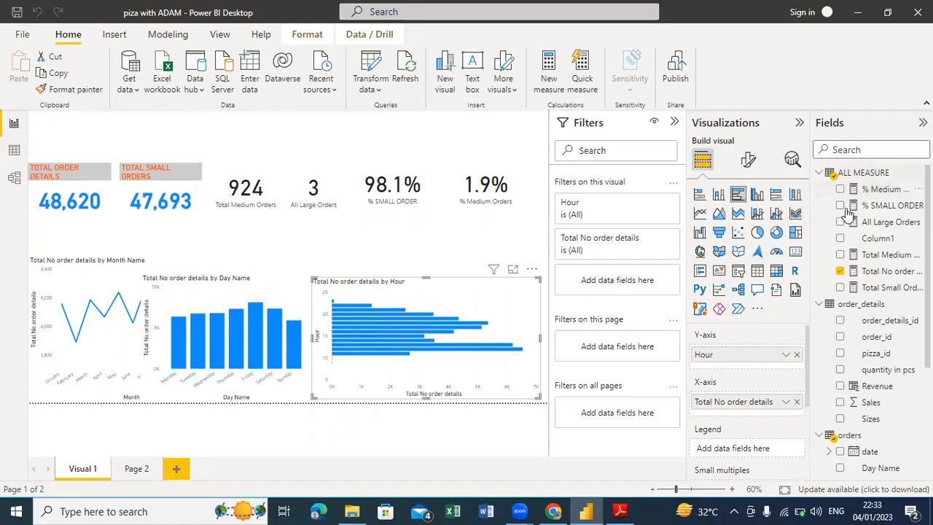
{"action": "right_click", "coordinate": [854, 179]}
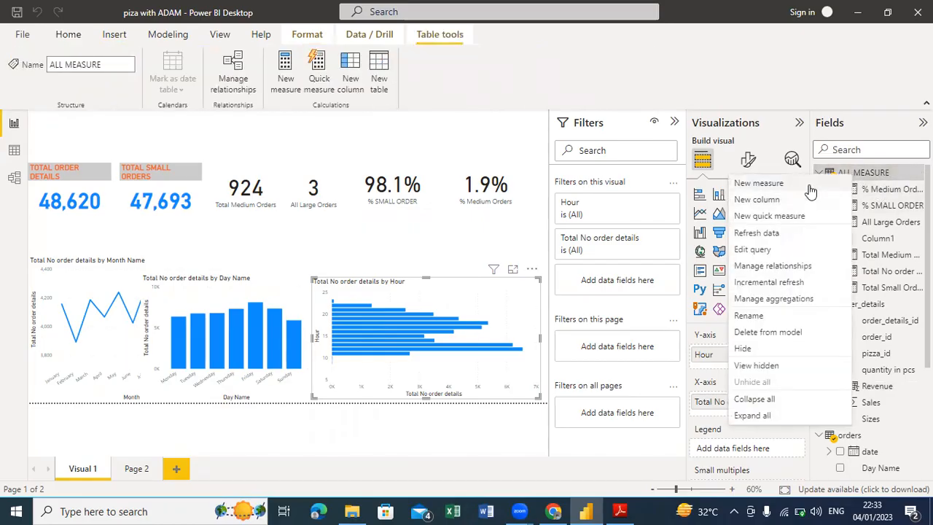
{"action": "key", "text": "Escape"}
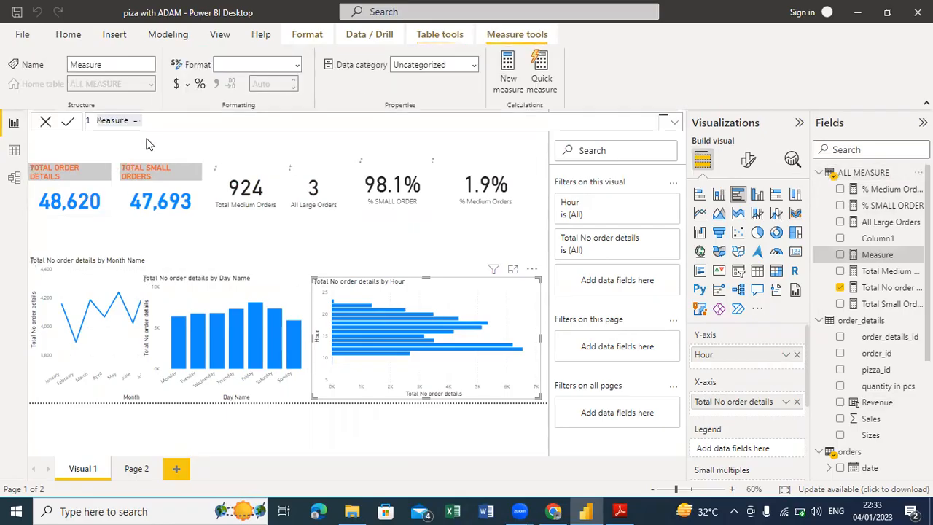
{"action": "type", "text": "T"}
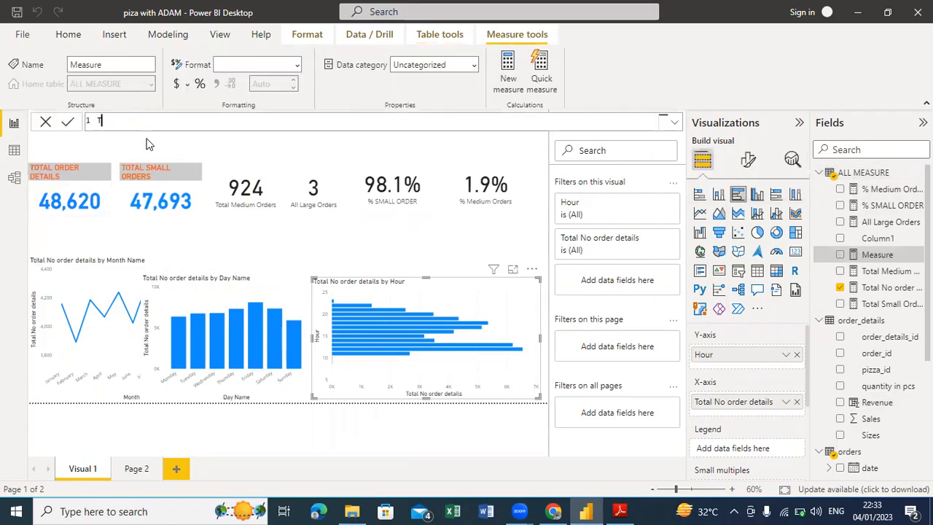
{"action": "type", "text": "otal "}
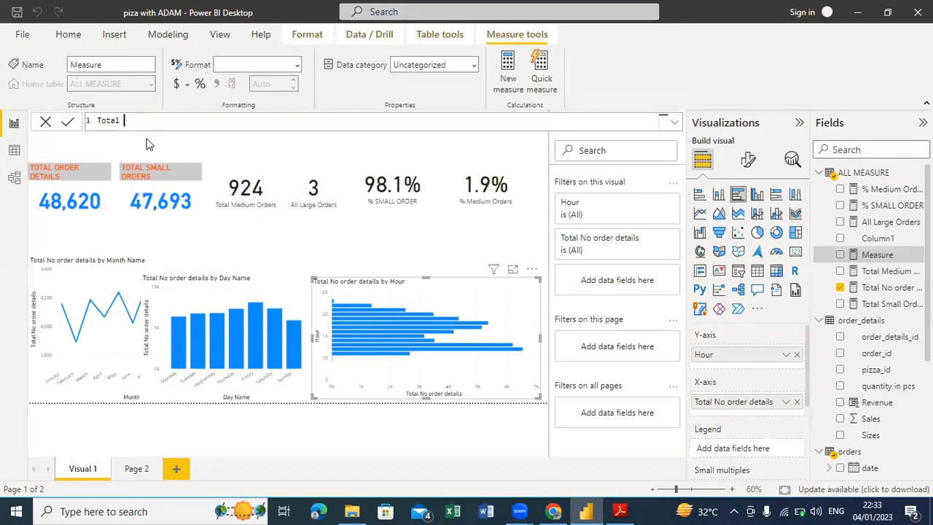
{"action": "type", "text": "Revenue = Sum("}
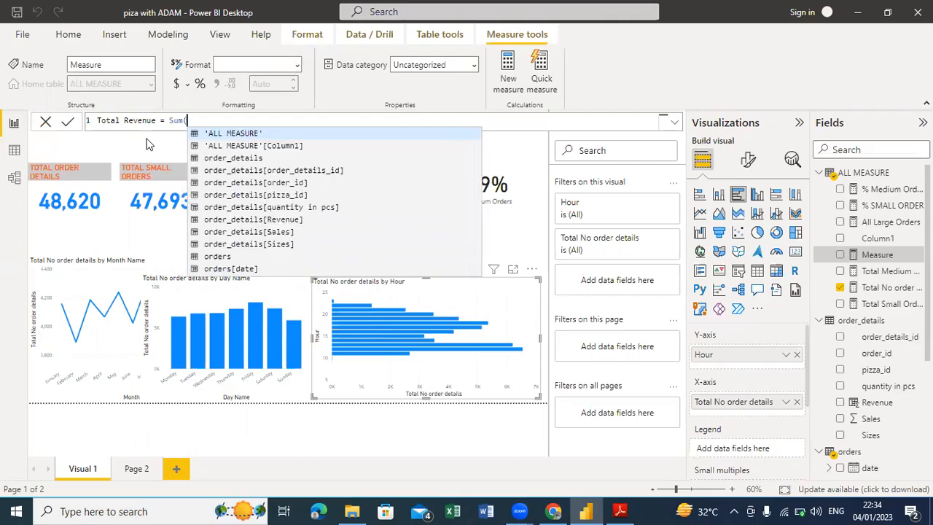
{"action": "type", "text": "sale"}
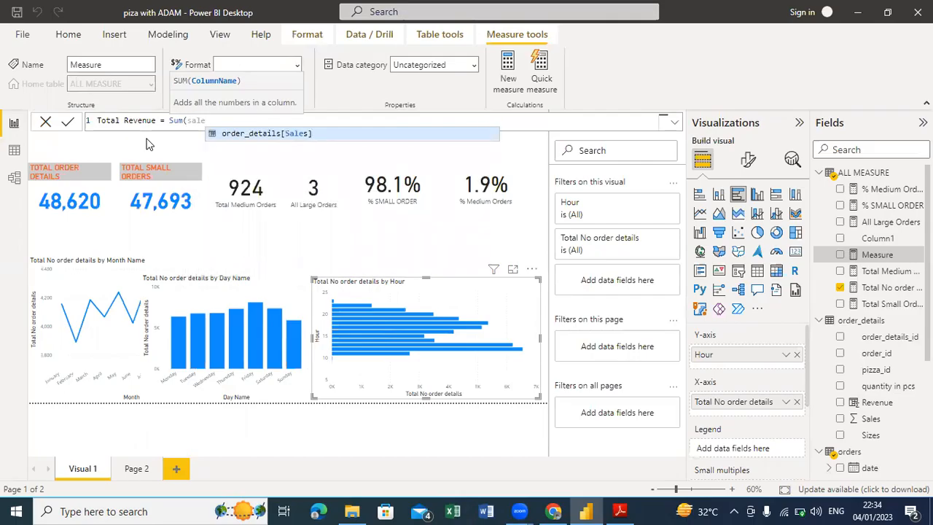
{"action": "left_click", "coordinate": [264, 134]}
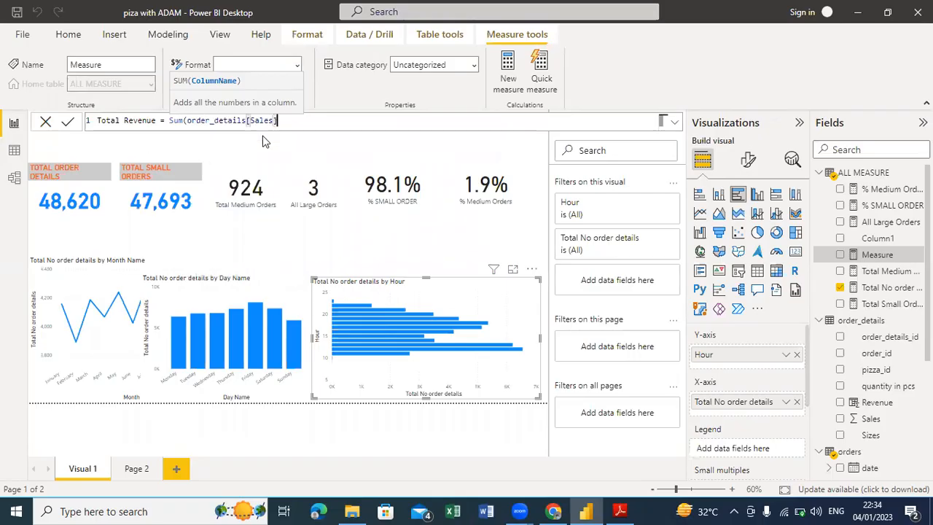
{"action": "type", "text": ")"}
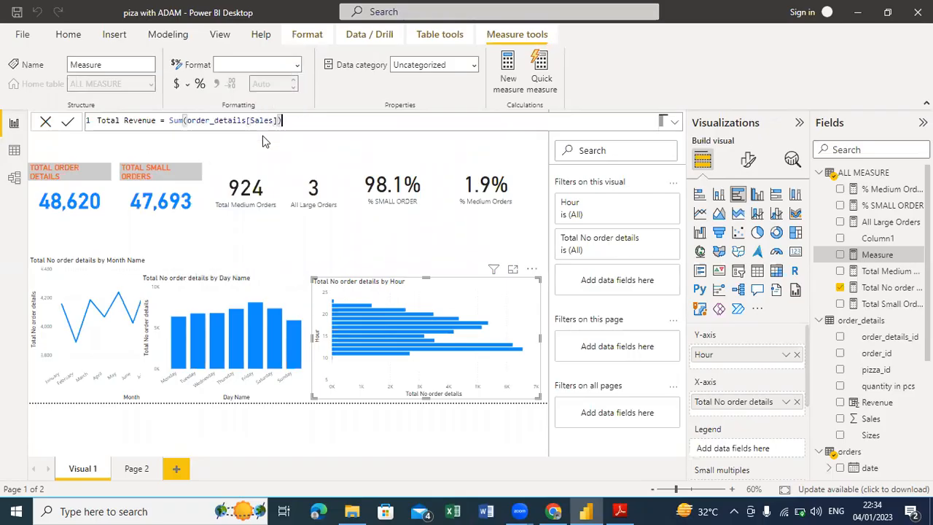
{"action": "left_click", "coordinate": [67, 124]}
Step: Add a card showing the Total Revenue measure, shrink it, and place it above the TOTAL ORDER DETAILS card
{"action": "left_click", "coordinate": [277, 153]}
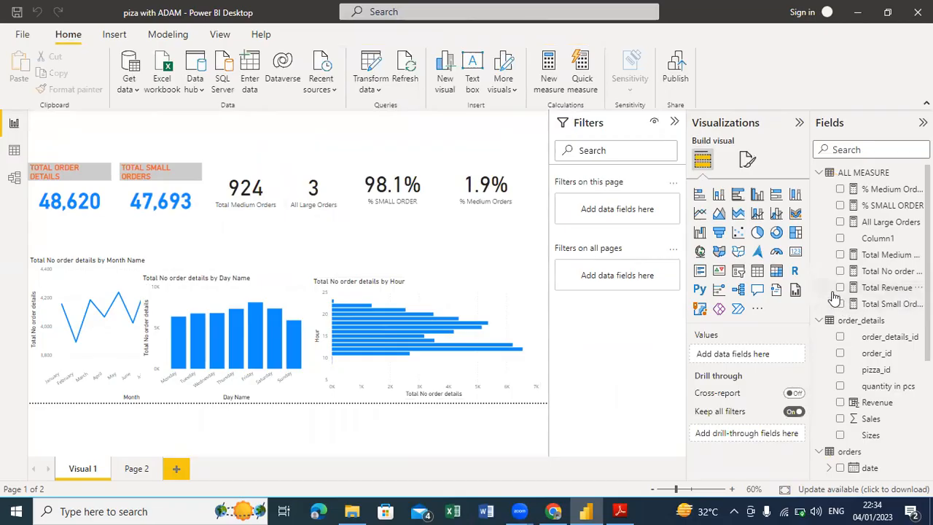
{"action": "left_click", "coordinate": [796, 254]}
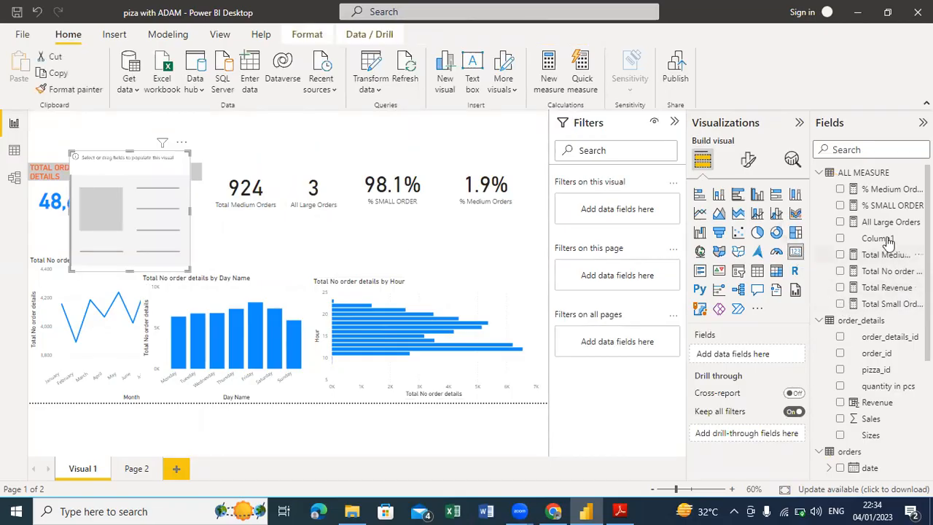
{"action": "left_click", "coordinate": [840, 287]}
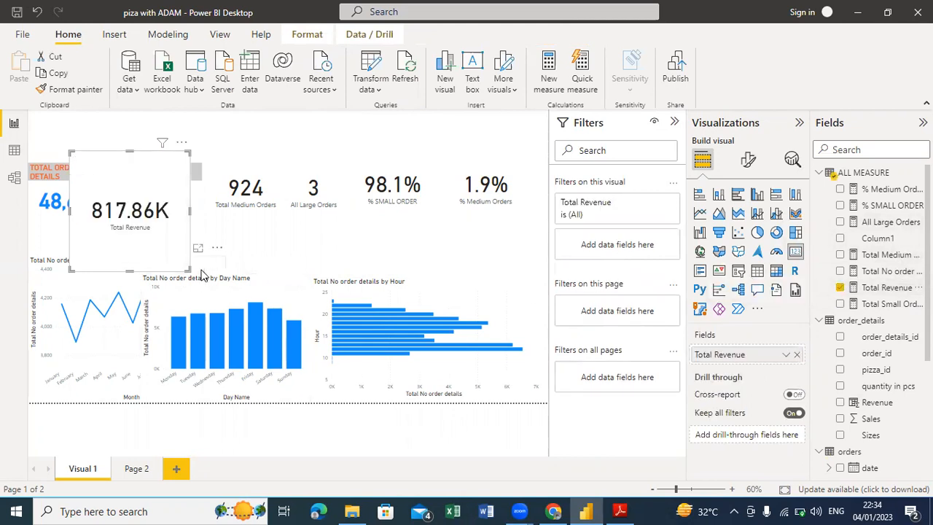
{"action": "left_click_drag", "start_coordinate": [188, 270], "coordinate": [164, 233]}
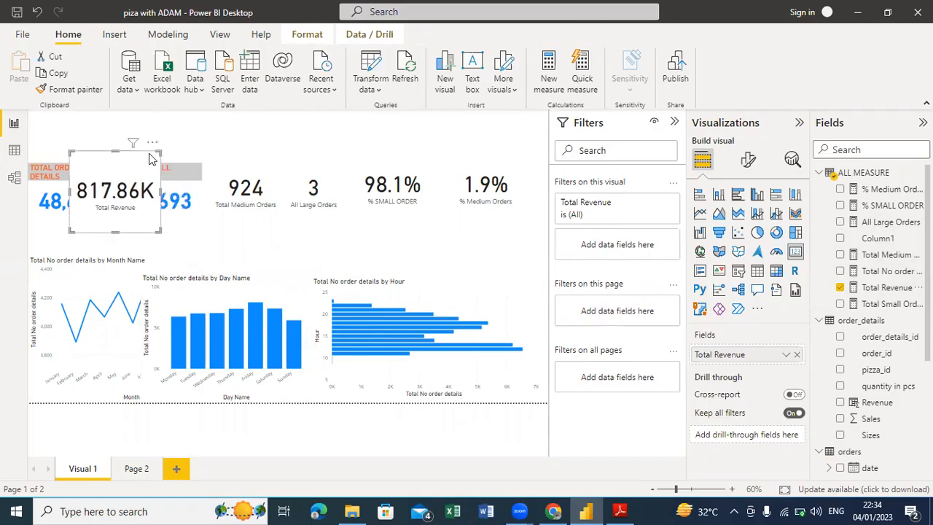
{"action": "left_click_drag", "start_coordinate": [159, 149], "coordinate": [107, 88]}
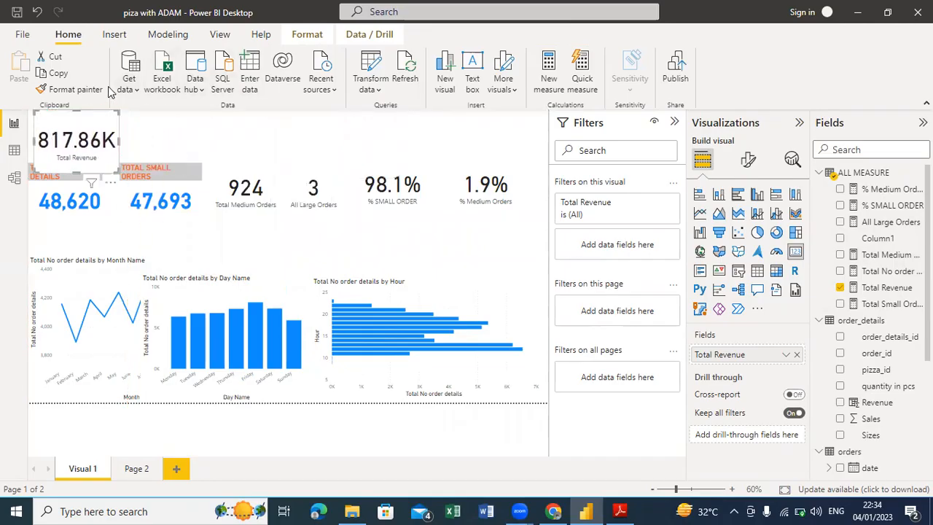
Step: Move the TOTAL ORDER DETAILS and TOTAL SMALL ORDERS cards down, side by side, beneath the Total Revenue card
{"action": "left_click", "coordinate": [102, 209]}
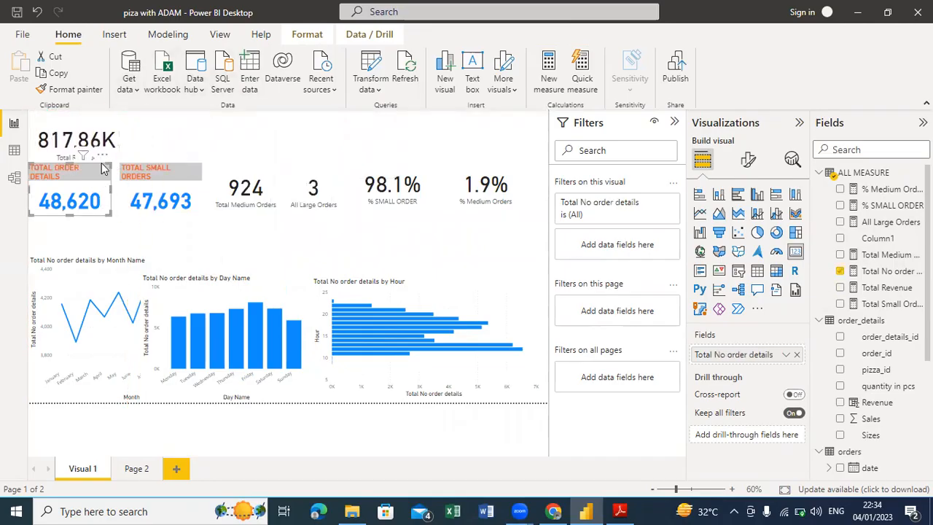
{"action": "left_click_drag", "start_coordinate": [100, 188], "coordinate": [100, 188]}
{"action": "left_click", "coordinate": [187, 158]}
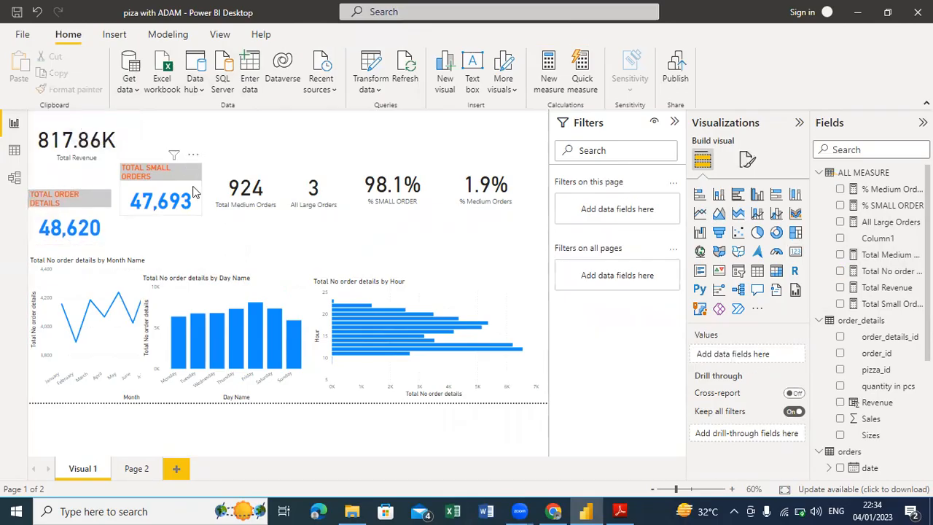
{"action": "left_click", "coordinate": [193, 191]}
{"action": "left_click_drag", "start_coordinate": [195, 168], "coordinate": [191, 193]}
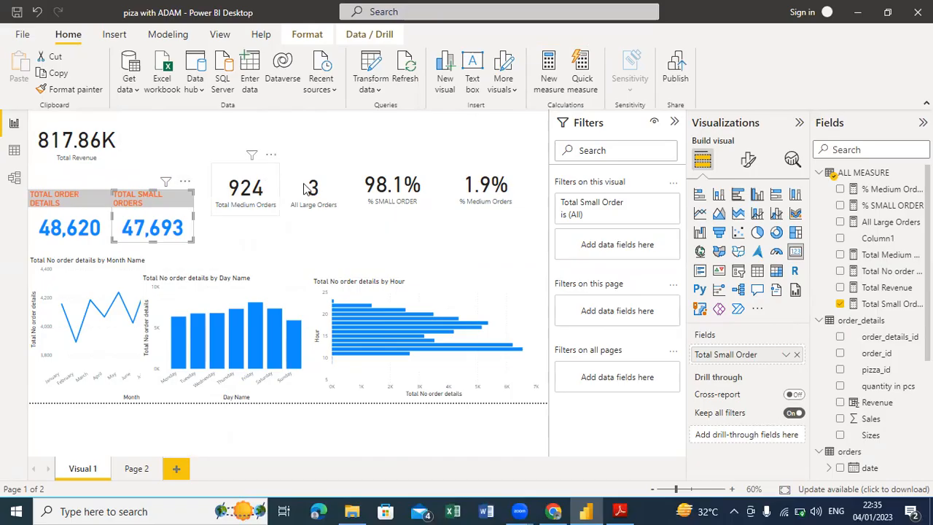
{"action": "left_click", "coordinate": [107, 161]}
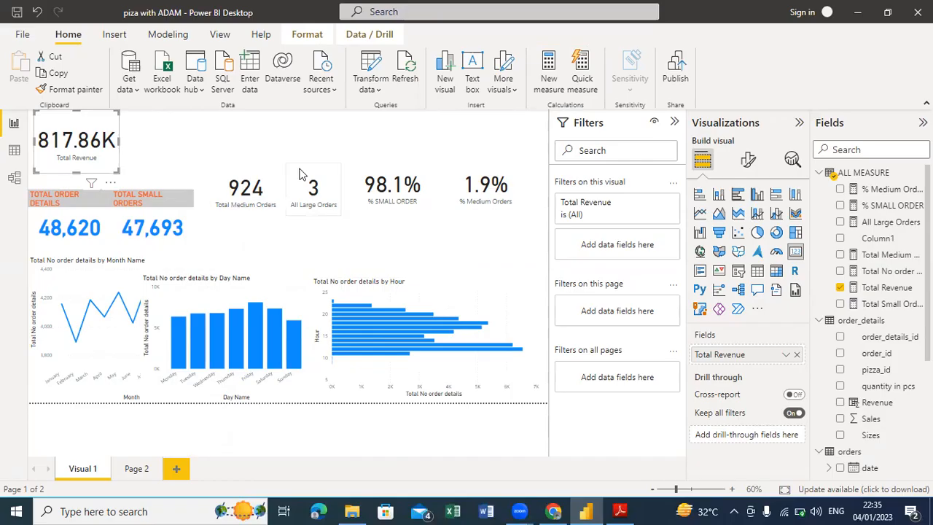
{"action": "left_click", "coordinate": [331, 196]}
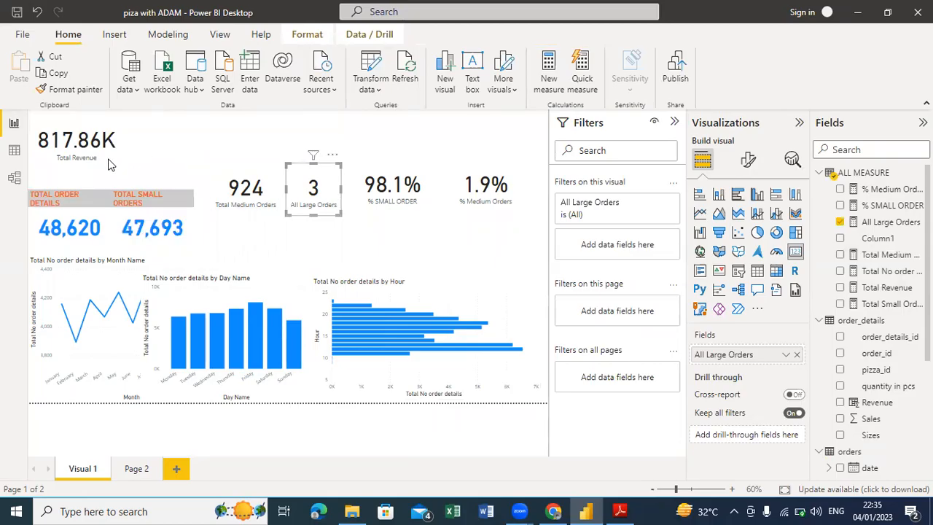
{"action": "left_click", "coordinate": [93, 169]}
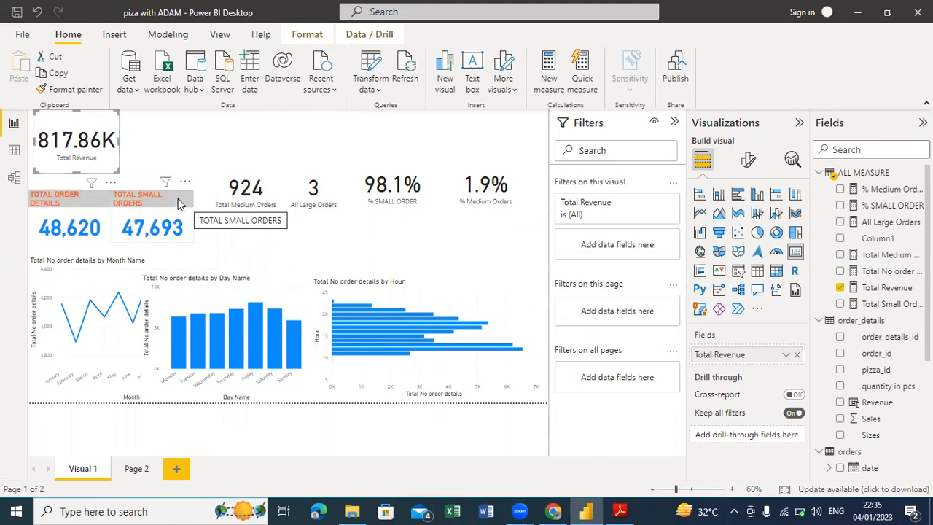
{"action": "left_click", "coordinate": [62, 191]}
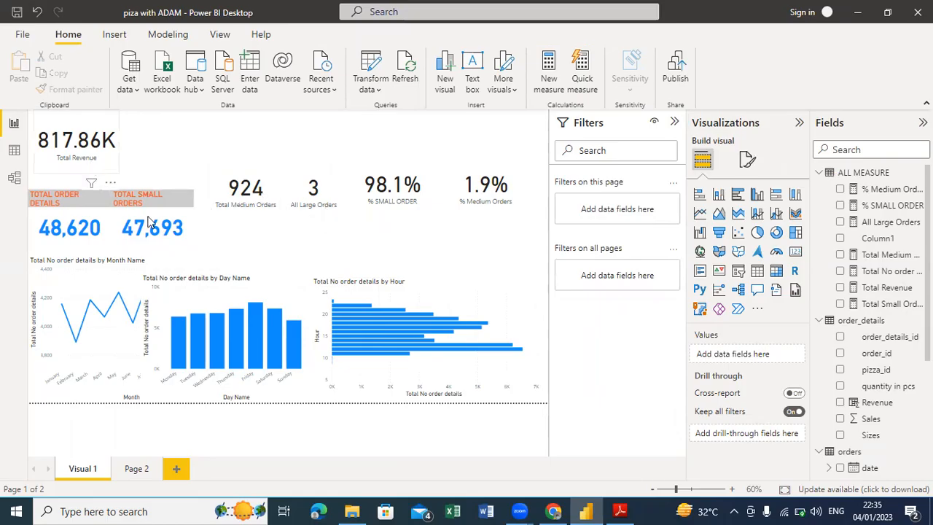
{"action": "left_click", "coordinate": [106, 169]}
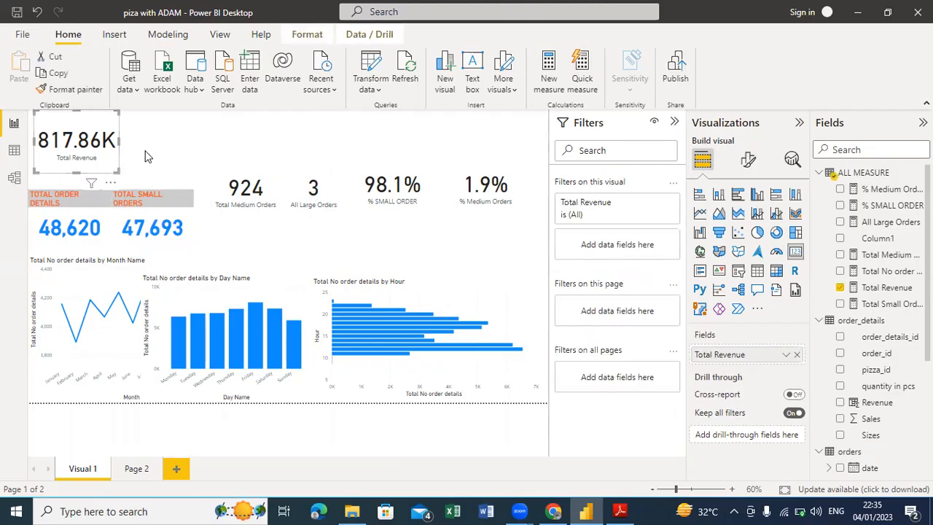